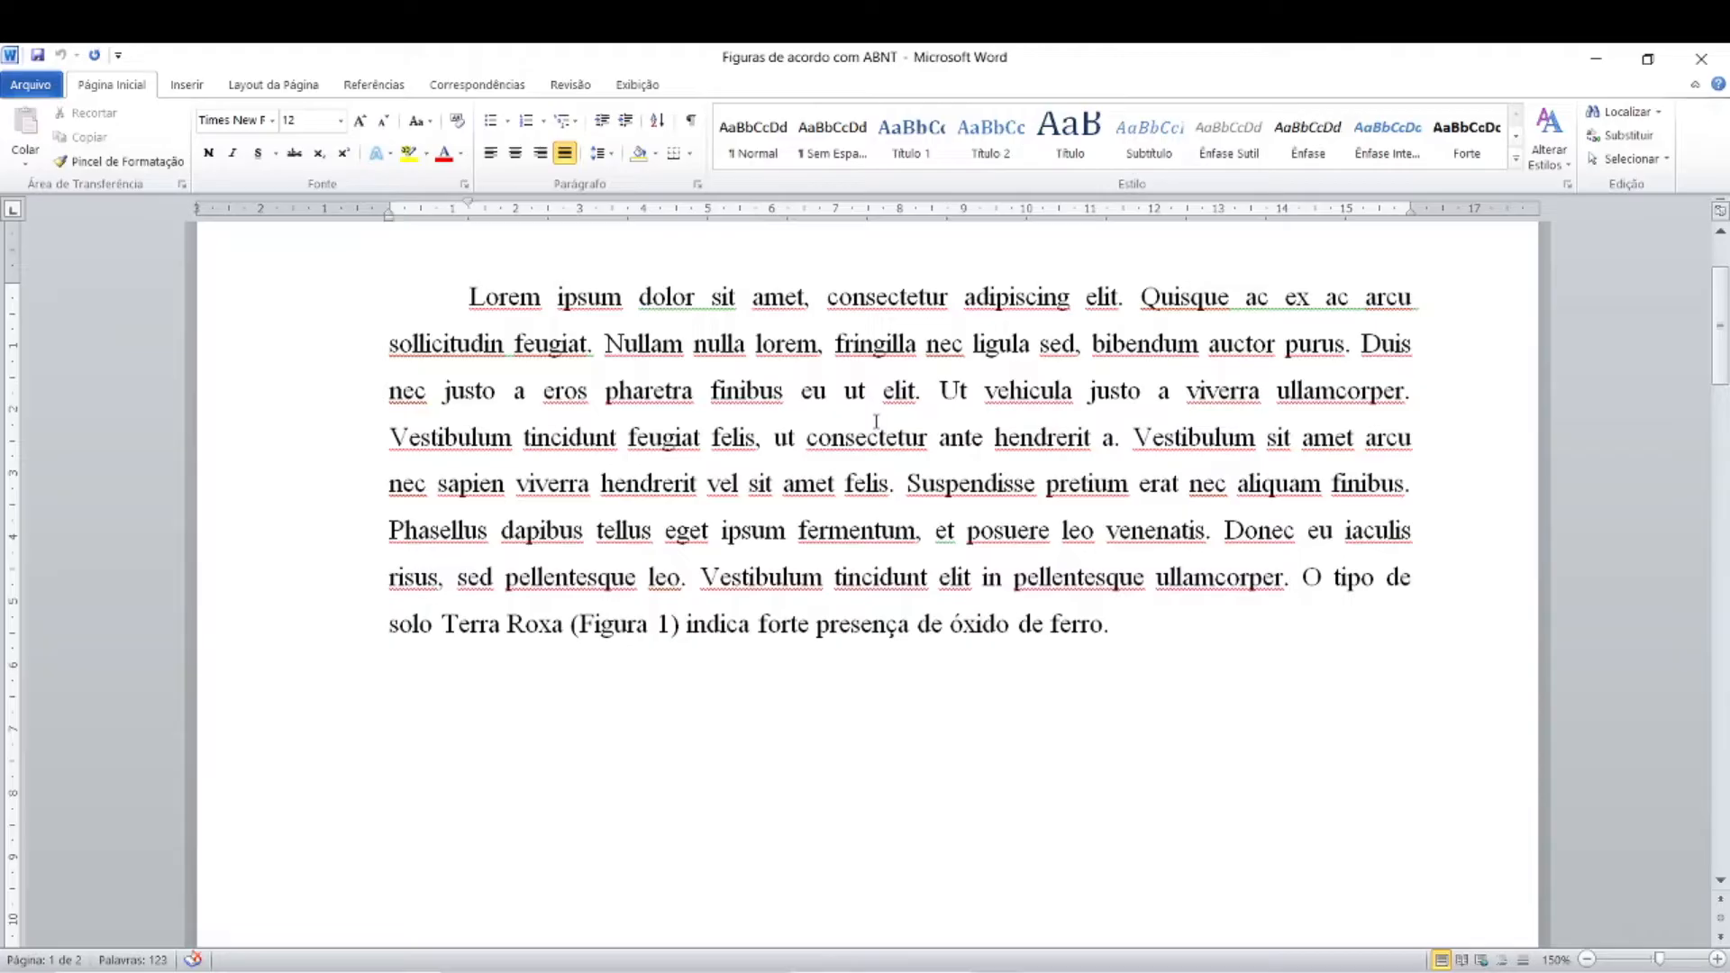
{"action": "left_click", "coordinate": [675, 725]}
{"action": "left_click", "coordinate": [786, 397]}
{"action": "left_click", "coordinate": [754, 732]}
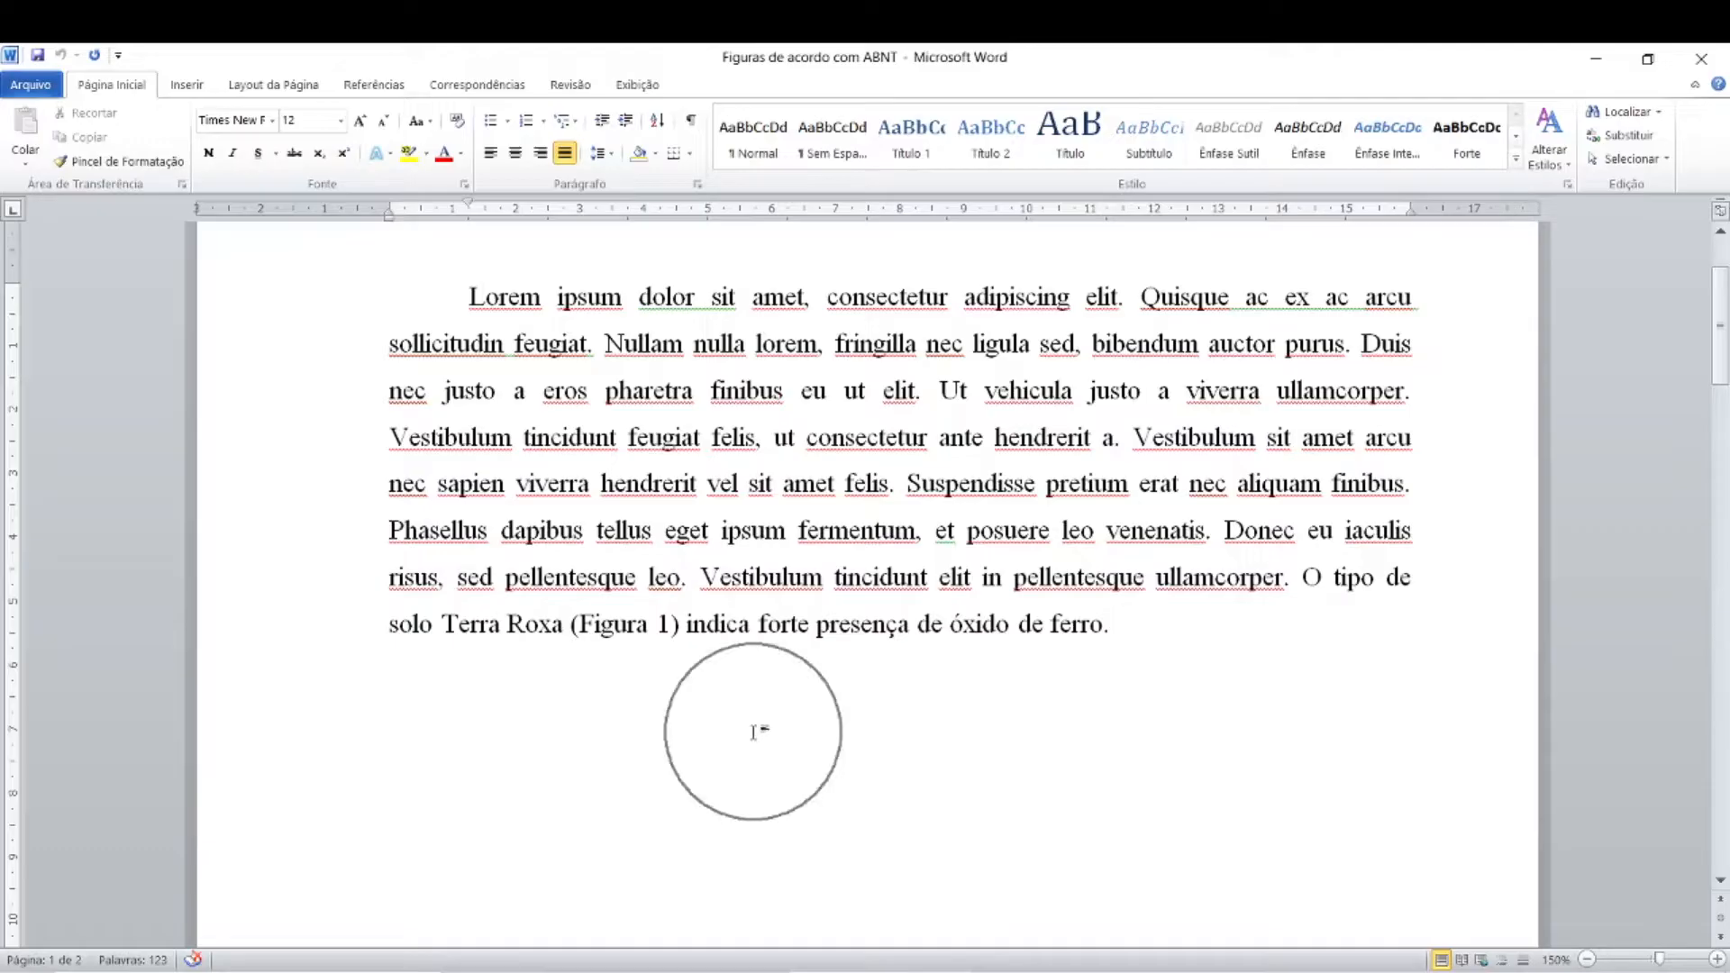
{"action": "left_click", "coordinate": [754, 732]}
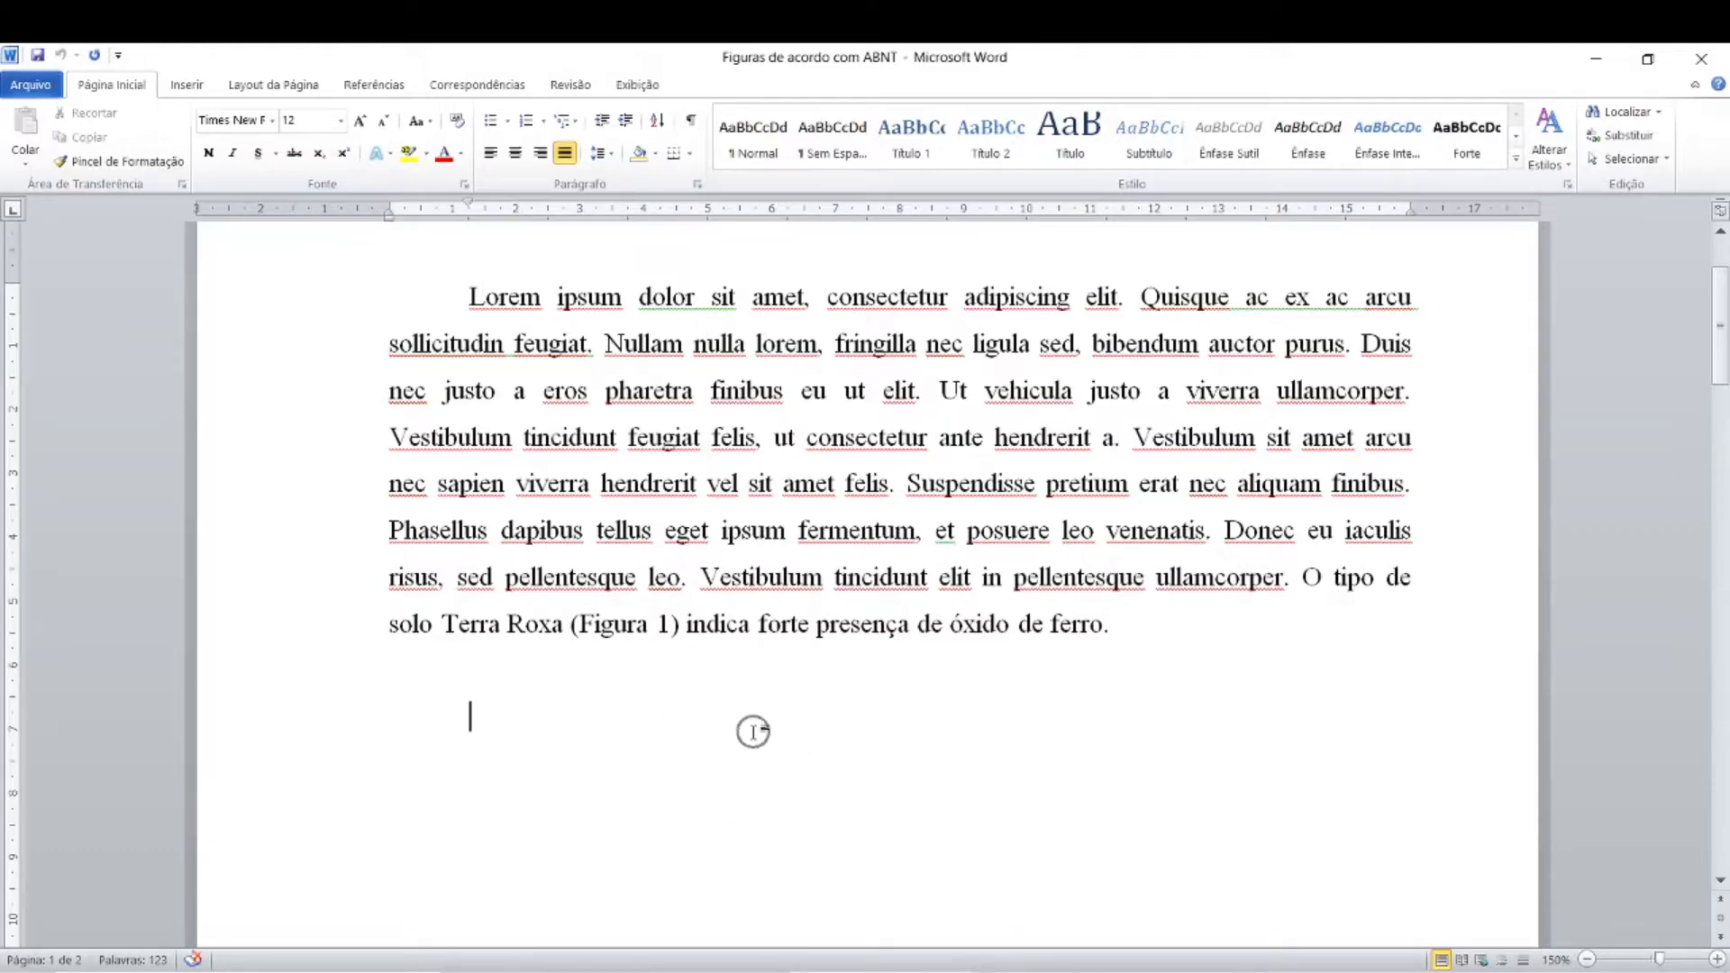
{"action": "left_click", "coordinate": [754, 732]}
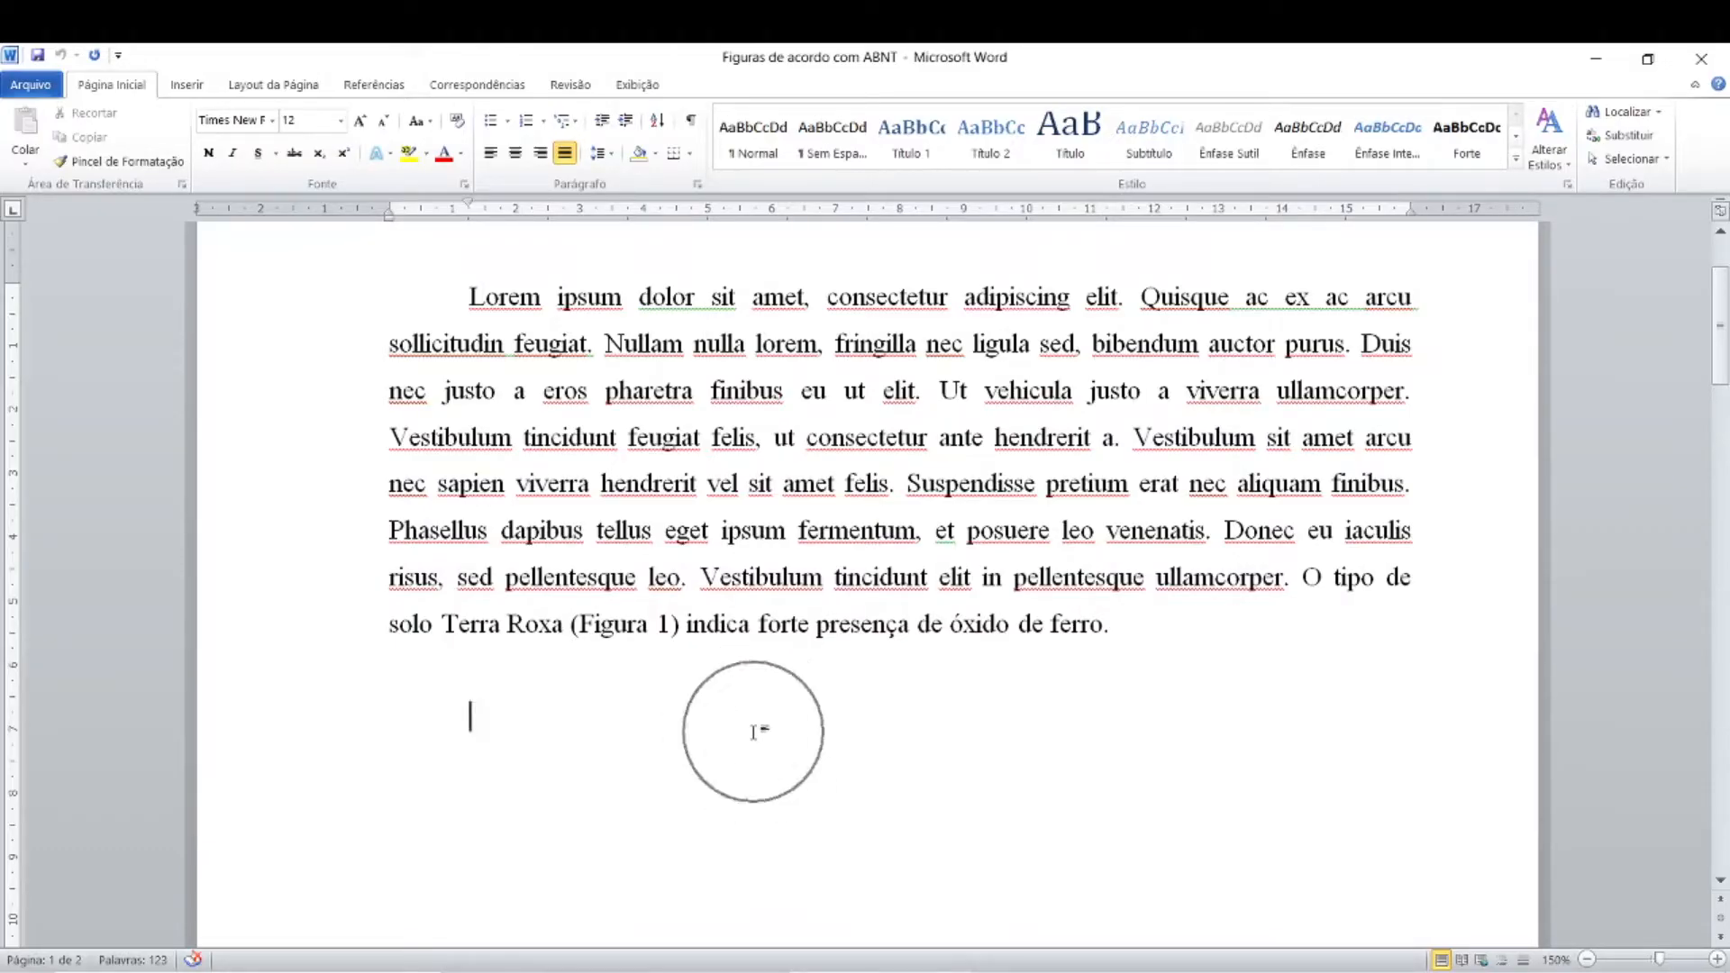
{"action": "left_click", "coordinate": [753, 732]}
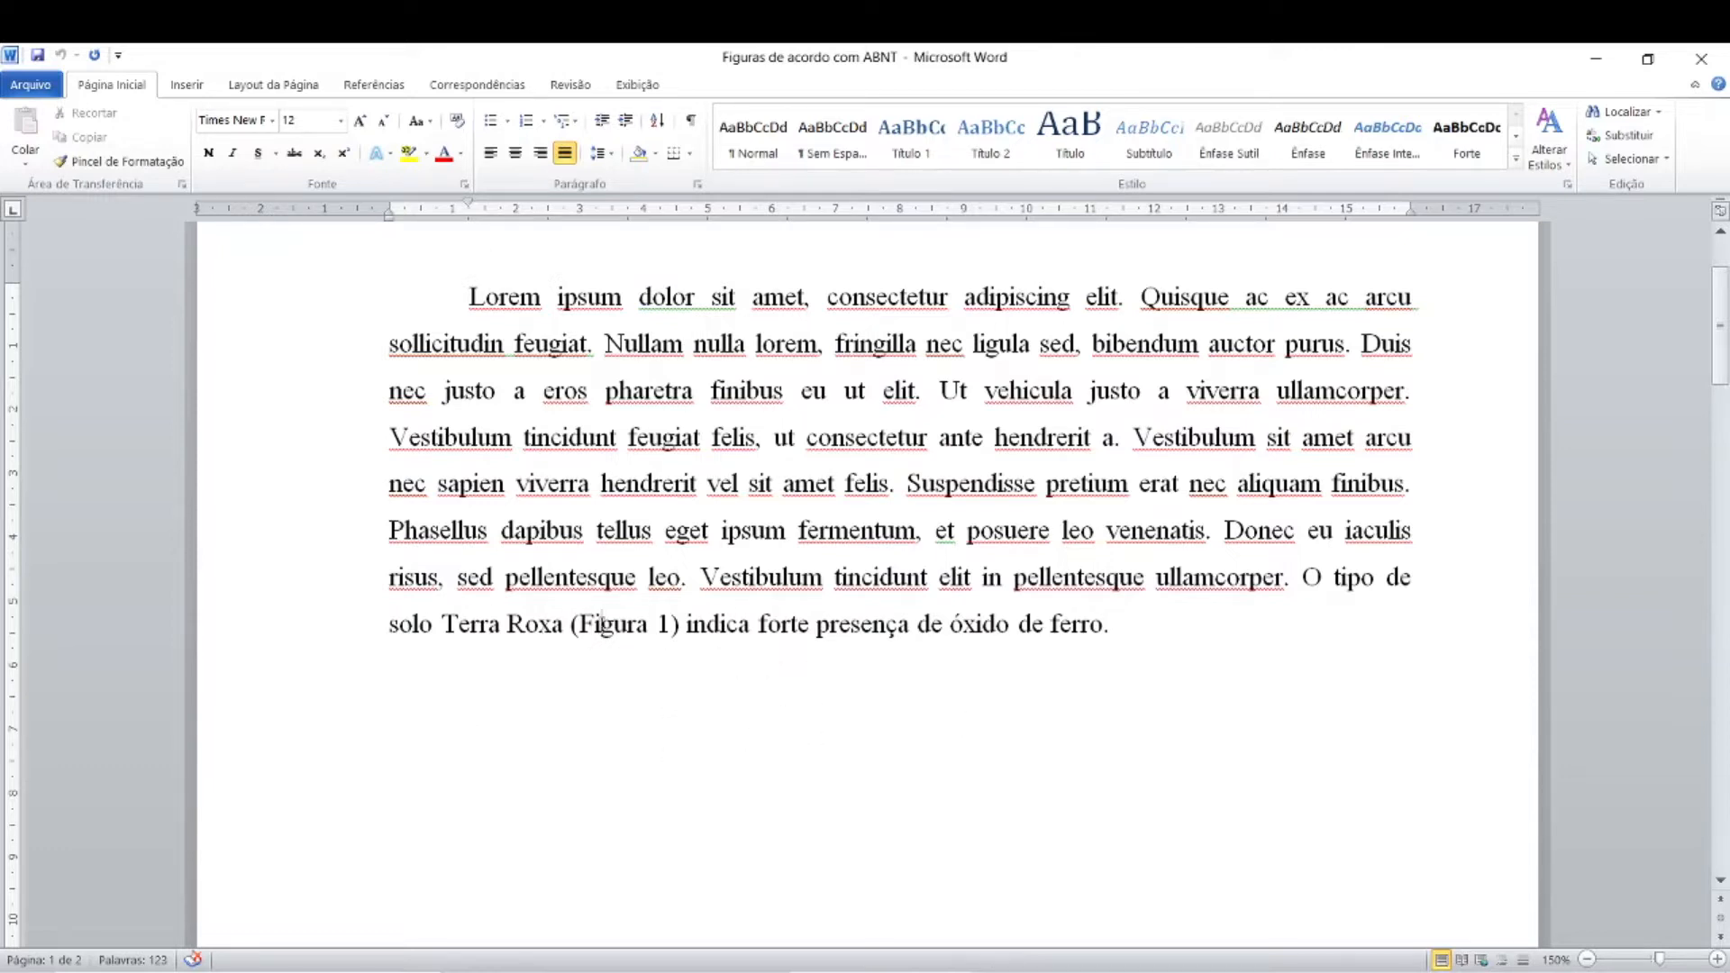
Step: Examine the in-text reference to Figura 1 in the paragraph's last sentence about the Terra Roxa soil
{"action": "left_click", "coordinate": [602, 624]}
{"action": "left_click", "coordinate": [602, 623]}
{"action": "left_click", "coordinate": [673, 757]}
{"action": "left_click", "coordinate": [767, 734]}
{"action": "left_click", "coordinate": [725, 628]}
{"action": "scroll", "coordinate": [1189, 676], "scroll_direction": "down", "scroll_amount": 1}
{"action": "left_click", "coordinate": [1298, 509]}
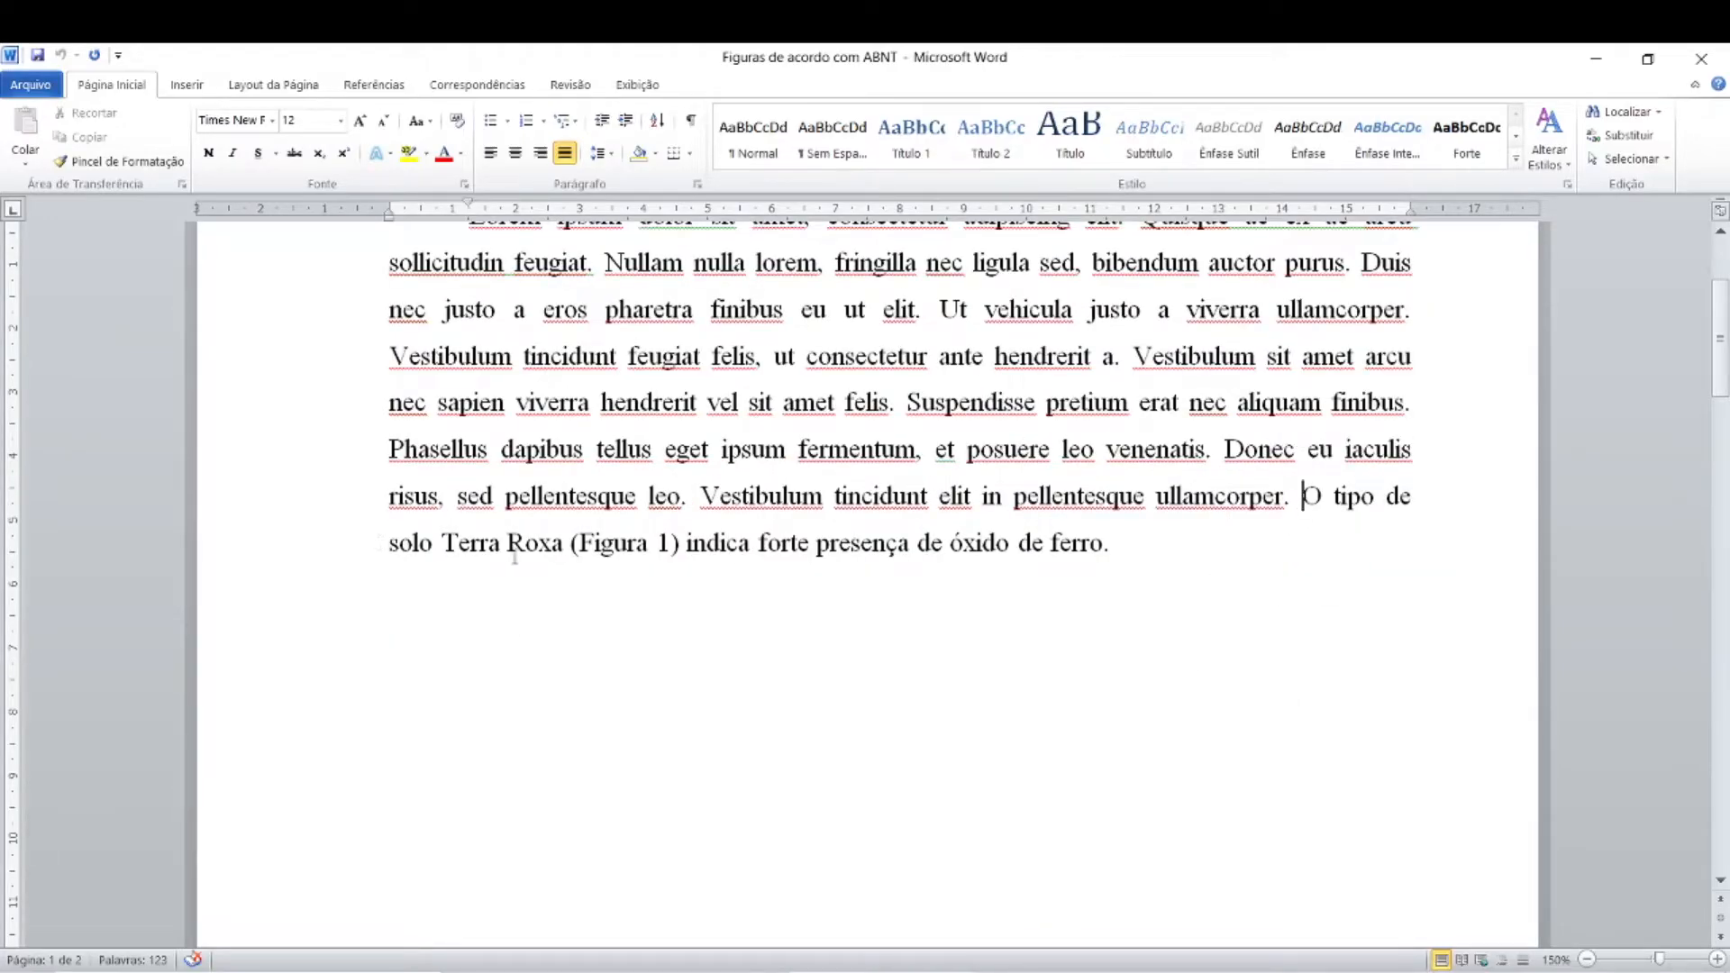
{"action": "key", "text": "ctrl"}
{"action": "left_click", "coordinate": [595, 543]}
{"action": "left_click", "coordinate": [583, 557]}
{"action": "left_click", "coordinate": [652, 549]}
{"action": "left_click", "coordinate": [1098, 545]}
{"action": "left_click", "coordinate": [681, 543]}
{"action": "left_click", "coordinate": [725, 546]}
Step: Add two line breaks after the sentence ending "óxido de ferro" and place the cursor on the empty line for the figure
{"action": "left_click", "coordinate": [1134, 551]}
{"action": "key", "text": "Return"}
{"action": "key", "text": "Return"}
{"action": "left_click", "coordinate": [471, 631]}
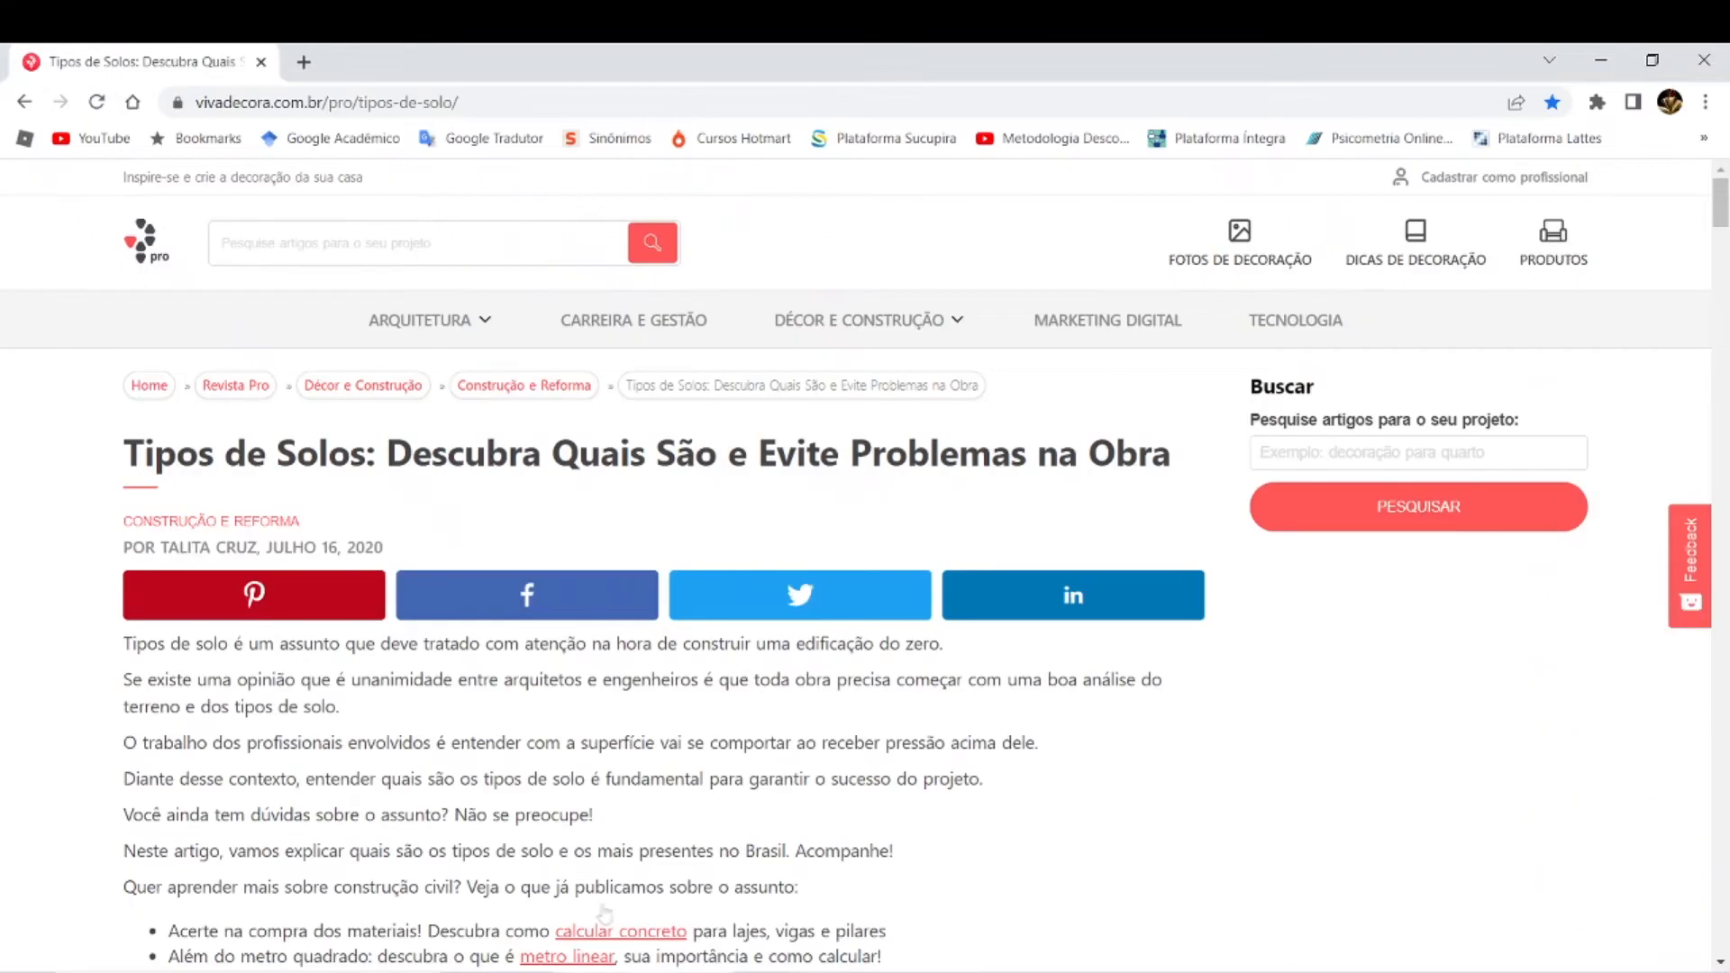
Step: In the browser, find the Terra Roxa photo under "Avermelhados e amarelos" in the Tipos de Solos article and copy the image
{"action": "scroll", "coordinate": [1099, 781], "scroll_direction": "down", "scroll_amount": 20}
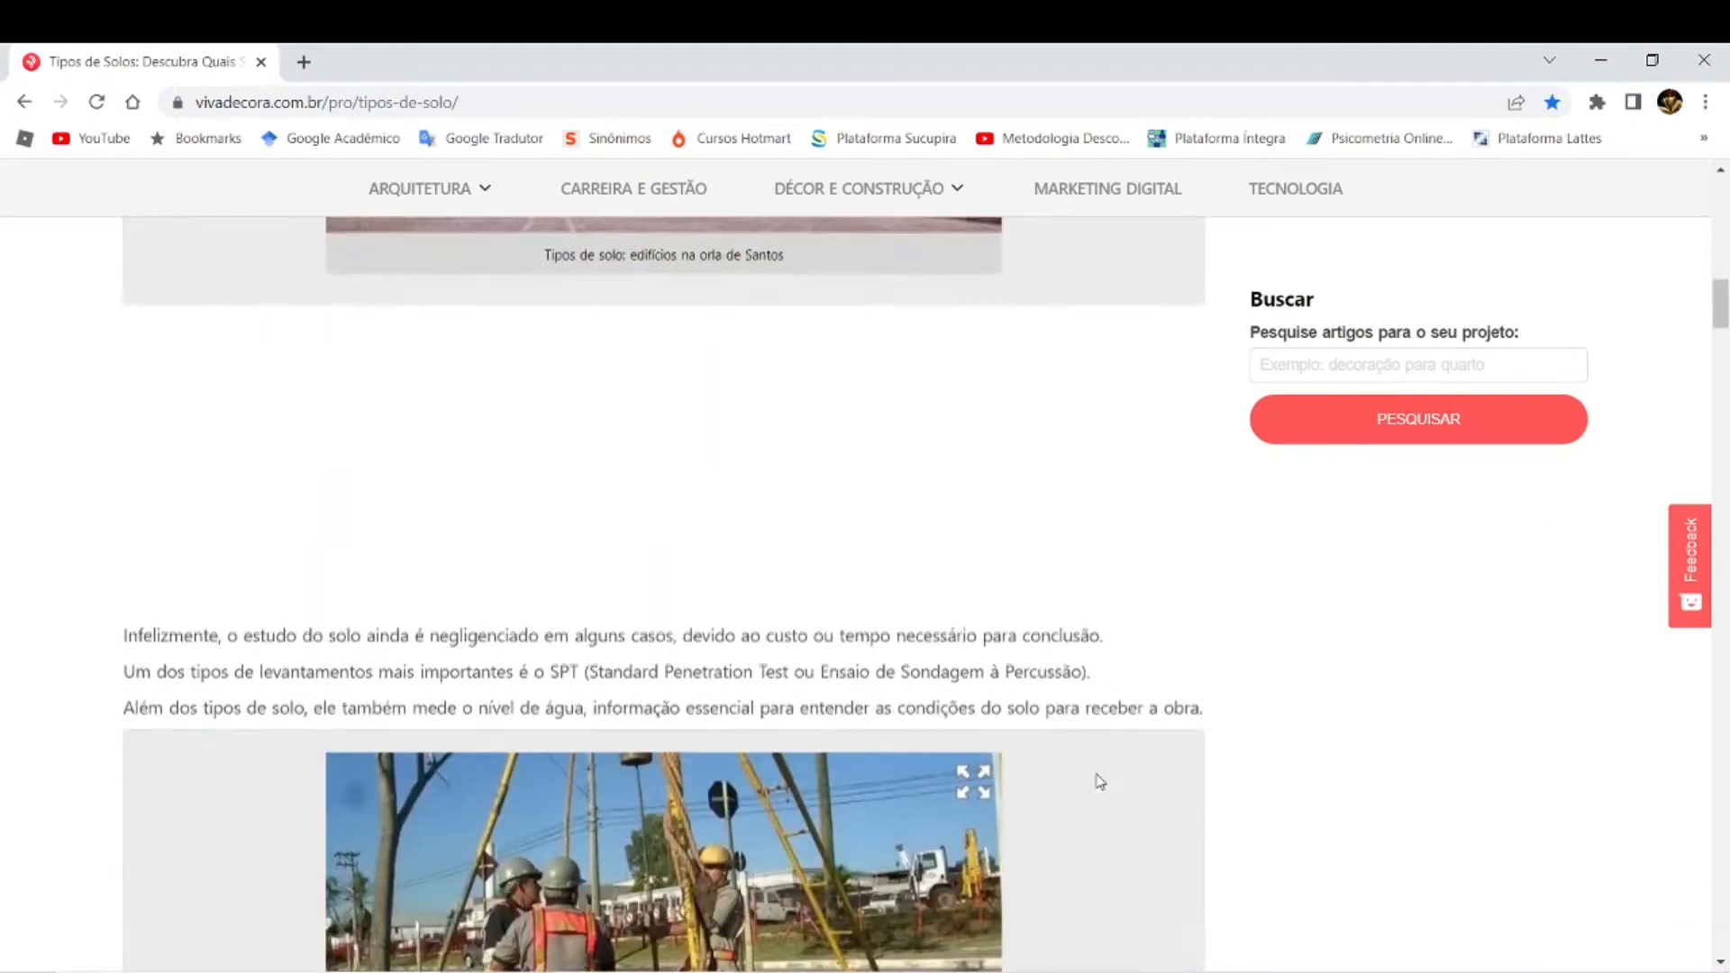
{"action": "scroll", "coordinate": [1100, 780], "scroll_direction": "down", "scroll_amount": 15}
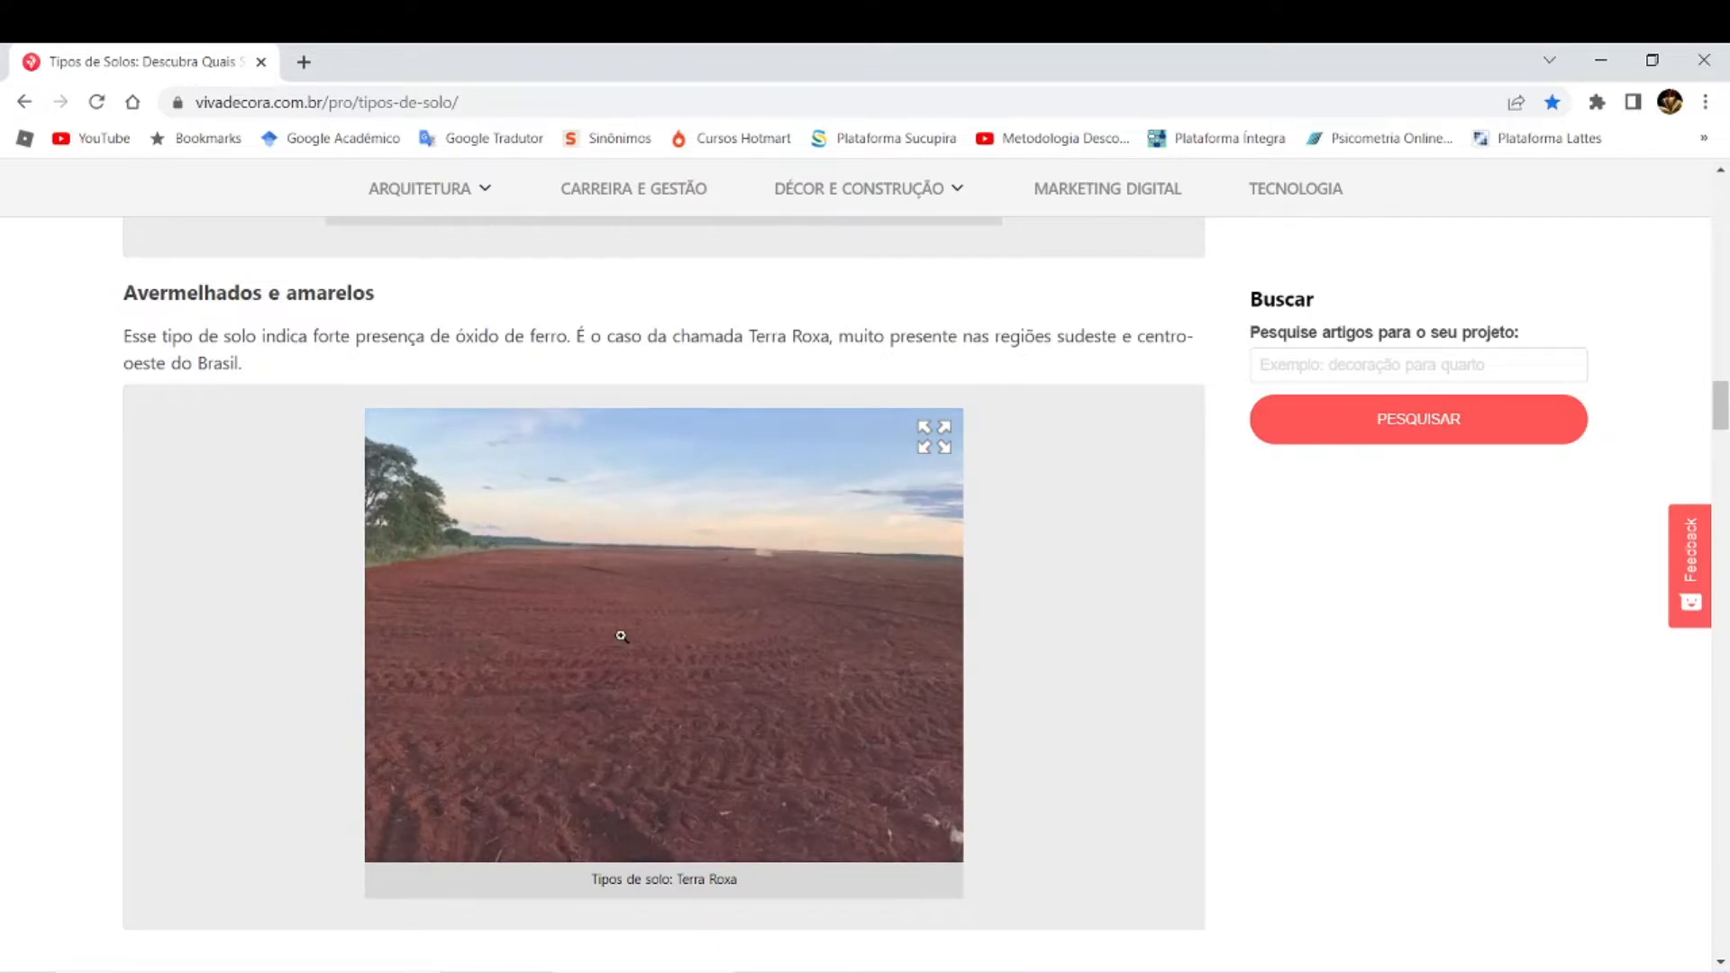
{"action": "right_click", "coordinate": [753, 639]}
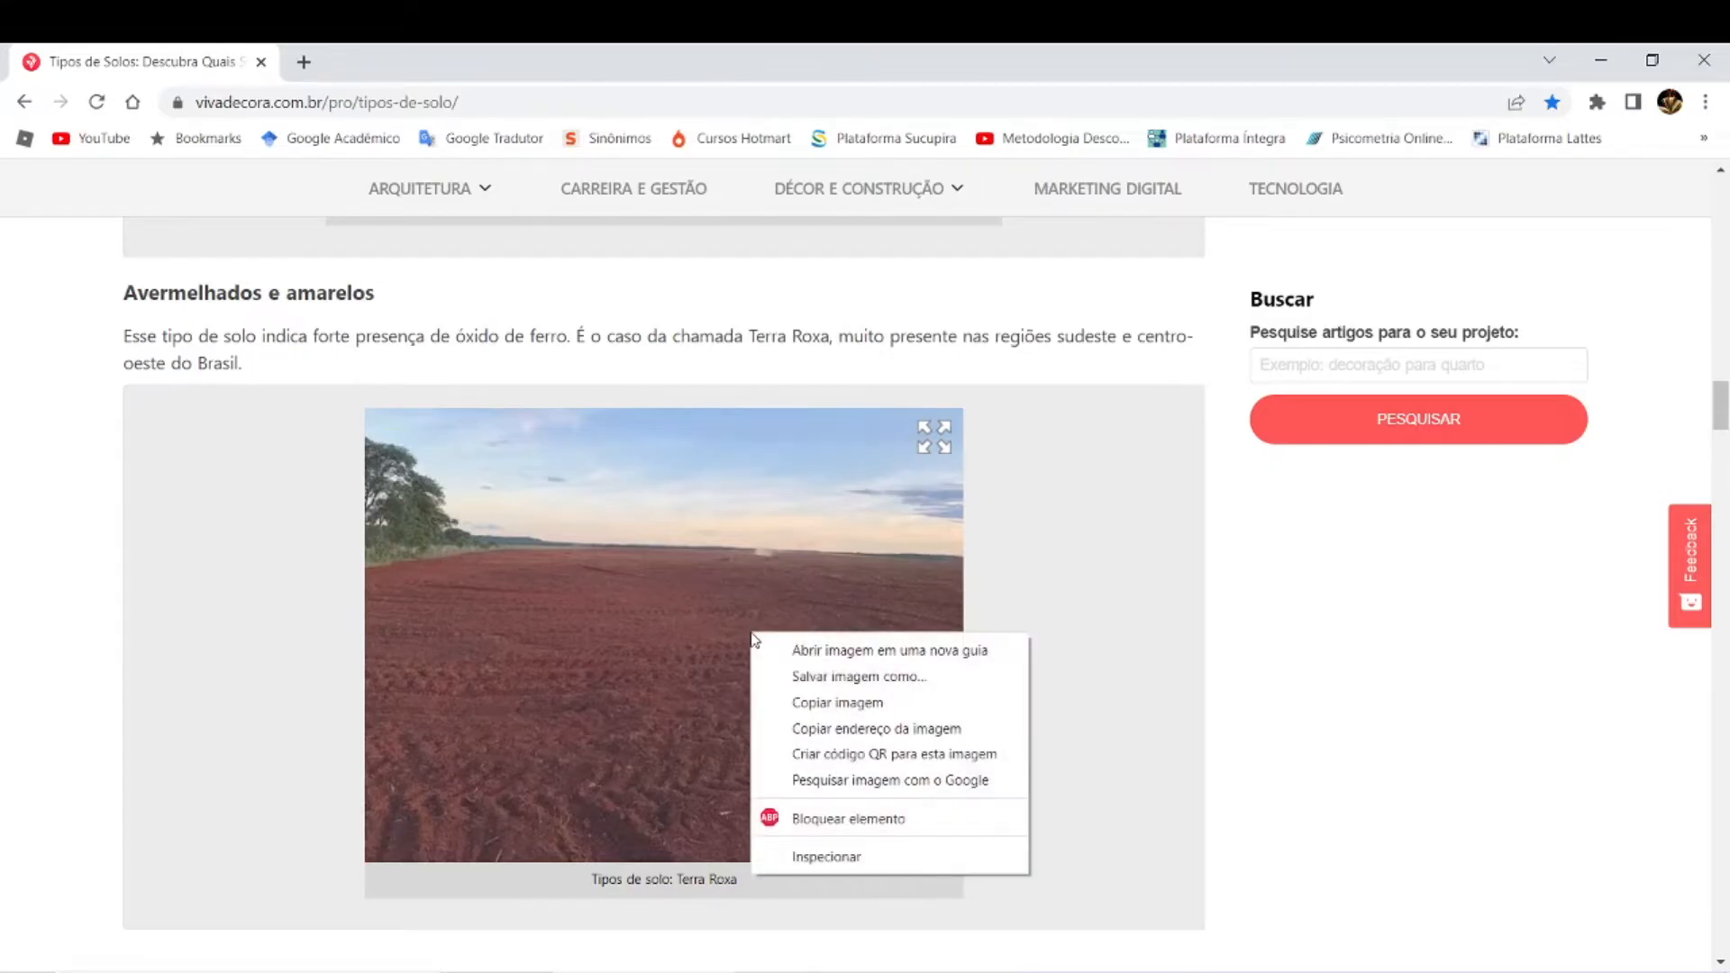
{"action": "left_click", "coordinate": [807, 712]}
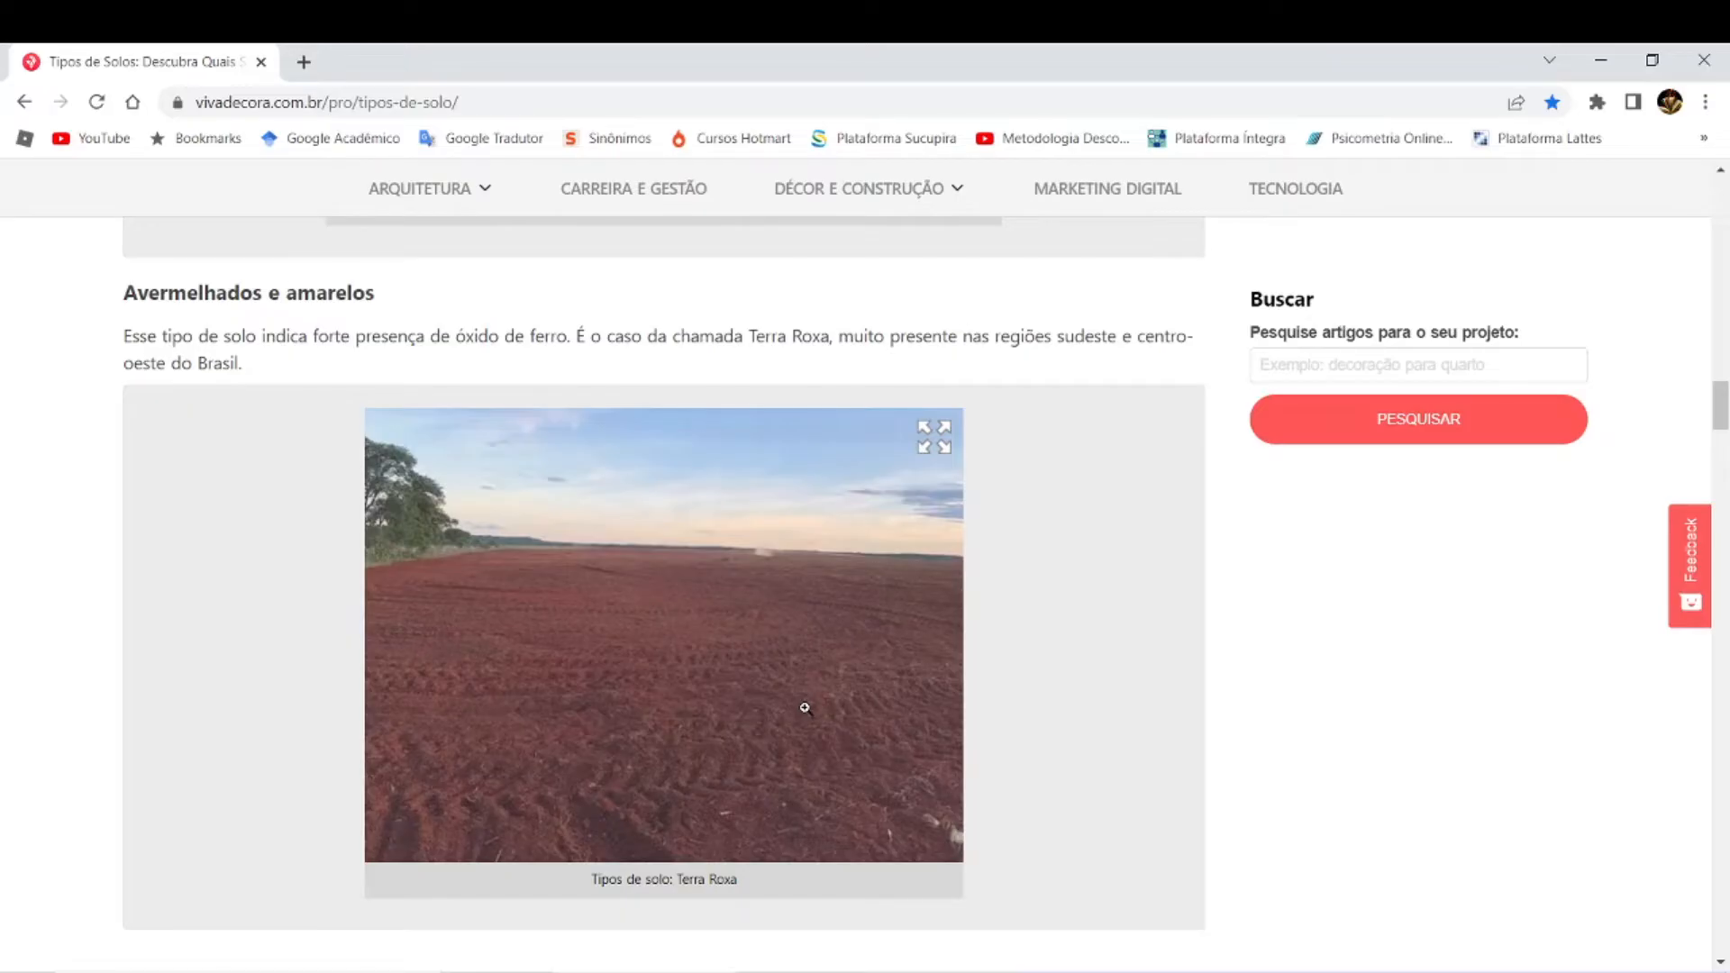
Step: Switch back to the Word document and paste the copied Terra Roxa photo below the paragraph
{"action": "key", "text": "alt+Tab"}
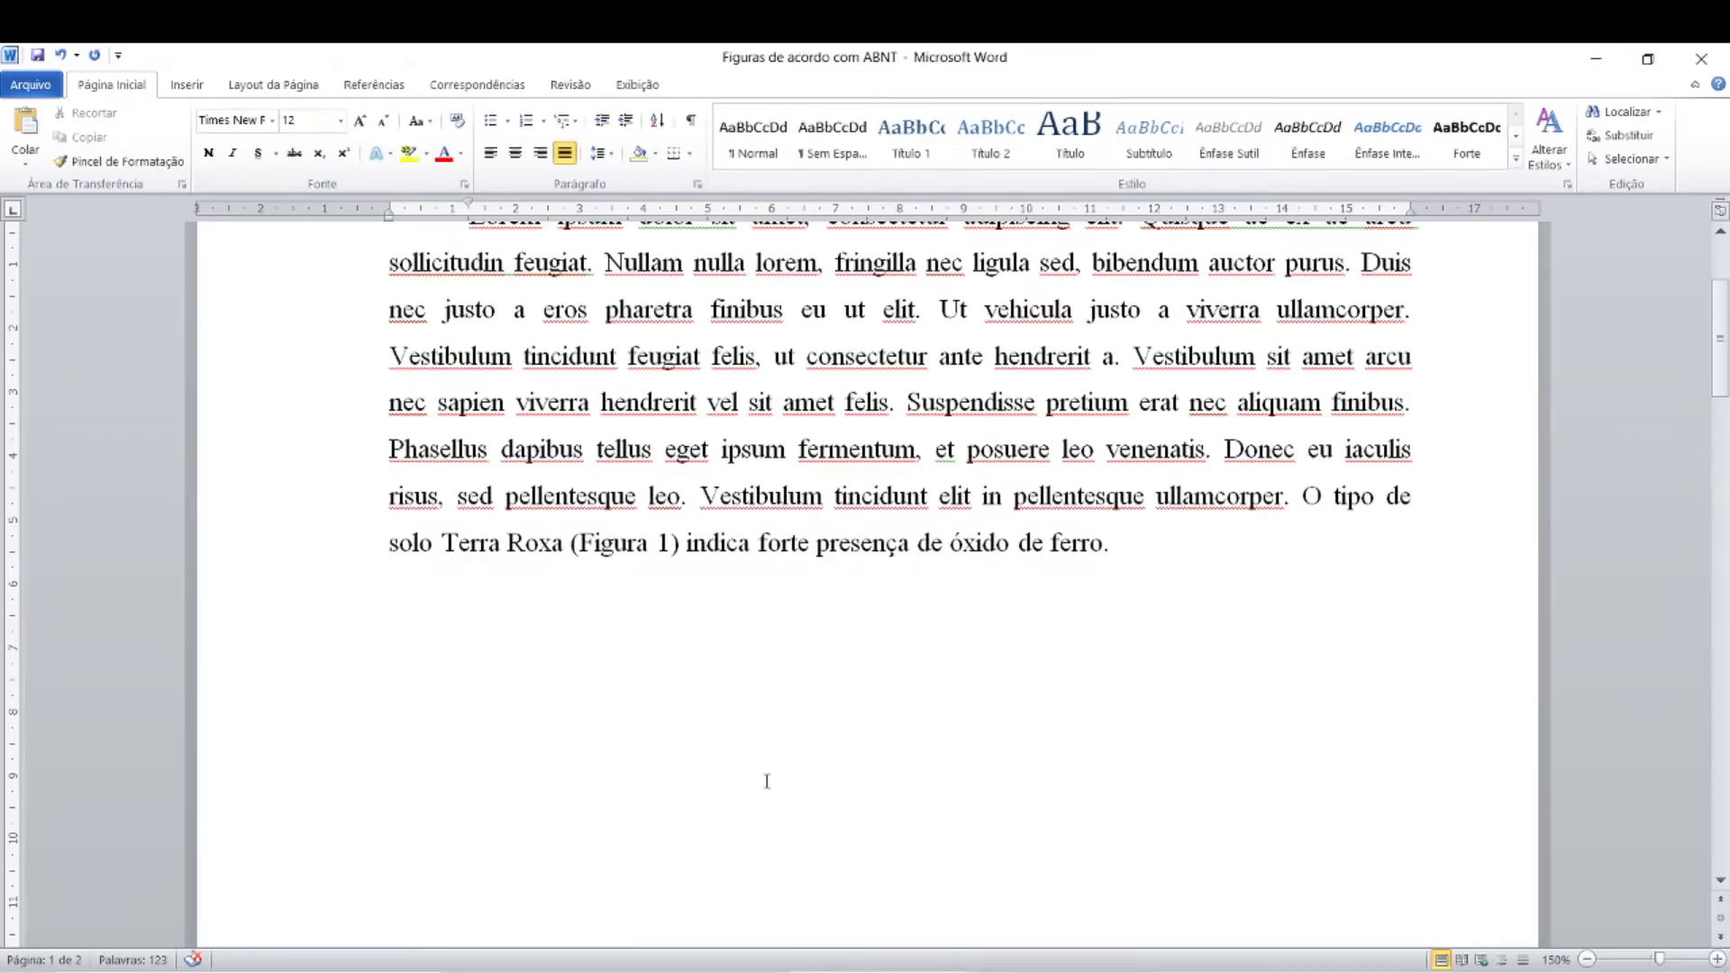
{"action": "key", "text": "ctrl+v"}
{"action": "left_click", "coordinate": [829, 701]}
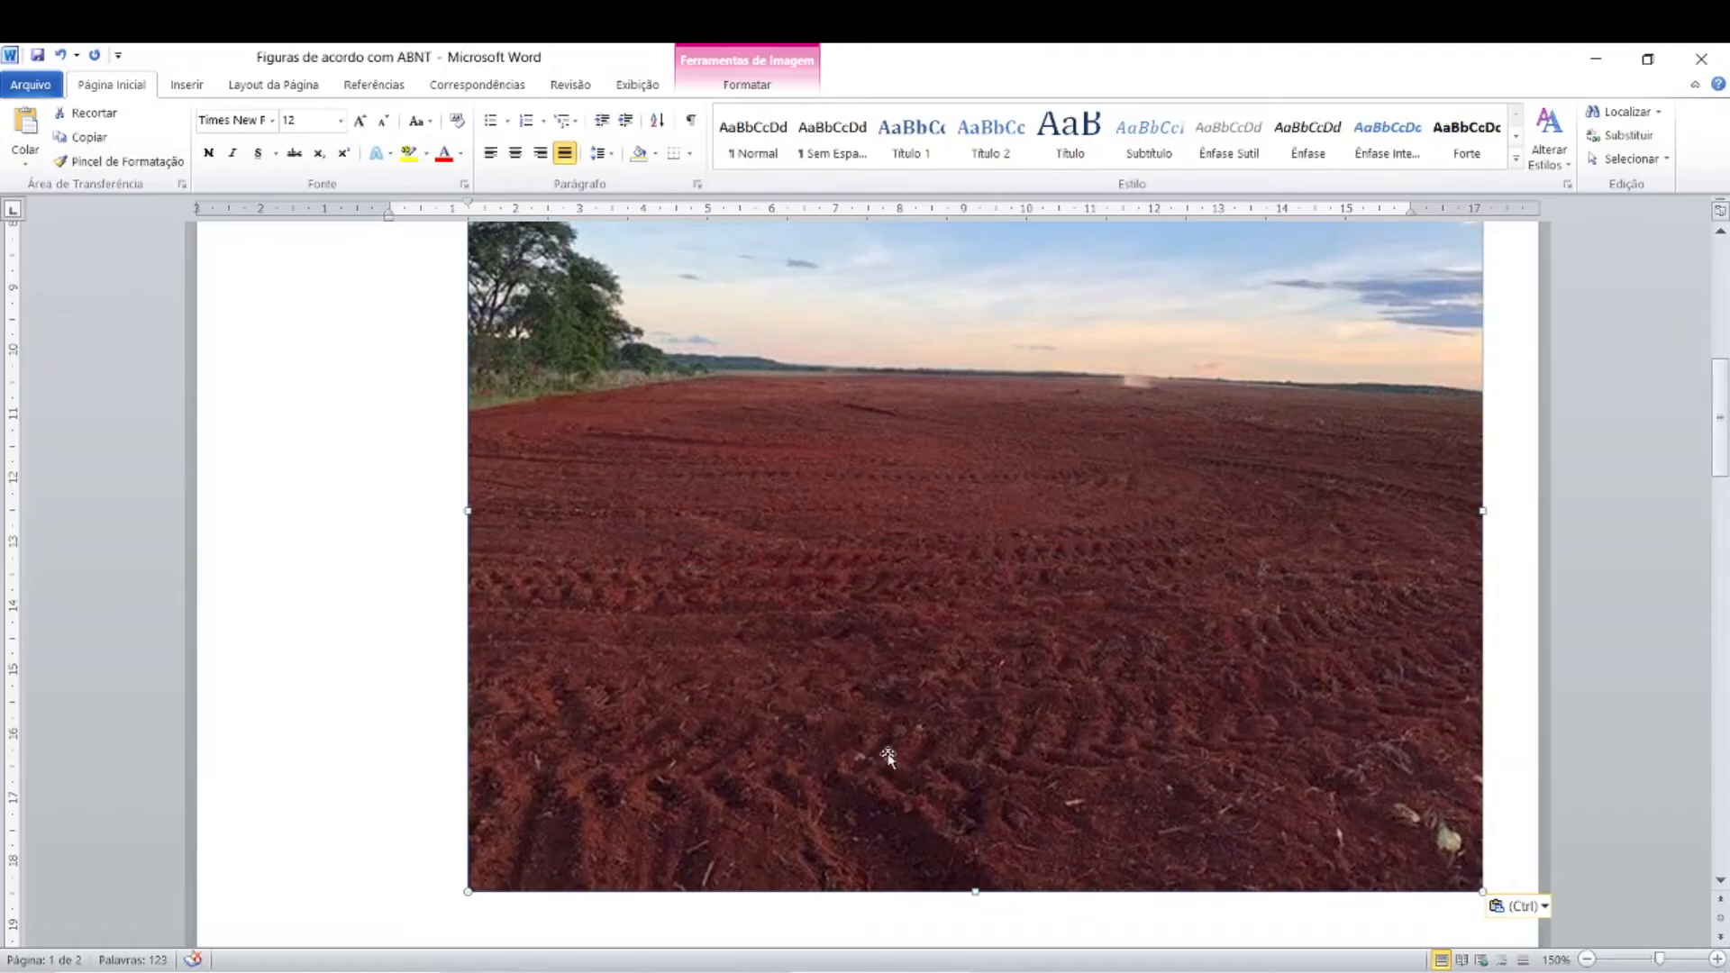
{"action": "scroll", "coordinate": [888, 757], "scroll_direction": "up", "scroll_amount": 5}
{"action": "scroll", "coordinate": [888, 757], "scroll_direction": "down", "scroll_amount": 4}
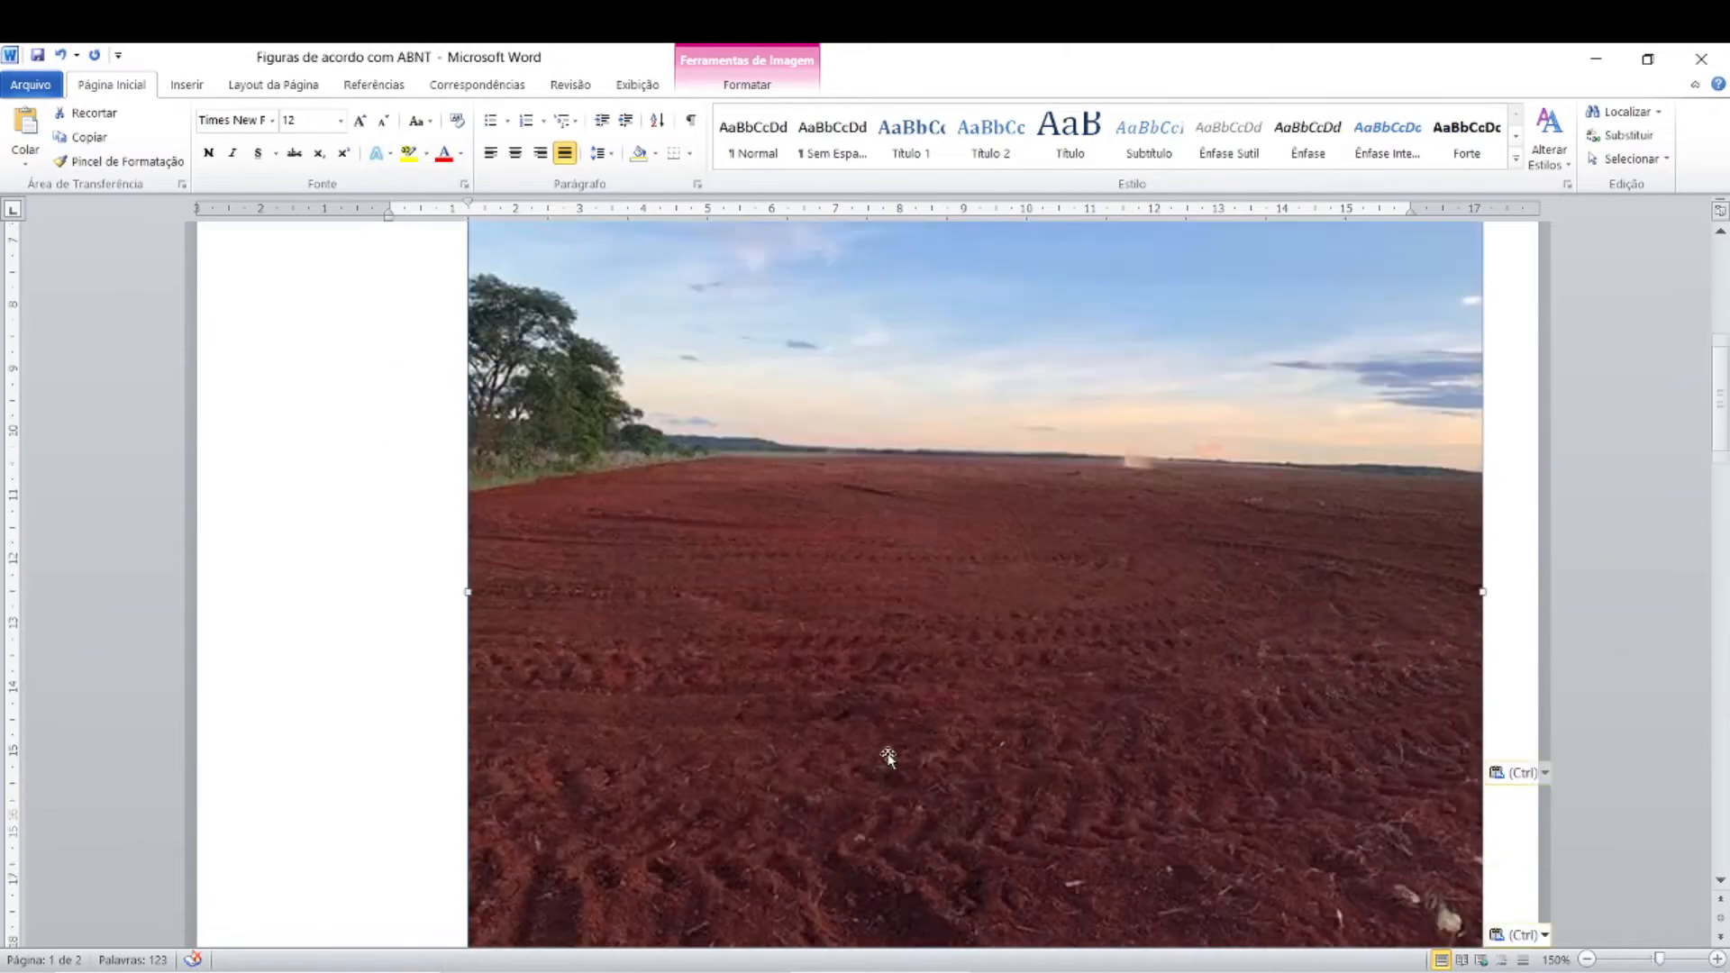
{"action": "scroll", "coordinate": [888, 757], "scroll_direction": "down", "scroll_amount": 6}
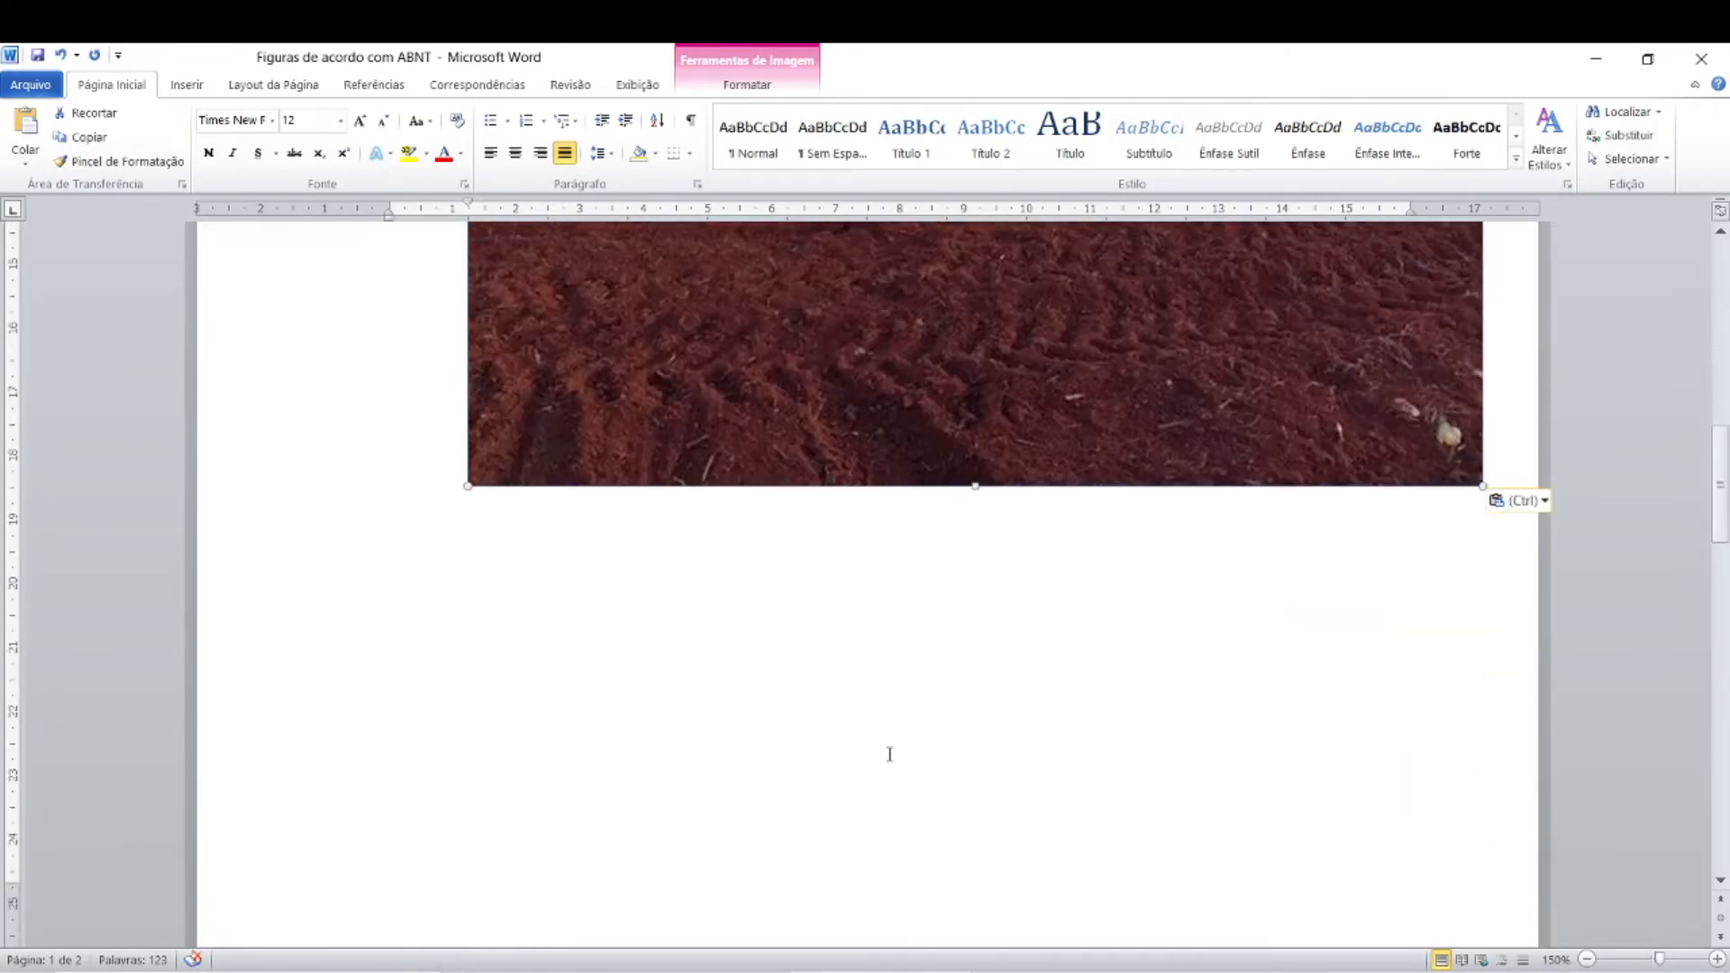
{"action": "scroll", "coordinate": [889, 754], "scroll_direction": "up", "scroll_amount": 9}
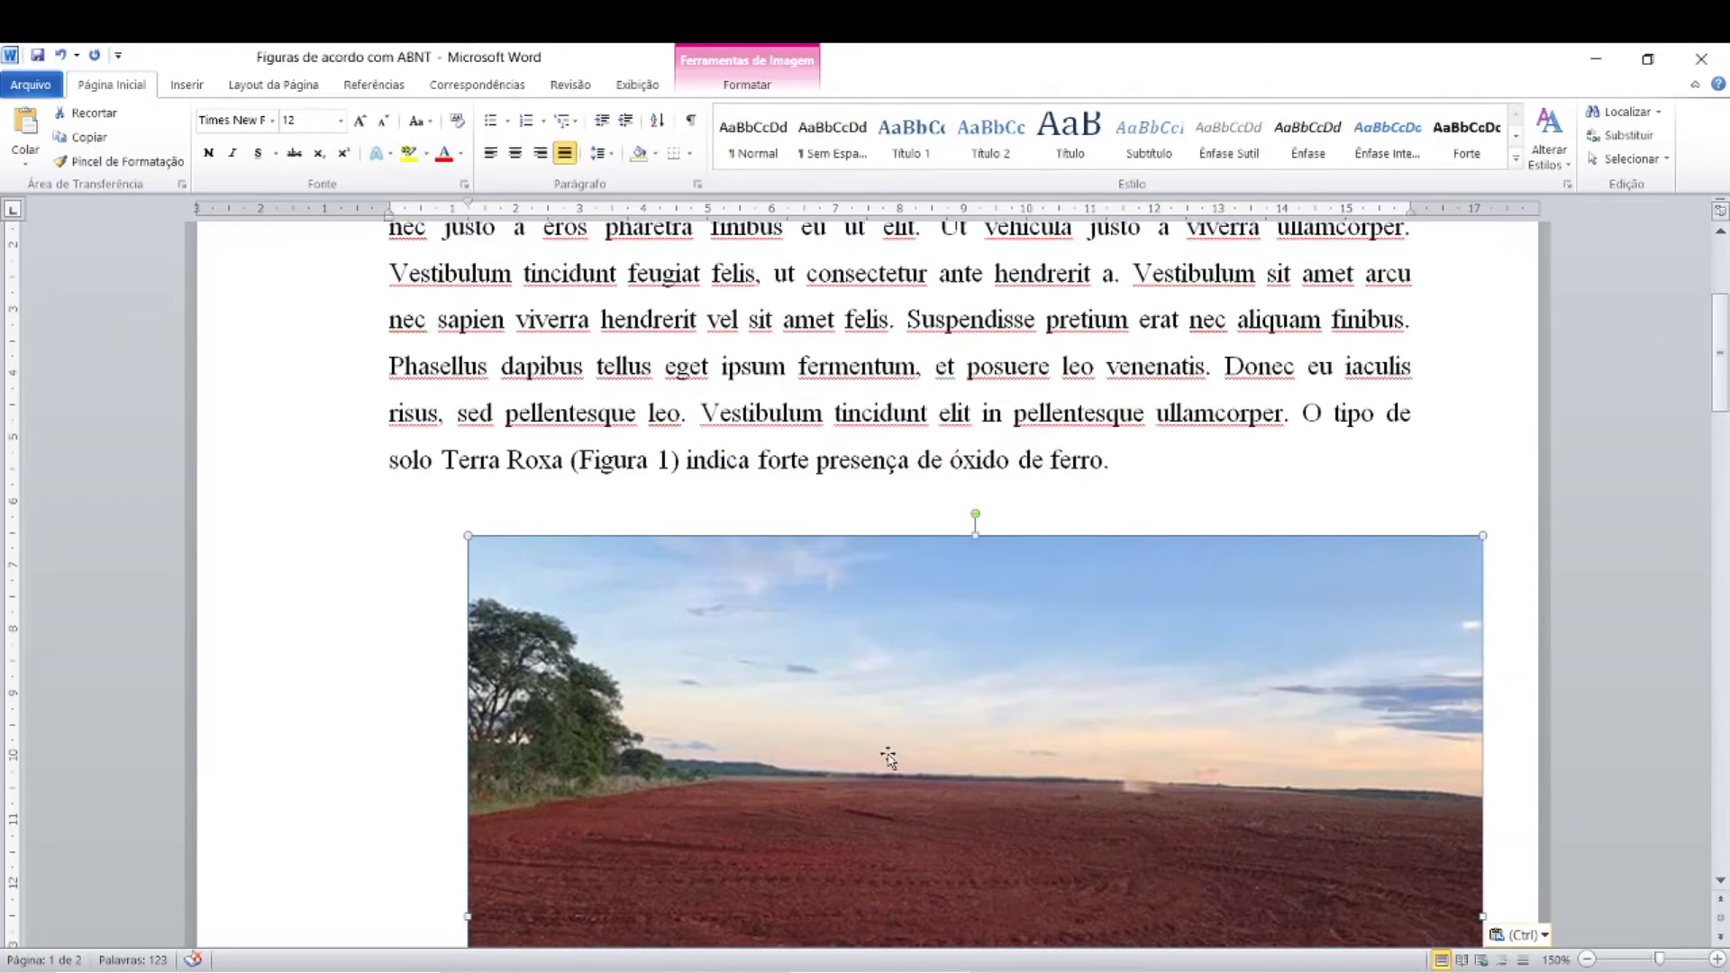
Step: Scale the pasted photo down proportionally to about 8.6 cm wide
{"action": "scroll", "coordinate": [888, 757], "scroll_direction": "down", "scroll_amount": 2}
{"action": "left_click_drag", "start_coordinate": [465, 370], "coordinate": [707, 617]}
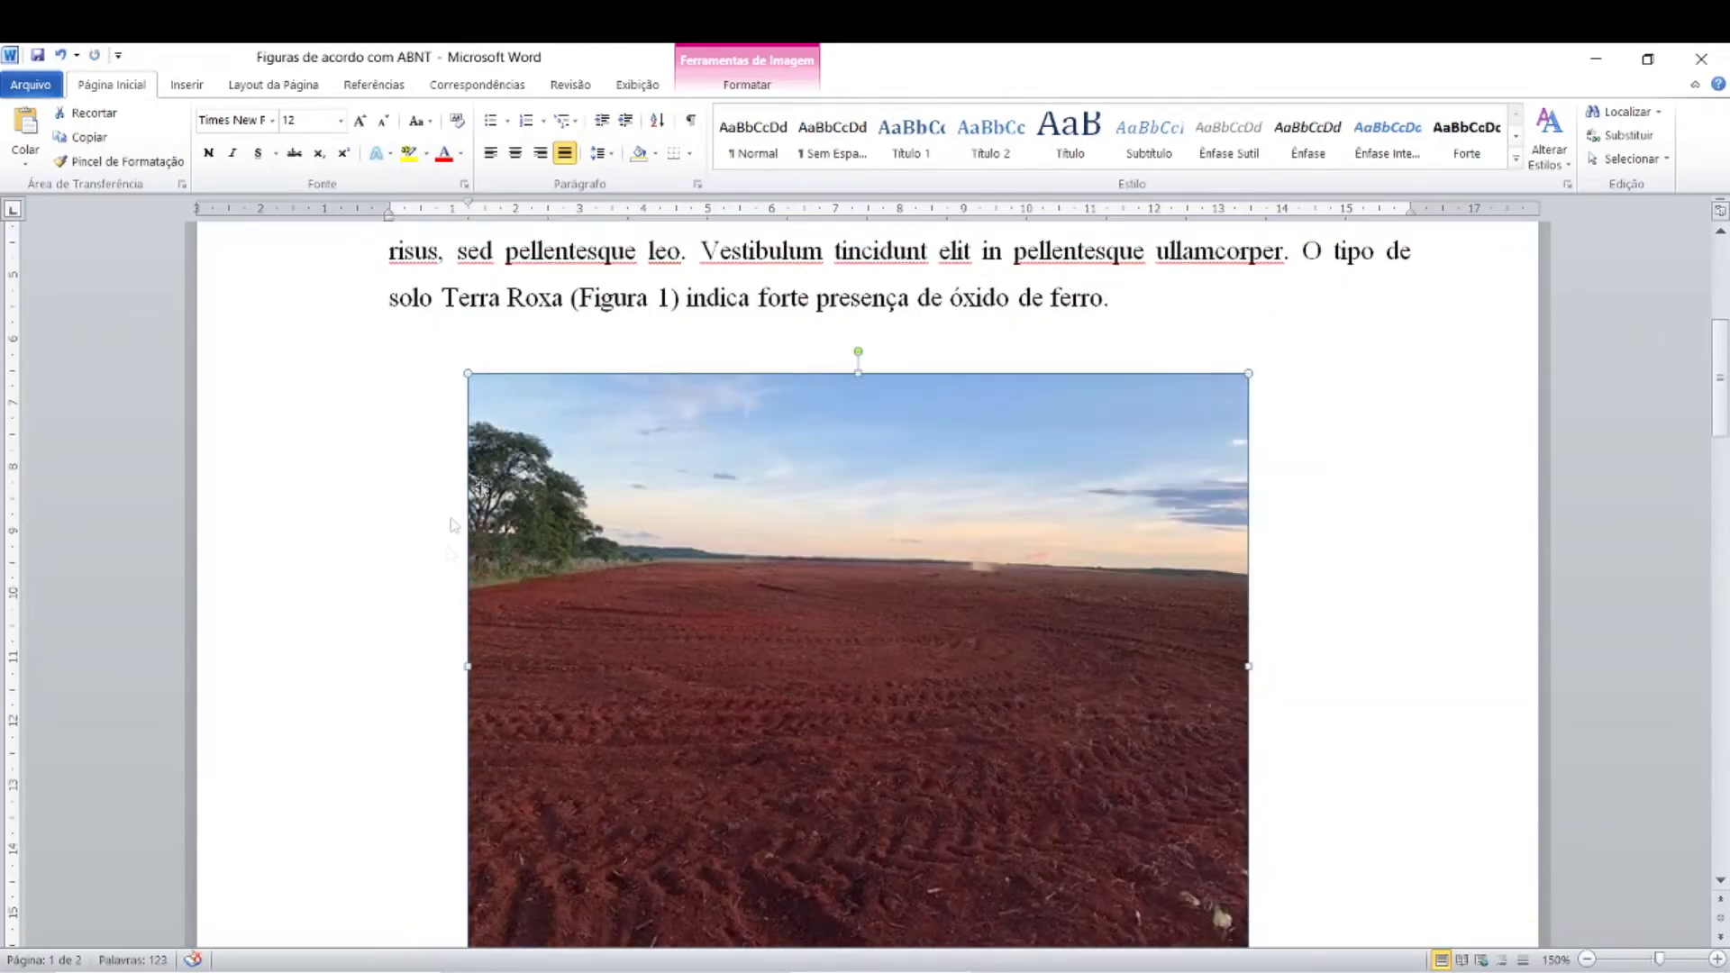
{"action": "left_click_drag", "start_coordinate": [468, 373], "coordinate": [642, 542]}
{"action": "left_click_drag", "start_coordinate": [461, 368], "coordinate": [518, 414]}
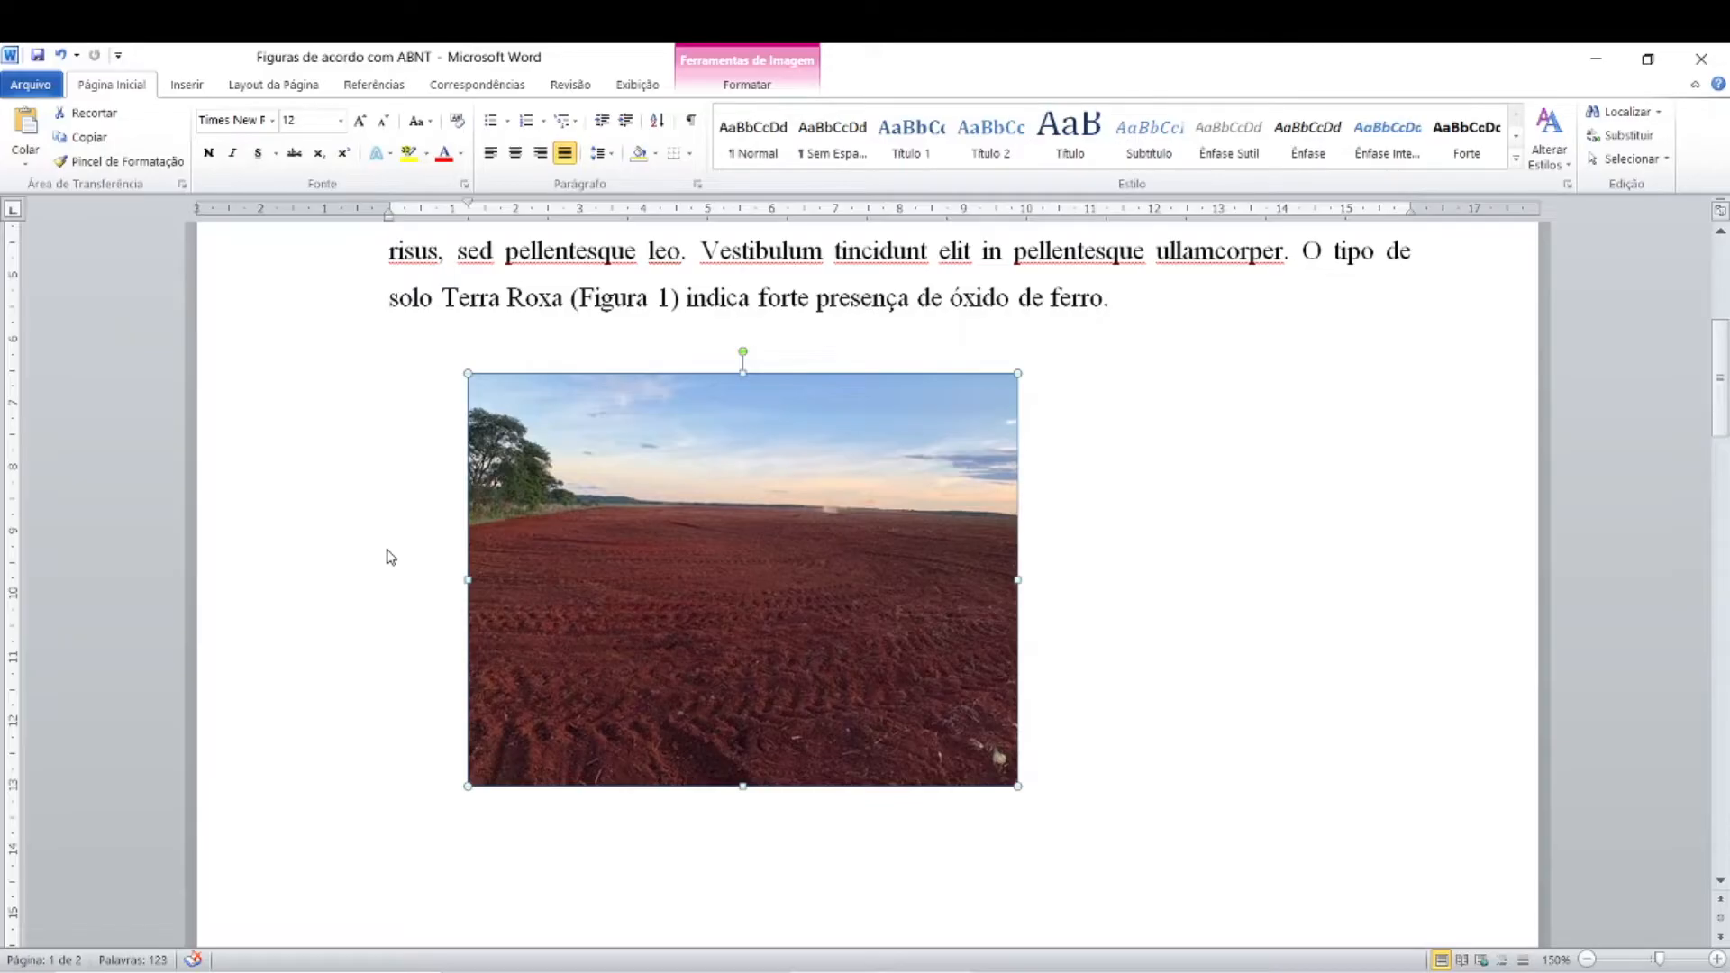
Step: Centre the resized Terra Roxa photo horizontally on its line
{"action": "left_click", "coordinate": [749, 565]}
{"action": "key", "text": "ctrl"}
{"action": "key", "text": "ctrl"}
{"action": "key", "text": "ctrl"}
{"action": "key", "text": "ctrl"}
{"action": "key", "text": "ctrl"}
{"action": "key", "text": "ctrl"}
{"action": "key", "text": "ctrl"}
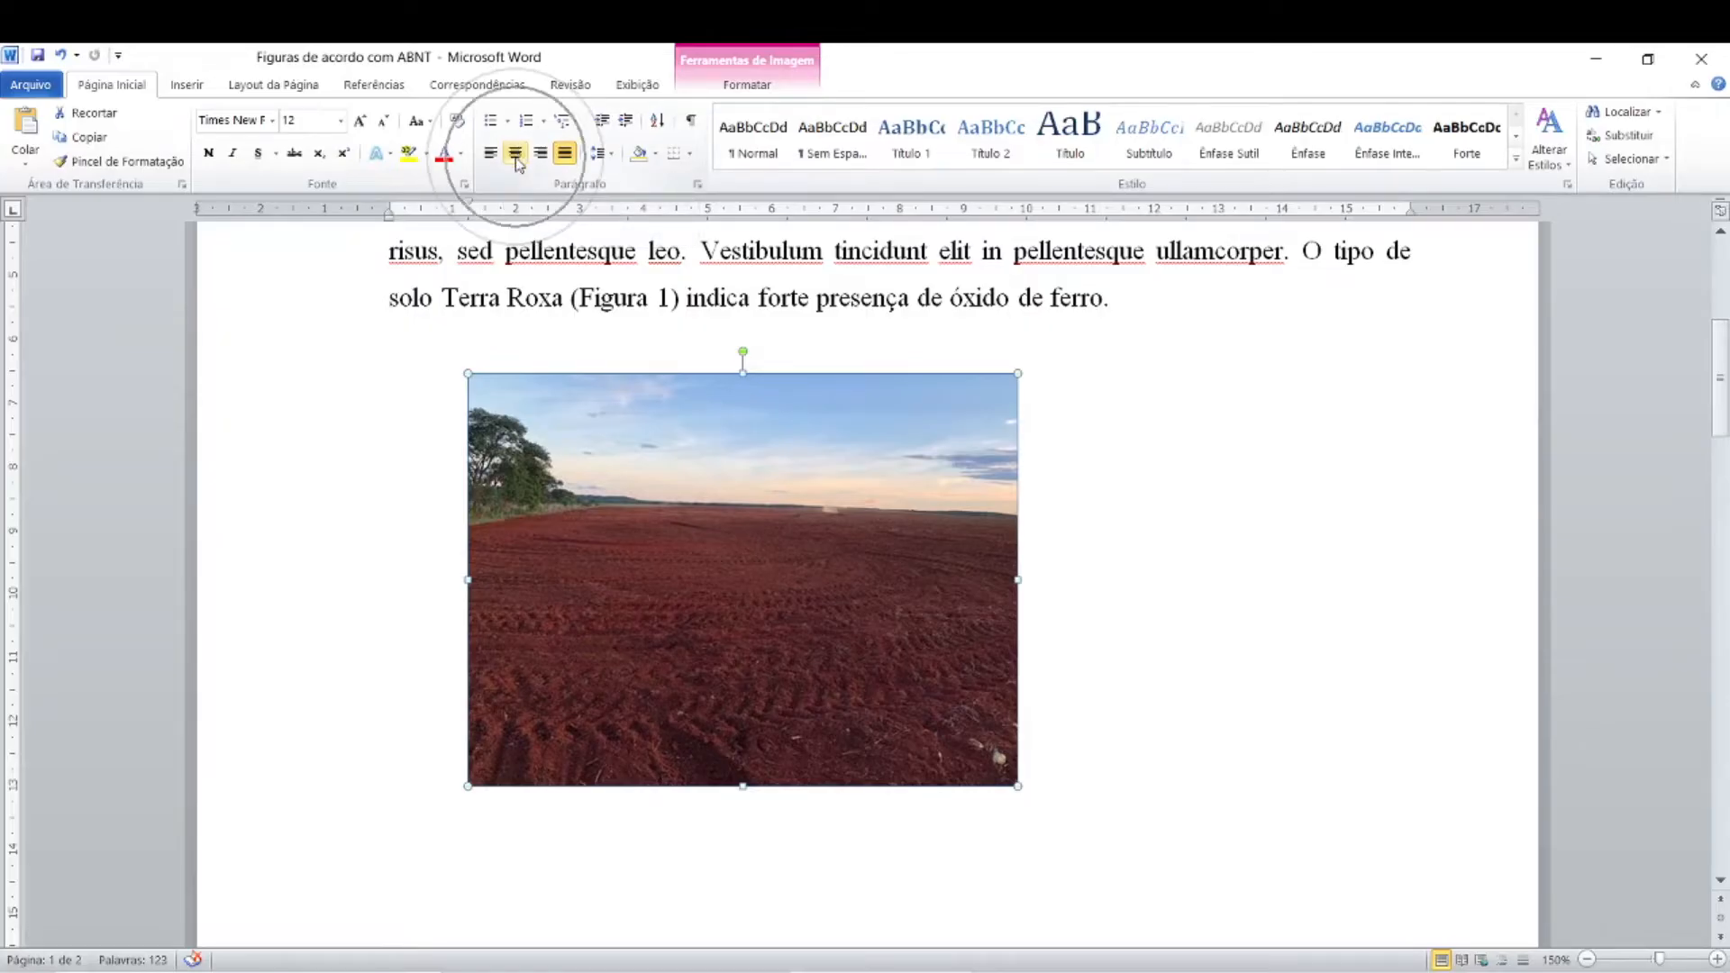
{"action": "left_click", "coordinate": [516, 155]}
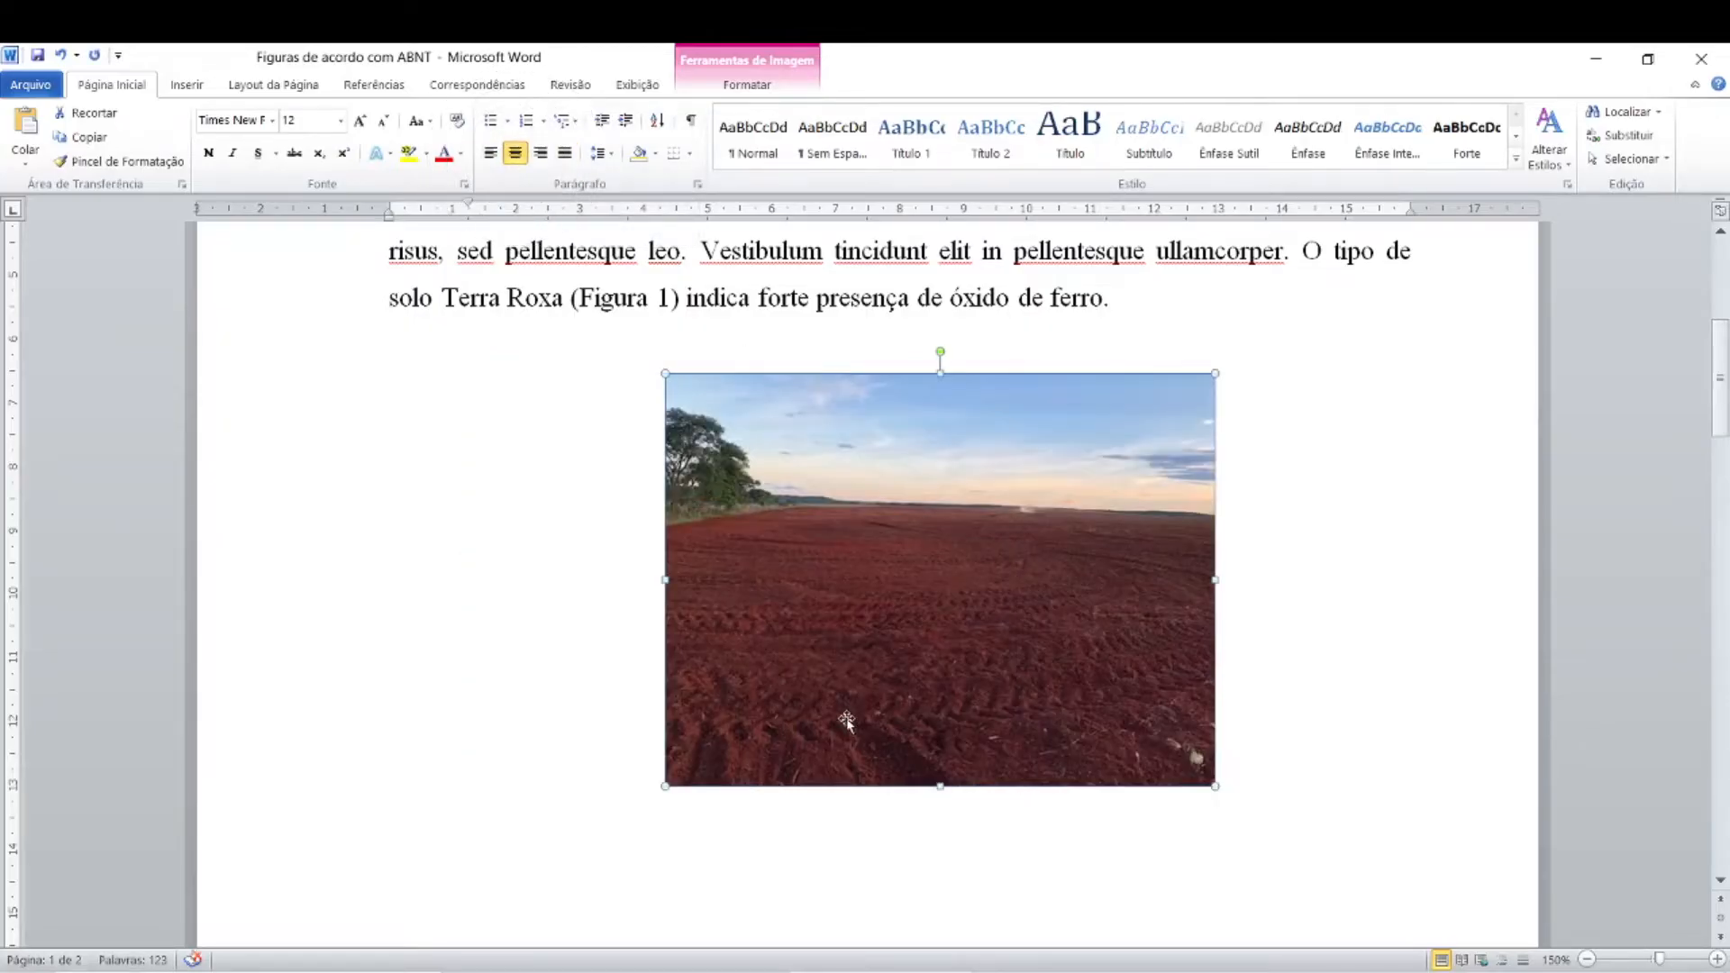
{"action": "key", "text": "ctrl"}
{"action": "key", "text": "ctrl"}
{"action": "key", "text": "ctrl"}
Step: Examine the first-line indent of the photo's line and of the opening text paragraph
{"action": "scroll", "coordinate": [847, 720], "scroll_direction": "up", "scroll_amount": 2}
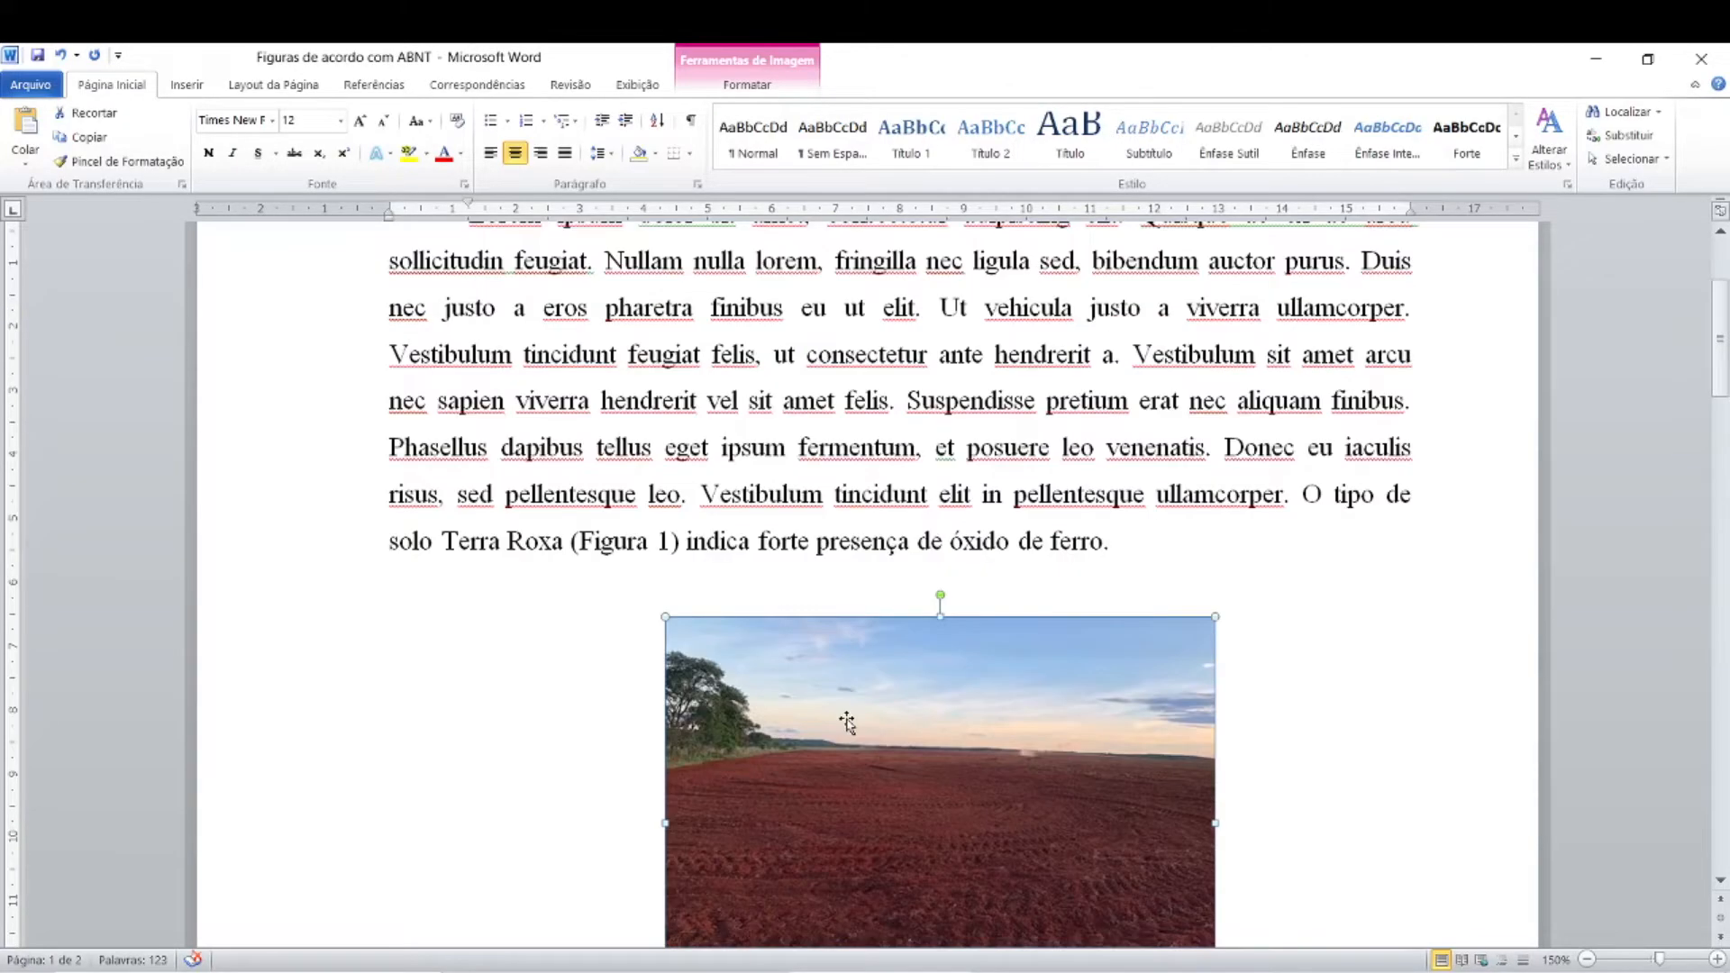
{"action": "scroll", "coordinate": [848, 721], "scroll_direction": "down", "scroll_amount": 1}
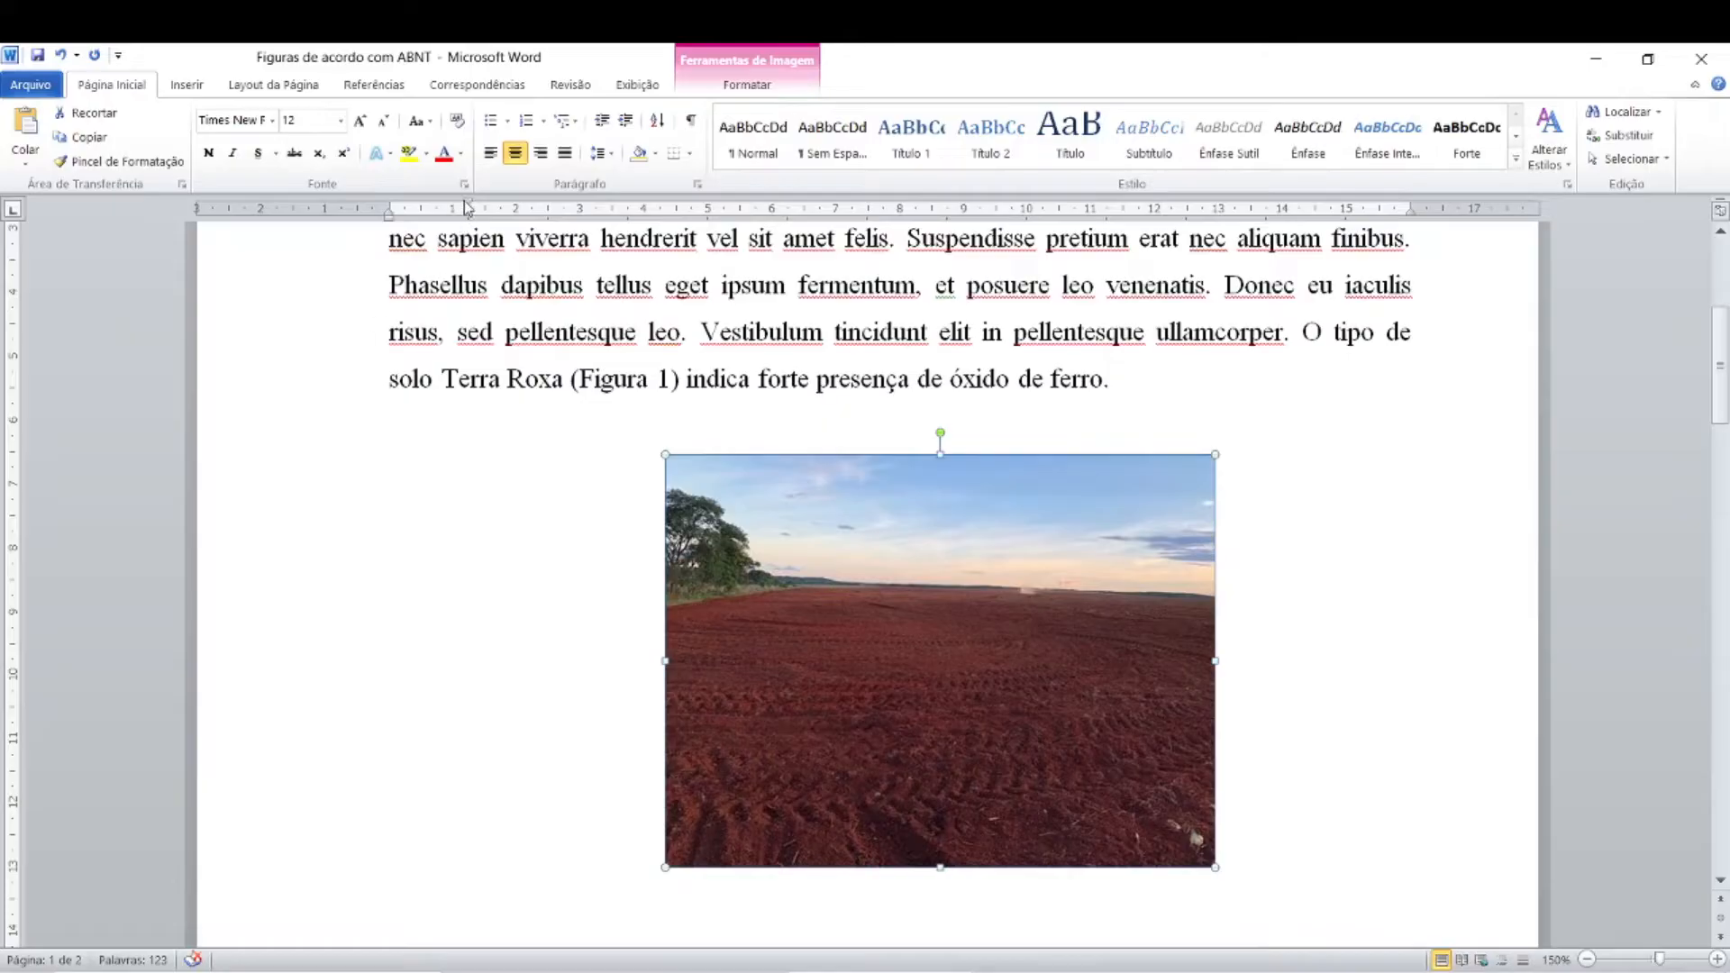
{"action": "left_click_drag", "start_coordinate": [469, 205], "coordinate": [471, 208]}
{"action": "left_click_drag", "start_coordinate": [469, 208], "coordinate": [470, 208]}
{"action": "scroll", "coordinate": [484, 380], "scroll_direction": "up", "scroll_amount": 4}
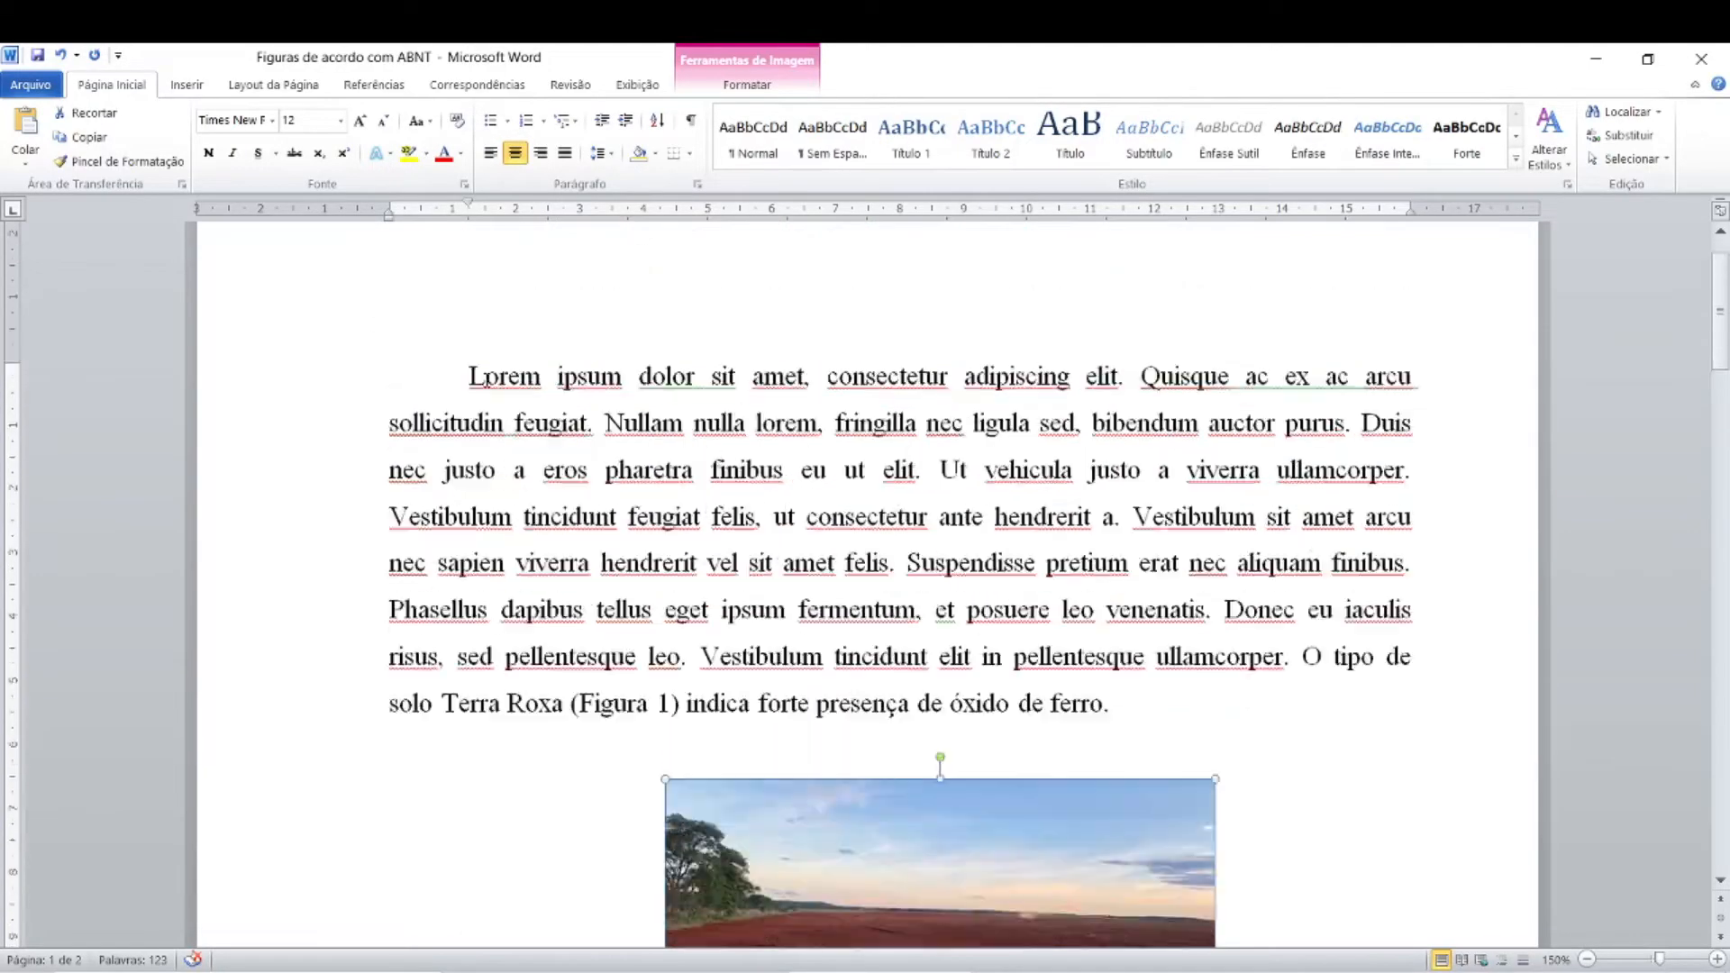
{"action": "left_click", "coordinate": [473, 376]}
{"action": "left_click", "coordinate": [470, 376]}
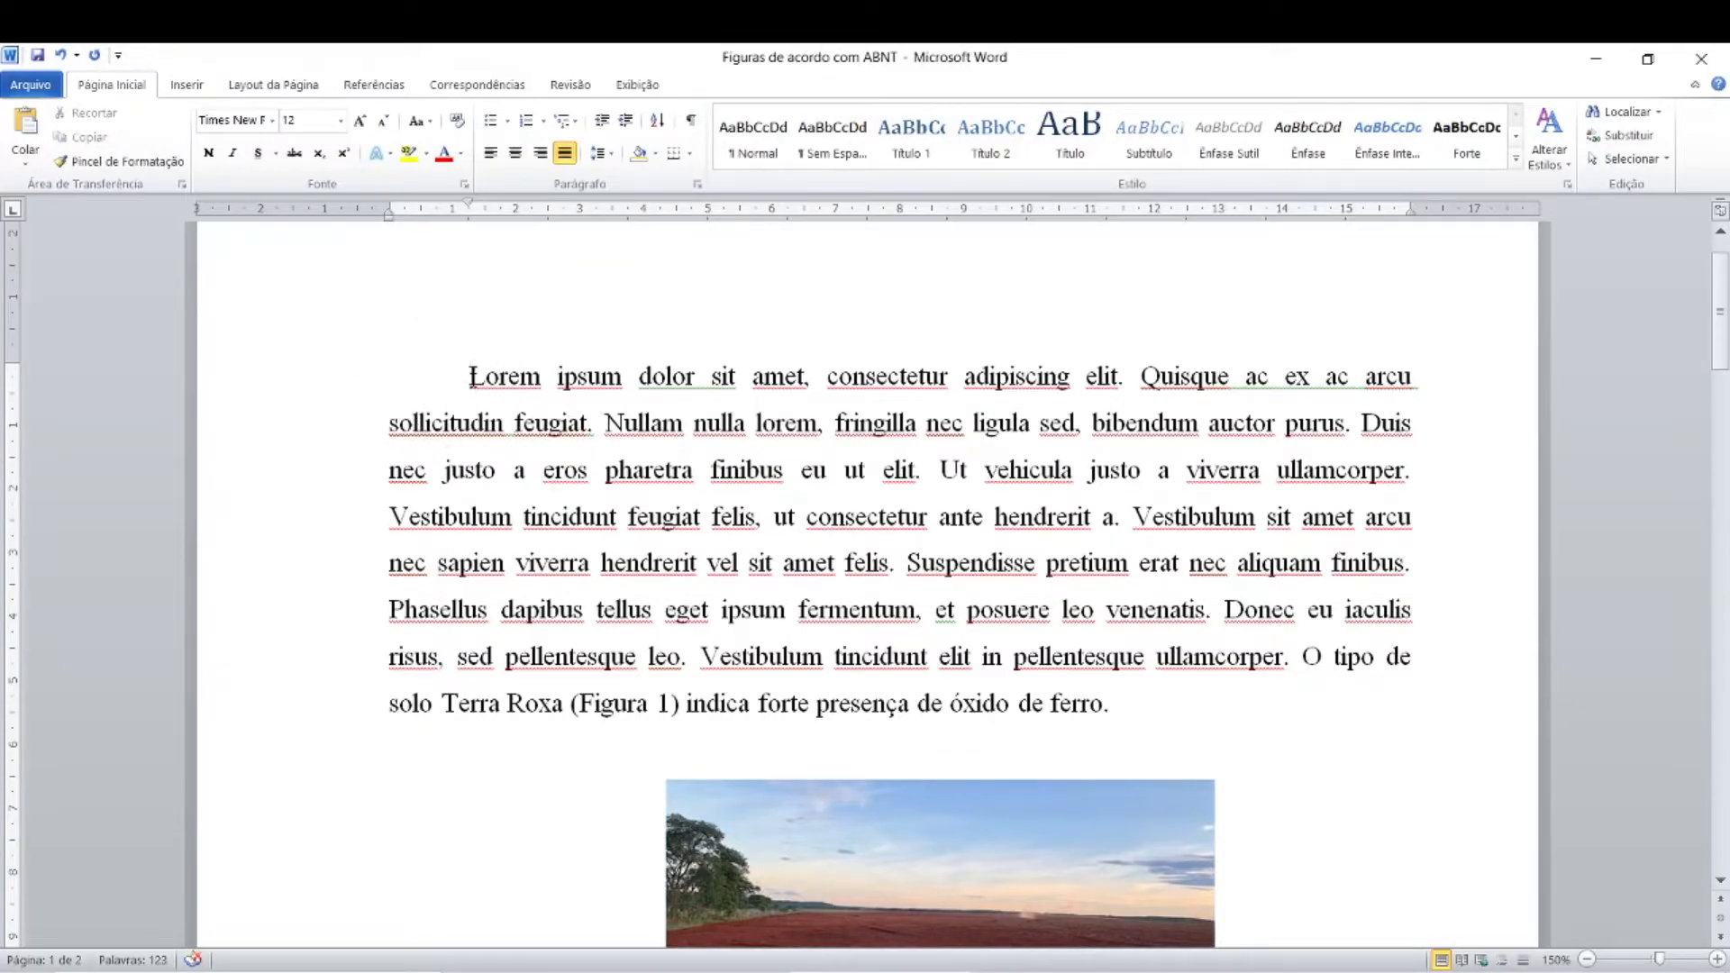
{"action": "left_click", "coordinate": [471, 218]}
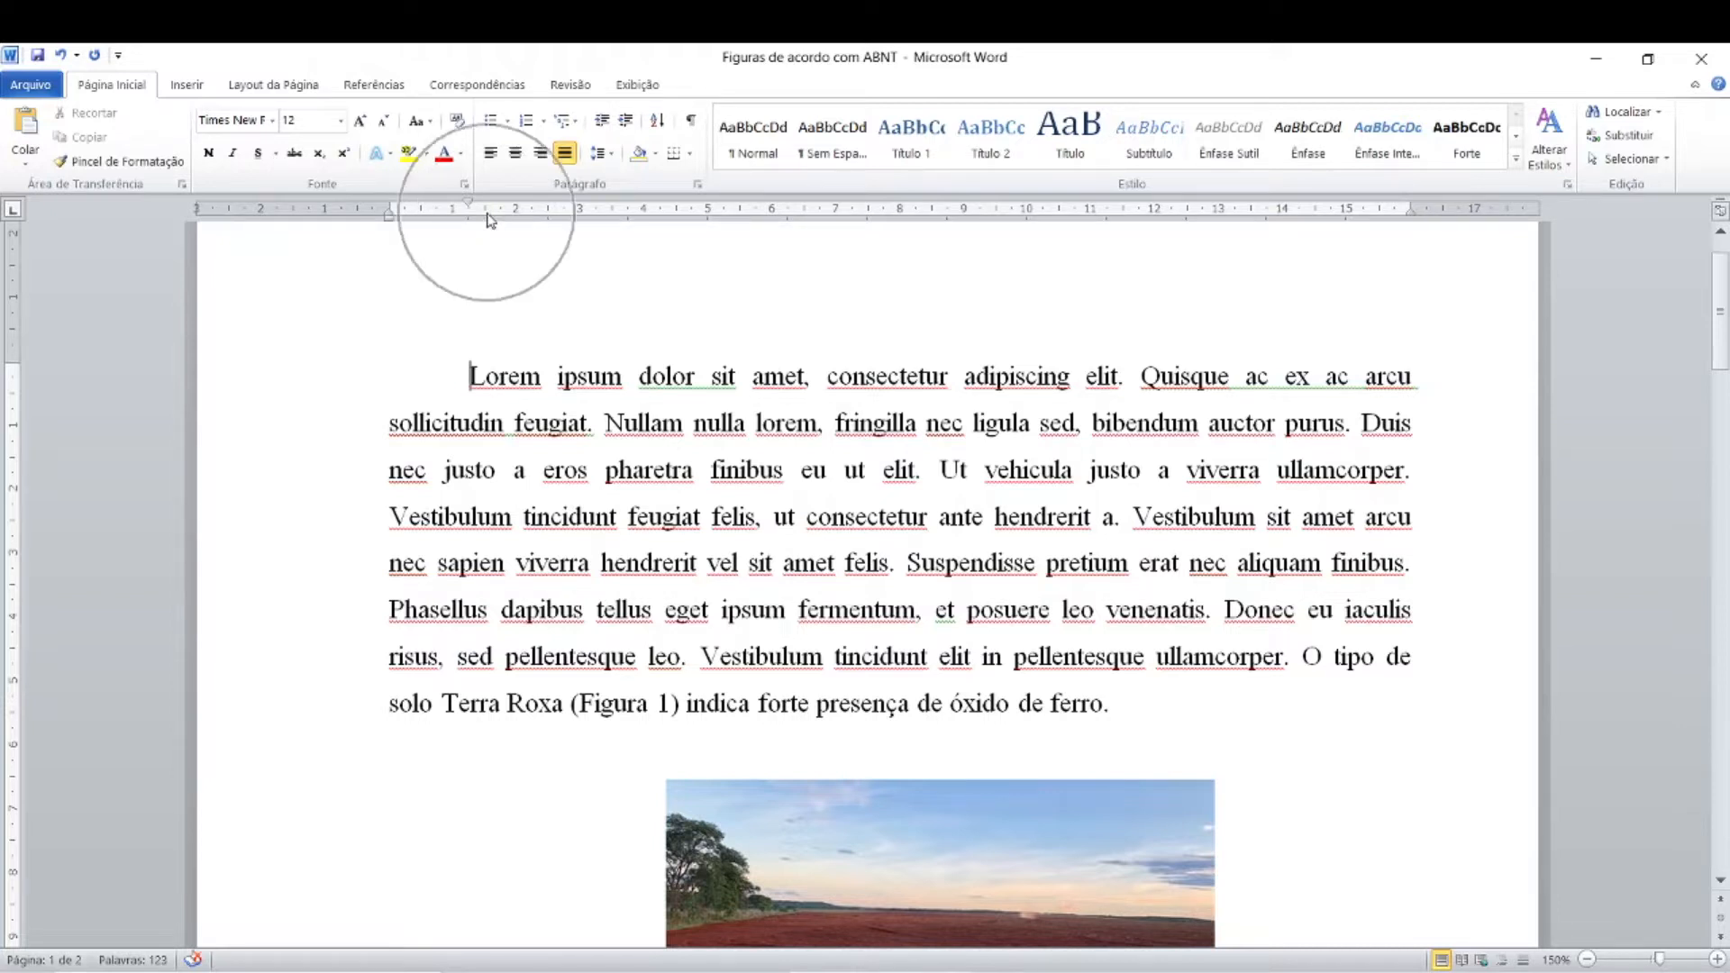
{"action": "left_click", "coordinate": [517, 226]}
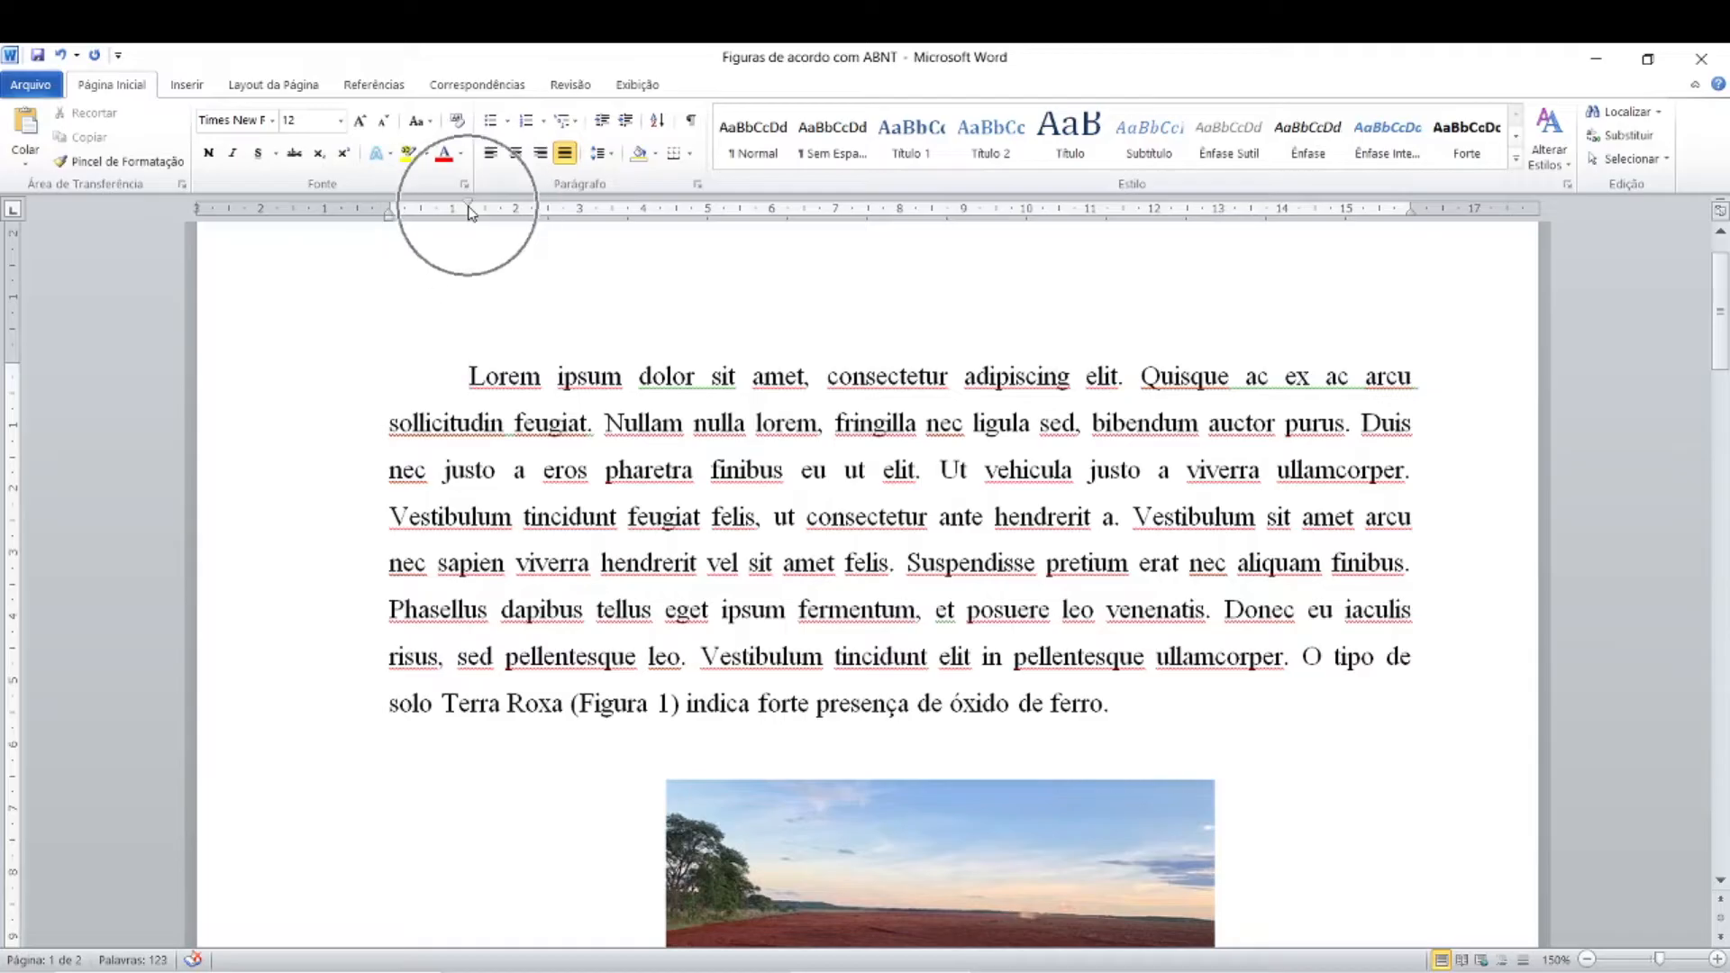
Step: Set the first-line indent of the photo's line to 0 so the photo centres between the text margins
{"action": "scroll", "coordinate": [547, 581], "scroll_direction": "down", "scroll_amount": 3}
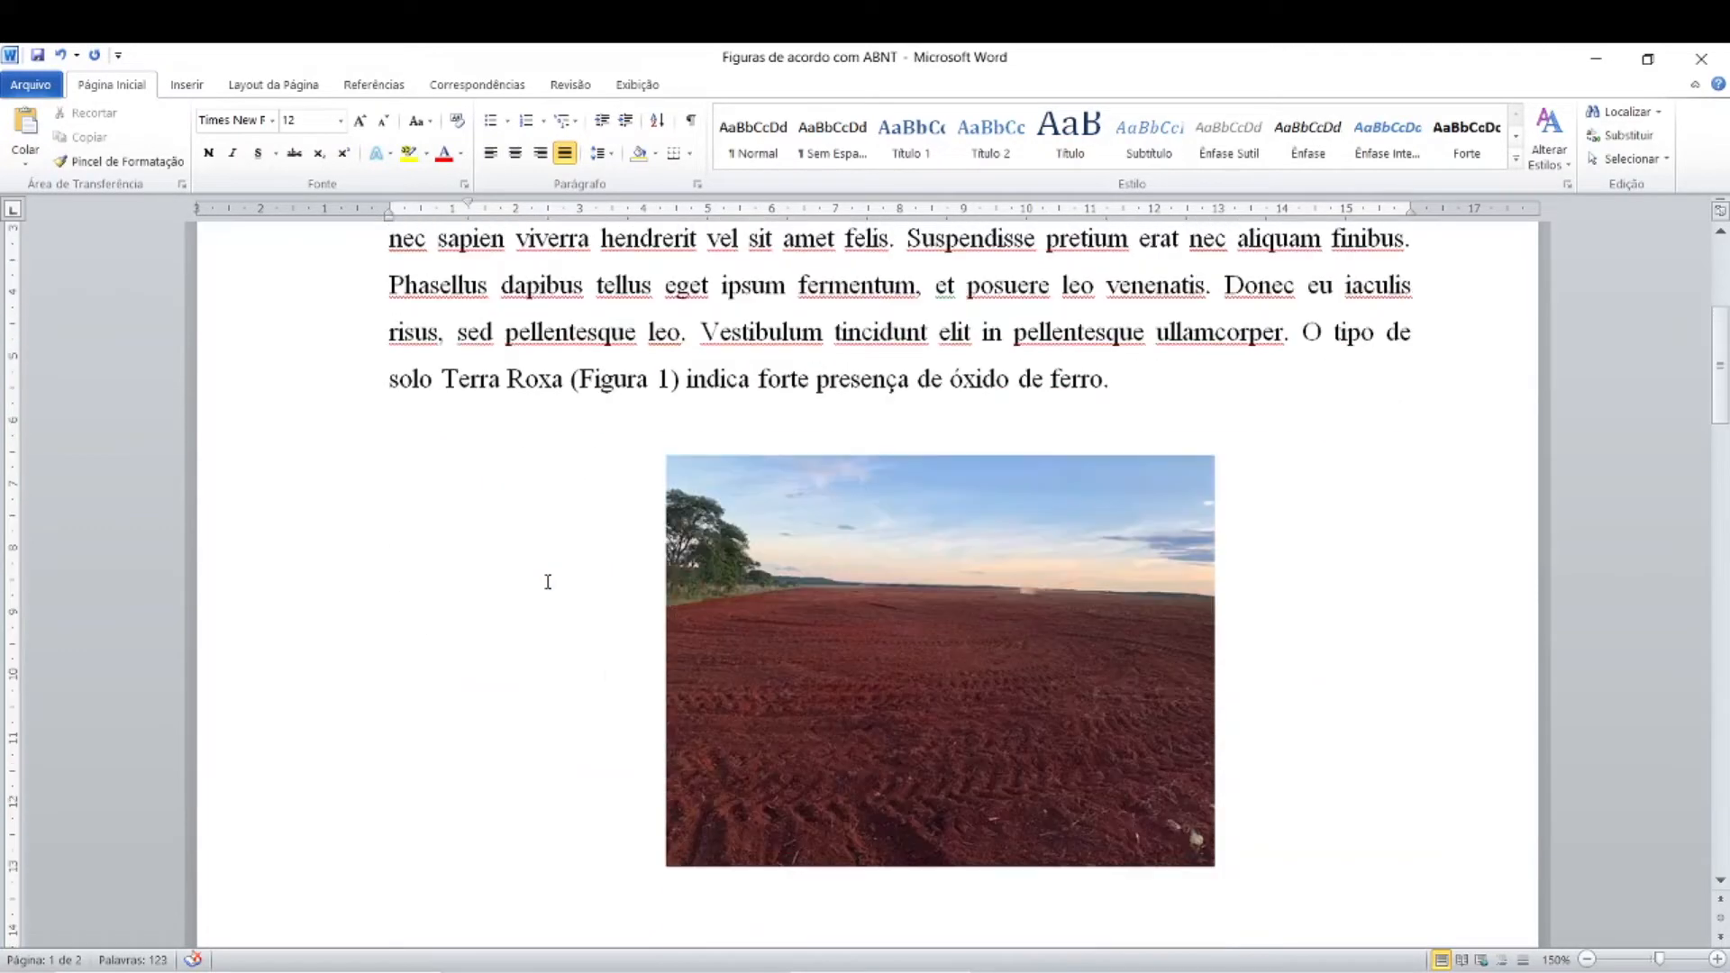
{"action": "left_click", "coordinate": [955, 721]}
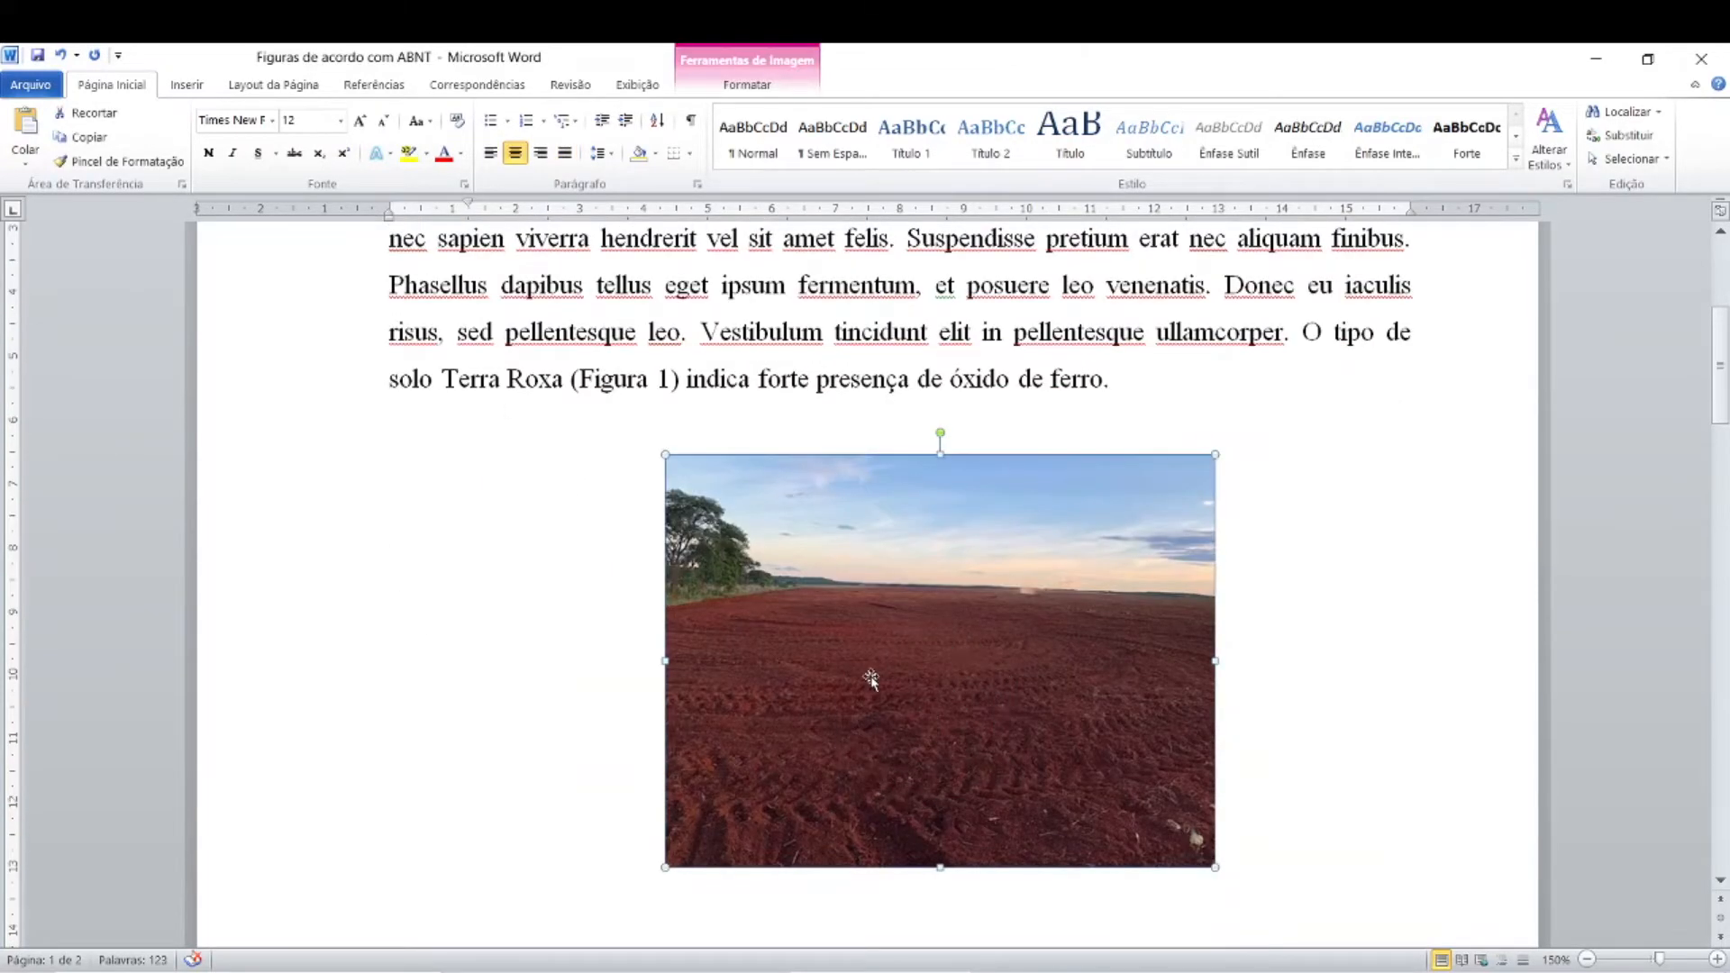
{"action": "left_click_drag", "start_coordinate": [469, 209], "coordinate": [389, 215]}
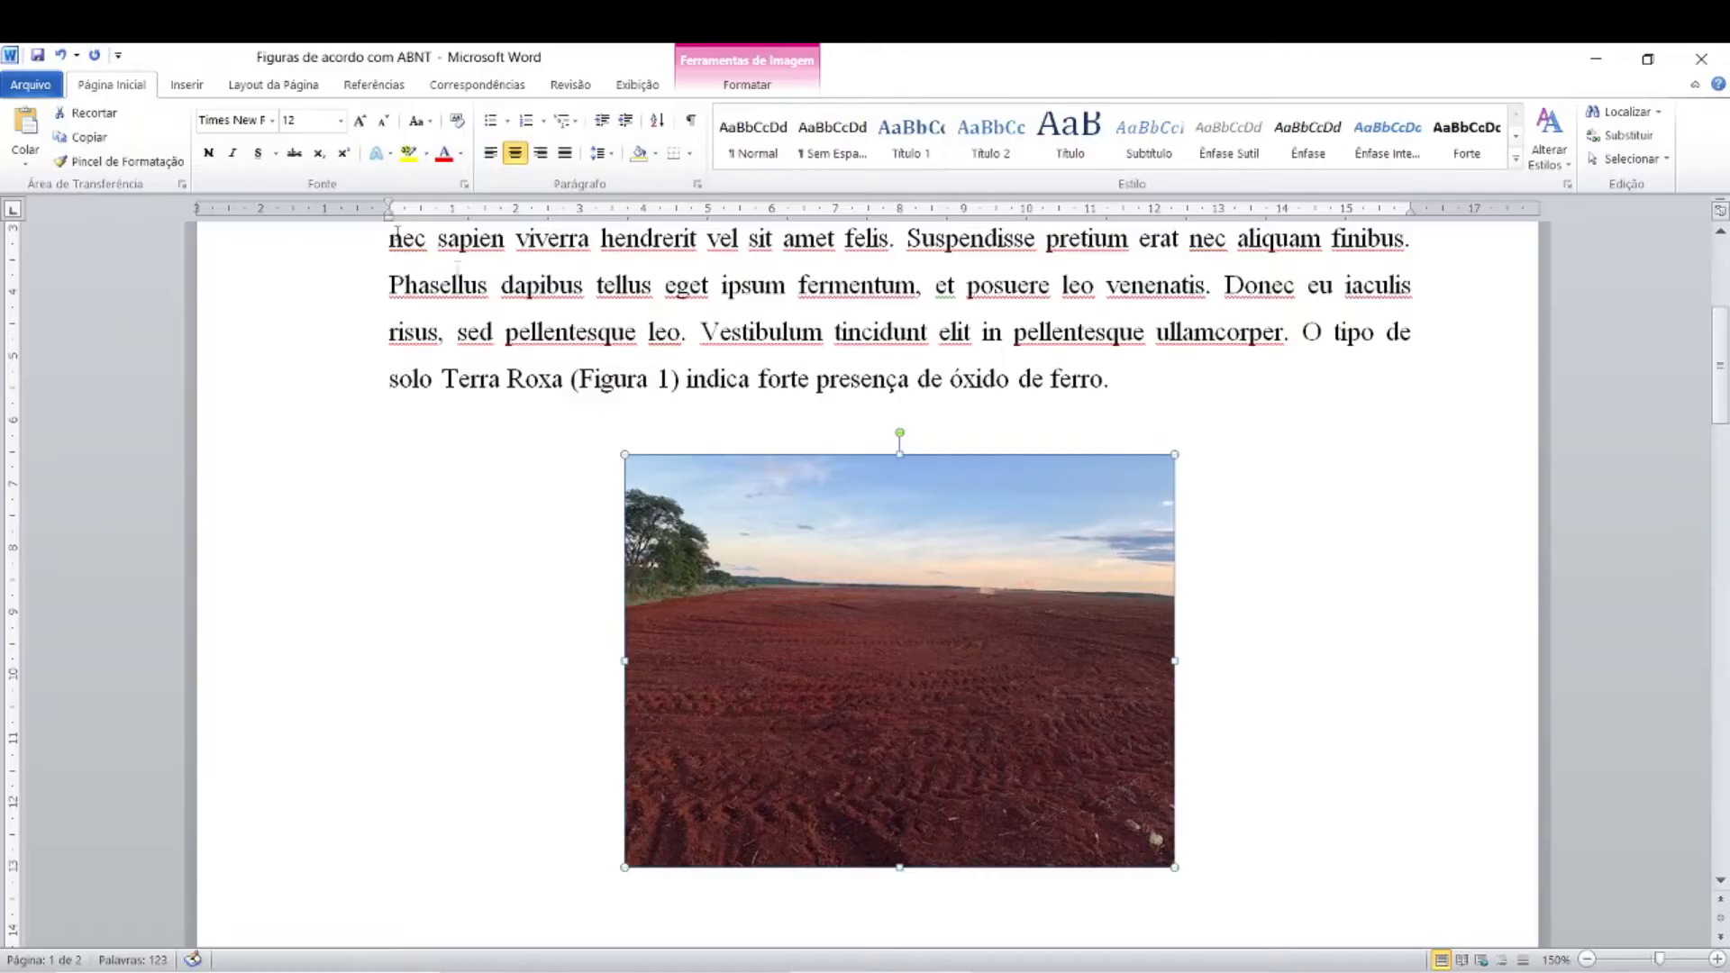
{"action": "left_click", "coordinate": [477, 724]}
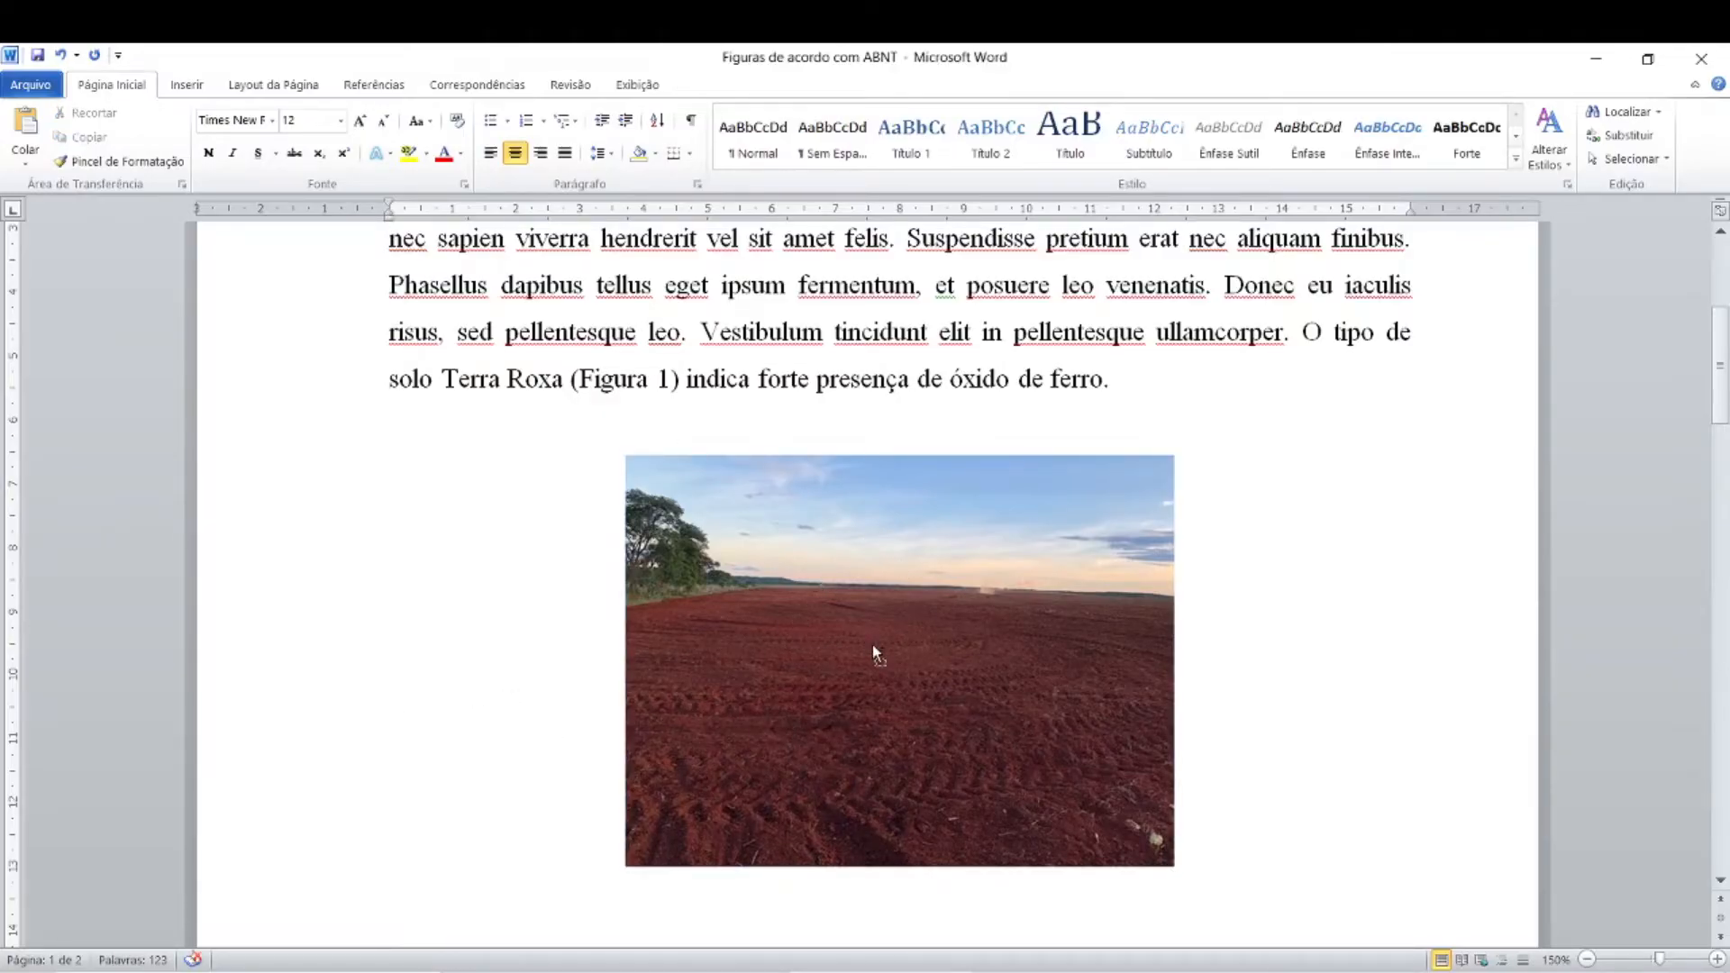
Step: Review the centred photo's position relative to the margins and the paragraph above it
{"action": "scroll", "coordinate": [788, 712], "scroll_direction": "up", "scroll_amount": 3}
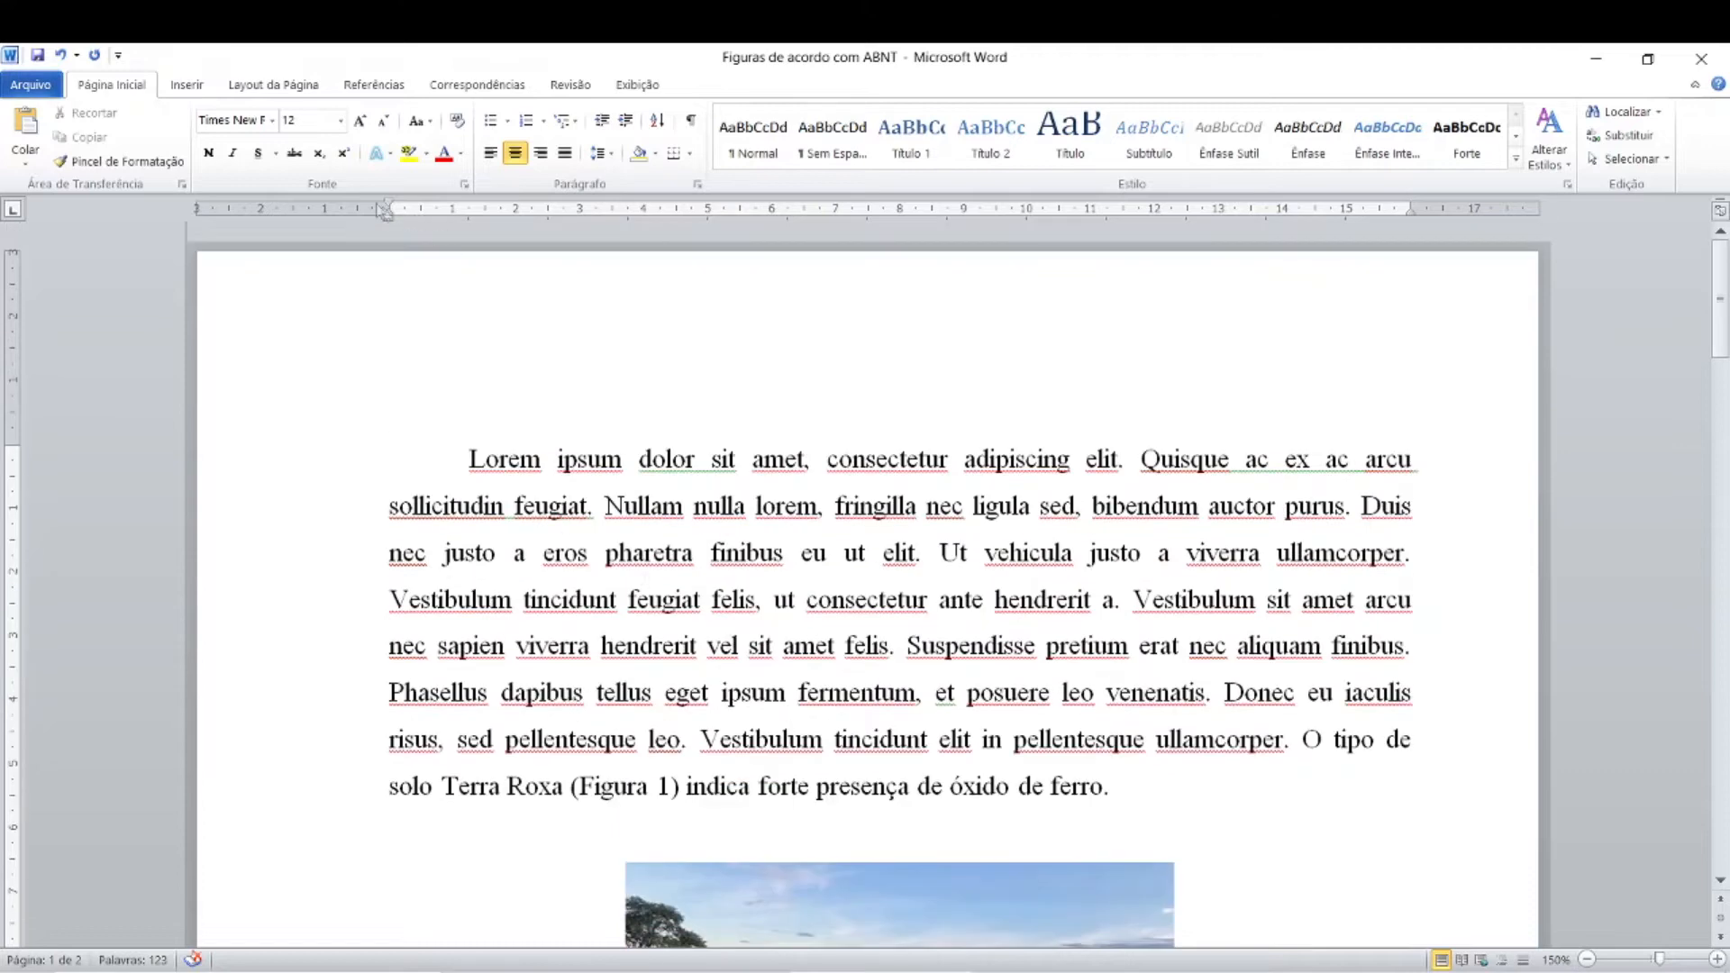
{"action": "scroll", "coordinate": [738, 908], "scroll_direction": "down", "scroll_amount": 2}
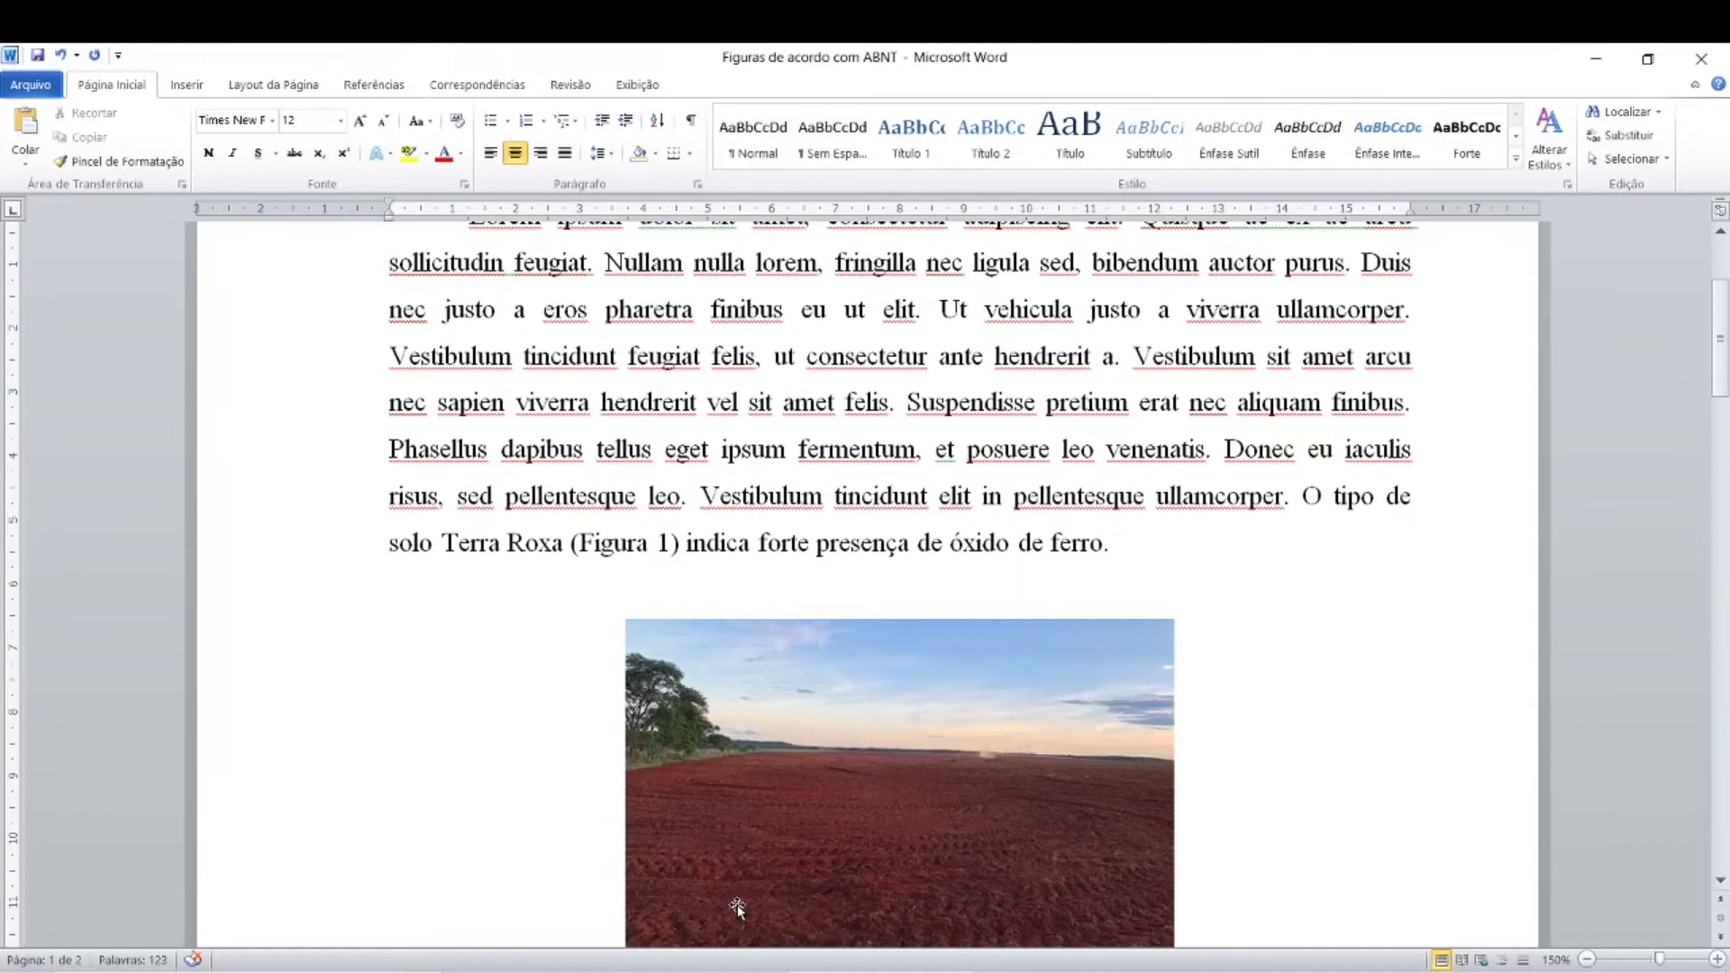
{"action": "scroll", "coordinate": [737, 908], "scroll_direction": "down", "scroll_amount": 2}
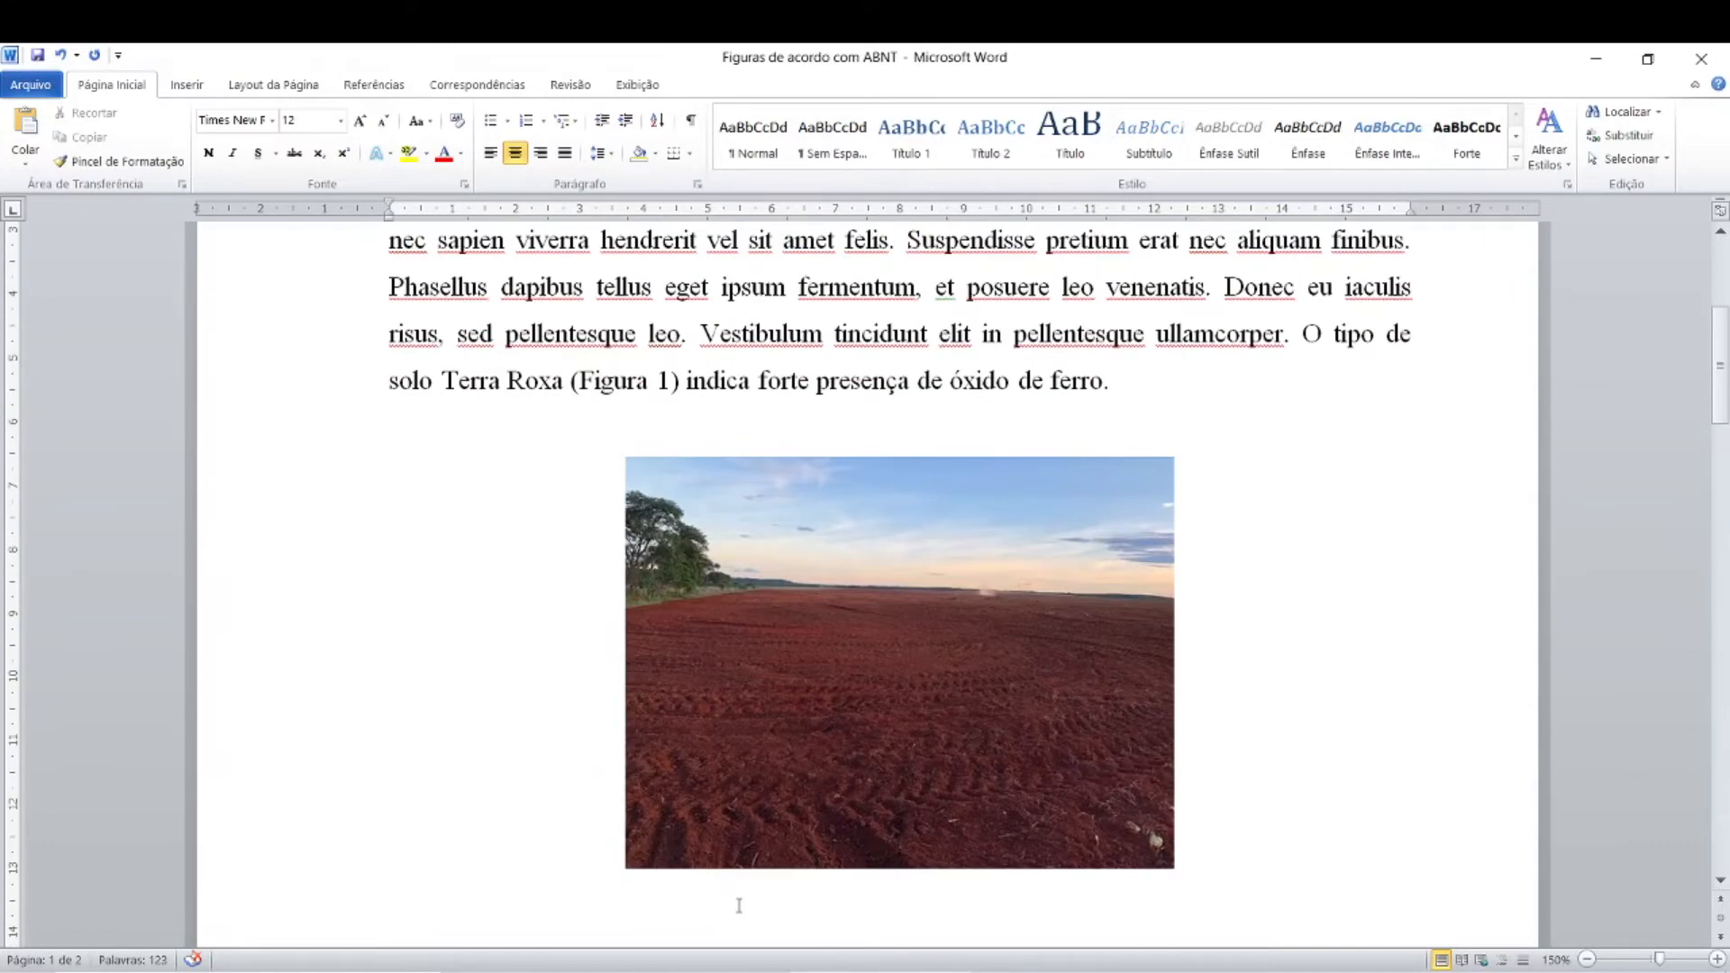
{"action": "left_click", "coordinate": [850, 752]}
{"action": "left_click", "coordinate": [850, 752]}
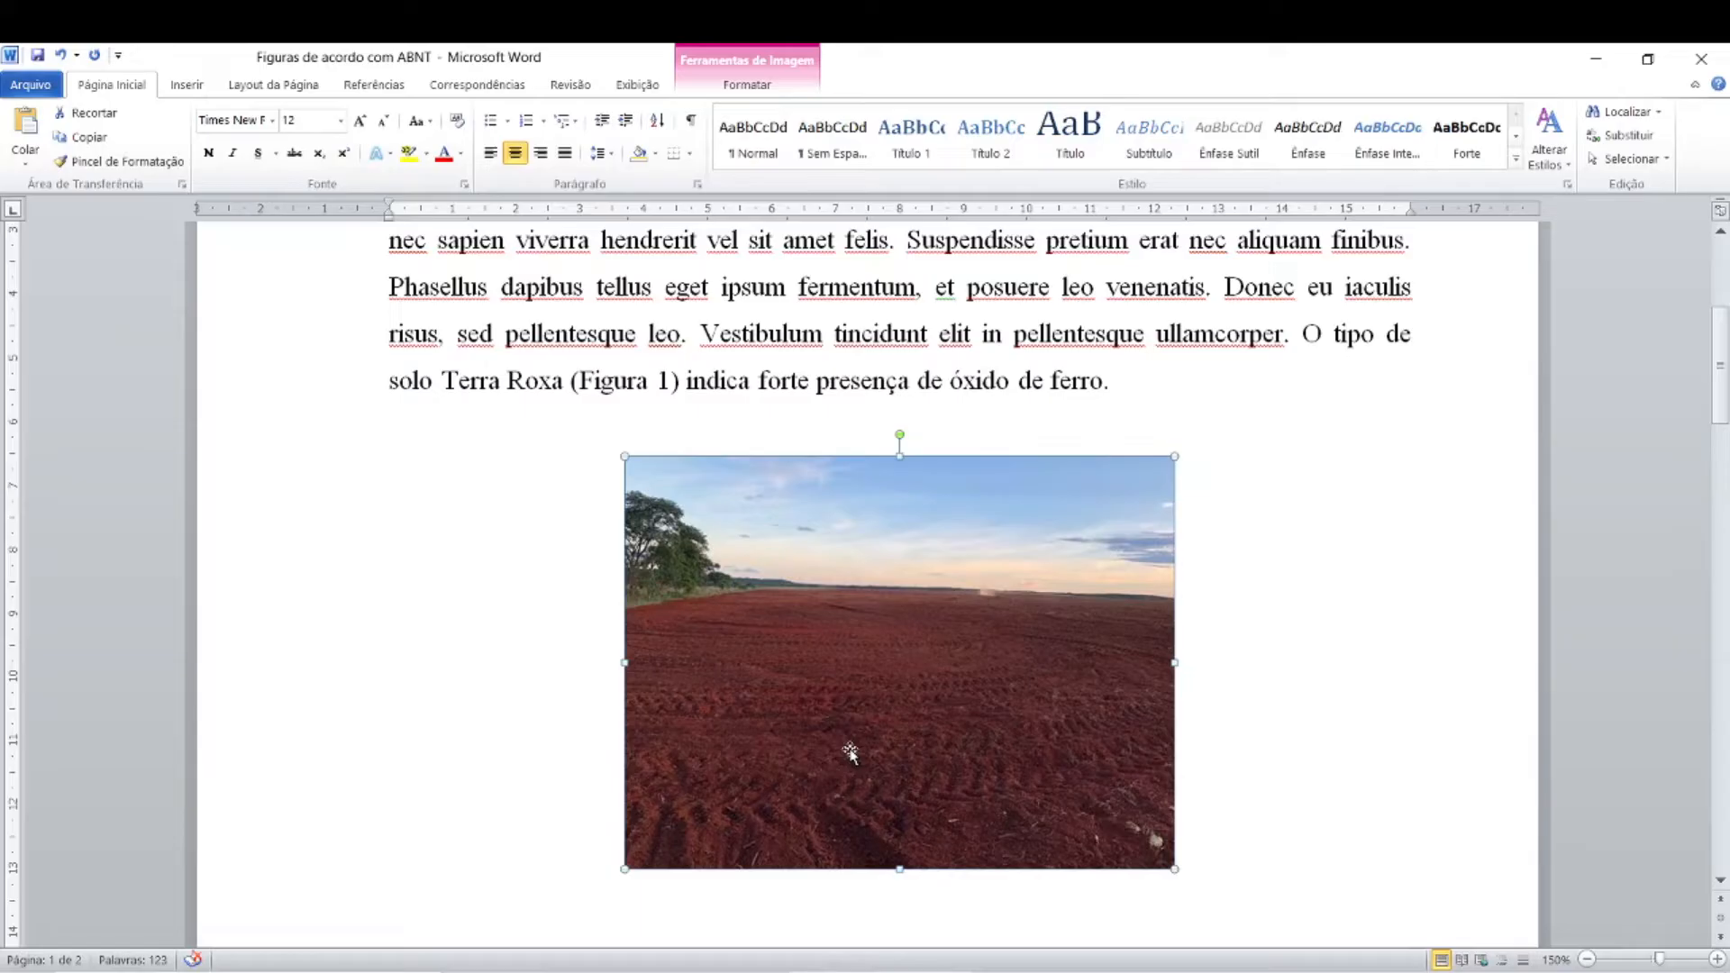
{"action": "key", "text": "ctrl"}
{"action": "scroll", "coordinate": [804, 696], "scroll_direction": "down", "scroll_amount": 1}
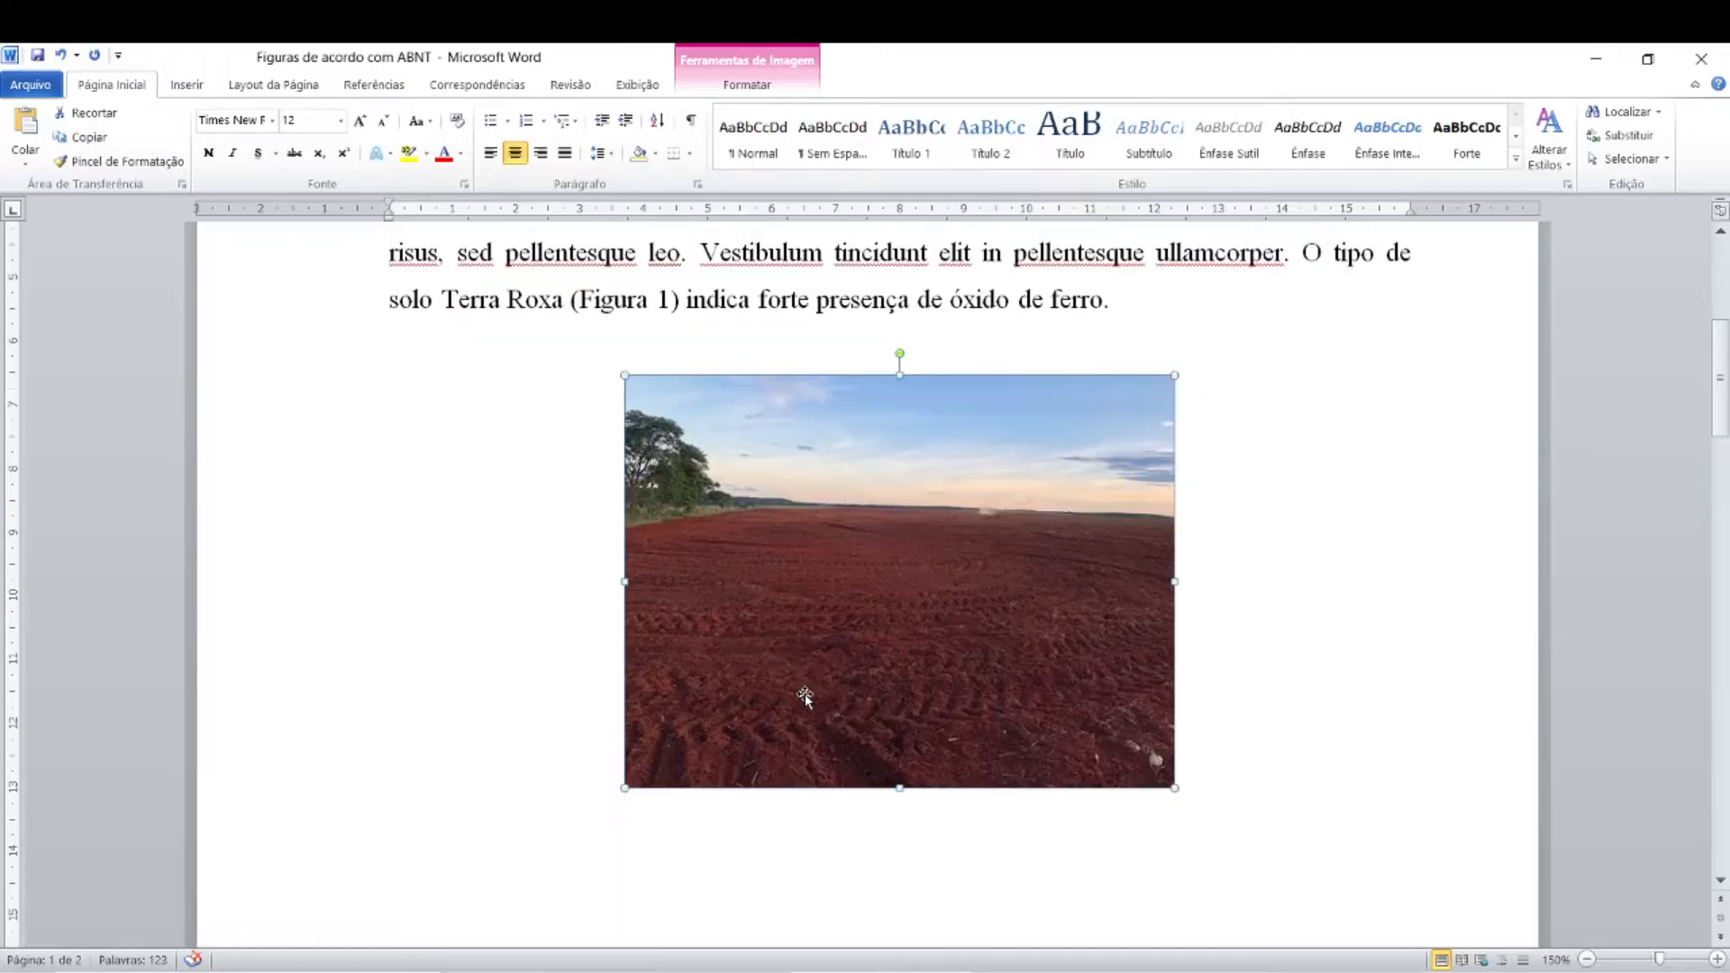
{"action": "scroll", "coordinate": [805, 697], "scroll_direction": "up", "scroll_amount": 1}
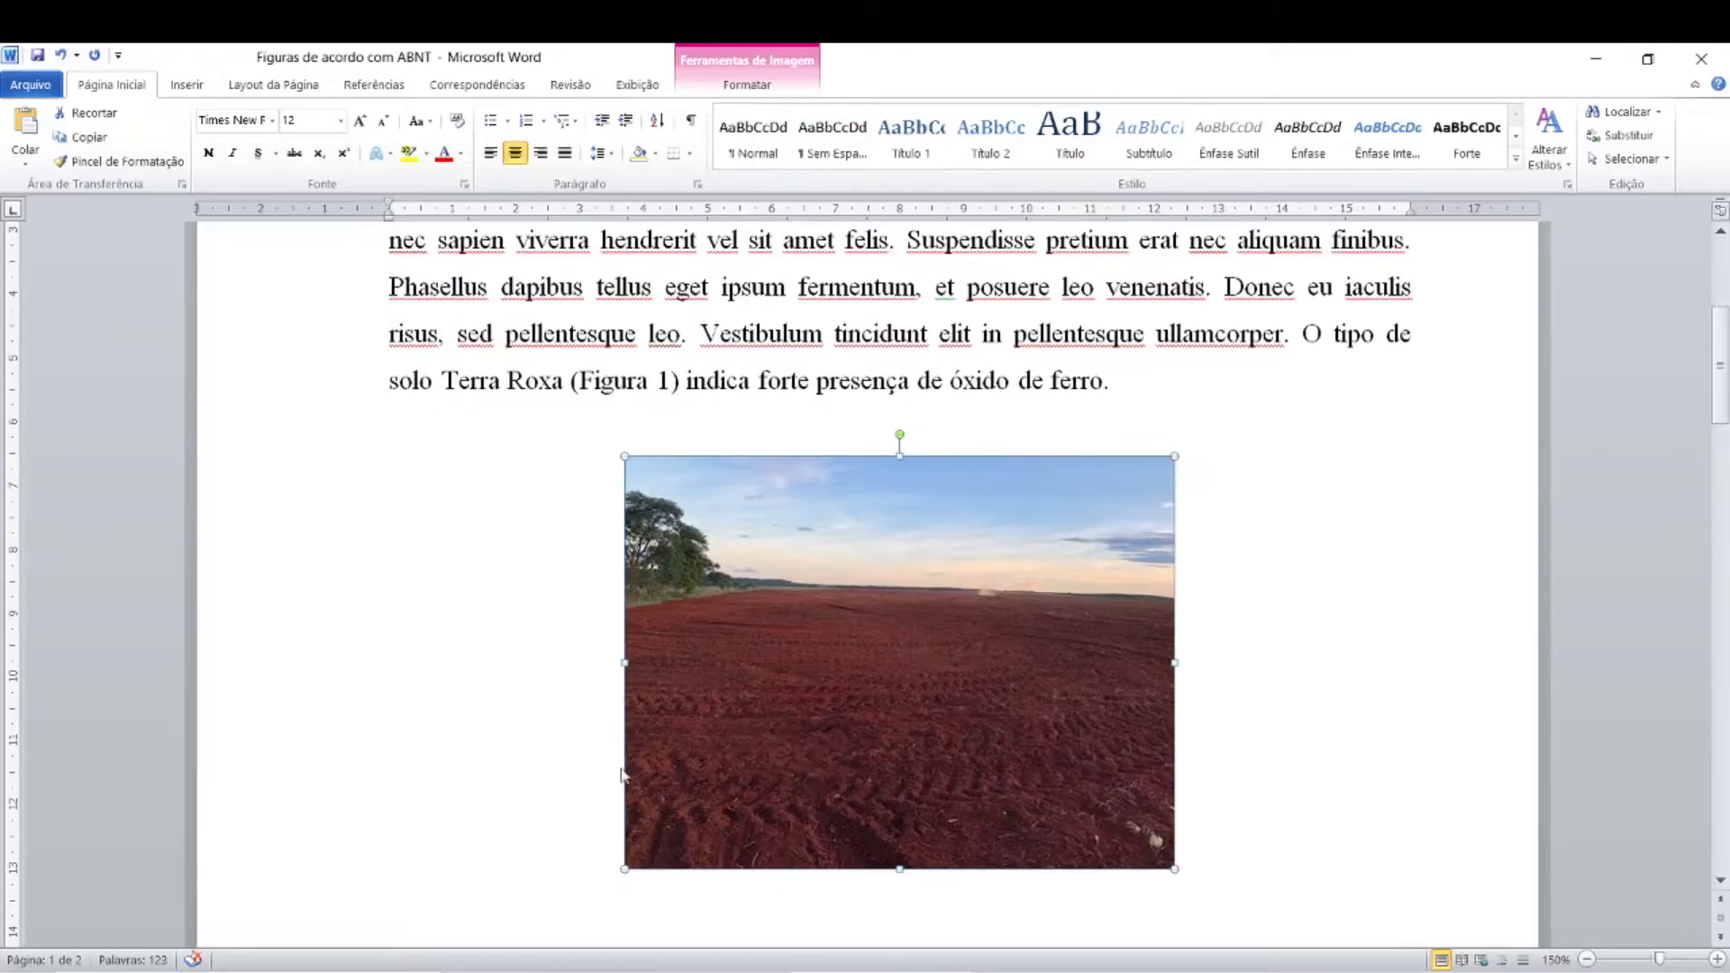
Step: Insert the caption "Figura 1 - Tipo de solo Terra Roxa" for the photo, positioned above the selected item
{"action": "left_click", "coordinate": [757, 665]}
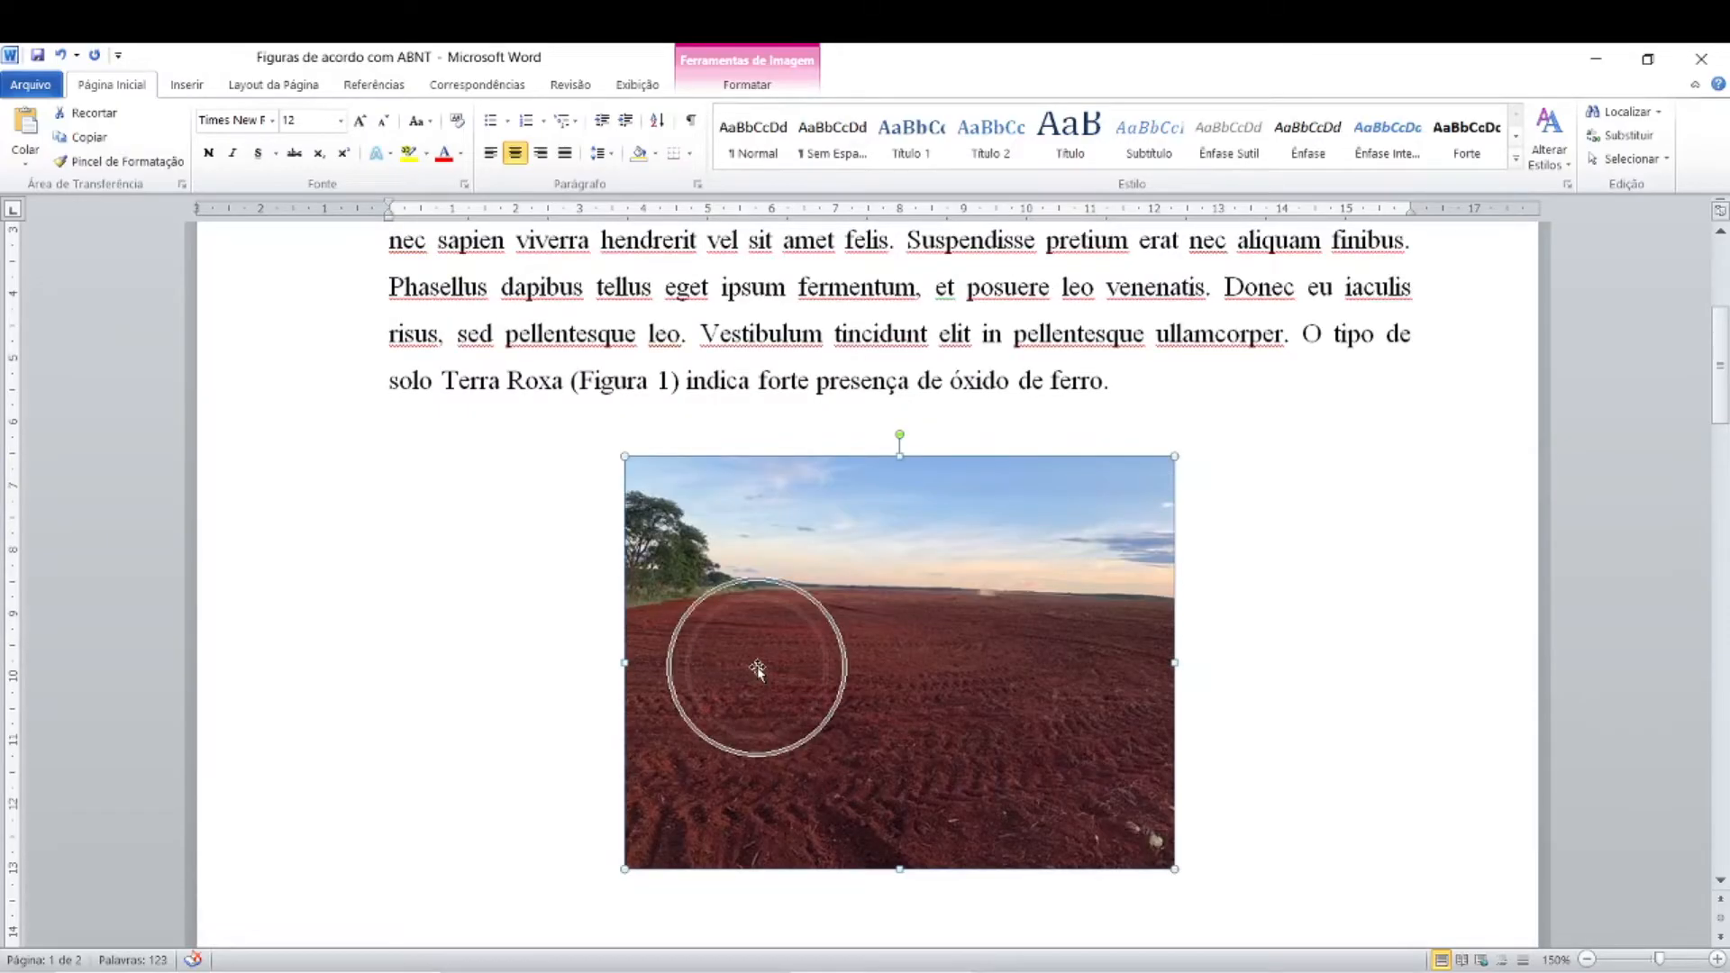
{"action": "left_click", "coordinate": [758, 665]}
{"action": "left_click", "coordinate": [890, 667]}
{"action": "left_click", "coordinate": [890, 667]}
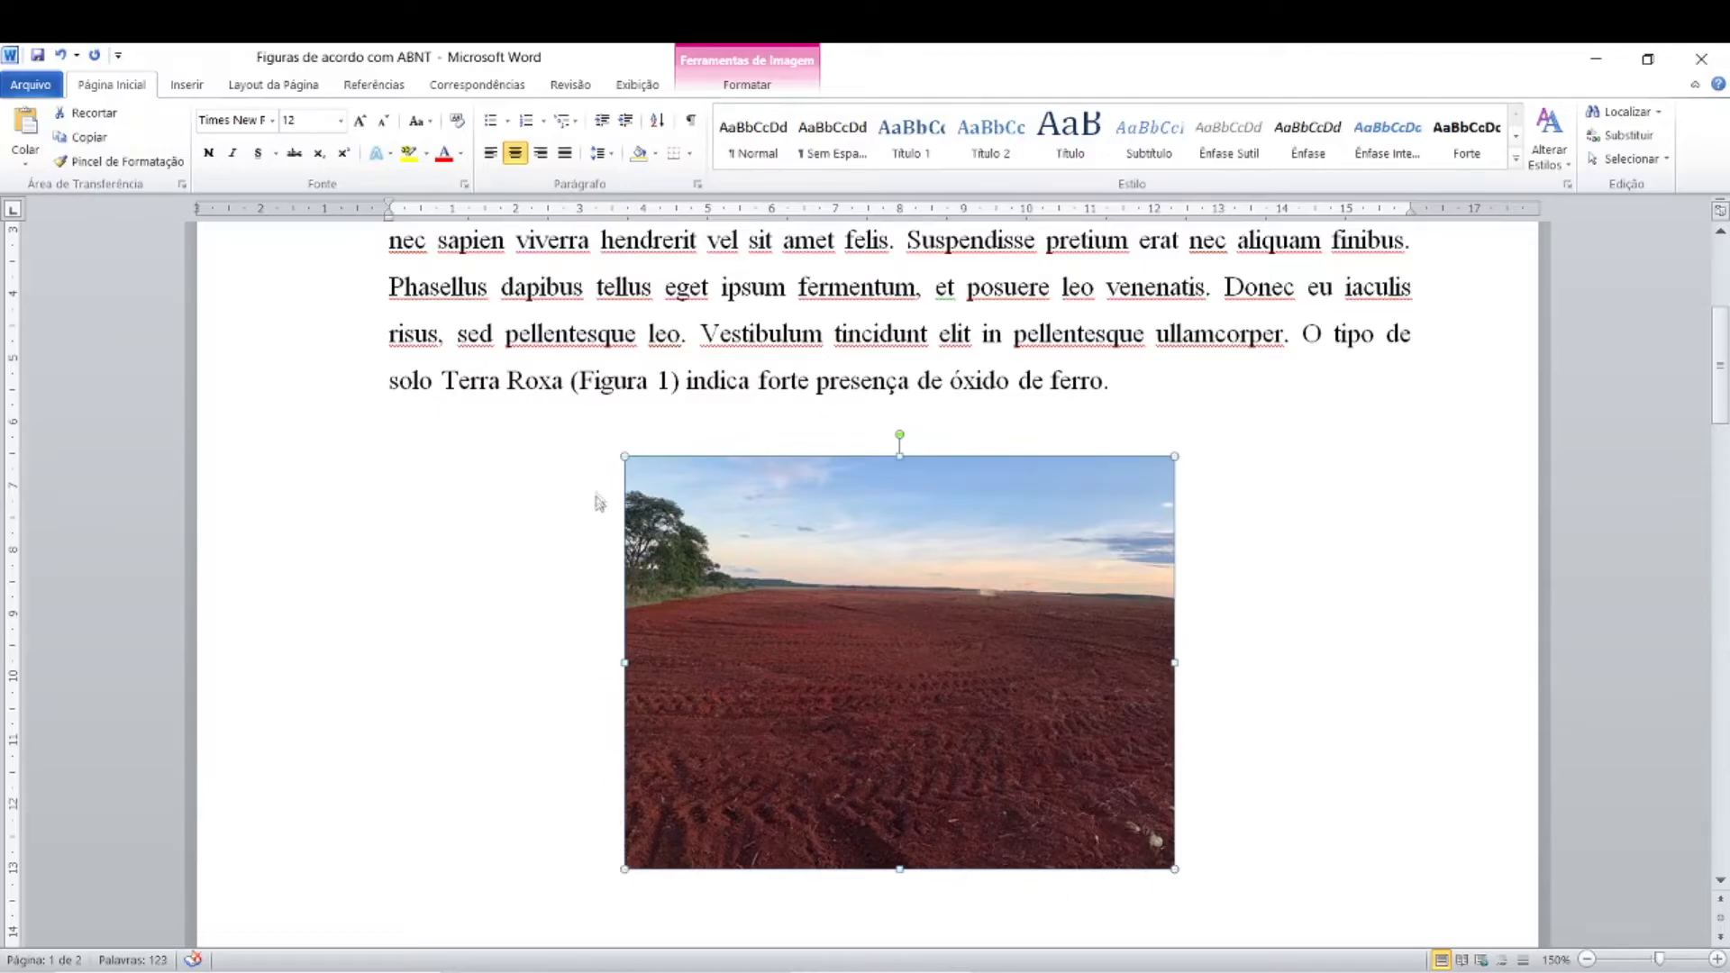
{"action": "left_click", "coordinate": [882, 633]}
{"action": "left_click", "coordinate": [374, 85]}
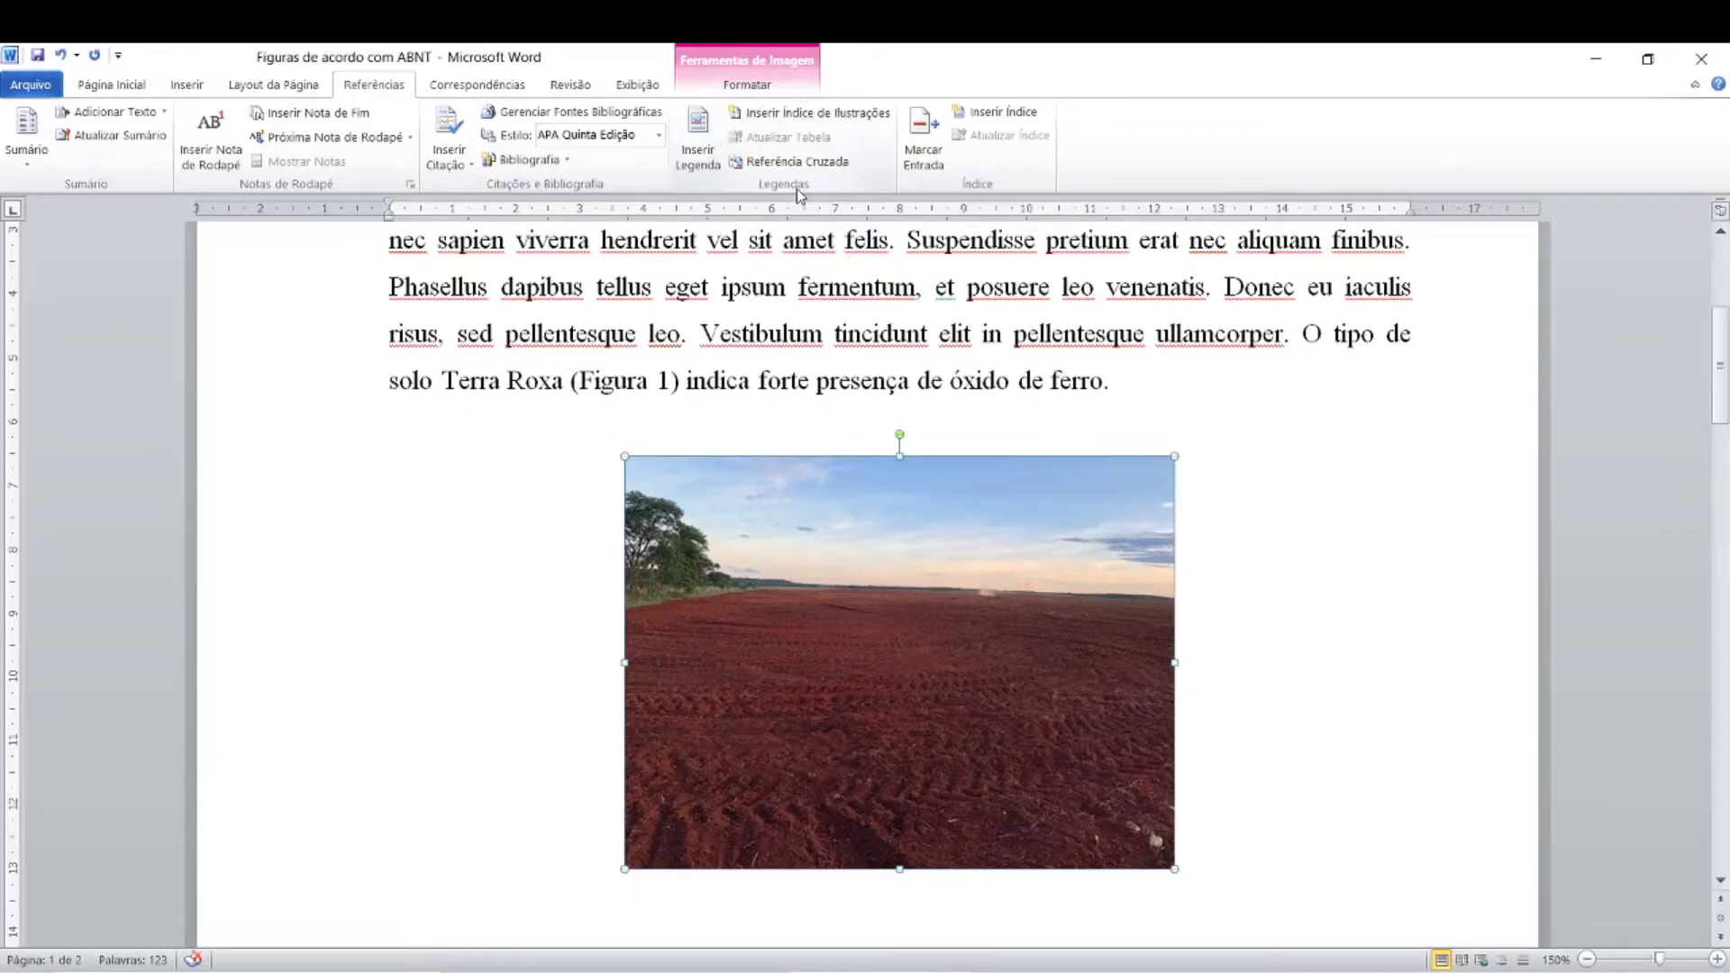
{"action": "left_click", "coordinate": [699, 165]}
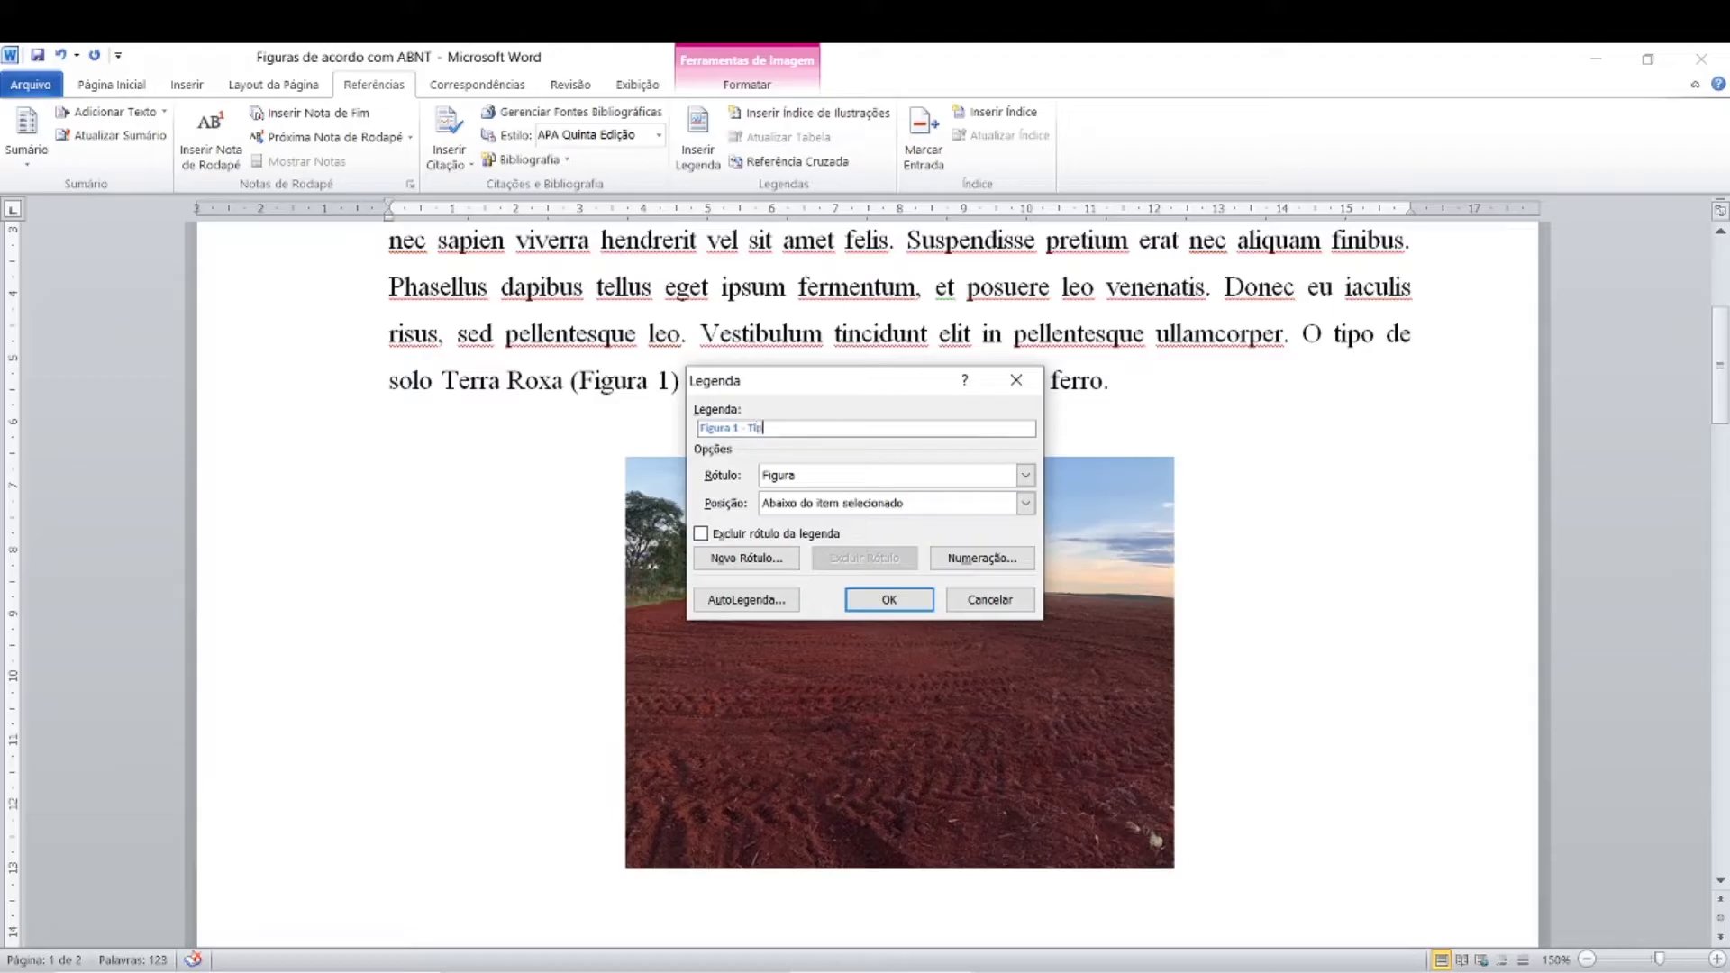
{"action": "type", "text": "e"}
{"action": "left_click", "coordinate": [1024, 505]}
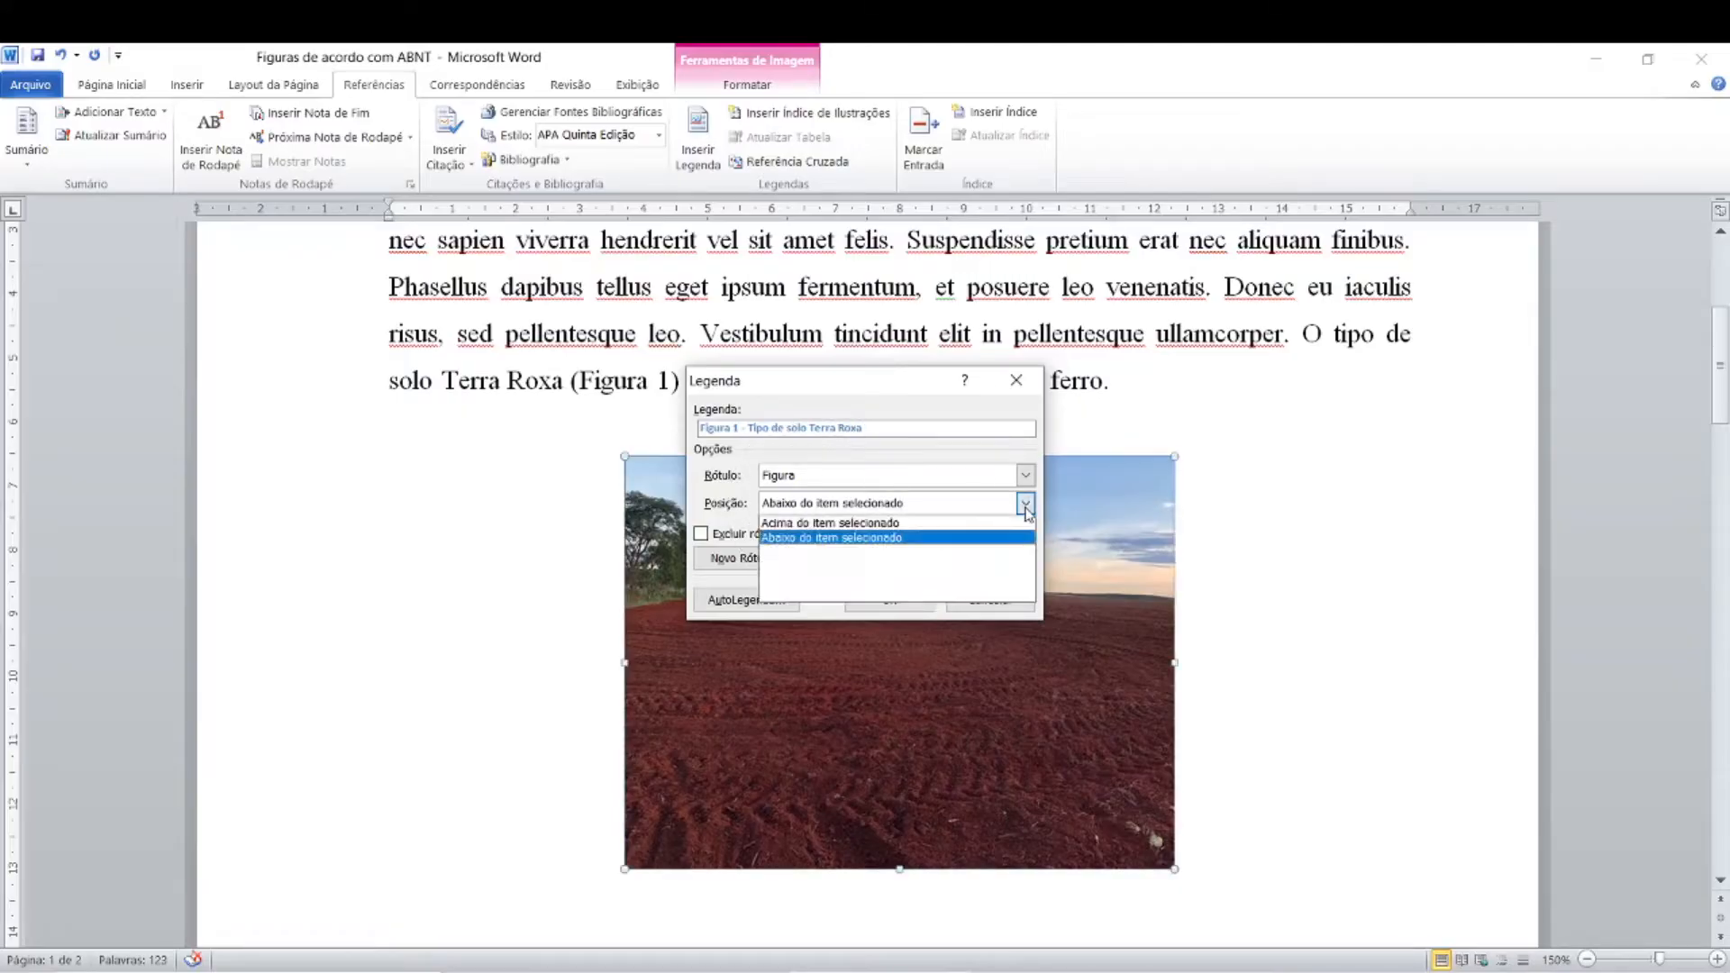
{"action": "left_click", "coordinate": [894, 527]}
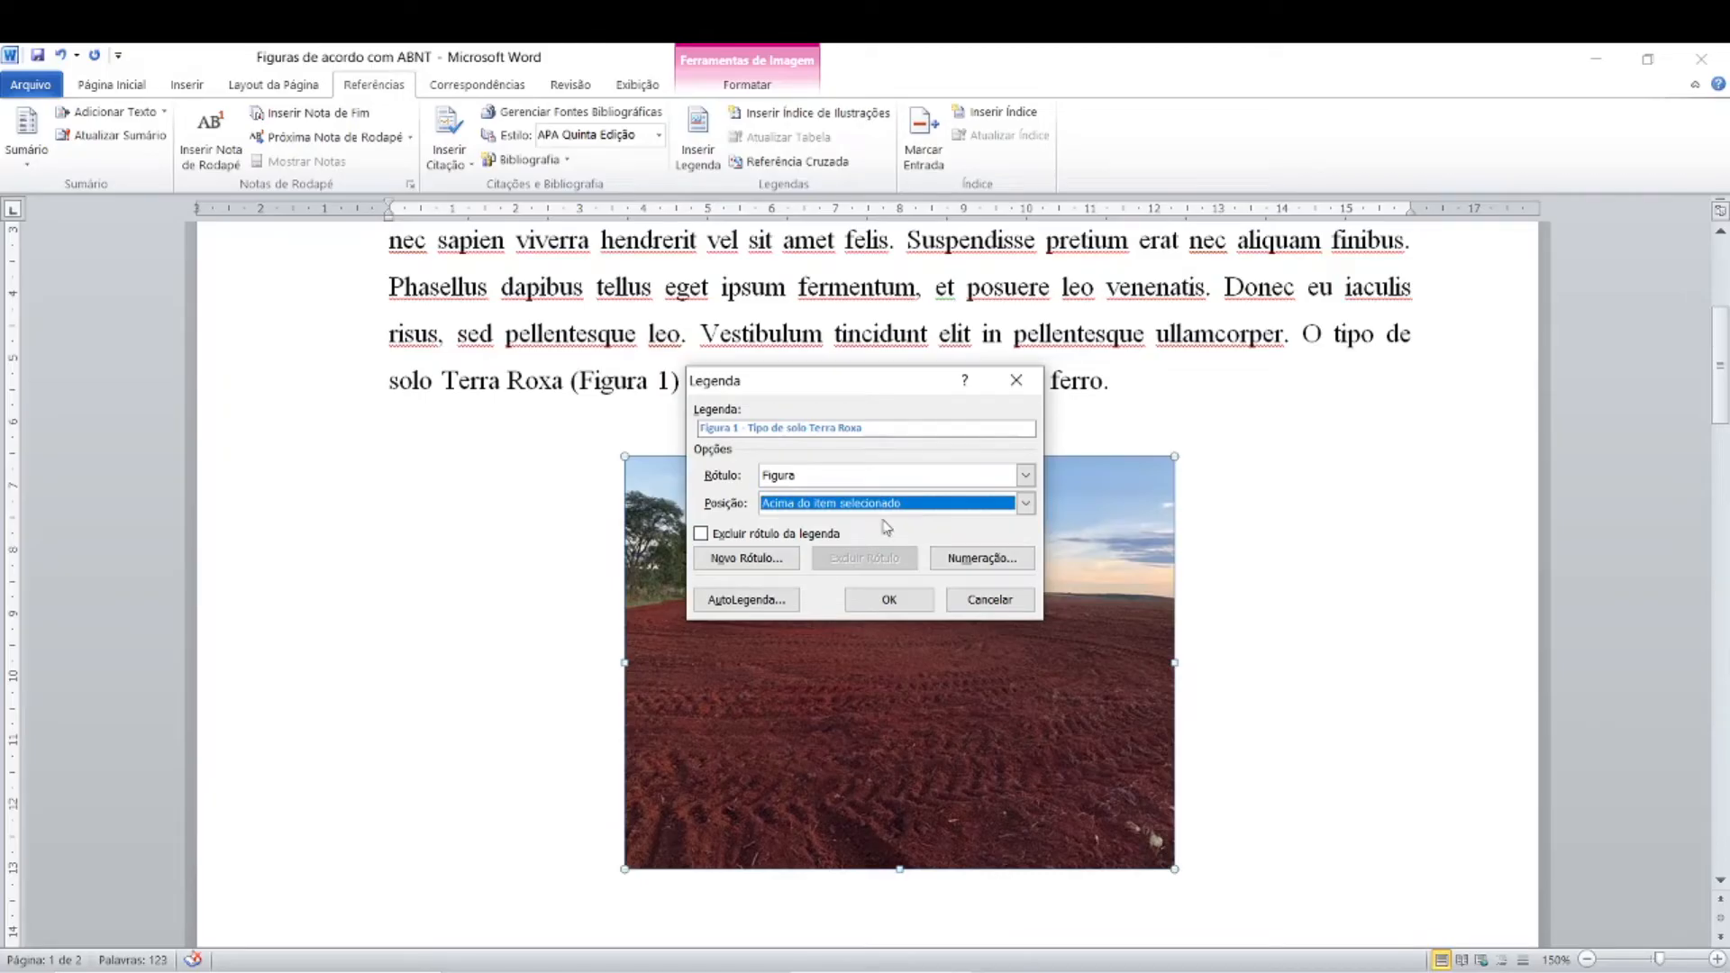
{"action": "key", "text": "ctrl"}
{"action": "key", "text": "ctrl"}
{"action": "key", "text": "ctrl"}
{"action": "left_click", "coordinate": [883, 599]}
Step: Compare the new caption's font, size and bold formatting with those of the body paragraph above it
{"action": "left_click", "coordinate": [820, 469]}
{"action": "left_click", "coordinate": [834, 472]}
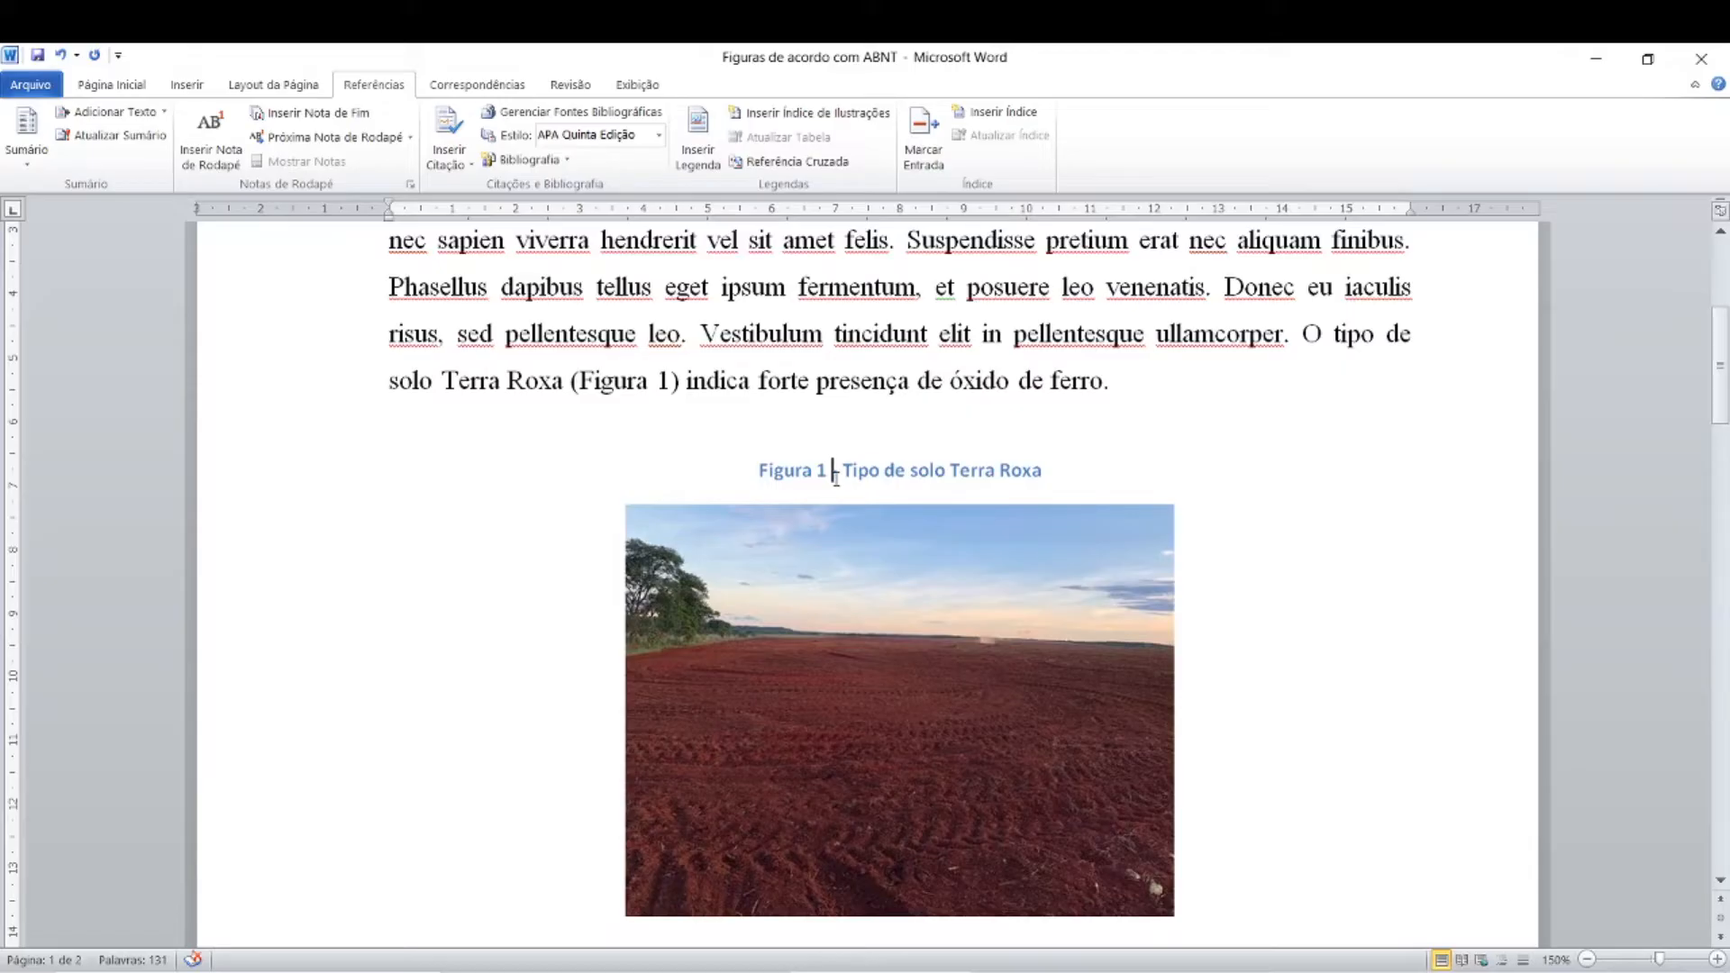
{"action": "left_click", "coordinate": [908, 465]}
{"action": "left_click", "coordinate": [908, 465]}
{"action": "left_click", "coordinate": [776, 471]}
{"action": "left_click", "coordinate": [135, 86]}
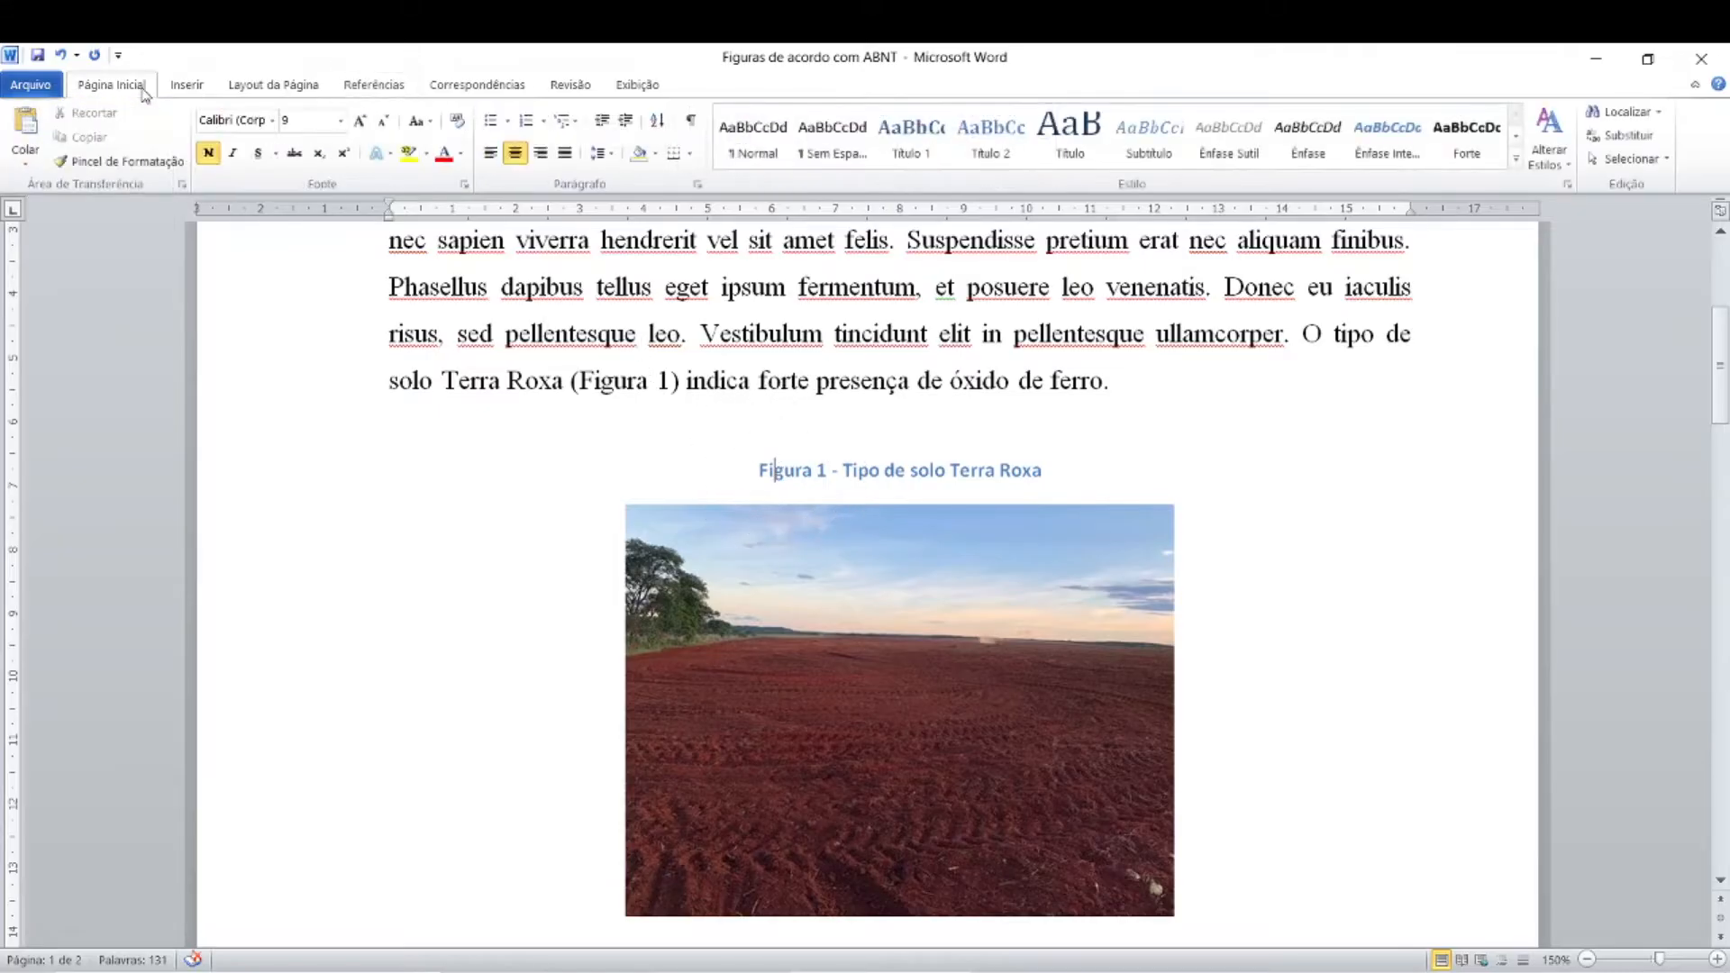
{"action": "left_click", "coordinate": [564, 358]}
{"action": "left_click", "coordinate": [570, 335]}
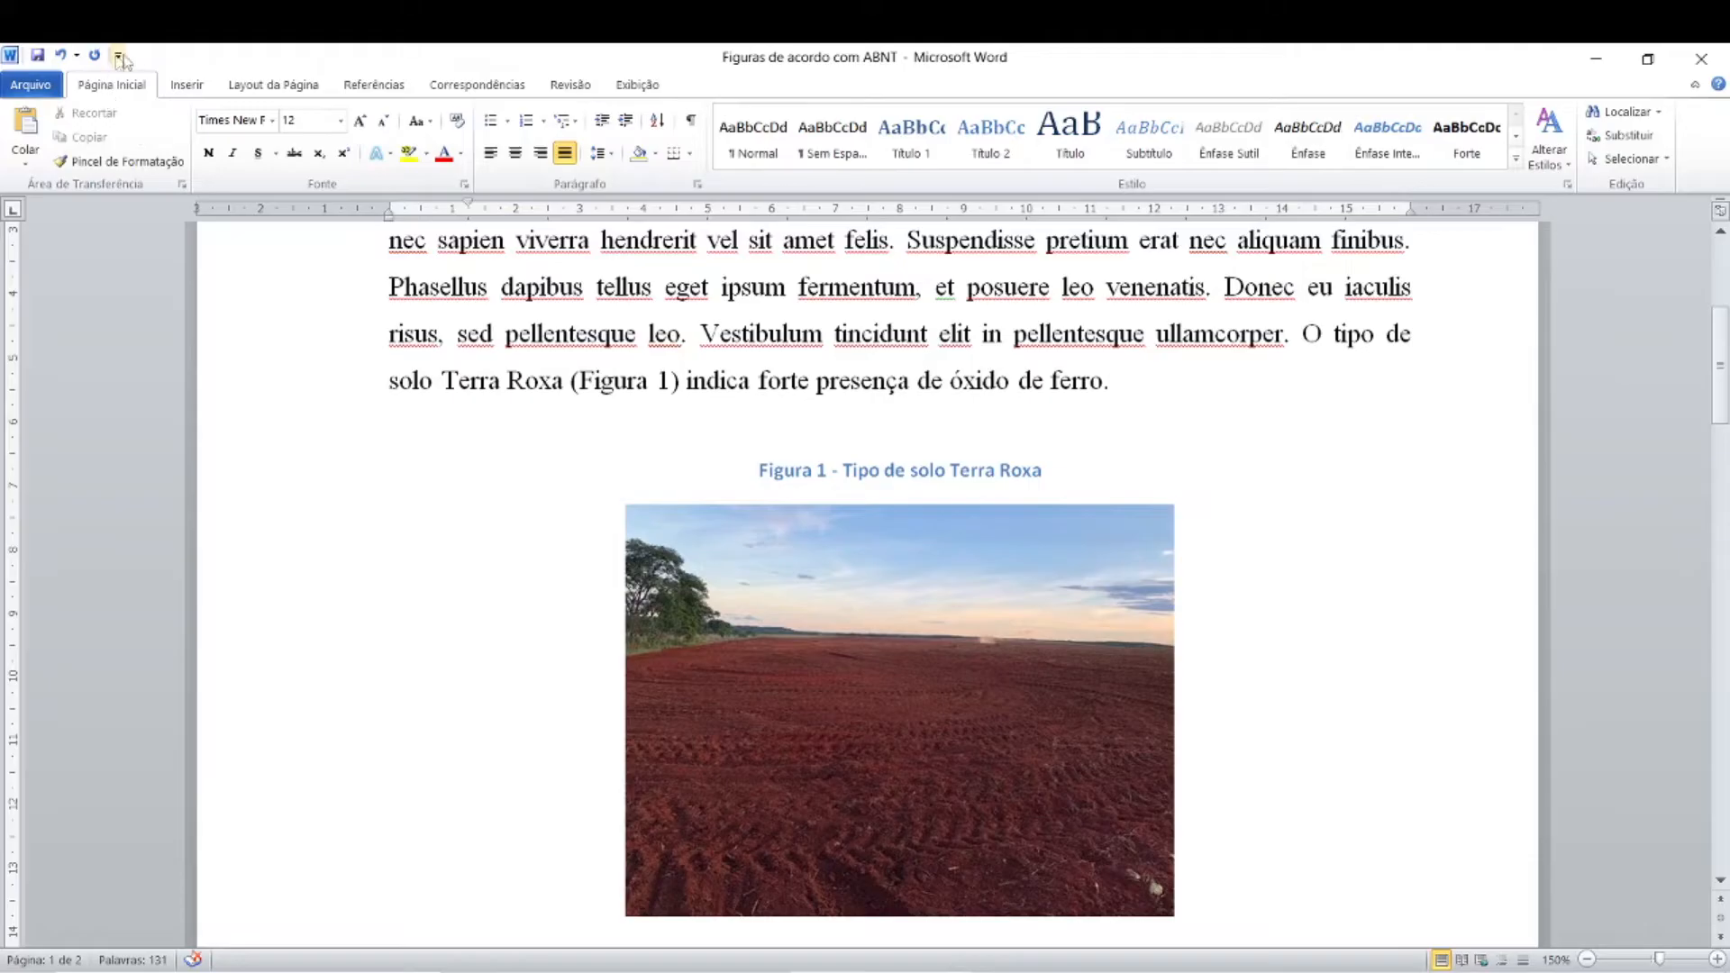
{"action": "left_click", "coordinate": [828, 471]}
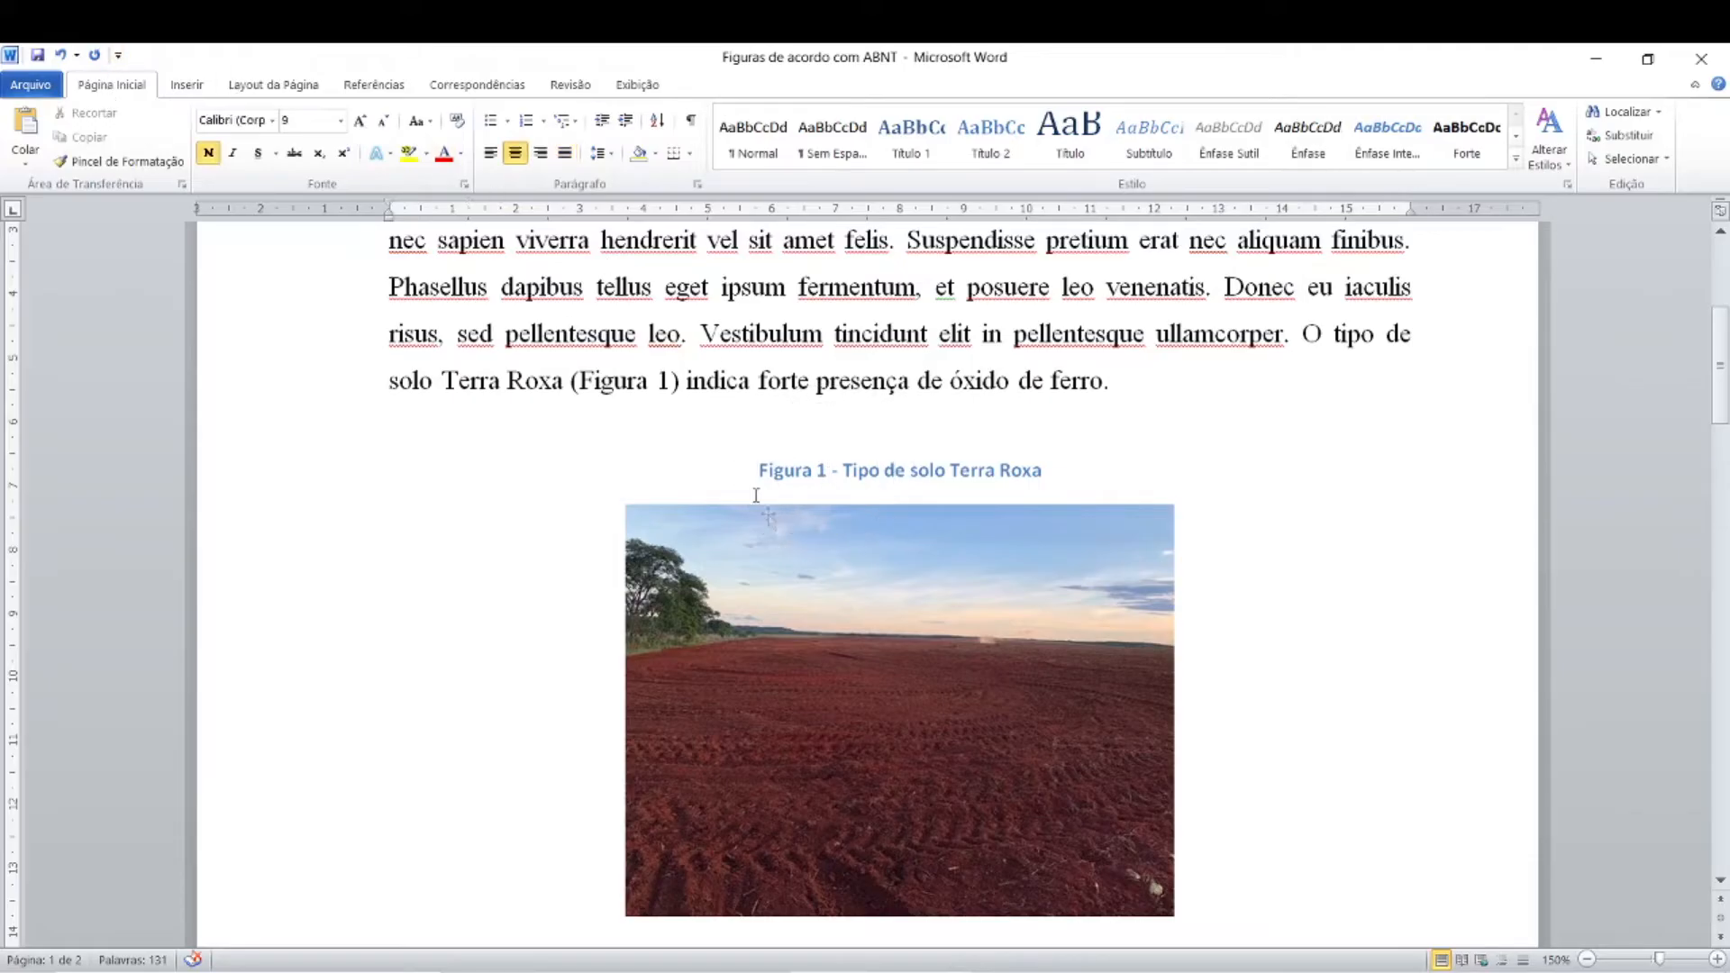
Step: Set the whole figure caption to Times New Roman, size 12
{"action": "left_click_drag", "start_coordinate": [758, 468], "coordinate": [1053, 471]}
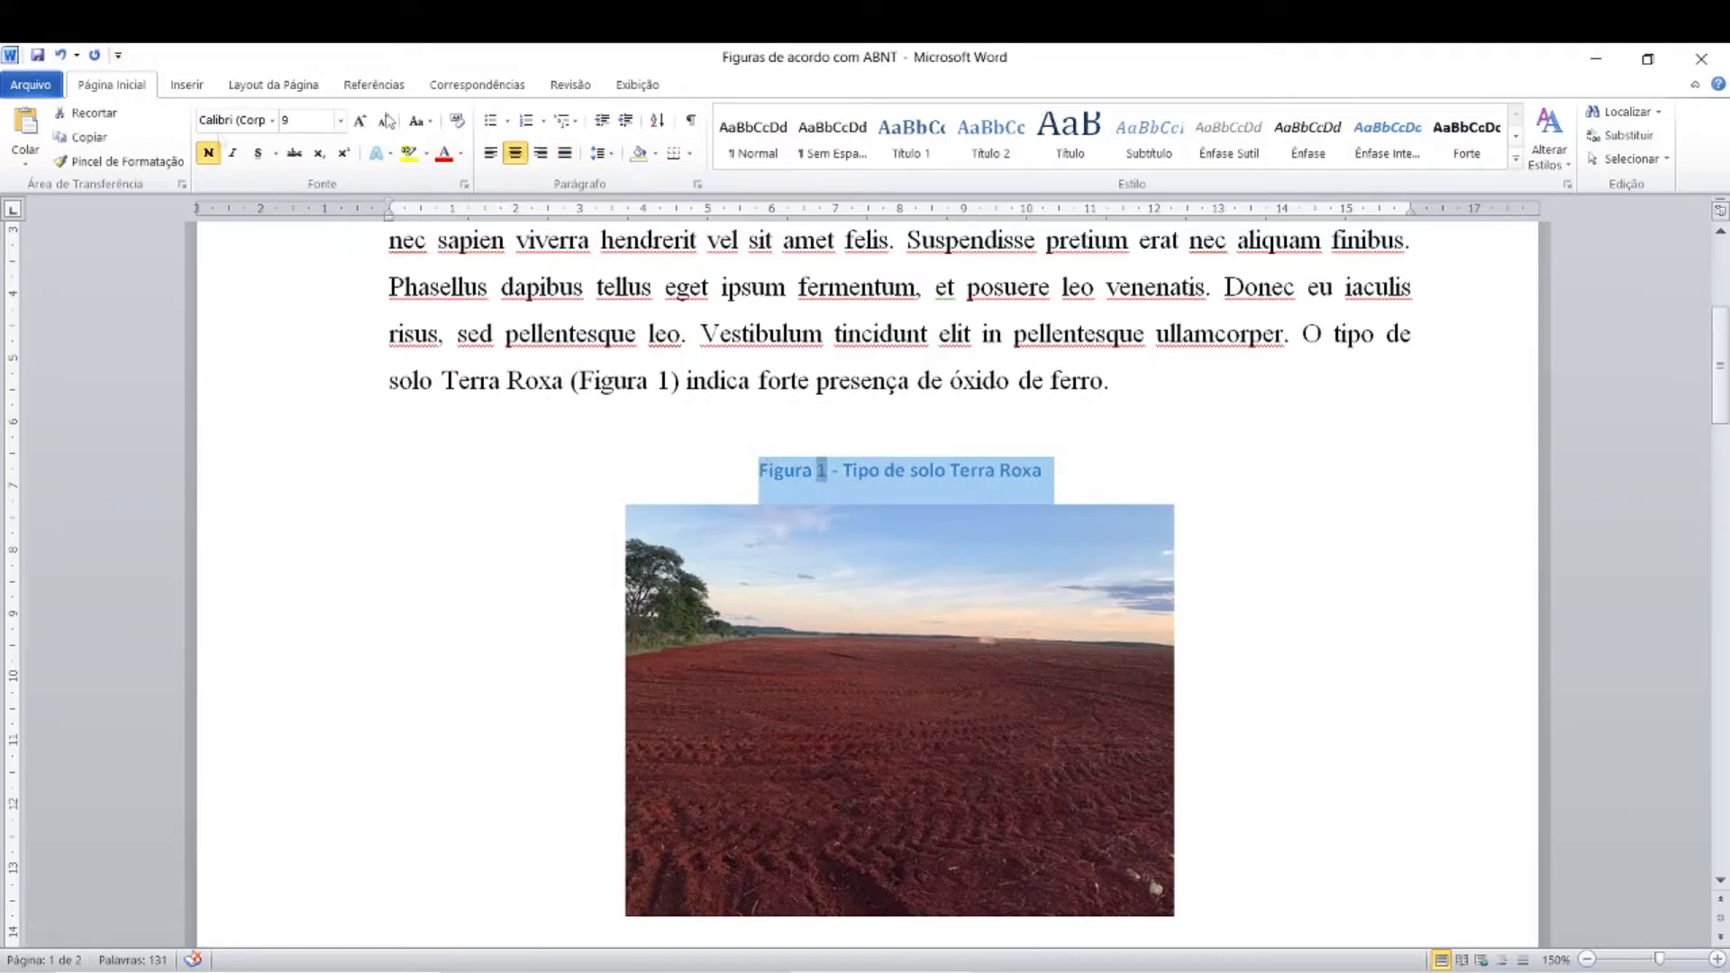
{"action": "left_click", "coordinate": [272, 120]}
{"action": "left_click", "coordinate": [275, 243]}
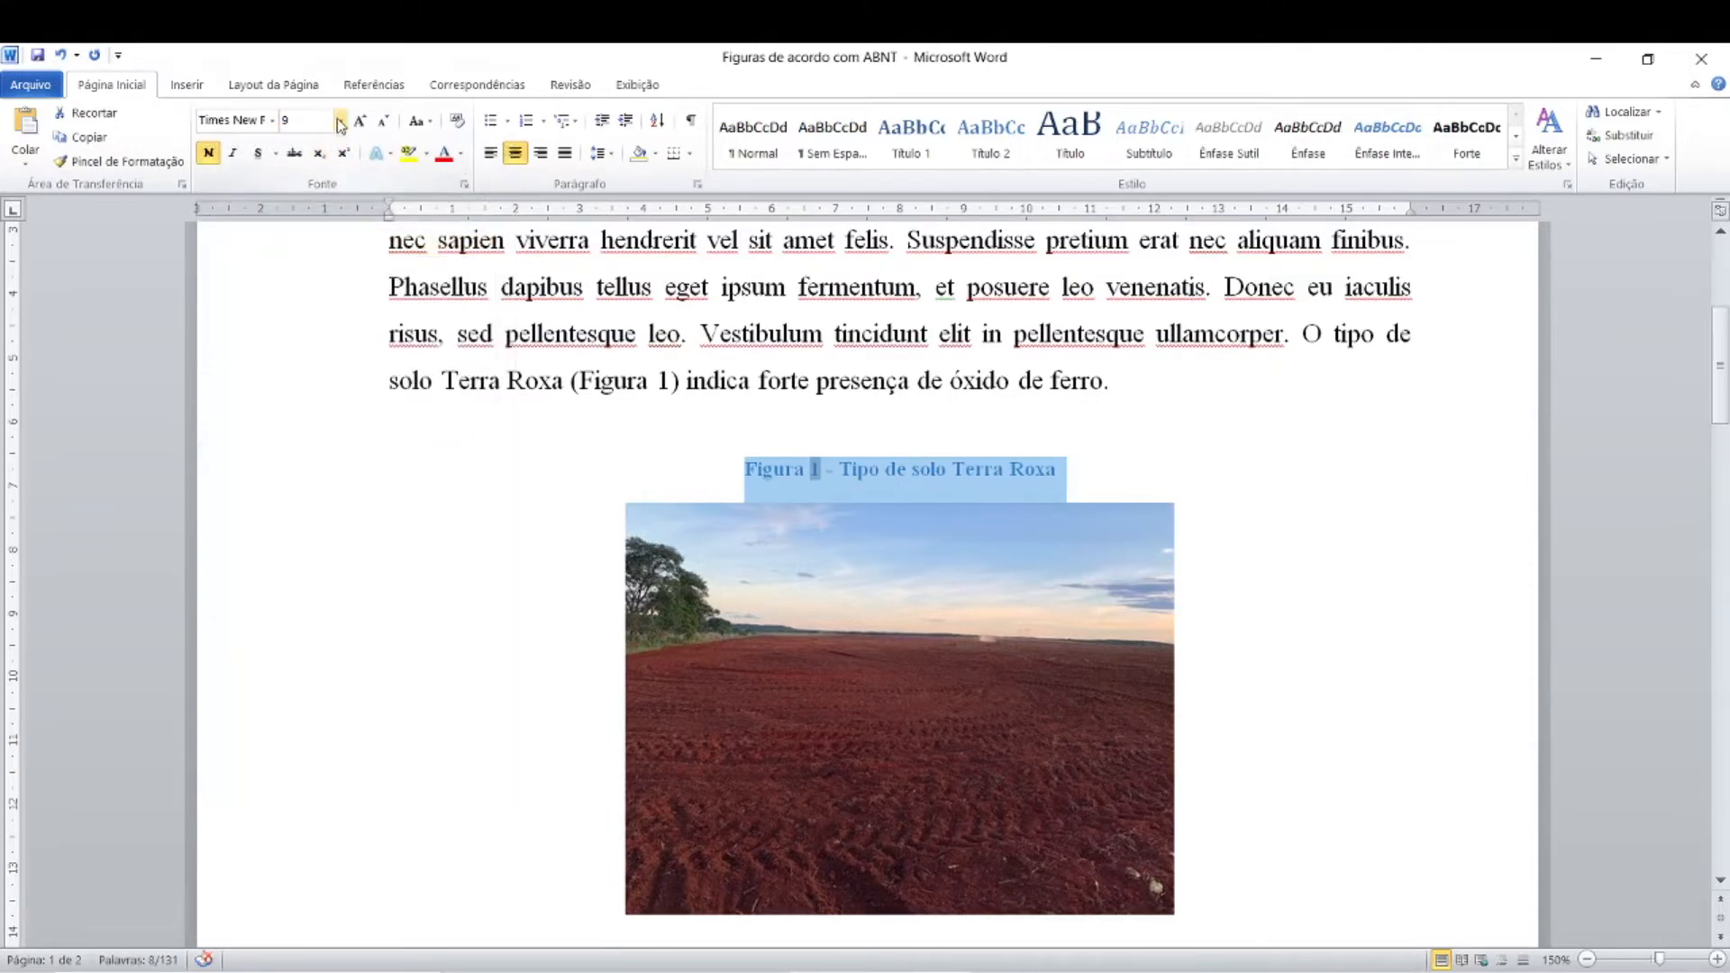
{"action": "left_click", "coordinate": [339, 119]}
{"action": "left_click", "coordinate": [296, 229]}
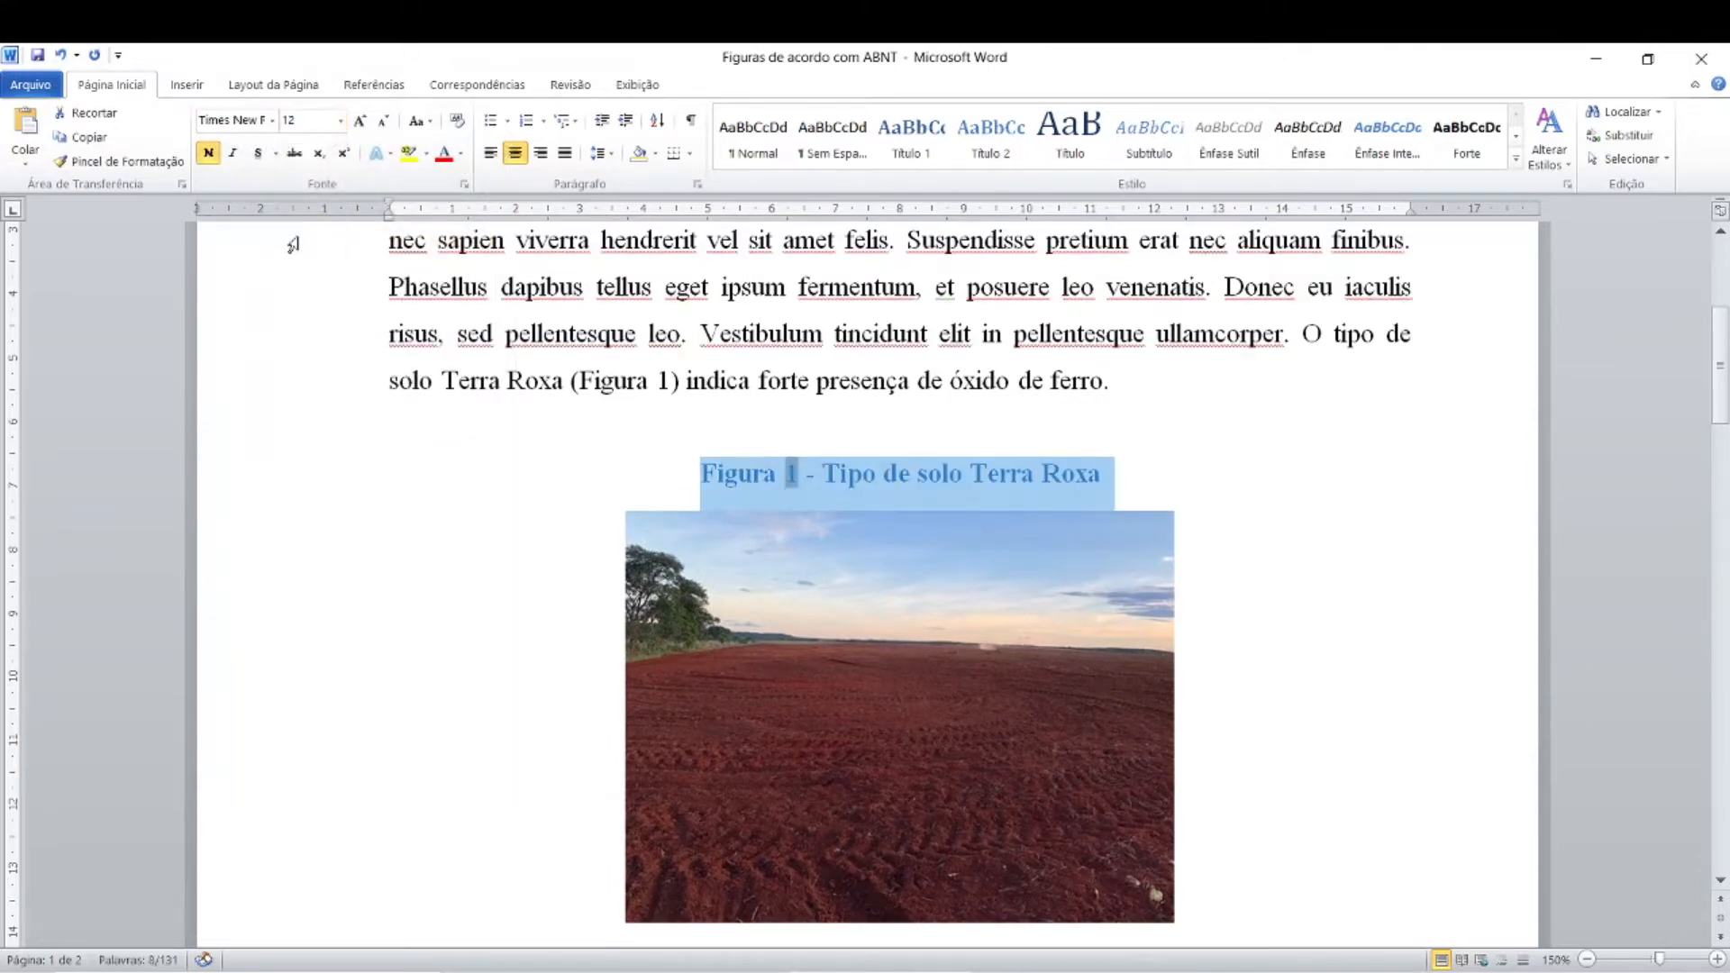
Step: Remove the bold from the figure caption and set its font colour to Automático
{"action": "left_click", "coordinate": [208, 156]}
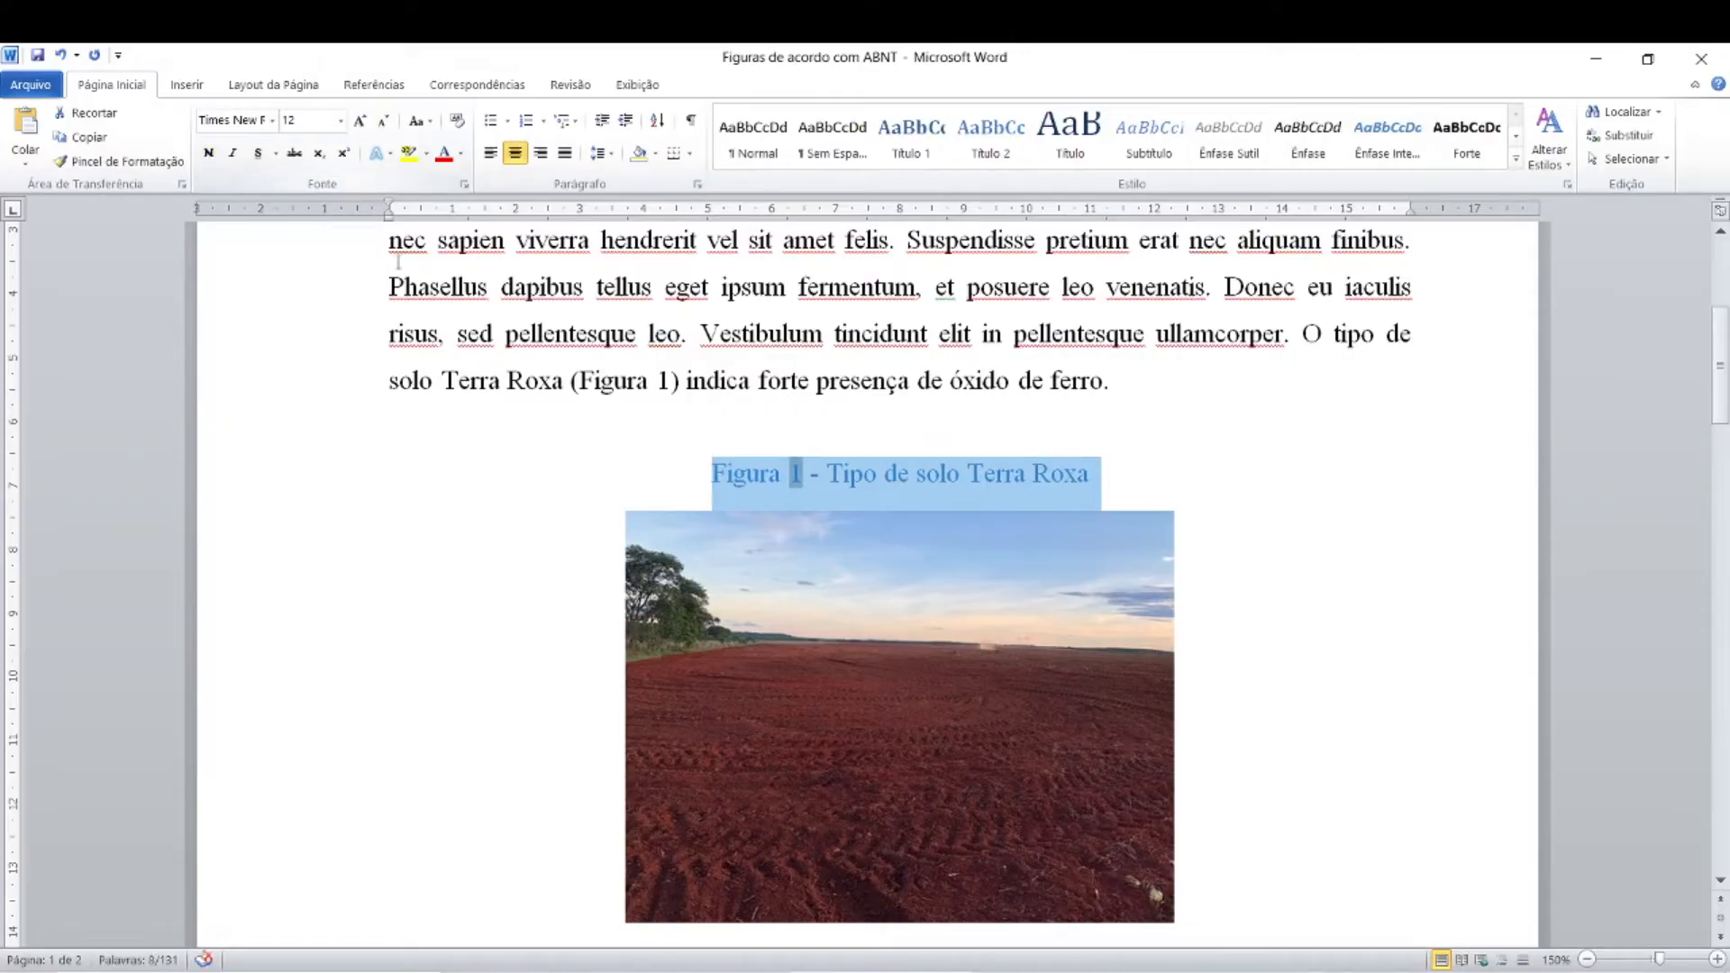
{"action": "left_click", "coordinate": [460, 155]}
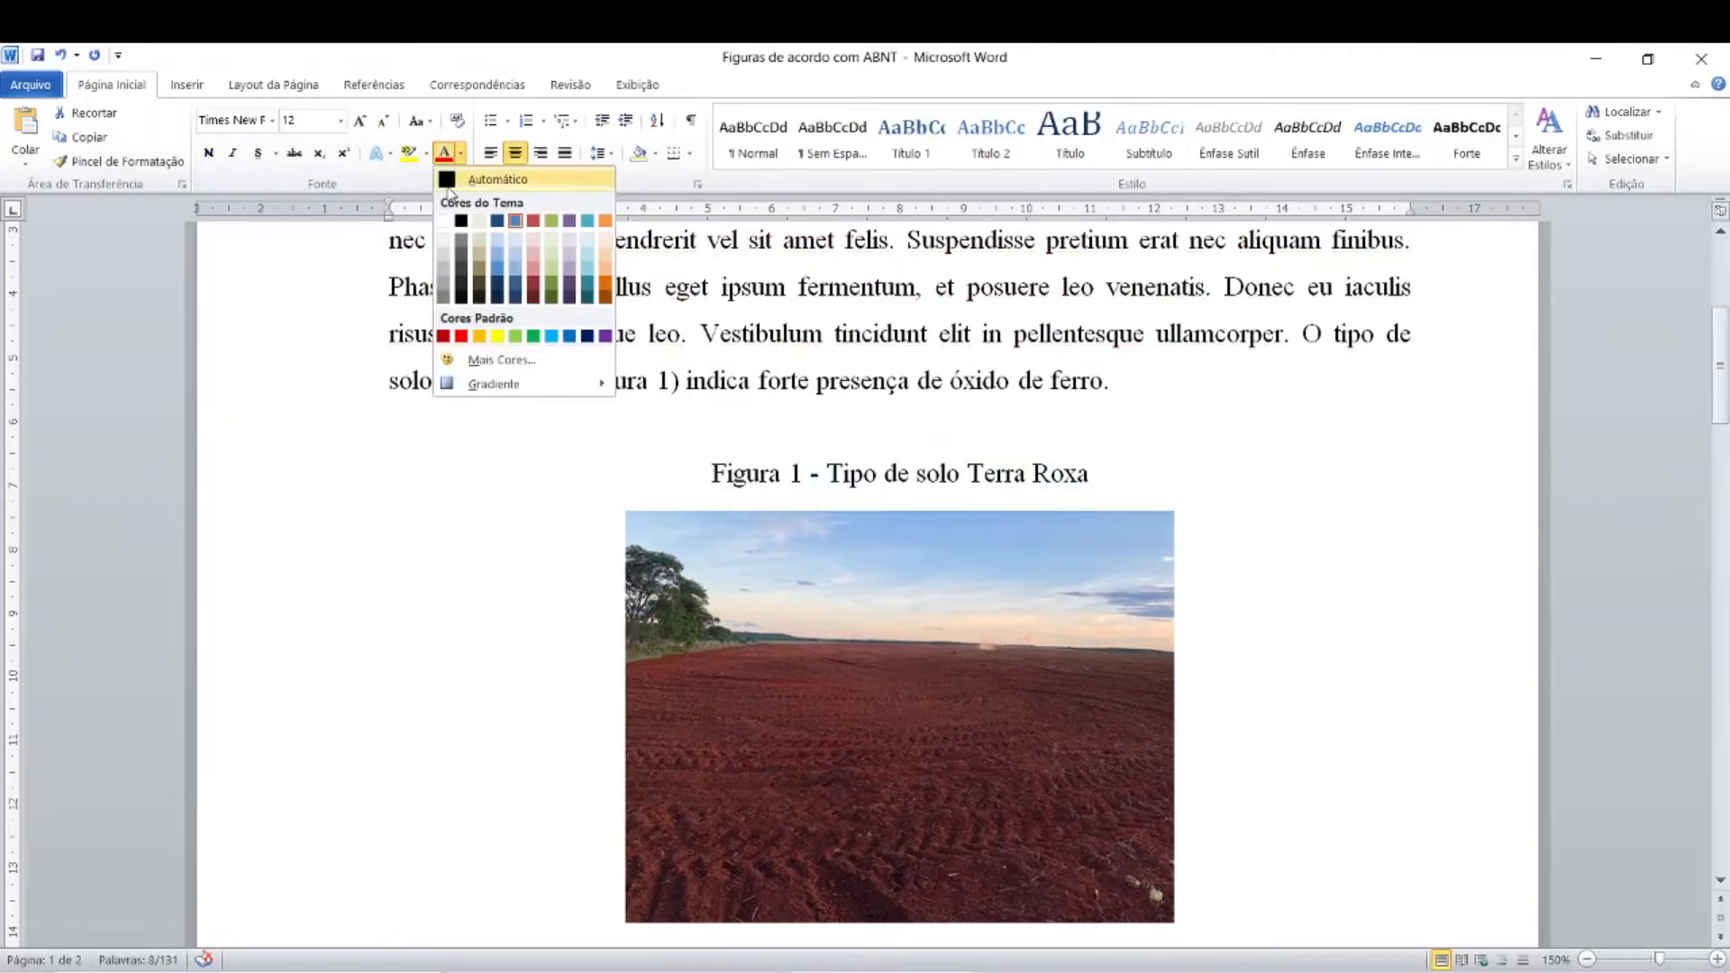
{"action": "left_click", "coordinate": [491, 180]}
{"action": "left_click", "coordinate": [1161, 443]}
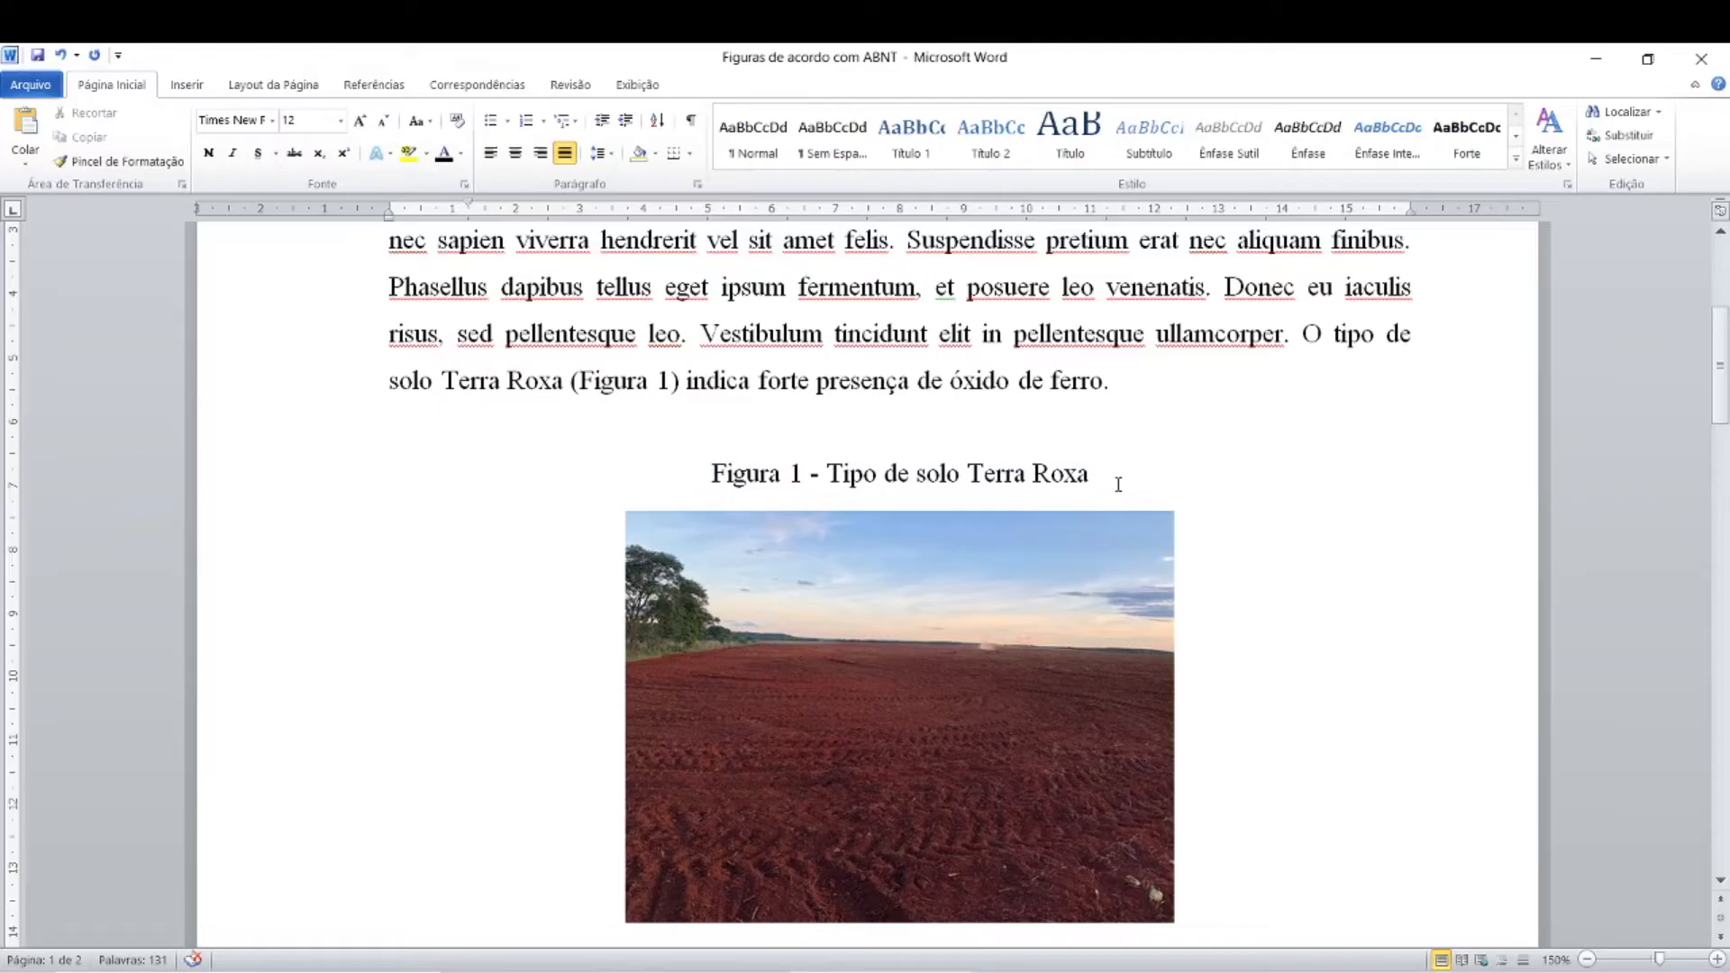
Step: Review the caption's label, number, dash and title, and its position above the photo
{"action": "scroll", "coordinate": [1118, 485], "scroll_direction": "down", "scroll_amount": 1}
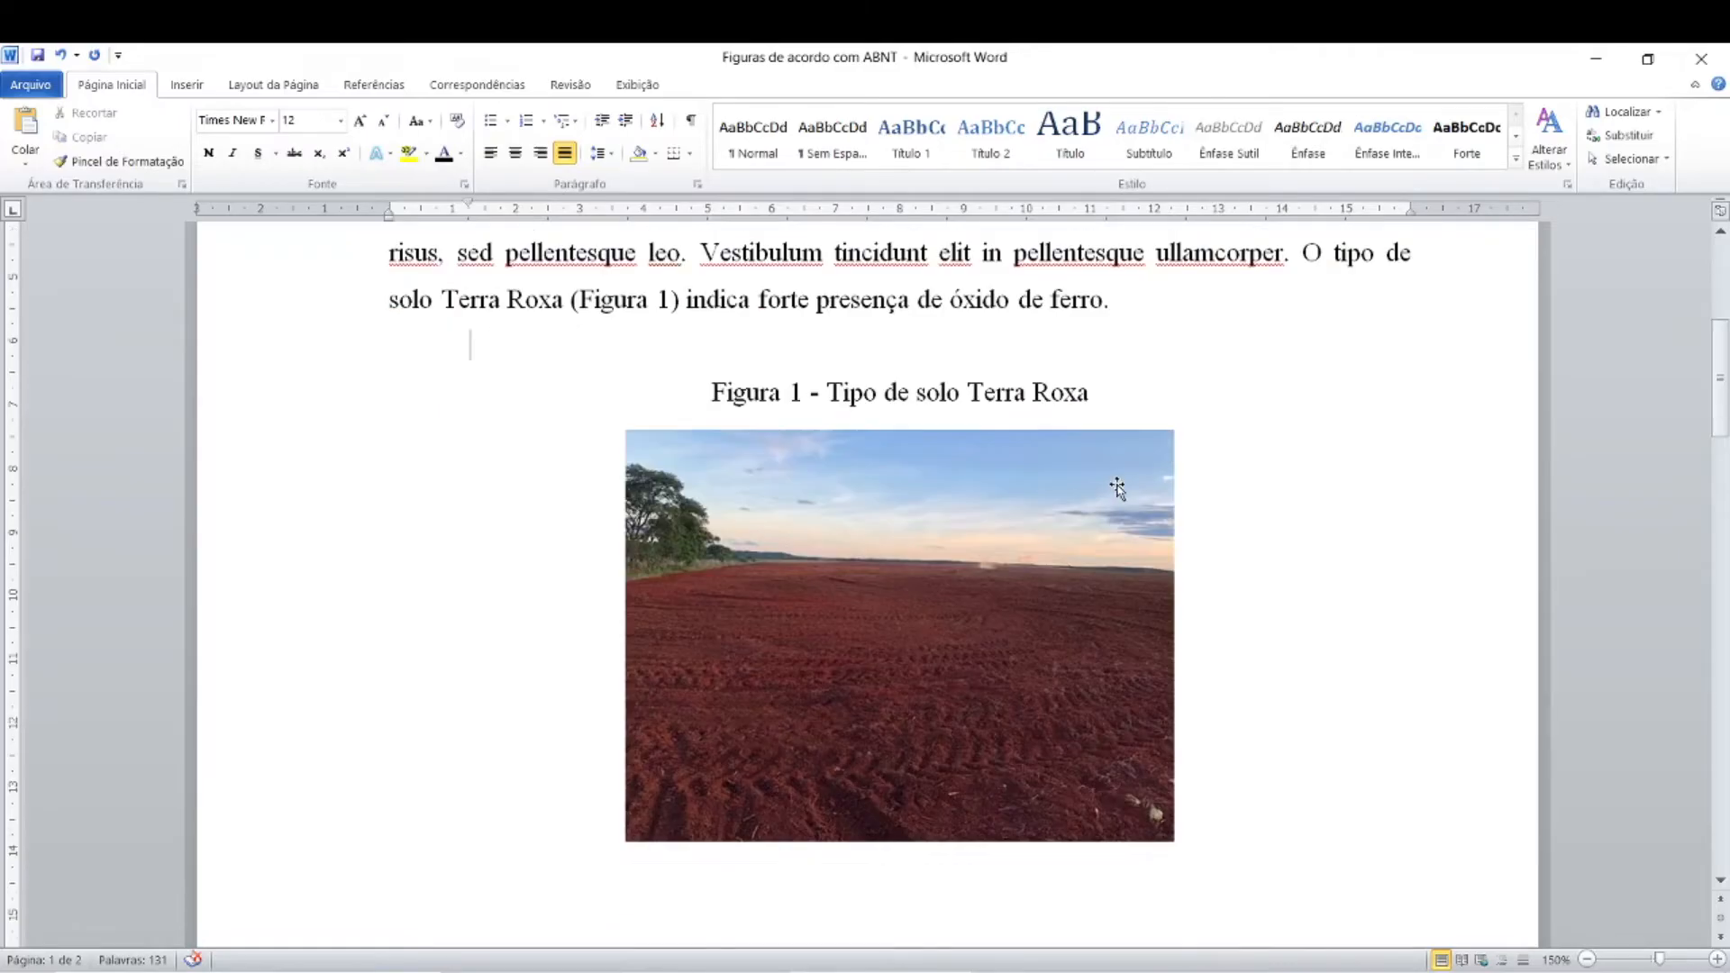
{"action": "scroll", "coordinate": [1117, 487], "scroll_direction": "down", "scroll_amount": 1}
{"action": "scroll", "coordinate": [1118, 487], "scroll_direction": "up", "scroll_amount": 1}
{"action": "left_click", "coordinate": [687, 366]}
{"action": "scroll", "coordinate": [713, 392], "scroll_direction": "down", "scroll_amount": 1}
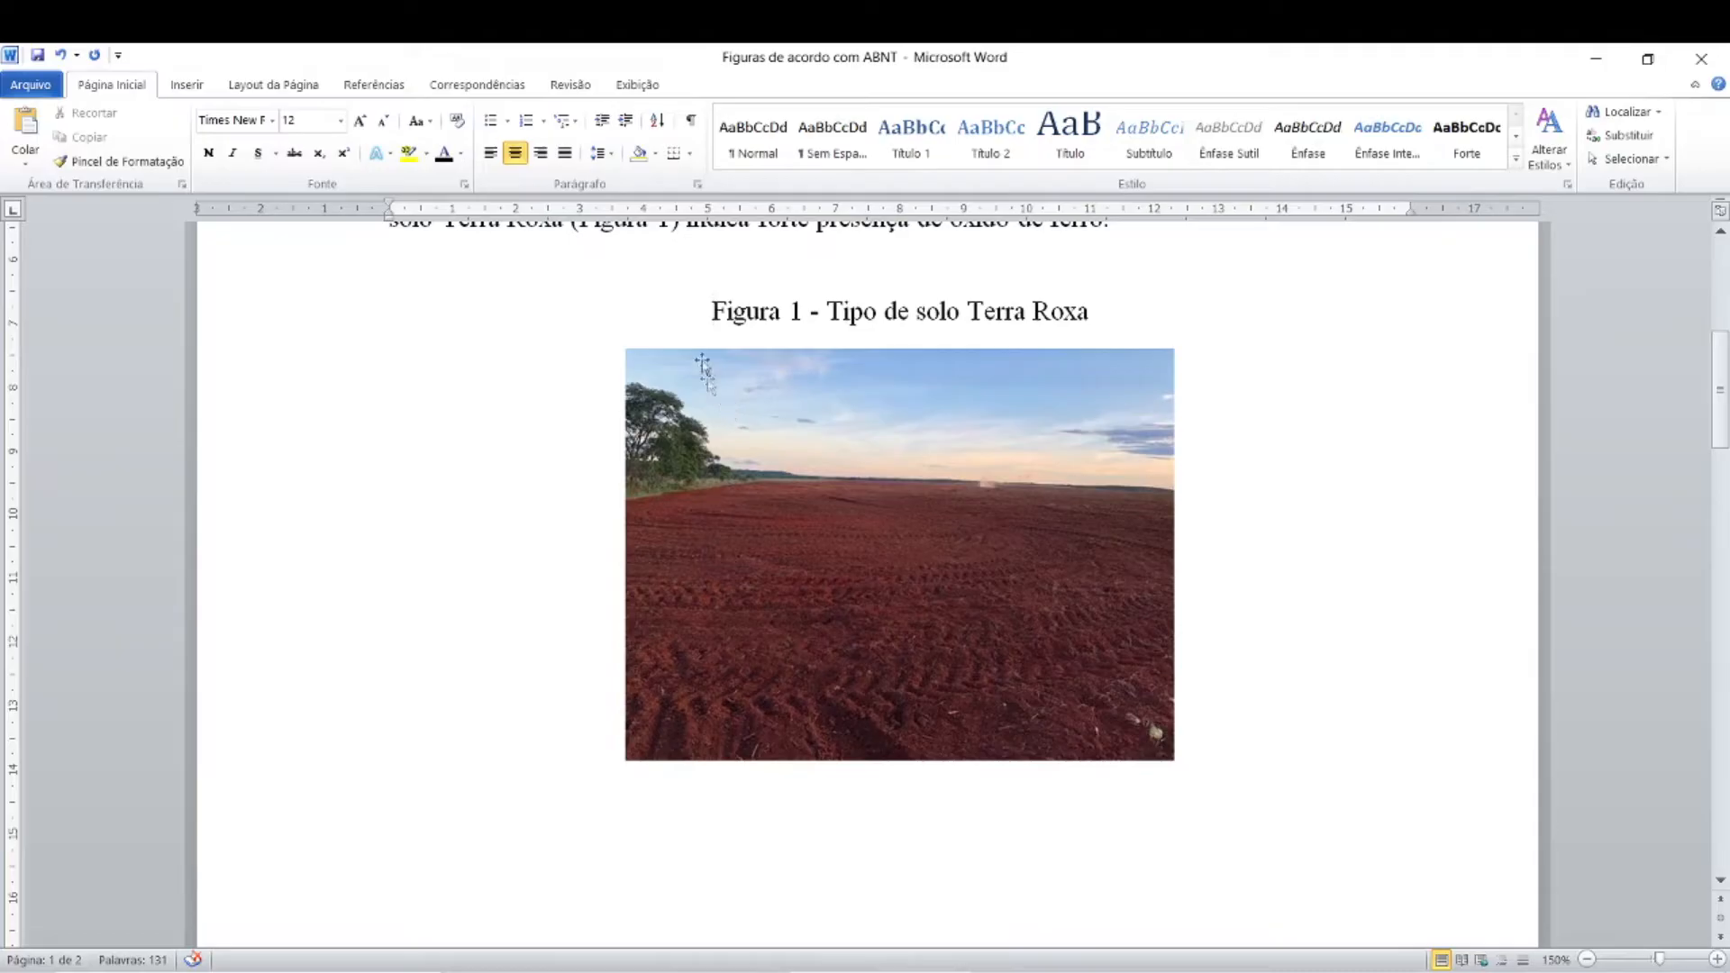
{"action": "left_click", "coordinate": [732, 313]}
{"action": "left_click", "coordinate": [735, 311]}
{"action": "left_click", "coordinate": [795, 313]}
{"action": "left_click", "coordinate": [819, 315]}
{"action": "left_click", "coordinate": [925, 304]}
Step: Start a source line with "Fonte:" directly below the Terra Roxa photo
{"action": "left_click", "coordinate": [639, 762]}
{"action": "left_click", "coordinate": [641, 792]}
{"action": "left_click", "coordinate": [619, 816]}
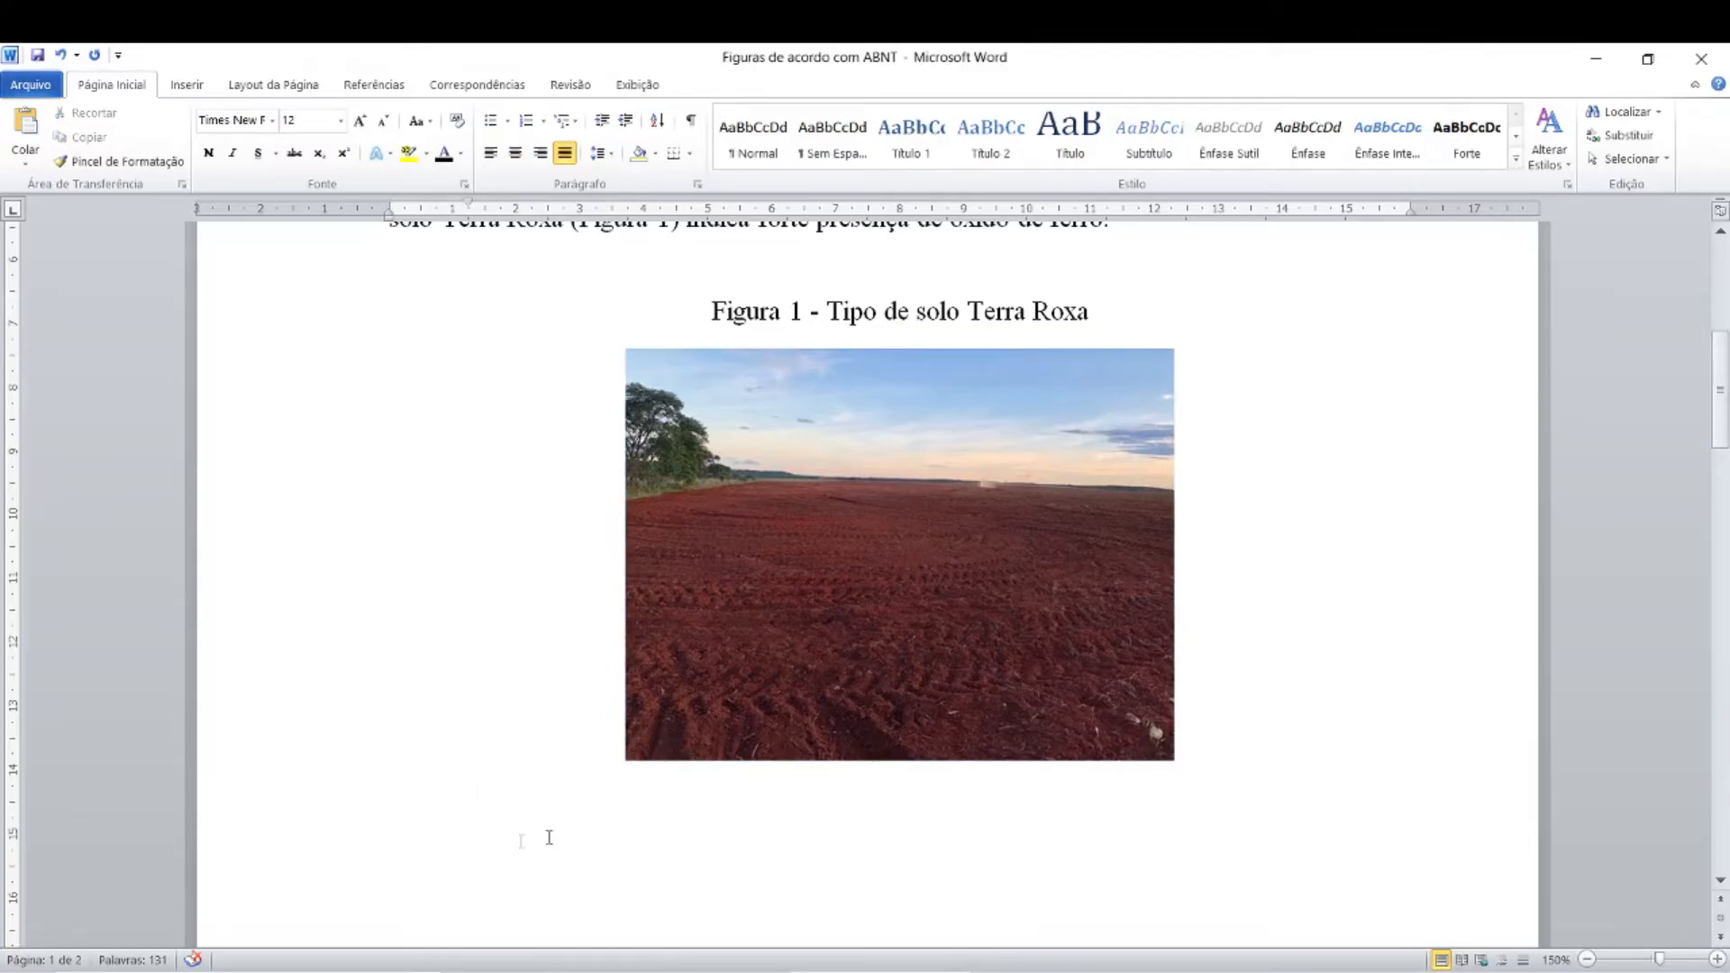
{"action": "left_click", "coordinate": [471, 793]}
{"action": "left_click", "coordinate": [471, 793]}
{"action": "left_click", "coordinate": [1185, 752]}
{"action": "left_click", "coordinate": [1184, 752]}
{"action": "left_click", "coordinate": [487, 796]}
{"action": "type", "text": "Fonte:"}
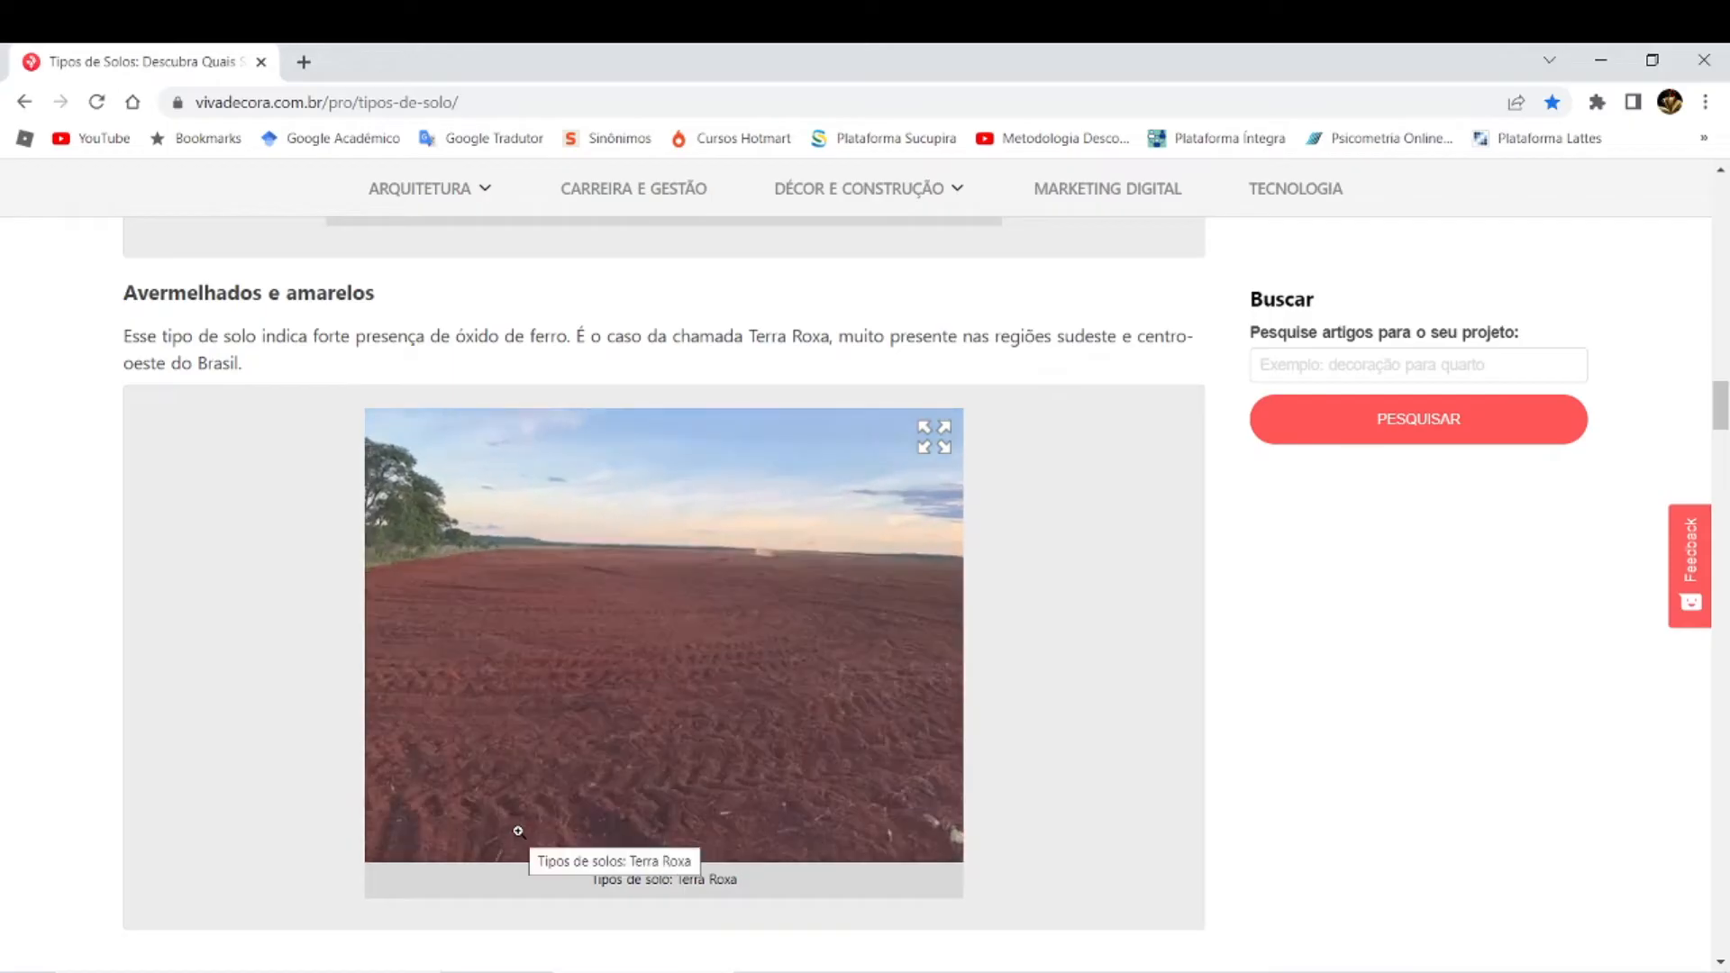
Step: Switch to the browser article on soil types and look up its author and publication year
{"action": "scroll", "coordinate": [518, 831], "scroll_direction": "up", "scroll_amount": 15}
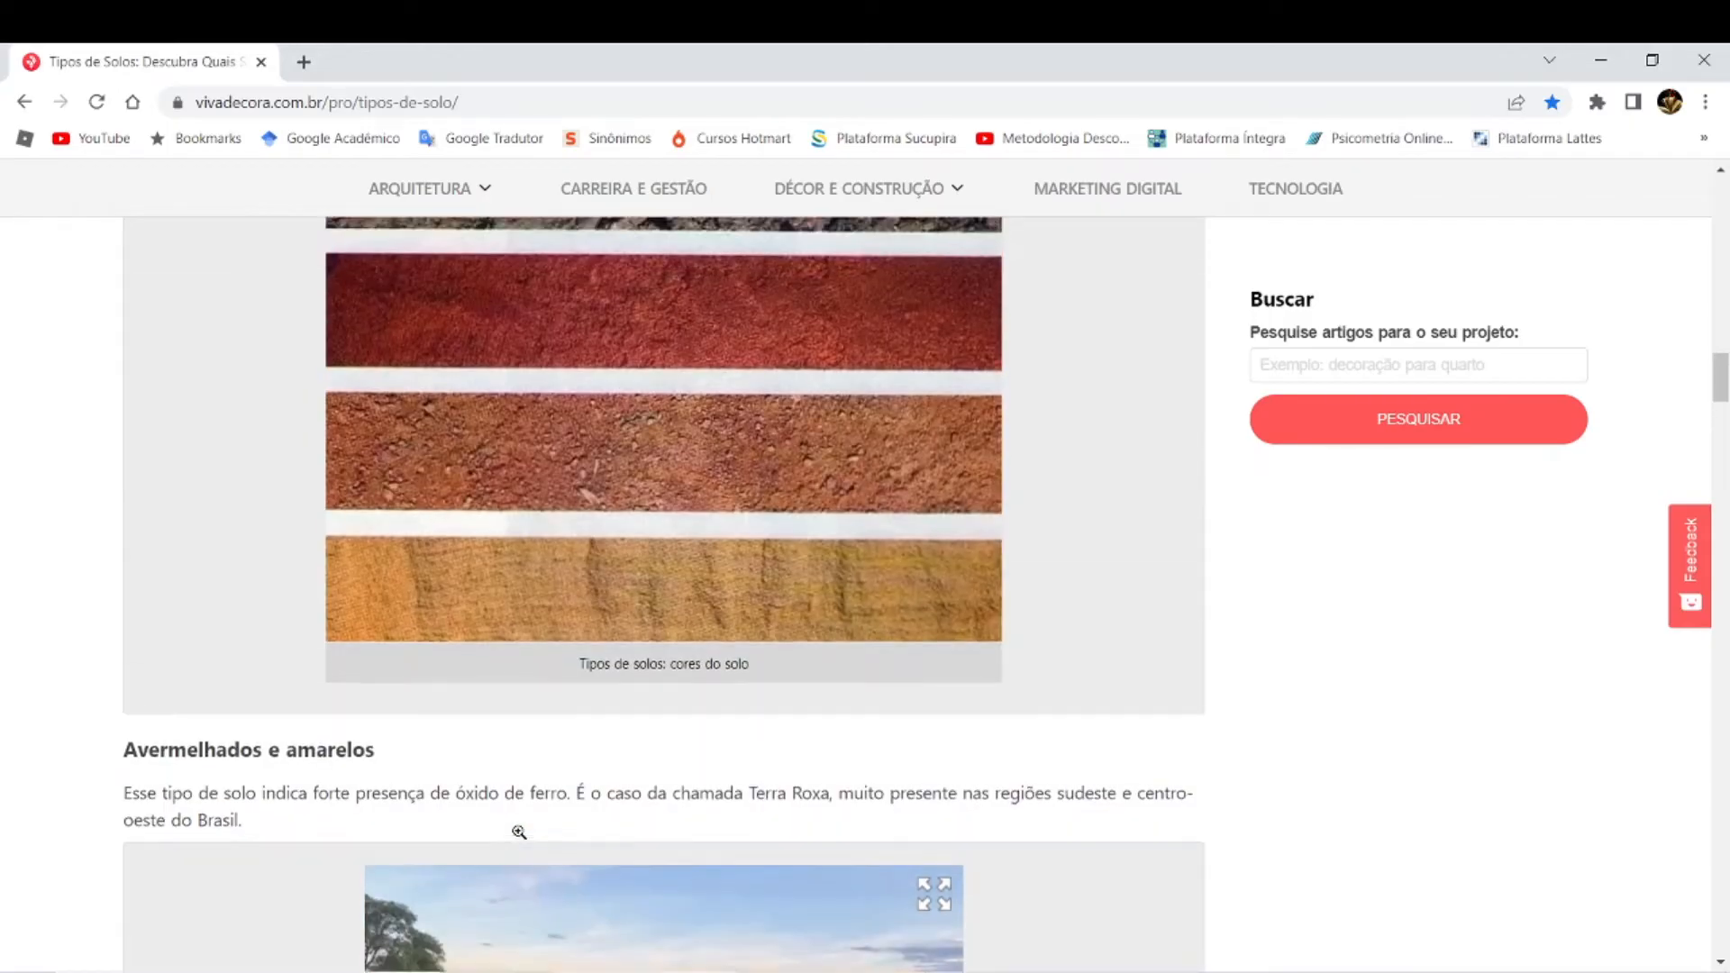
{"action": "scroll", "coordinate": [518, 832], "scroll_direction": "up", "scroll_amount": 5}
{"action": "scroll", "coordinate": [519, 832], "scroll_direction": "down", "scroll_amount": 4}
{"action": "scroll", "coordinate": [146, 434], "scroll_direction": "up", "scroll_amount": 3}
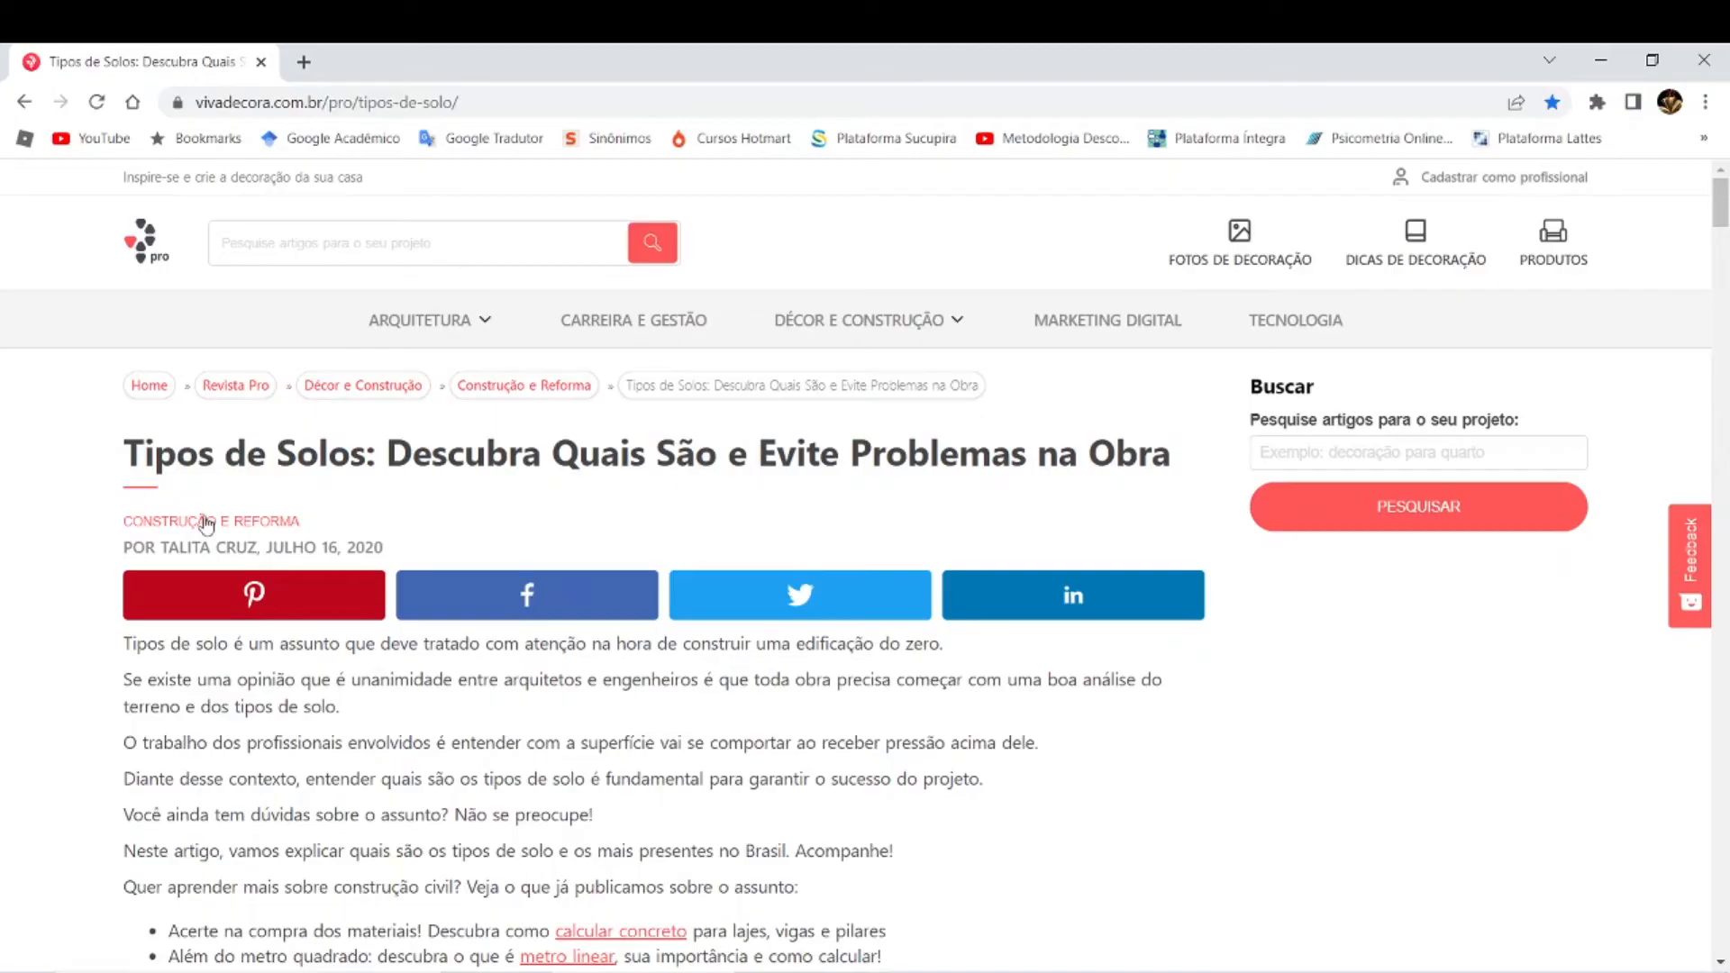
{"action": "key", "text": "ctrl"}
{"action": "key", "text": "ctrl"}
{"action": "key", "text": "ctrl"}
{"action": "key", "text": "ctrl"}
{"action": "scroll", "coordinate": [421, 707], "scroll_direction": "down", "scroll_amount": 10}
{"action": "scroll", "coordinate": [422, 707], "scroll_direction": "down", "scroll_amount": 3}
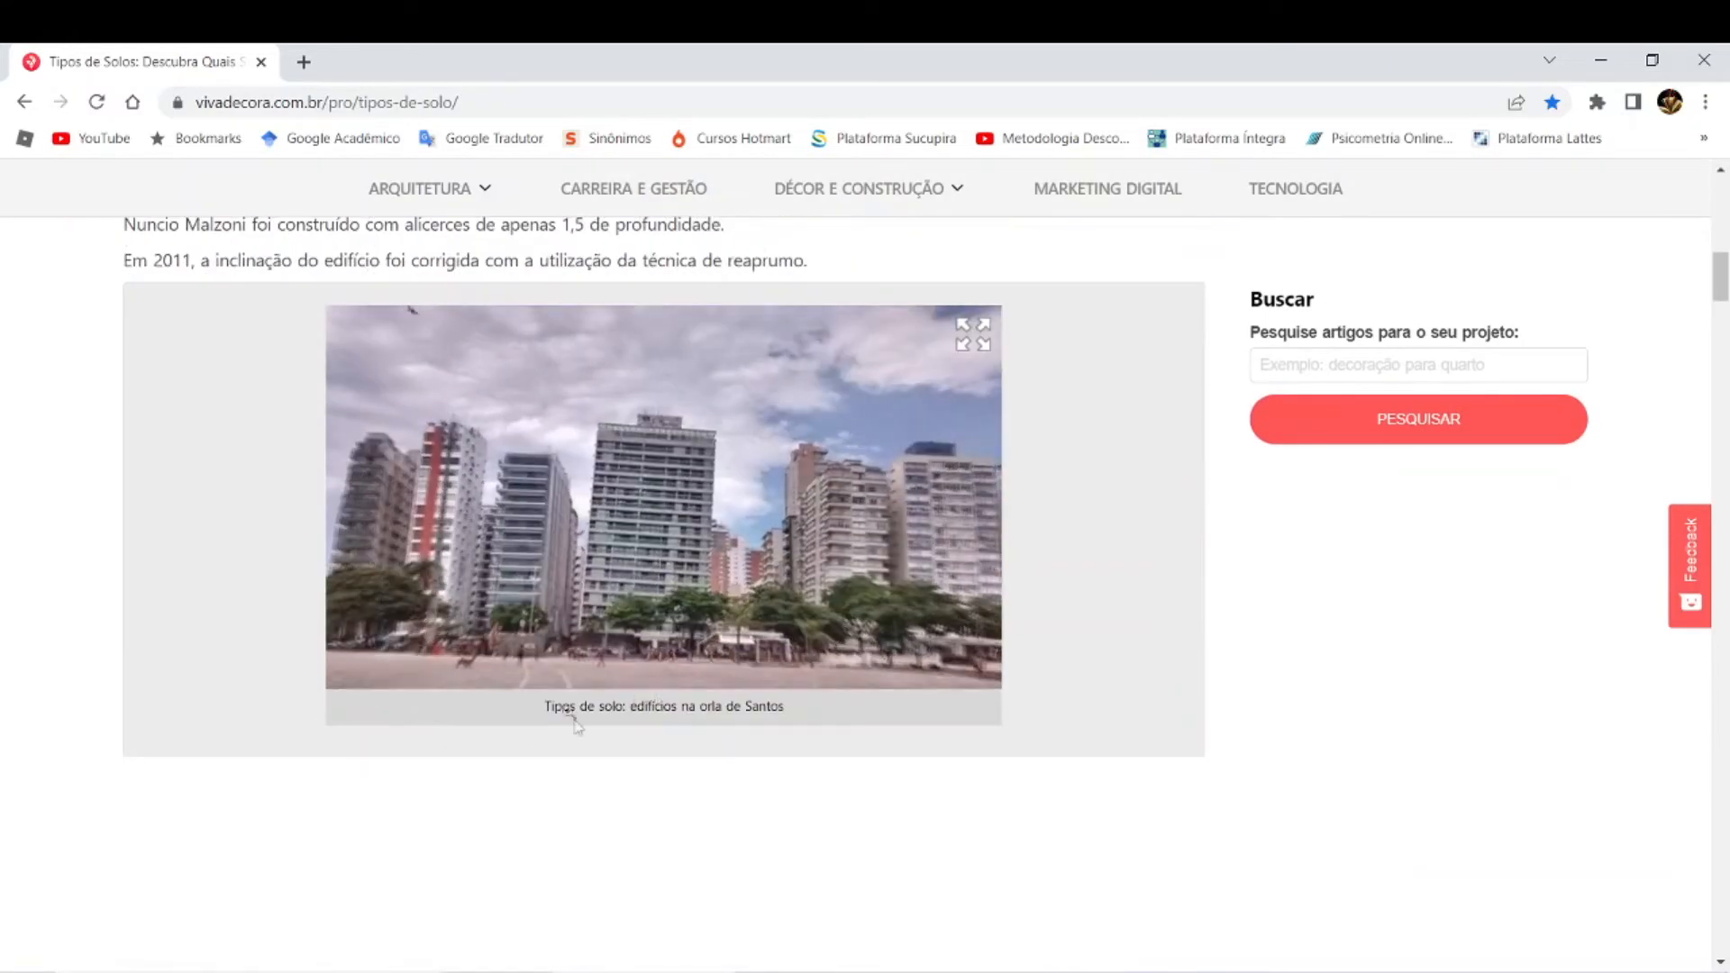
{"action": "scroll", "coordinate": [549, 685], "scroll_direction": "up", "scroll_amount": 5}
{"action": "scroll", "coordinate": [550, 684], "scroll_direction": "up", "scroll_amount": 10}
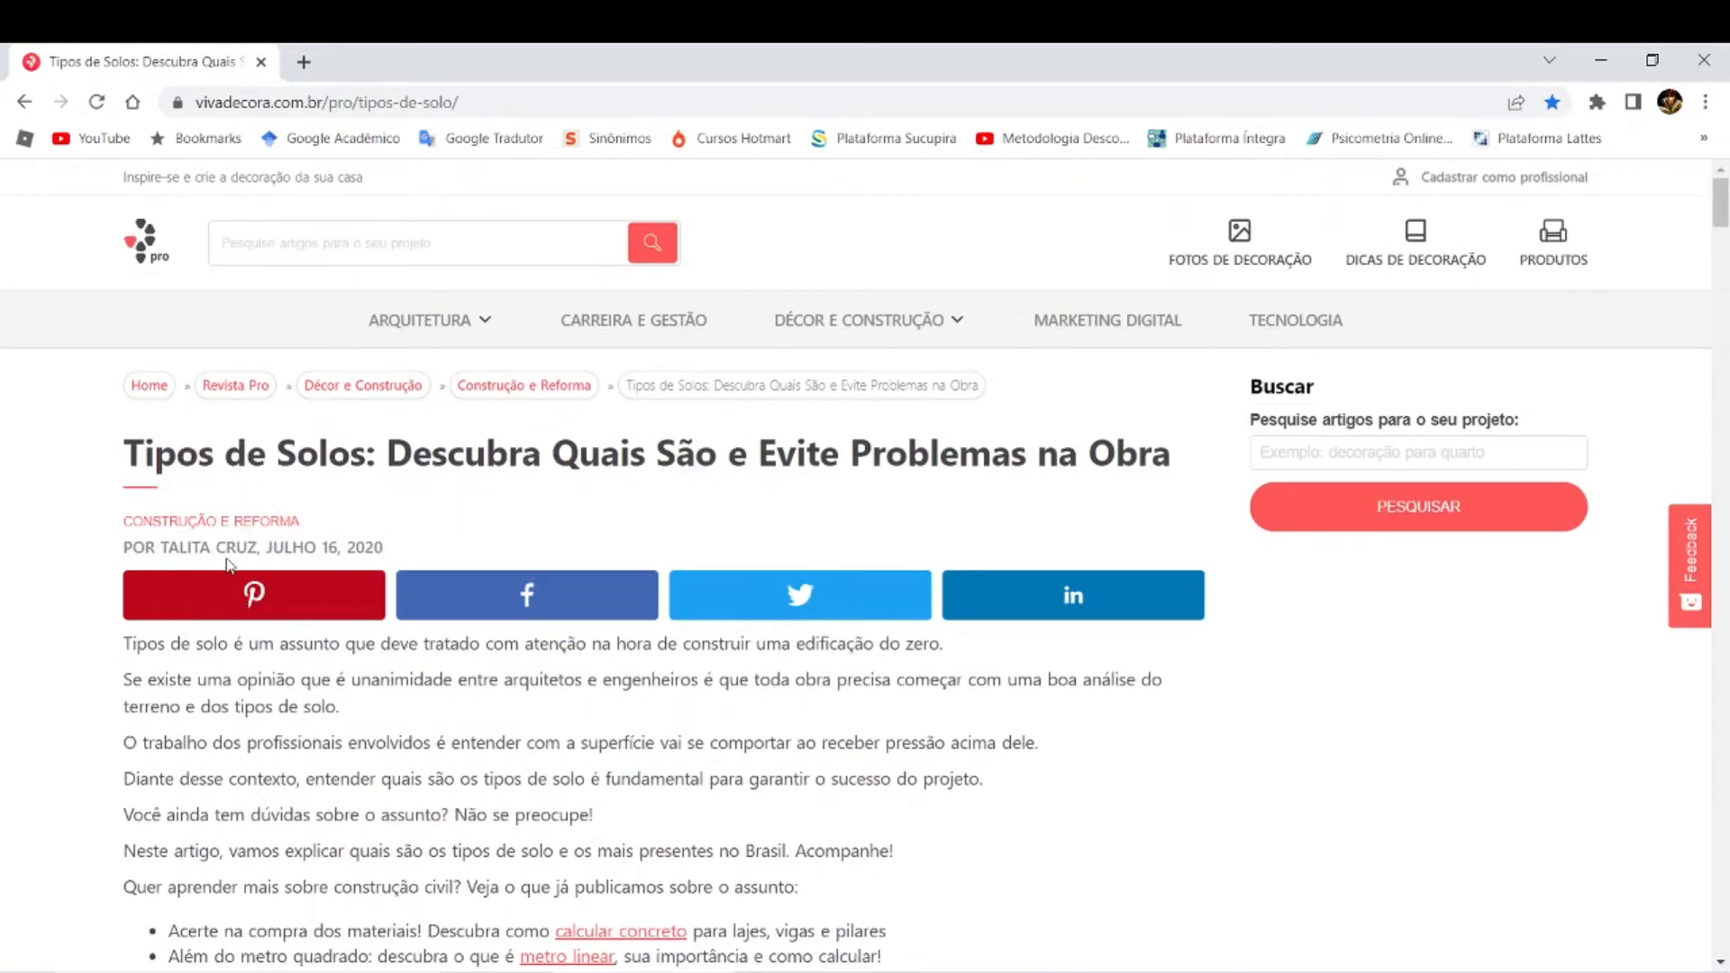
Step: Switch back to Word and complete the source line with the article author's surname and "(2020)"
{"action": "key", "text": "alt+Tab"}
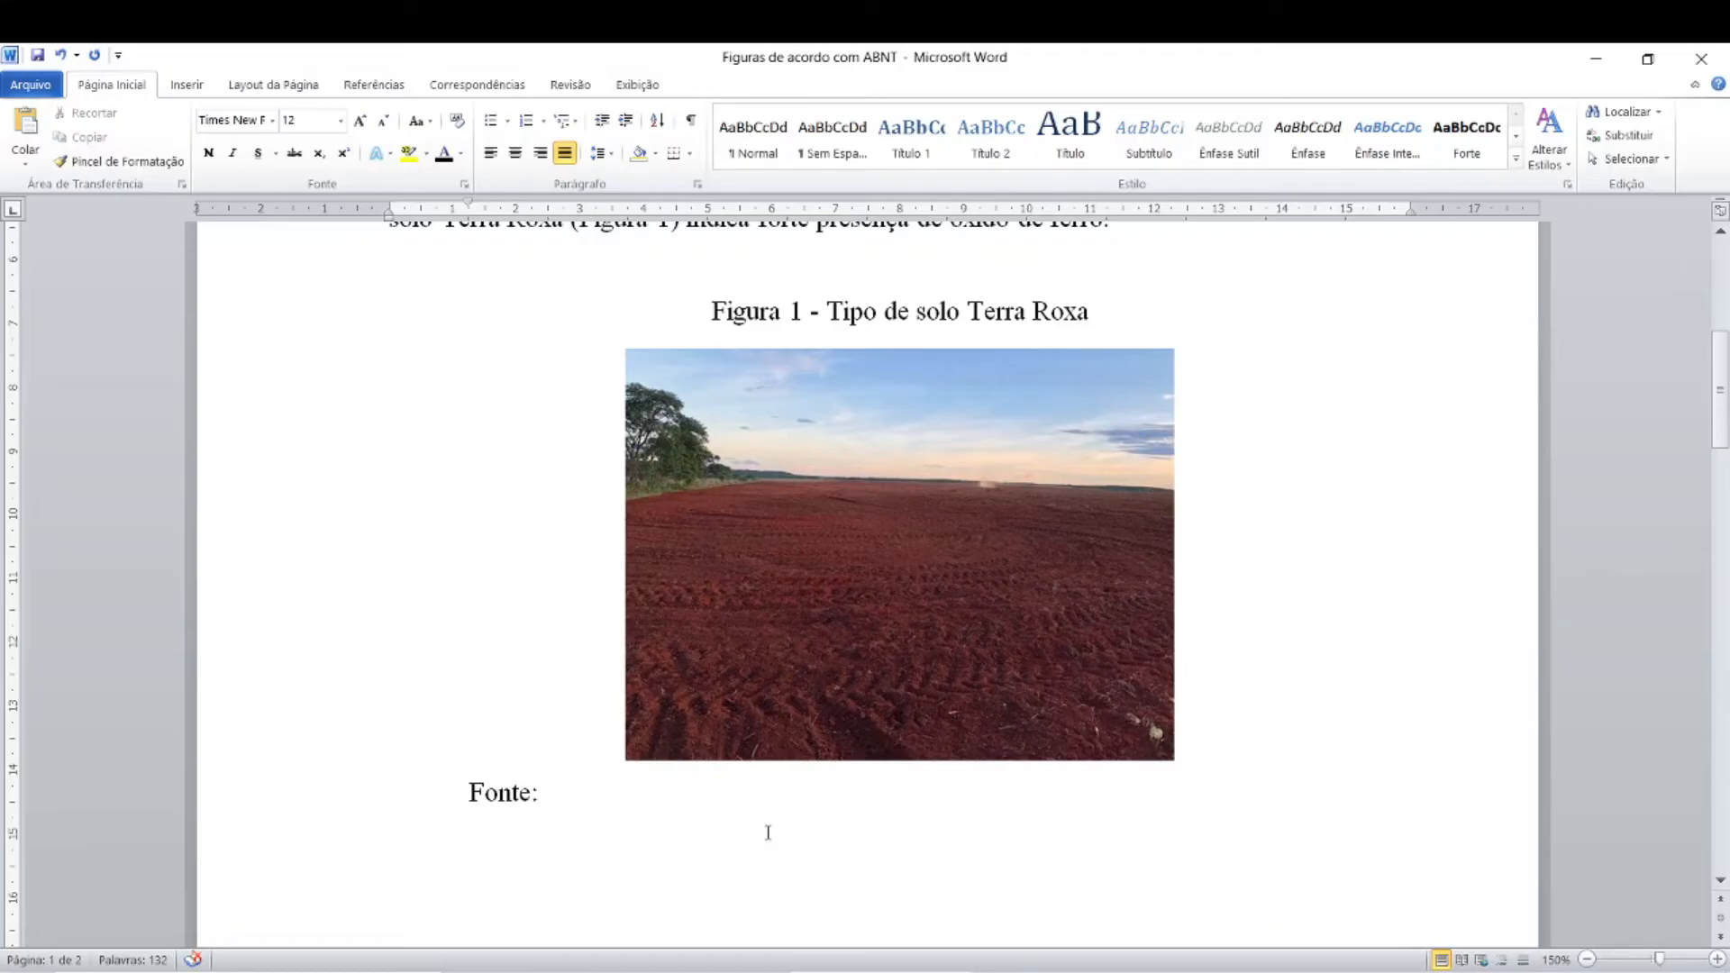
{"action": "type", "text": "Cruz (2020)"}
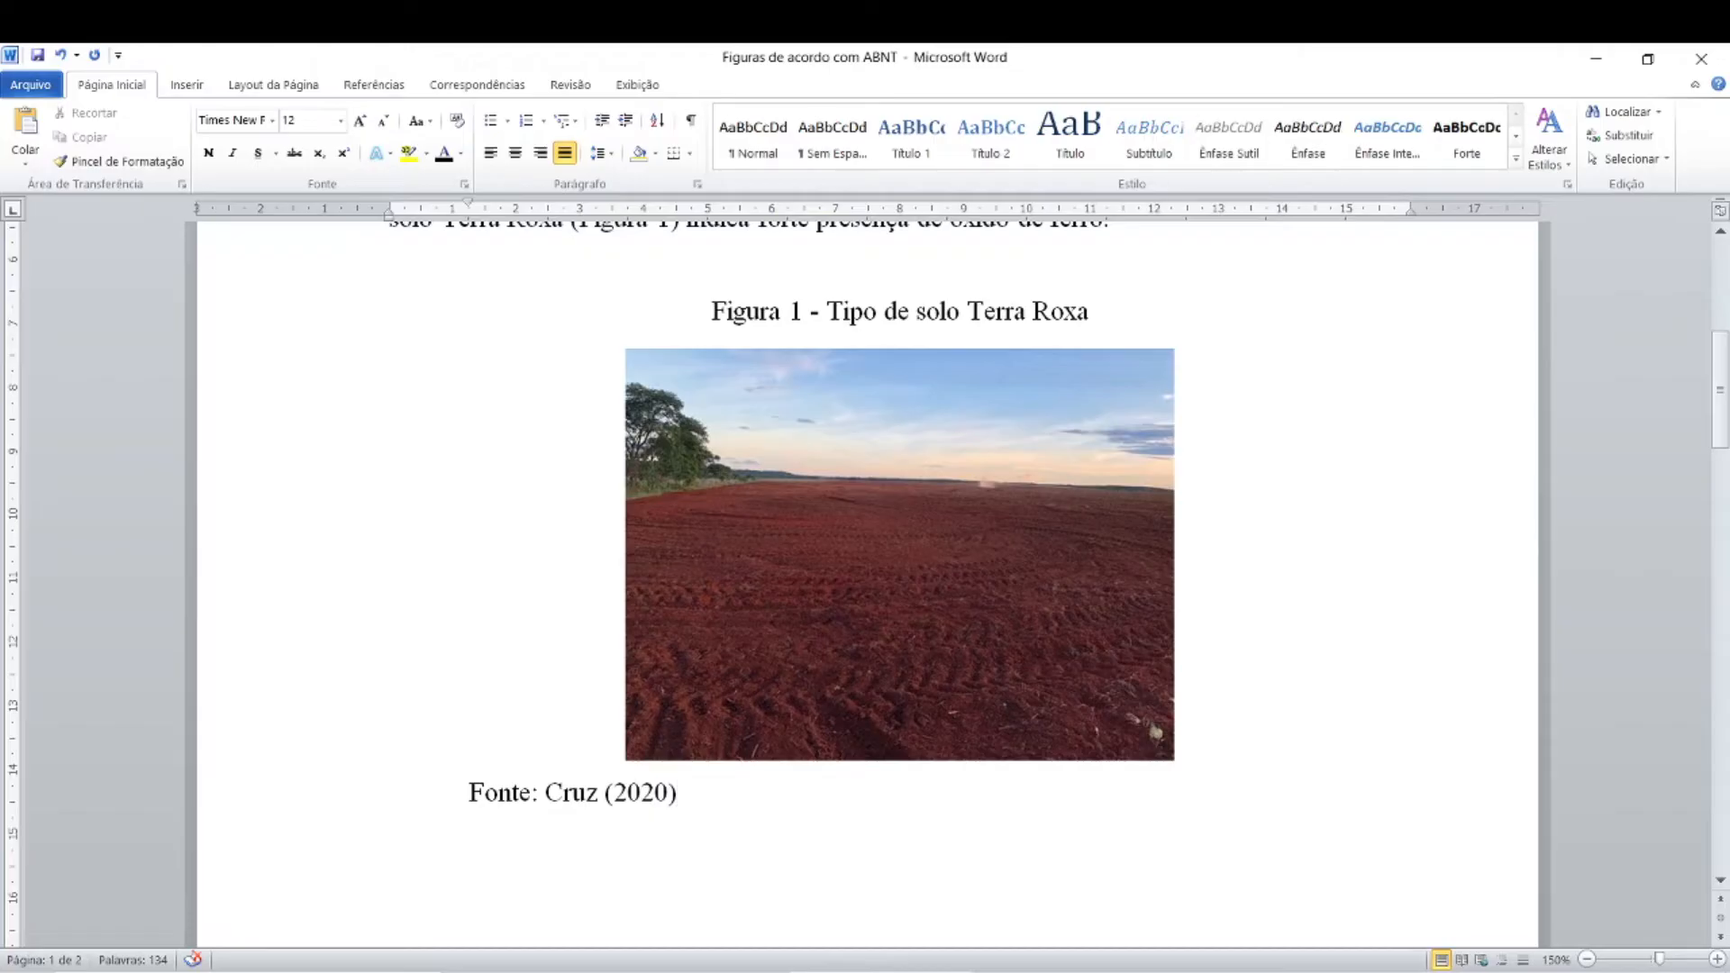
Step: Set the source line's first-line indent to 0 and its font size to 10
{"action": "left_click", "coordinate": [468, 792]}
{"action": "left_click_drag", "start_coordinate": [468, 205], "coordinate": [389, 213]}
{"action": "left_click_drag", "start_coordinate": [389, 793], "coordinate": [606, 795]}
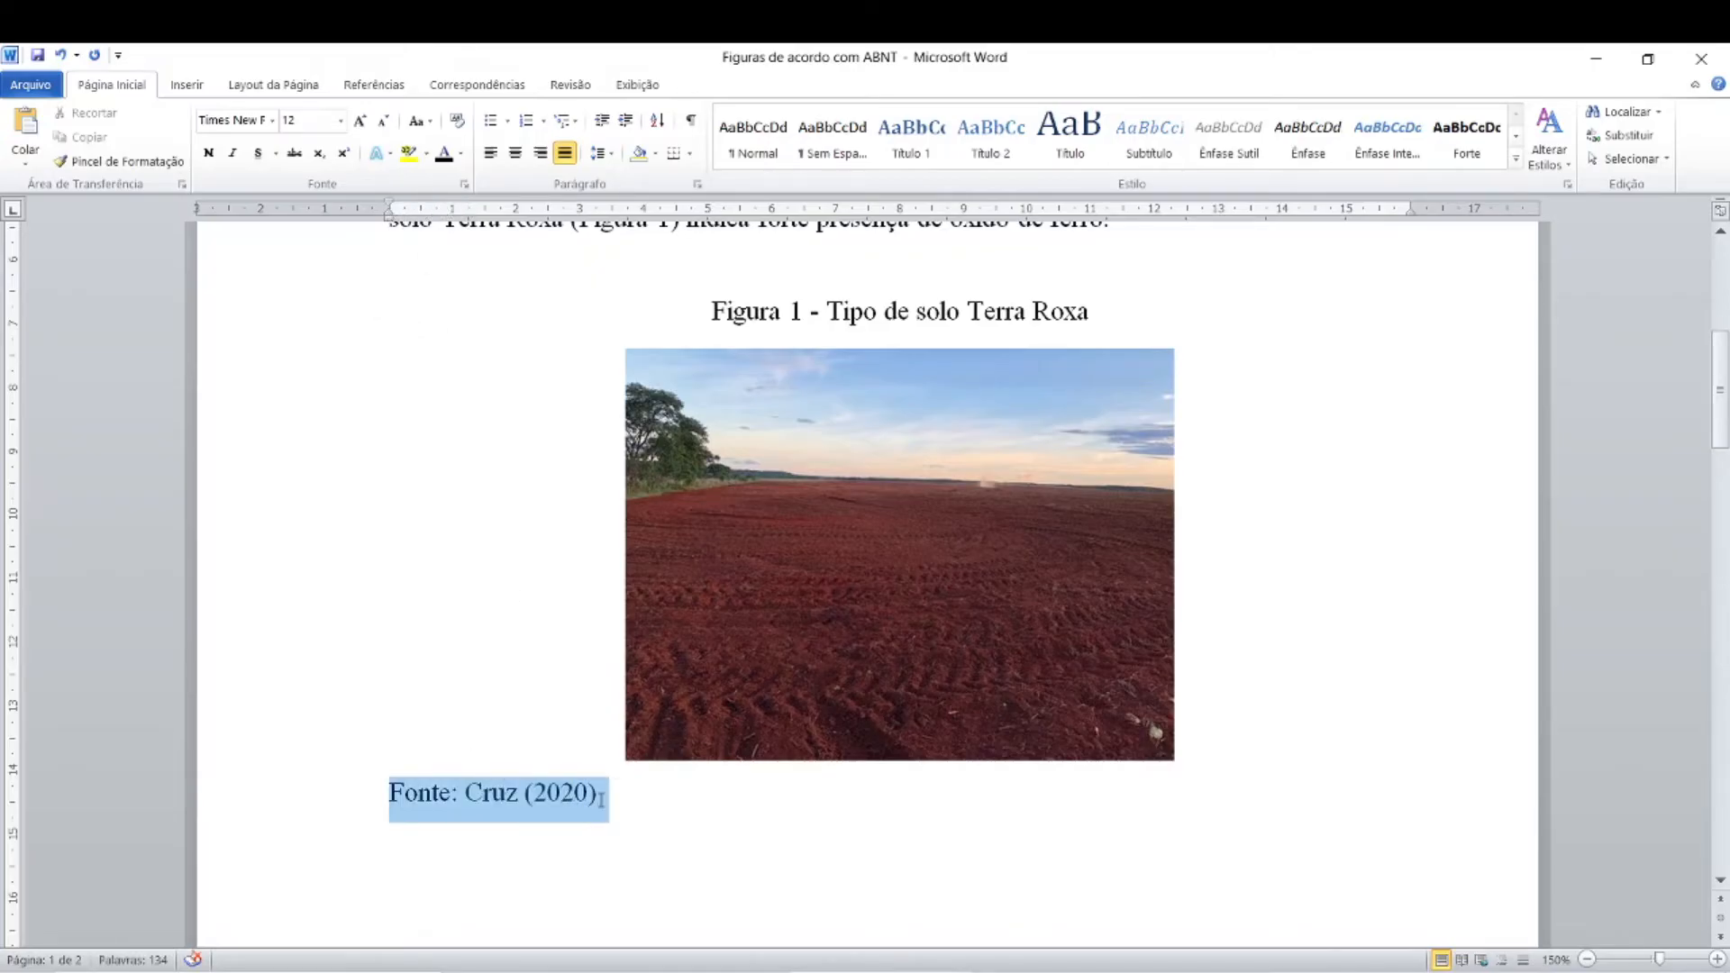
{"action": "left_click", "coordinate": [340, 120]}
{"action": "left_click", "coordinate": [290, 183]}
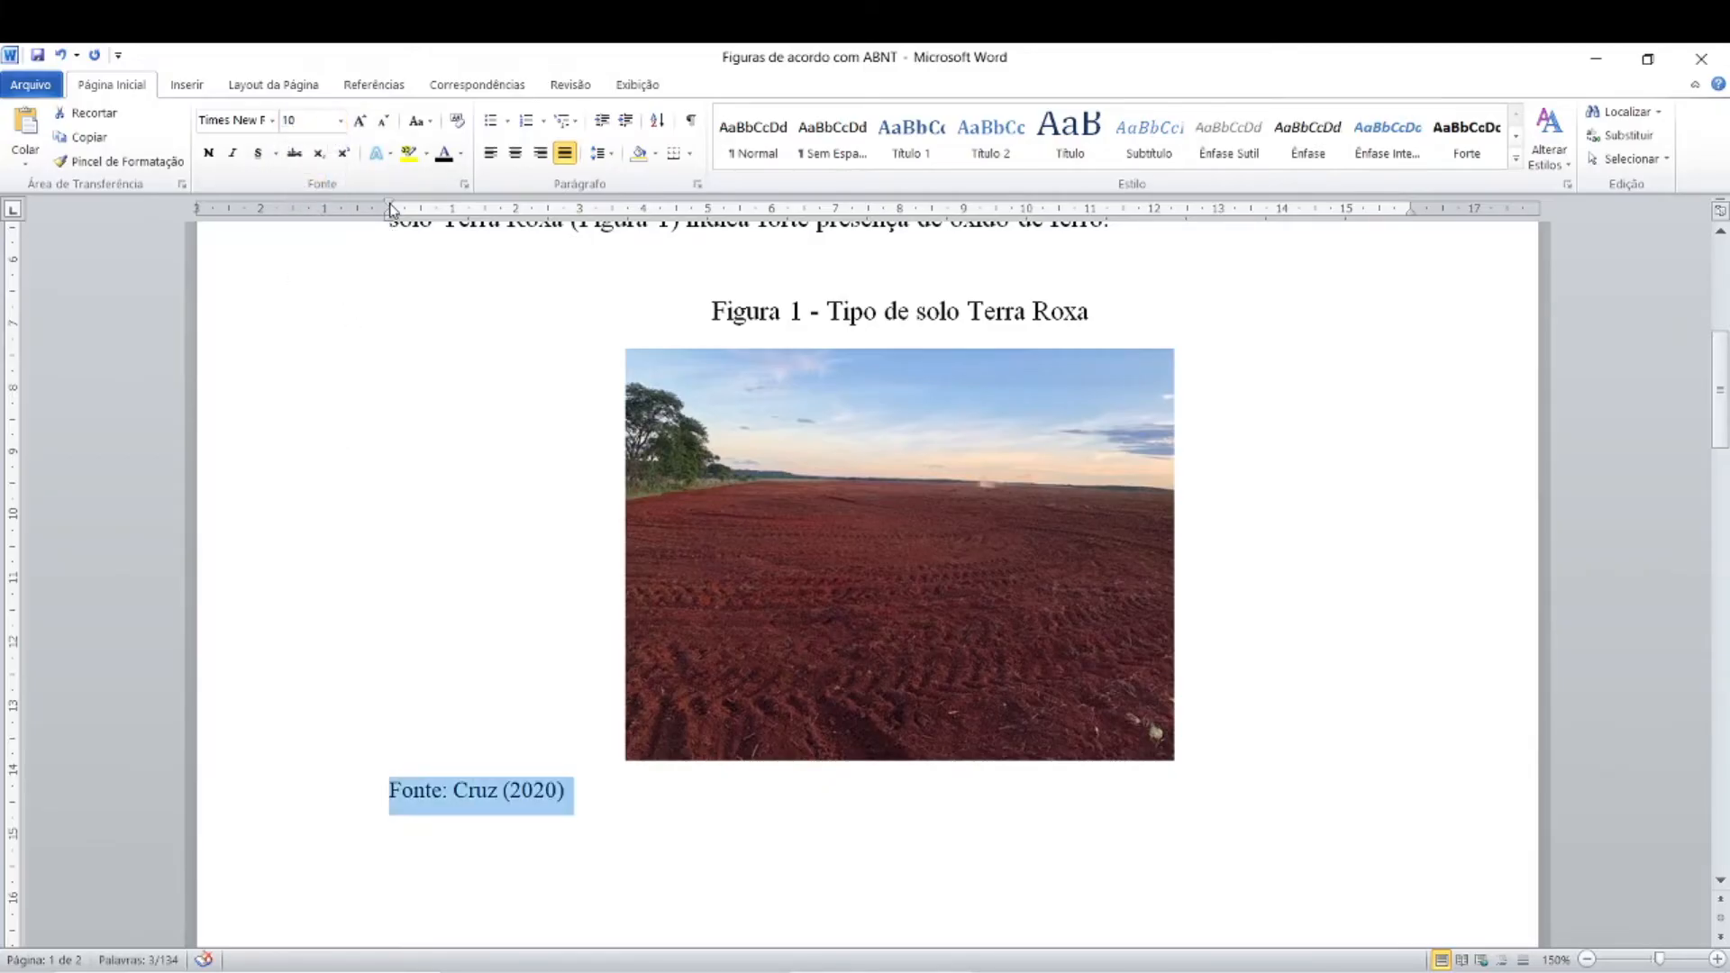
Step: Increase the source line's first-line indent to about 3.75 cm, aligning its start with the photo's left edge
{"action": "left_click_drag", "start_coordinate": [392, 210], "coordinate": [632, 236]}
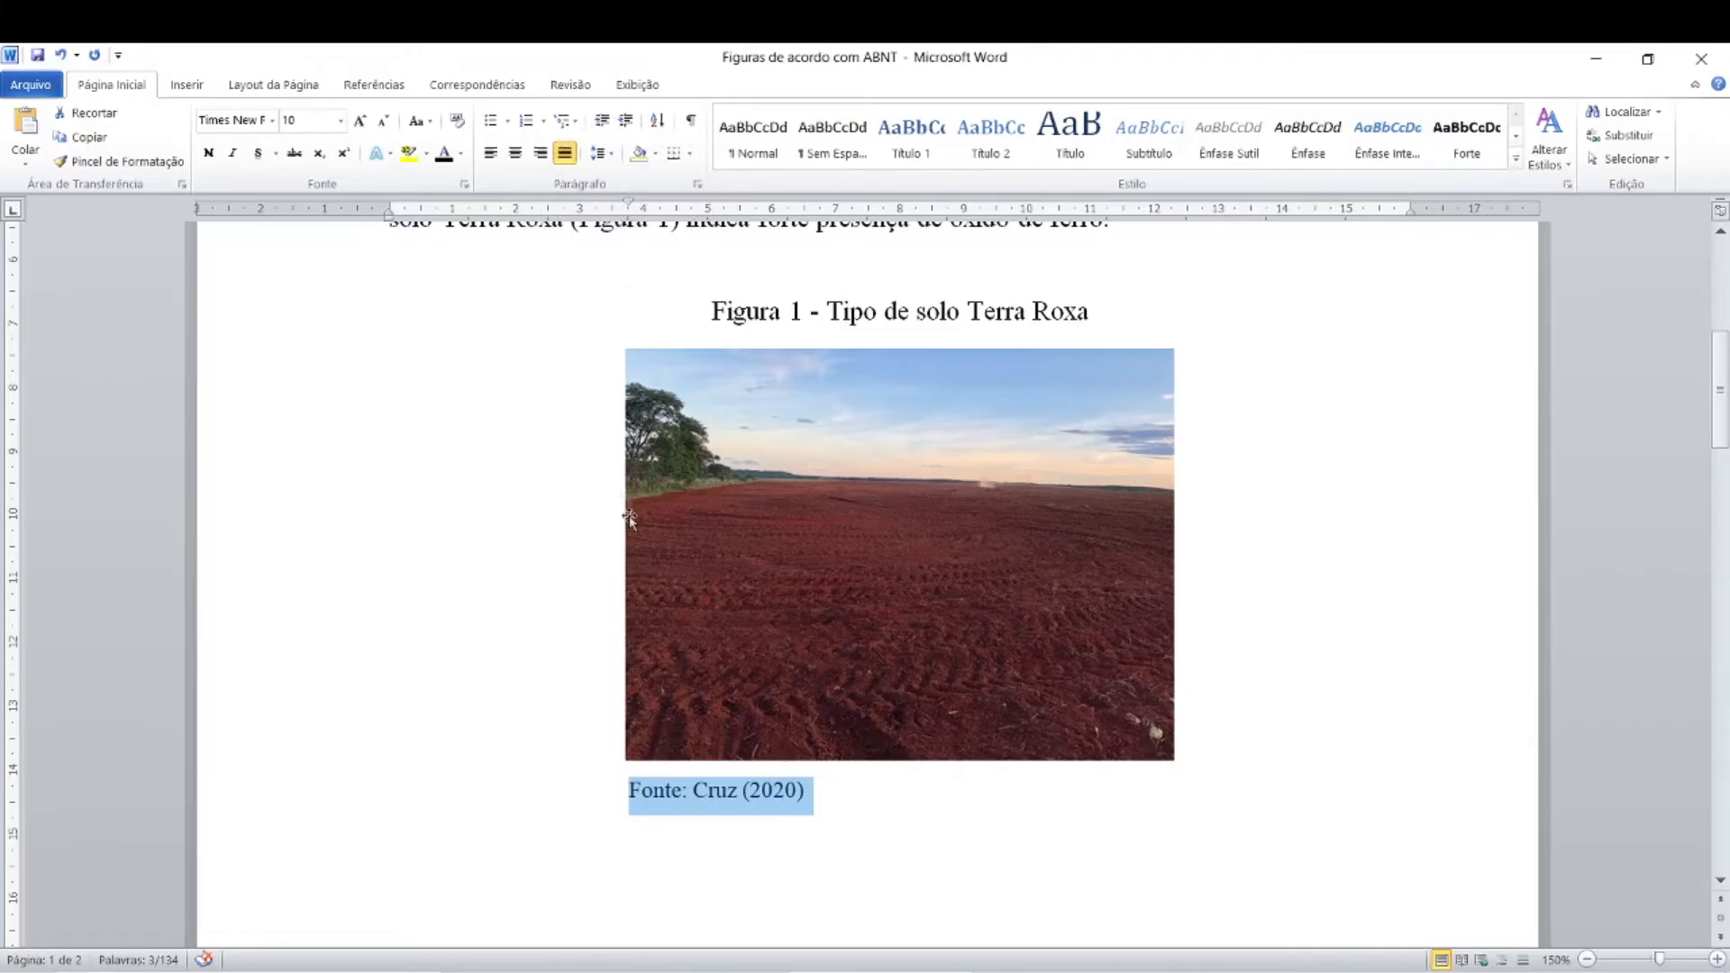
{"action": "left_click", "coordinate": [641, 802]}
{"action": "left_click", "coordinate": [652, 782]}
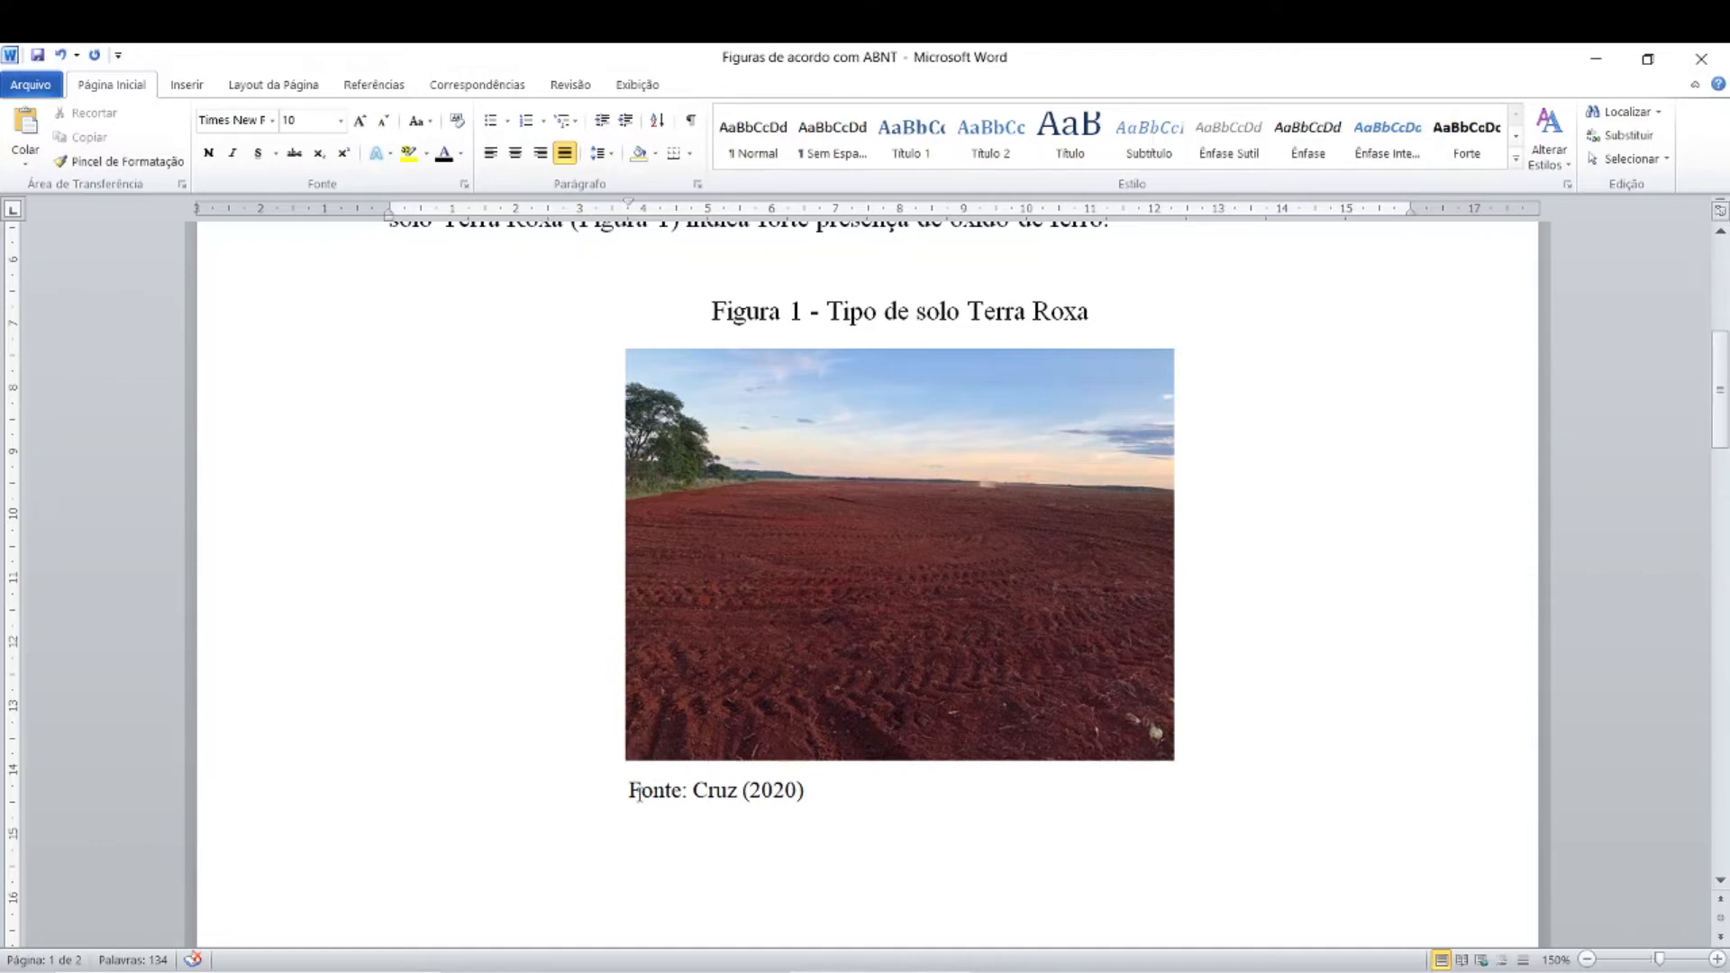
Step: Review the finished figure with its source line, caption and in-text mention in the paragraph above
{"action": "left_click", "coordinate": [899, 781]}
{"action": "left_click", "coordinate": [681, 793]}
{"action": "left_click", "coordinate": [680, 793]}
{"action": "left_click", "coordinate": [810, 664]}
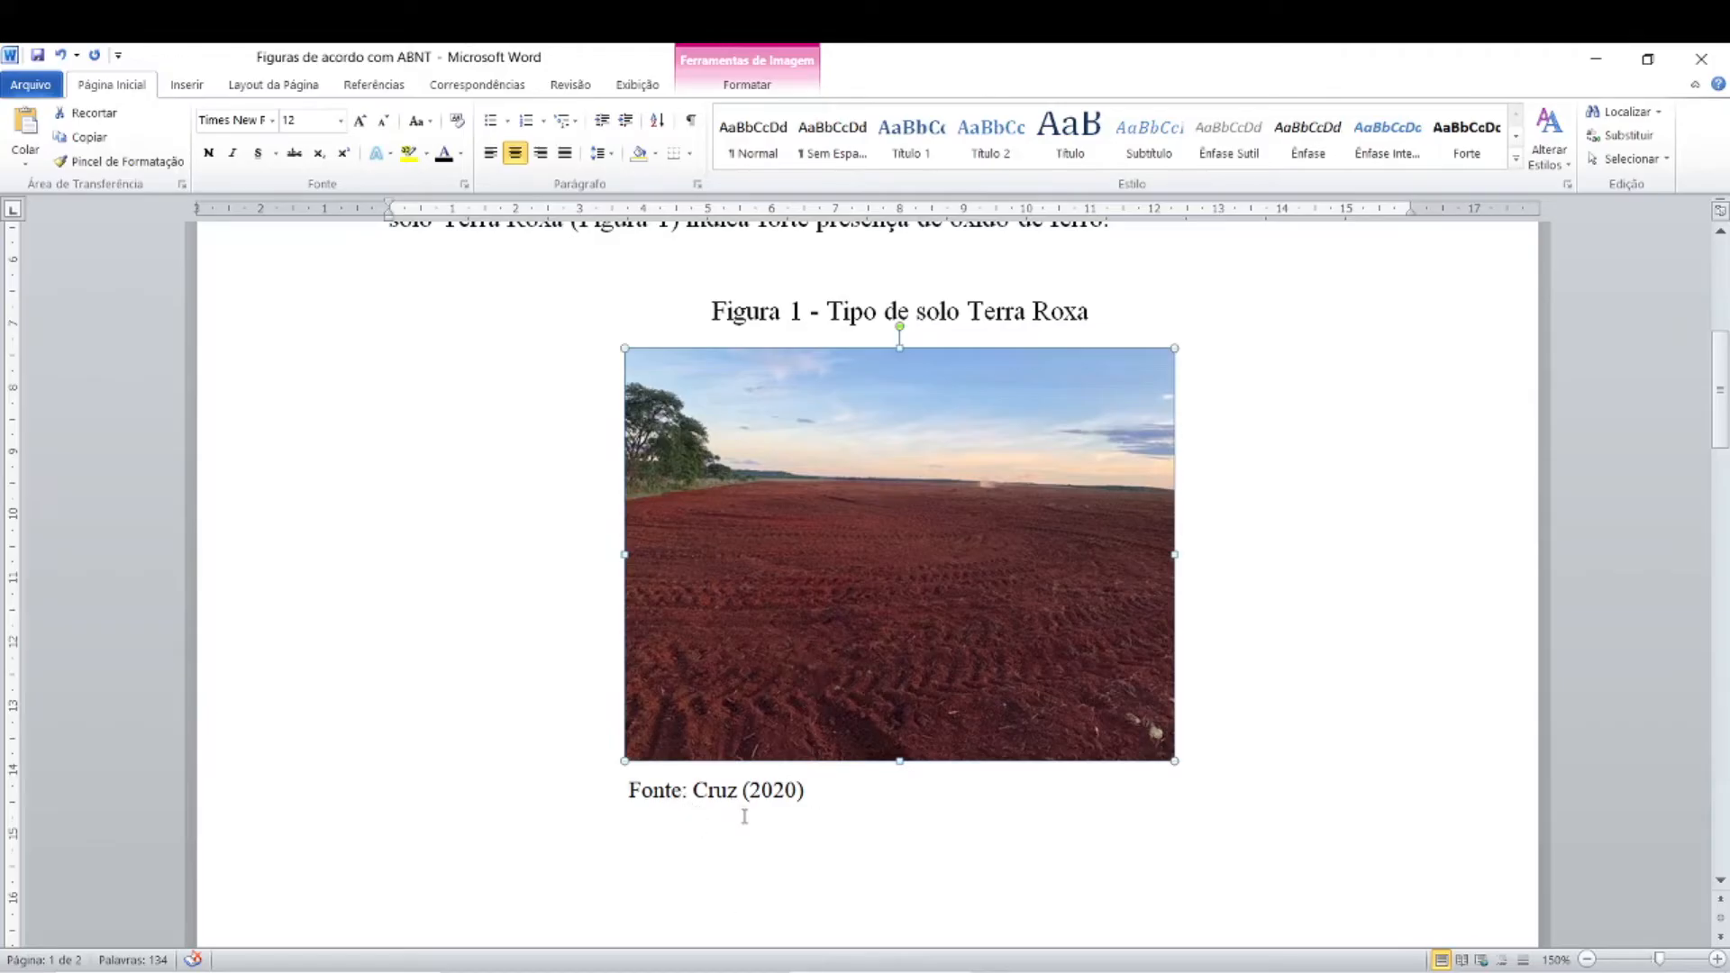
{"action": "left_click", "coordinate": [784, 793]}
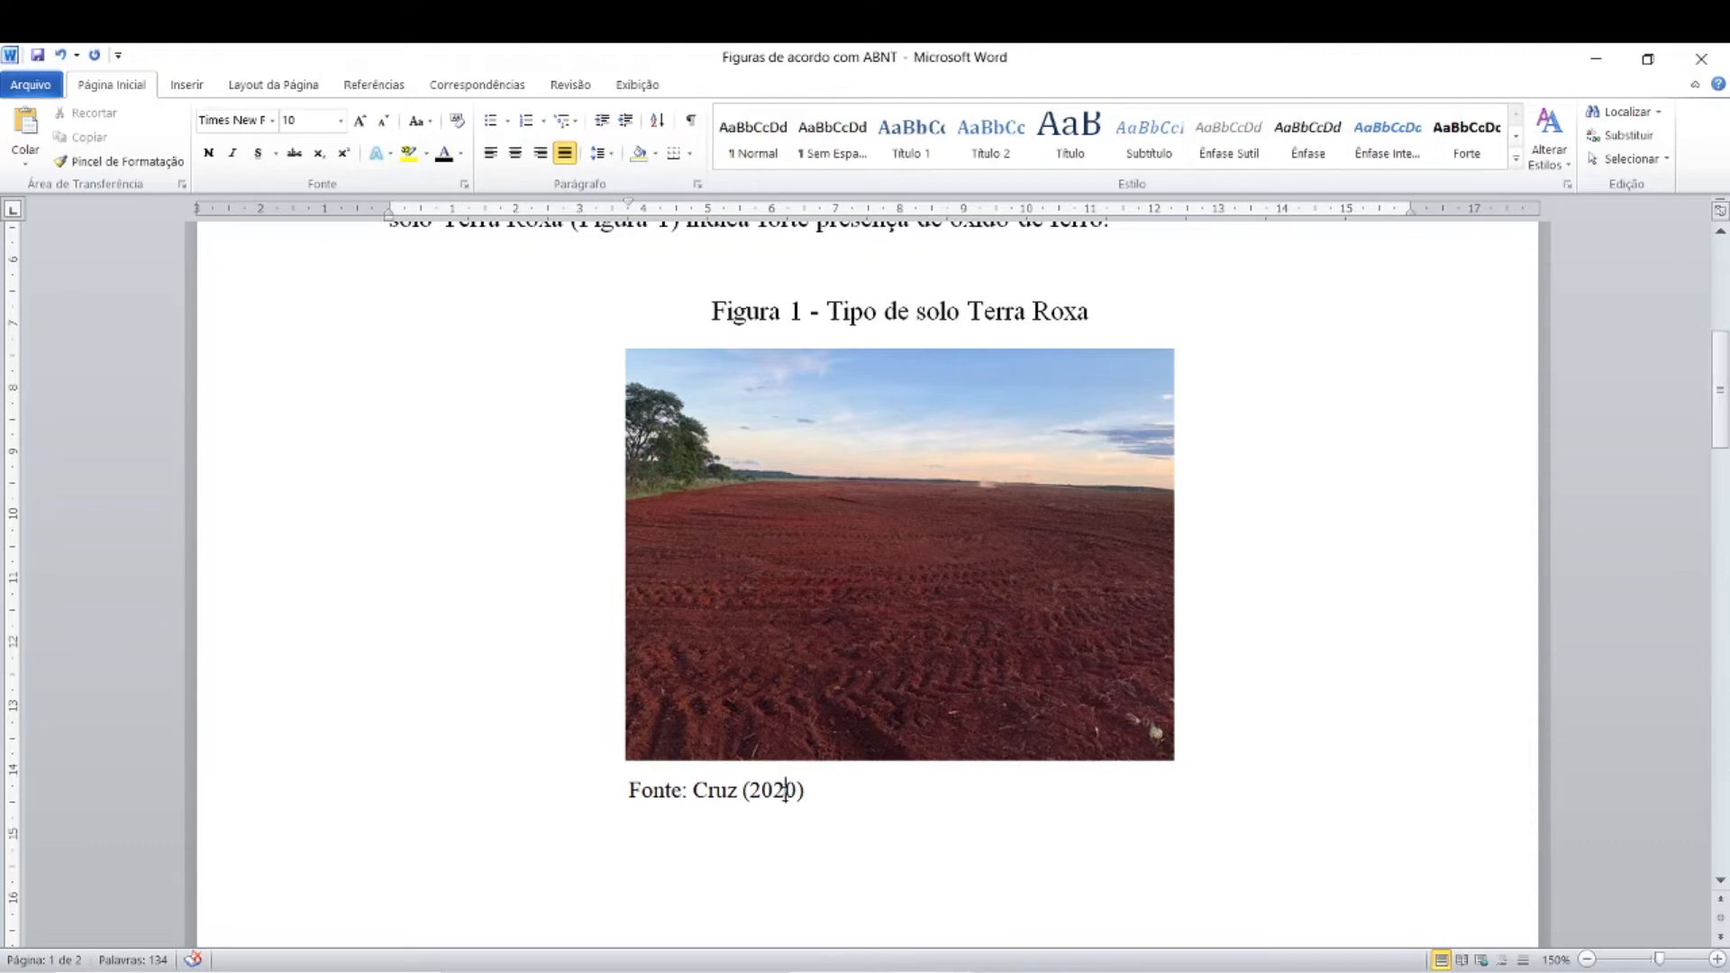
{"action": "left_click", "coordinate": [785, 790]}
{"action": "left_click", "coordinate": [737, 790]}
{"action": "scroll", "coordinate": [735, 796], "scroll_direction": "down", "scroll_amount": 3}
{"action": "scroll", "coordinate": [735, 797], "scroll_direction": "up", "scroll_amount": 4}
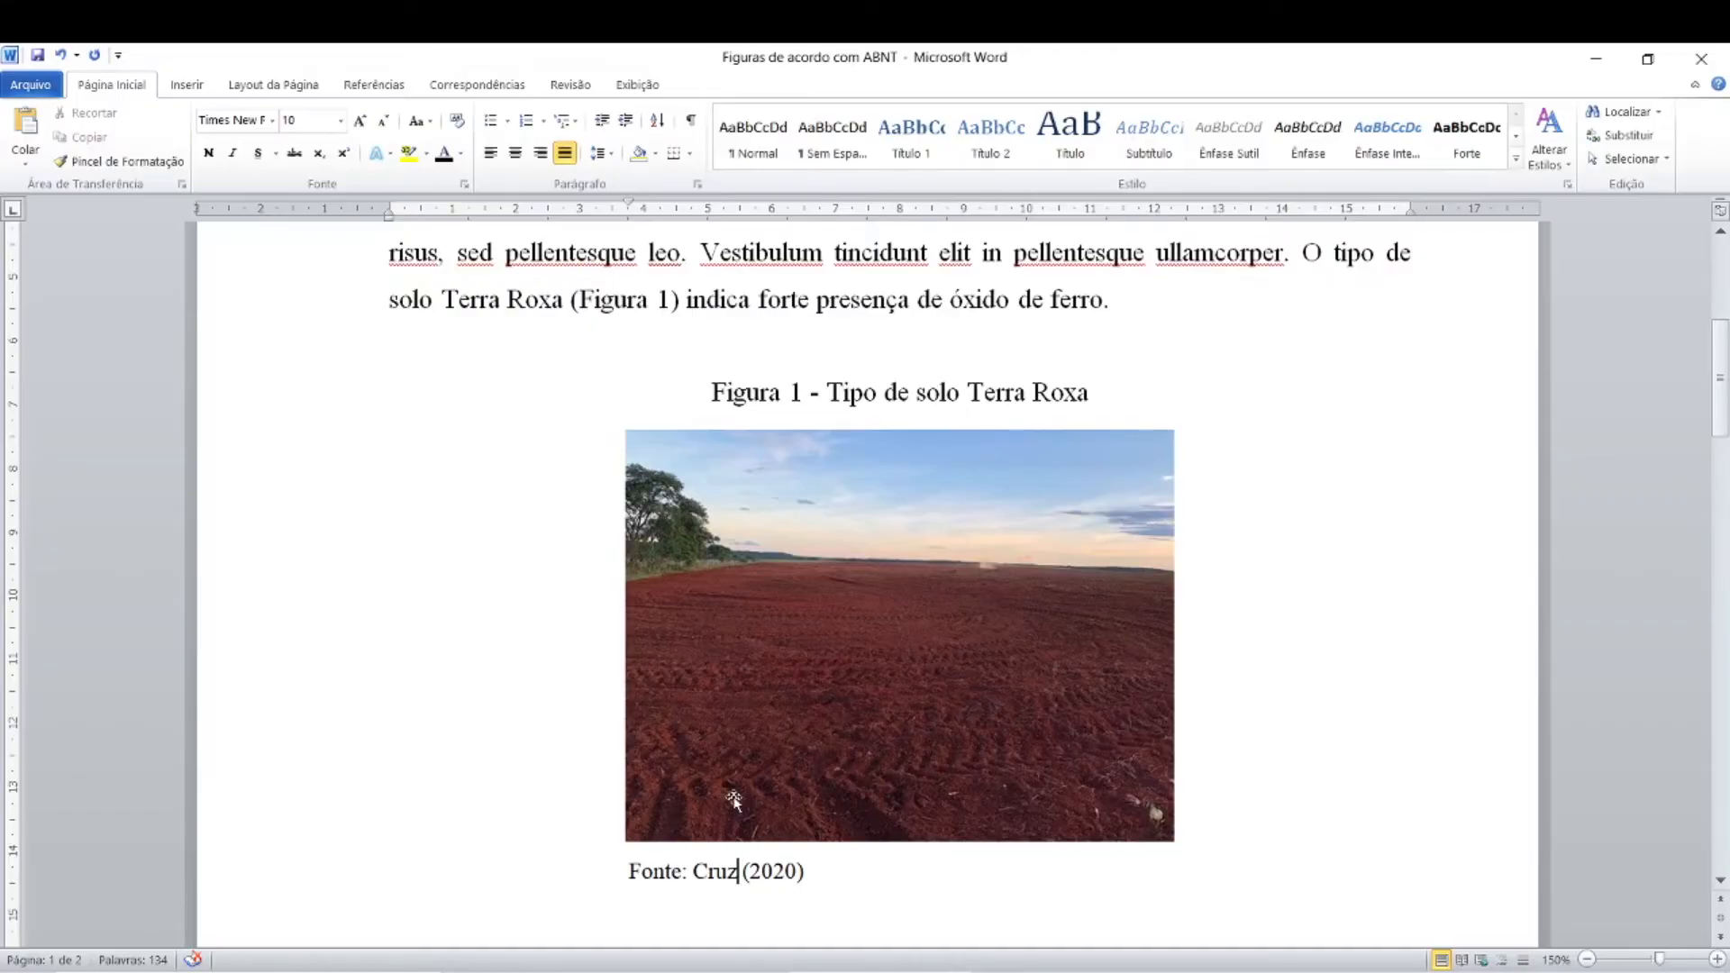
{"action": "scroll", "coordinate": [735, 799], "scroll_direction": "up", "scroll_amount": 5}
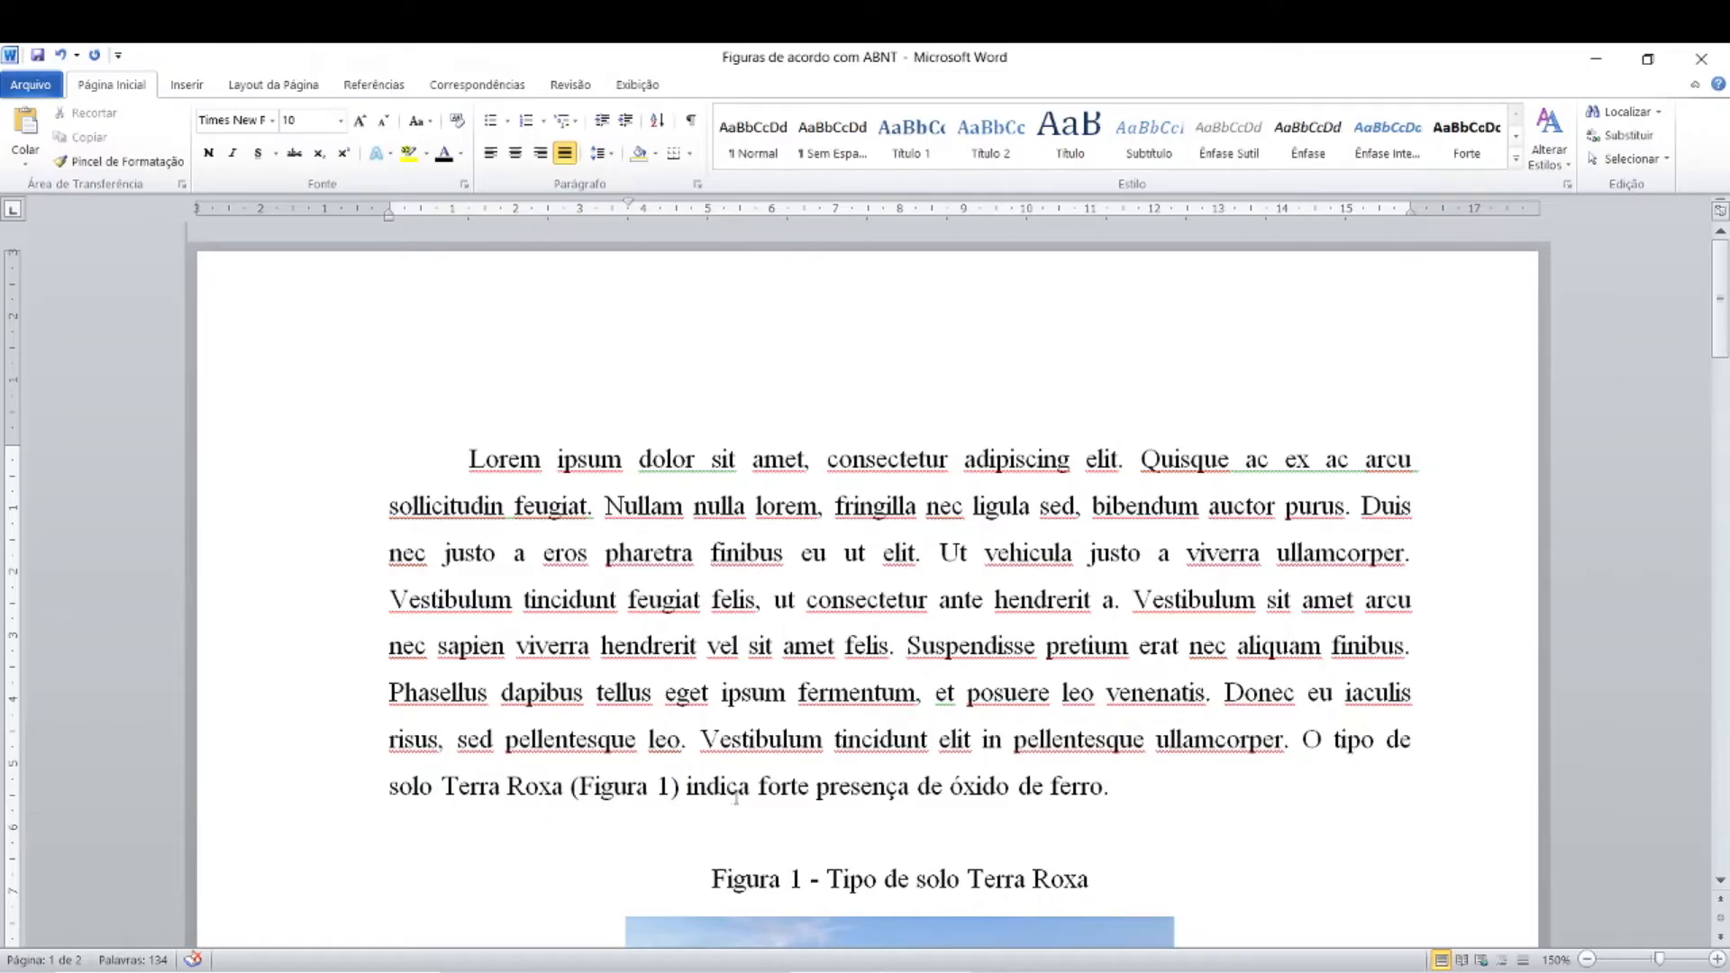
{"action": "scroll", "coordinate": [736, 799], "scroll_direction": "down", "scroll_amount": 2}
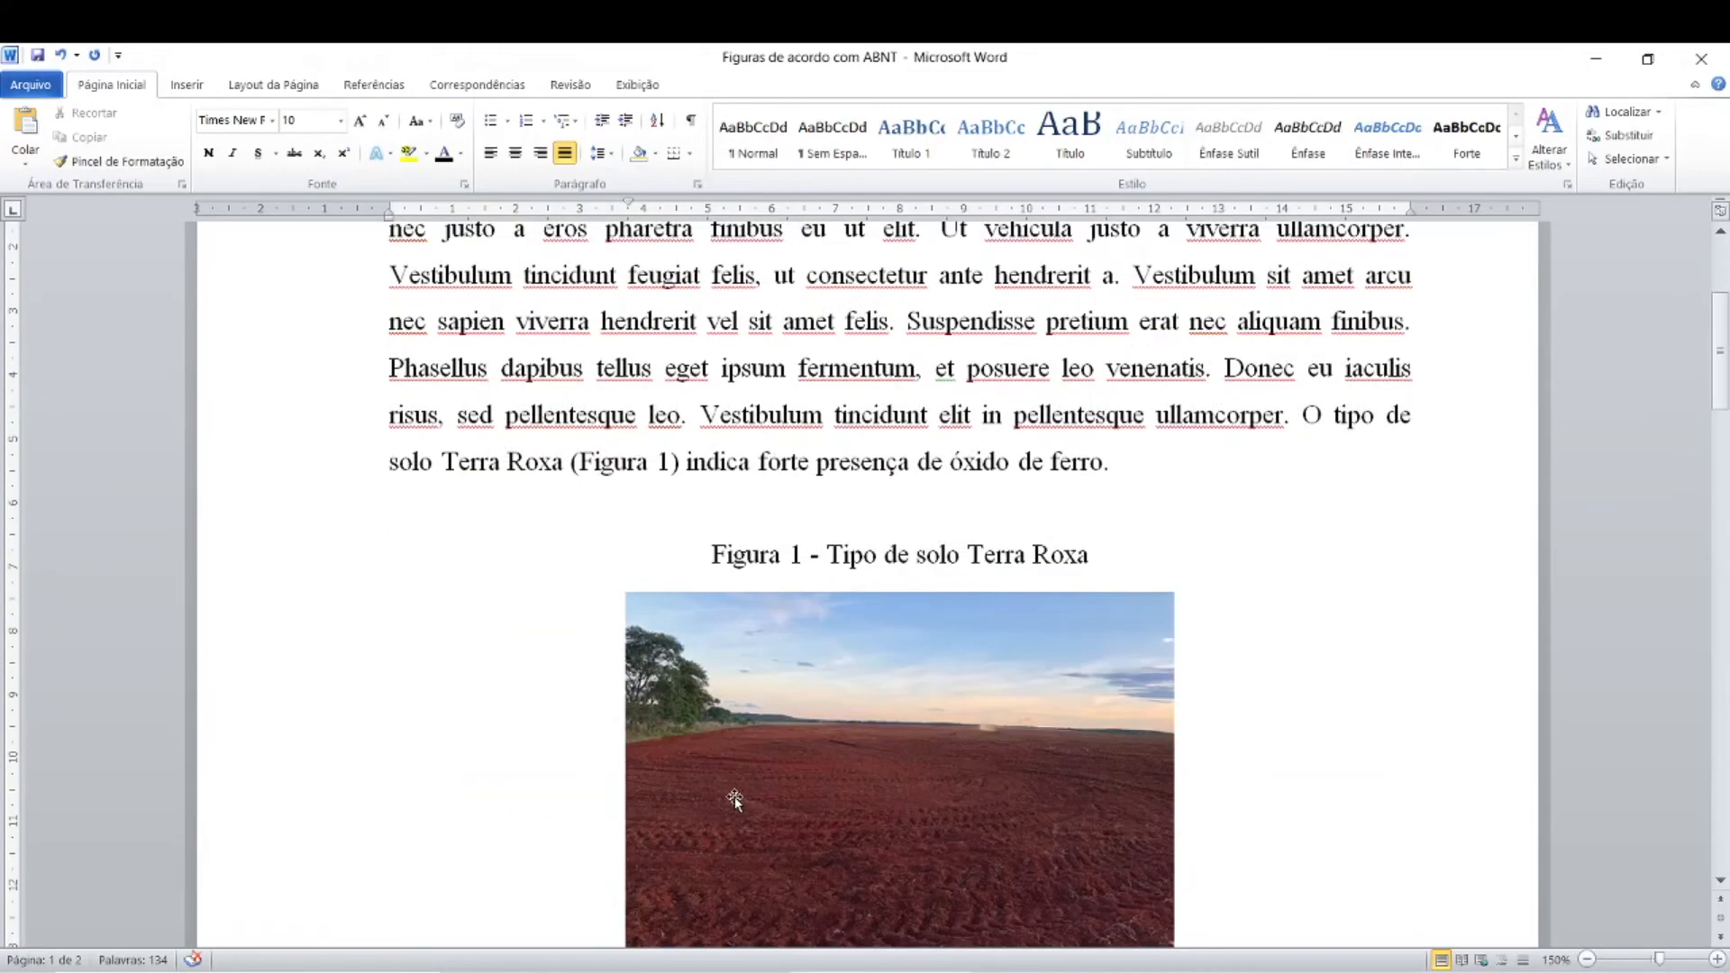
{"action": "scroll", "coordinate": [736, 799], "scroll_direction": "up", "scroll_amount": 2}
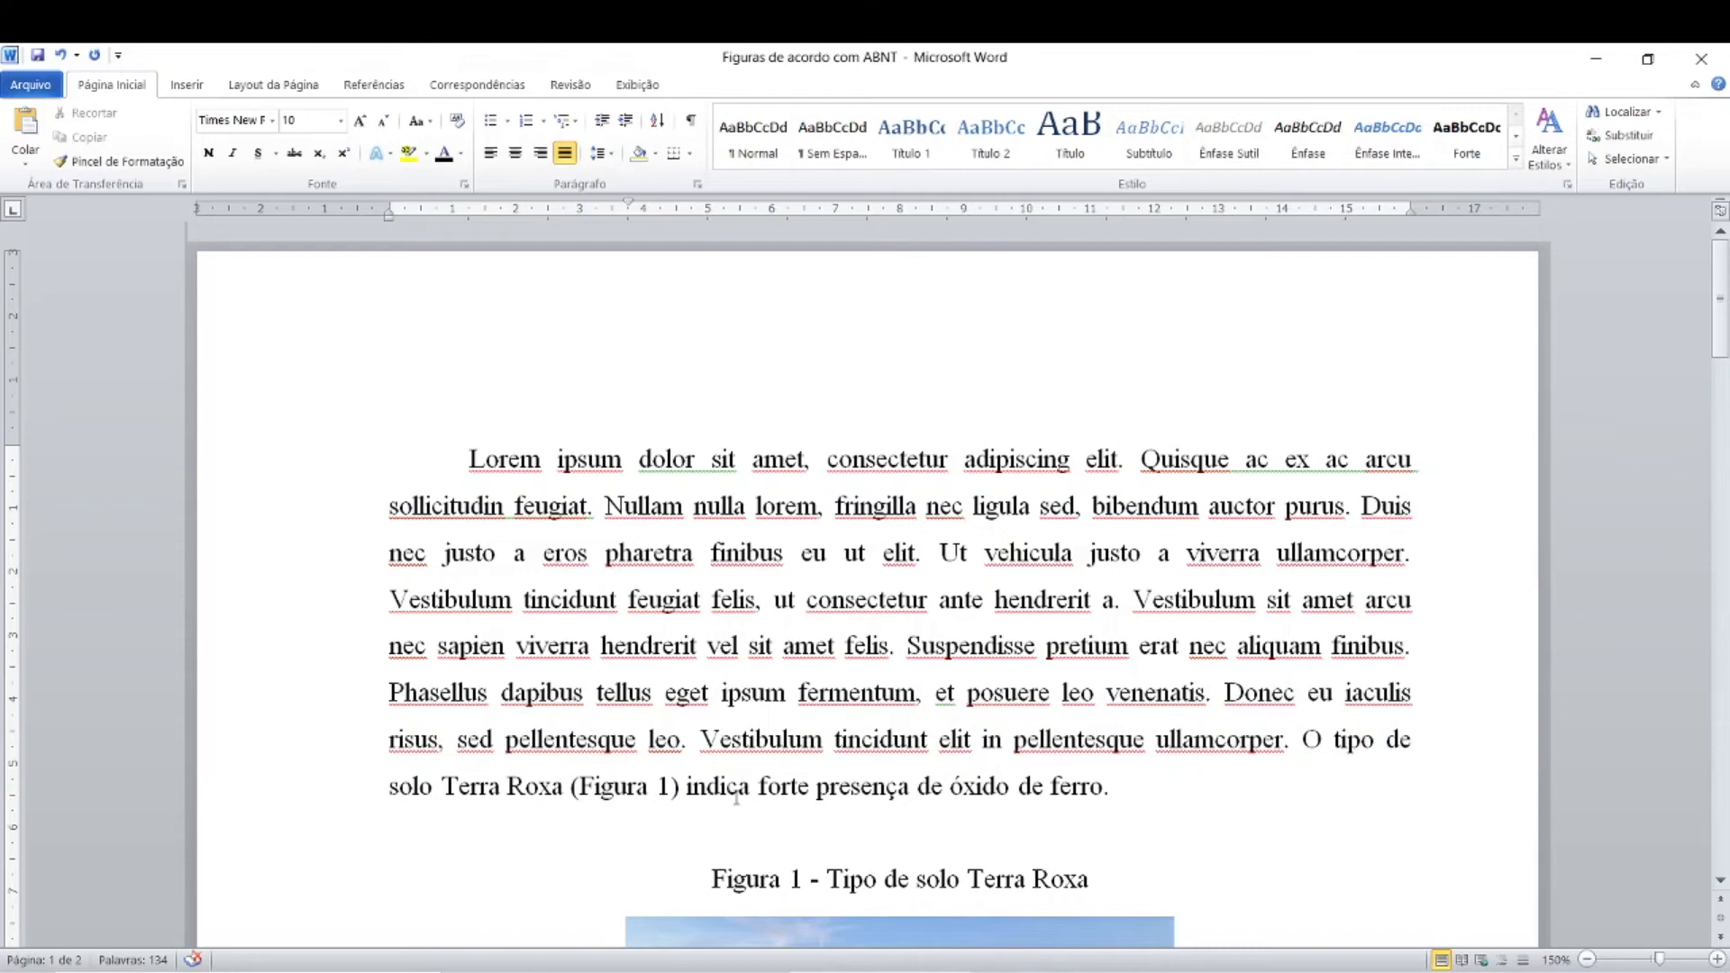
Step: Add an empty line before the first body paragraph and insert a blank page ahead of the text
{"action": "scroll", "coordinate": [735, 800], "scroll_direction": "down", "scroll_amount": 1}
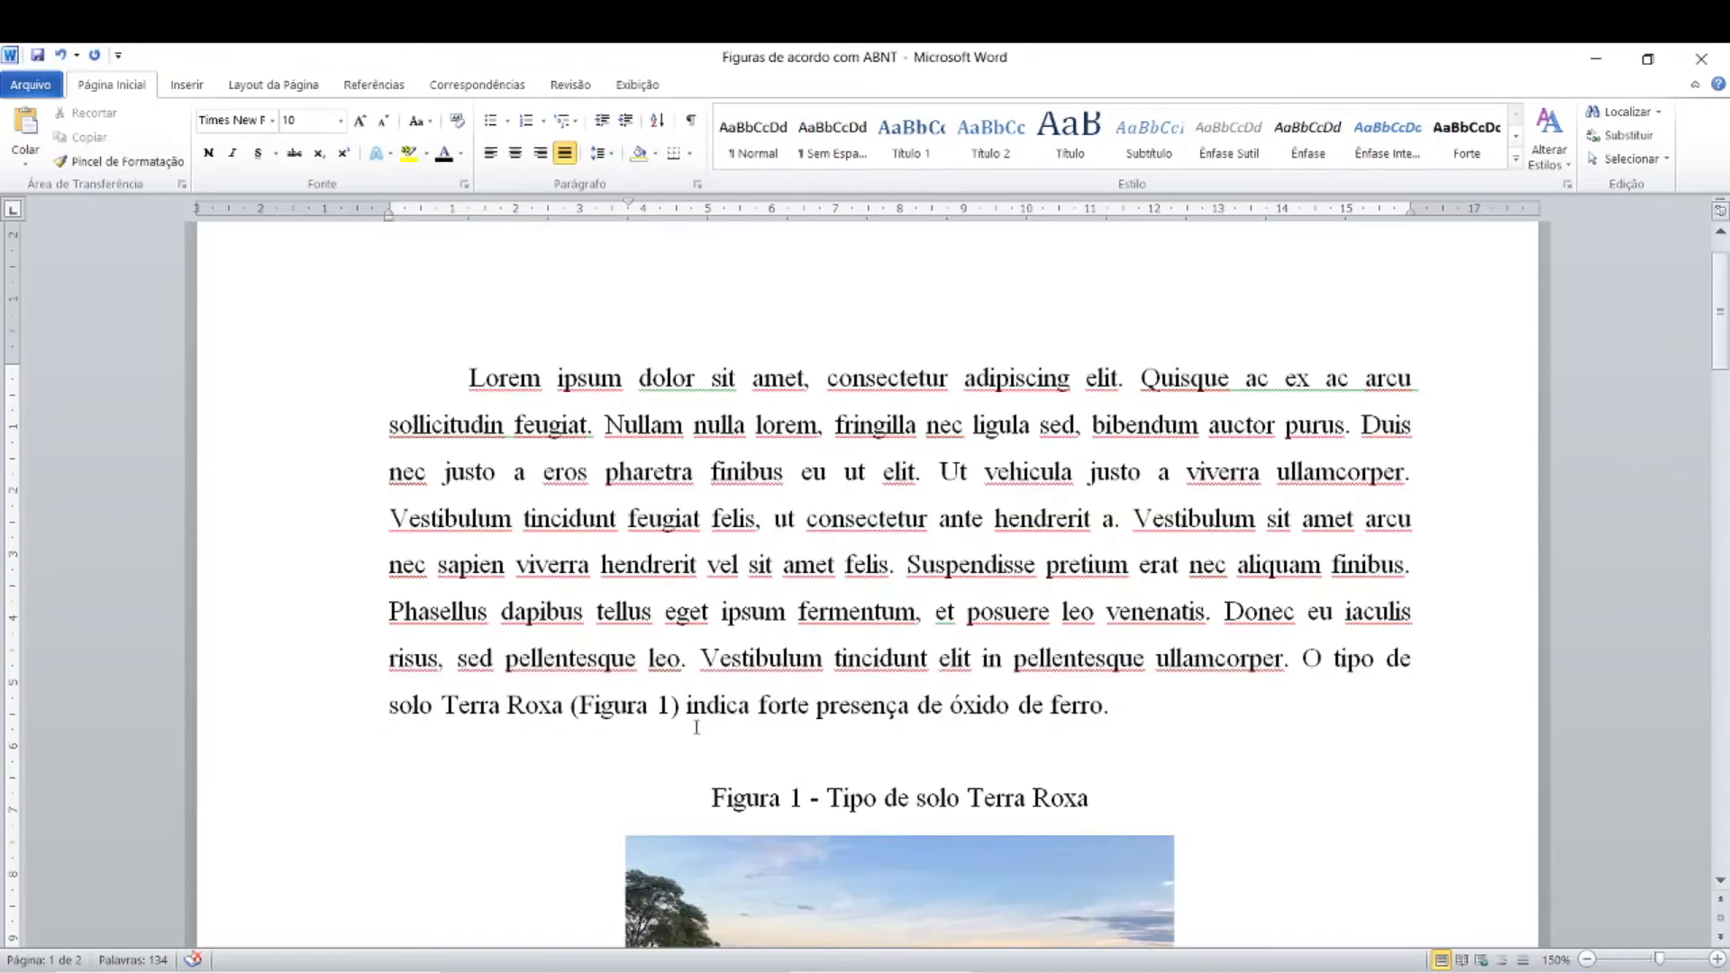
{"action": "scroll", "coordinate": [697, 728], "scroll_direction": "up", "scroll_amount": 1}
{"action": "left_click", "coordinate": [468, 456]}
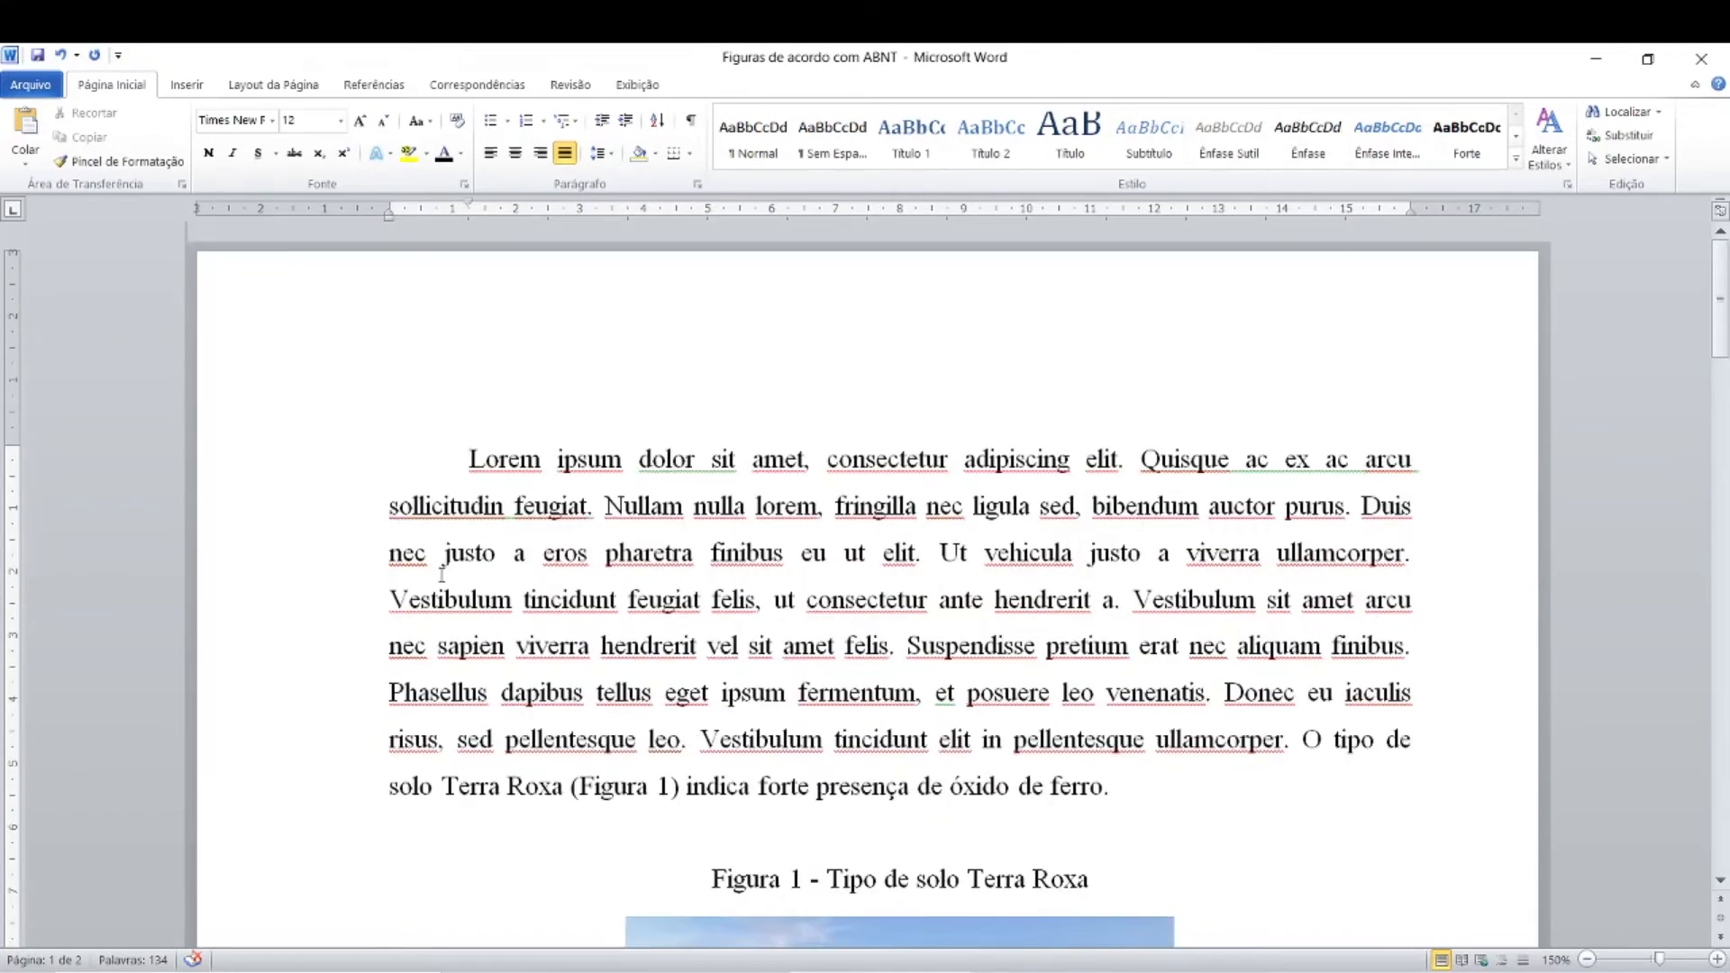
{"action": "key", "text": "Return"}
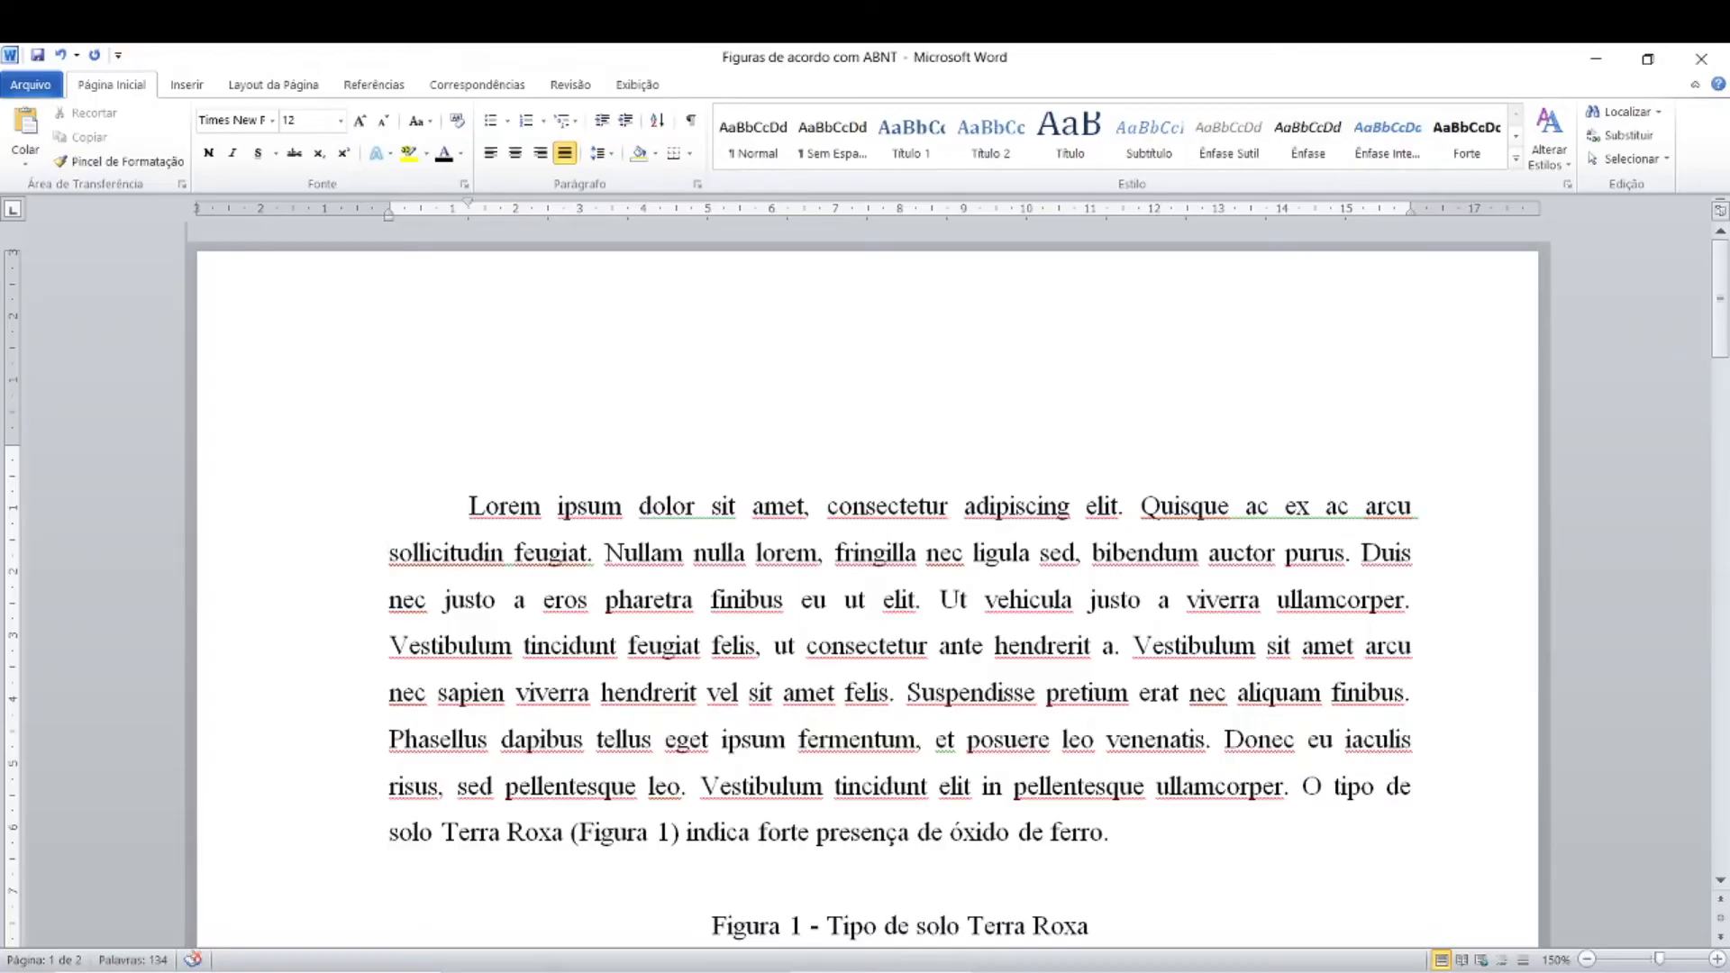
{"action": "left_click", "coordinate": [196, 90]}
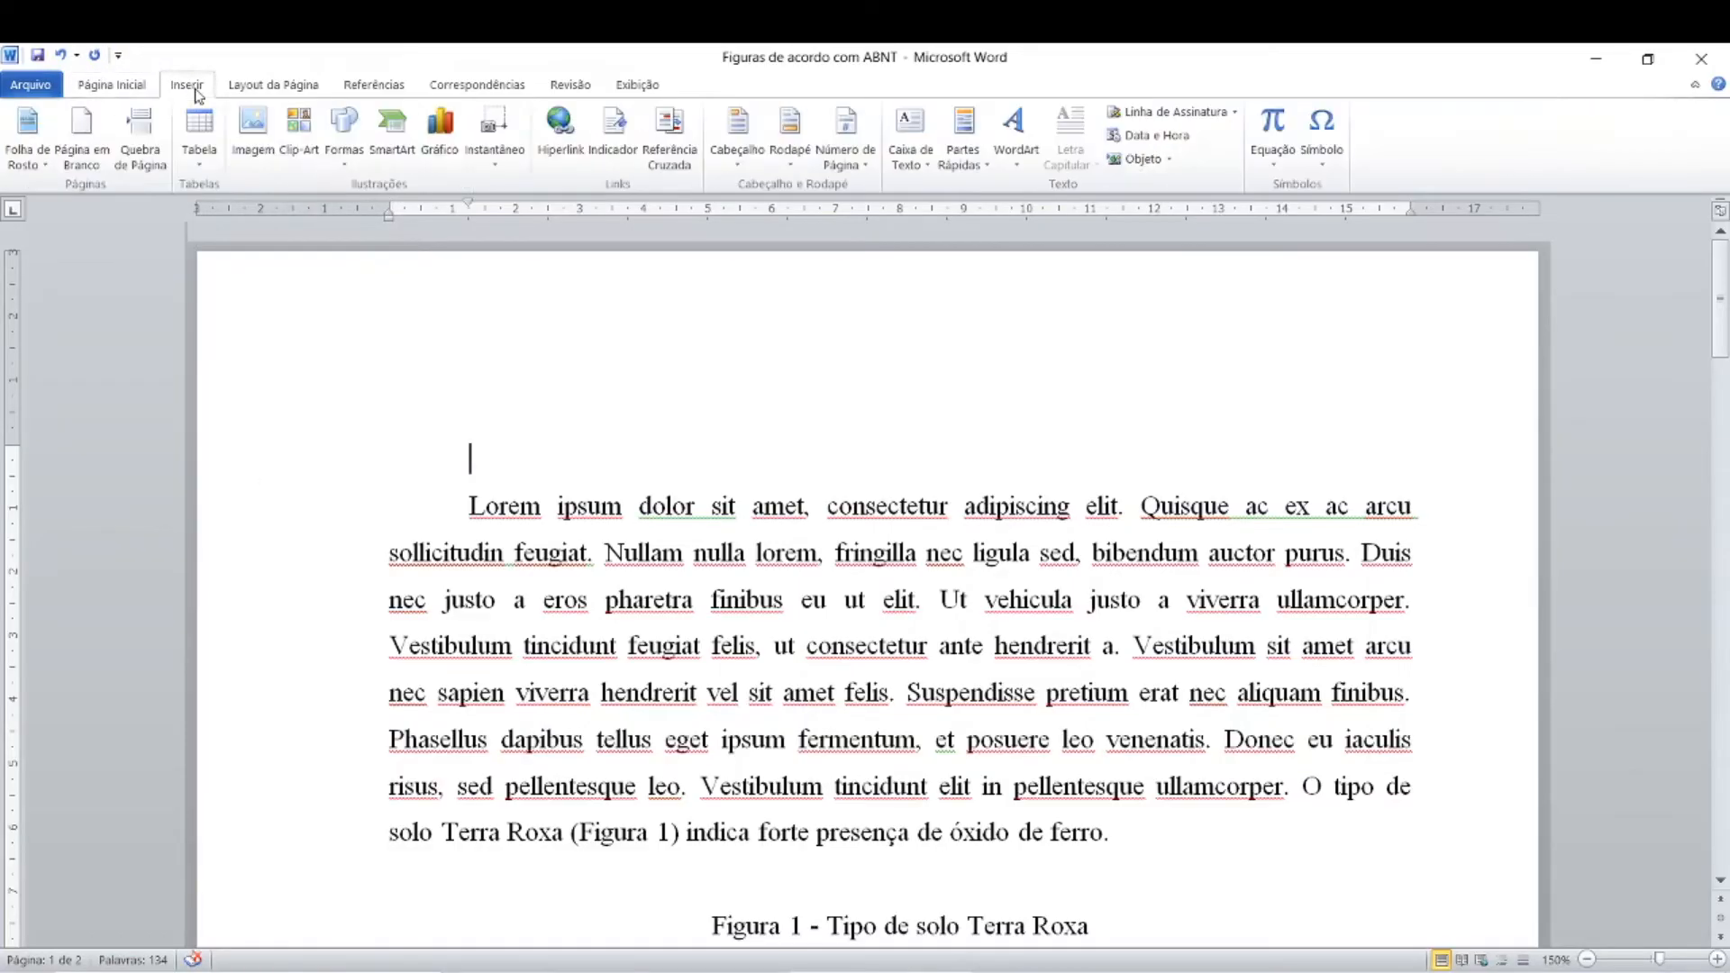
{"action": "left_click", "coordinate": [88, 163]}
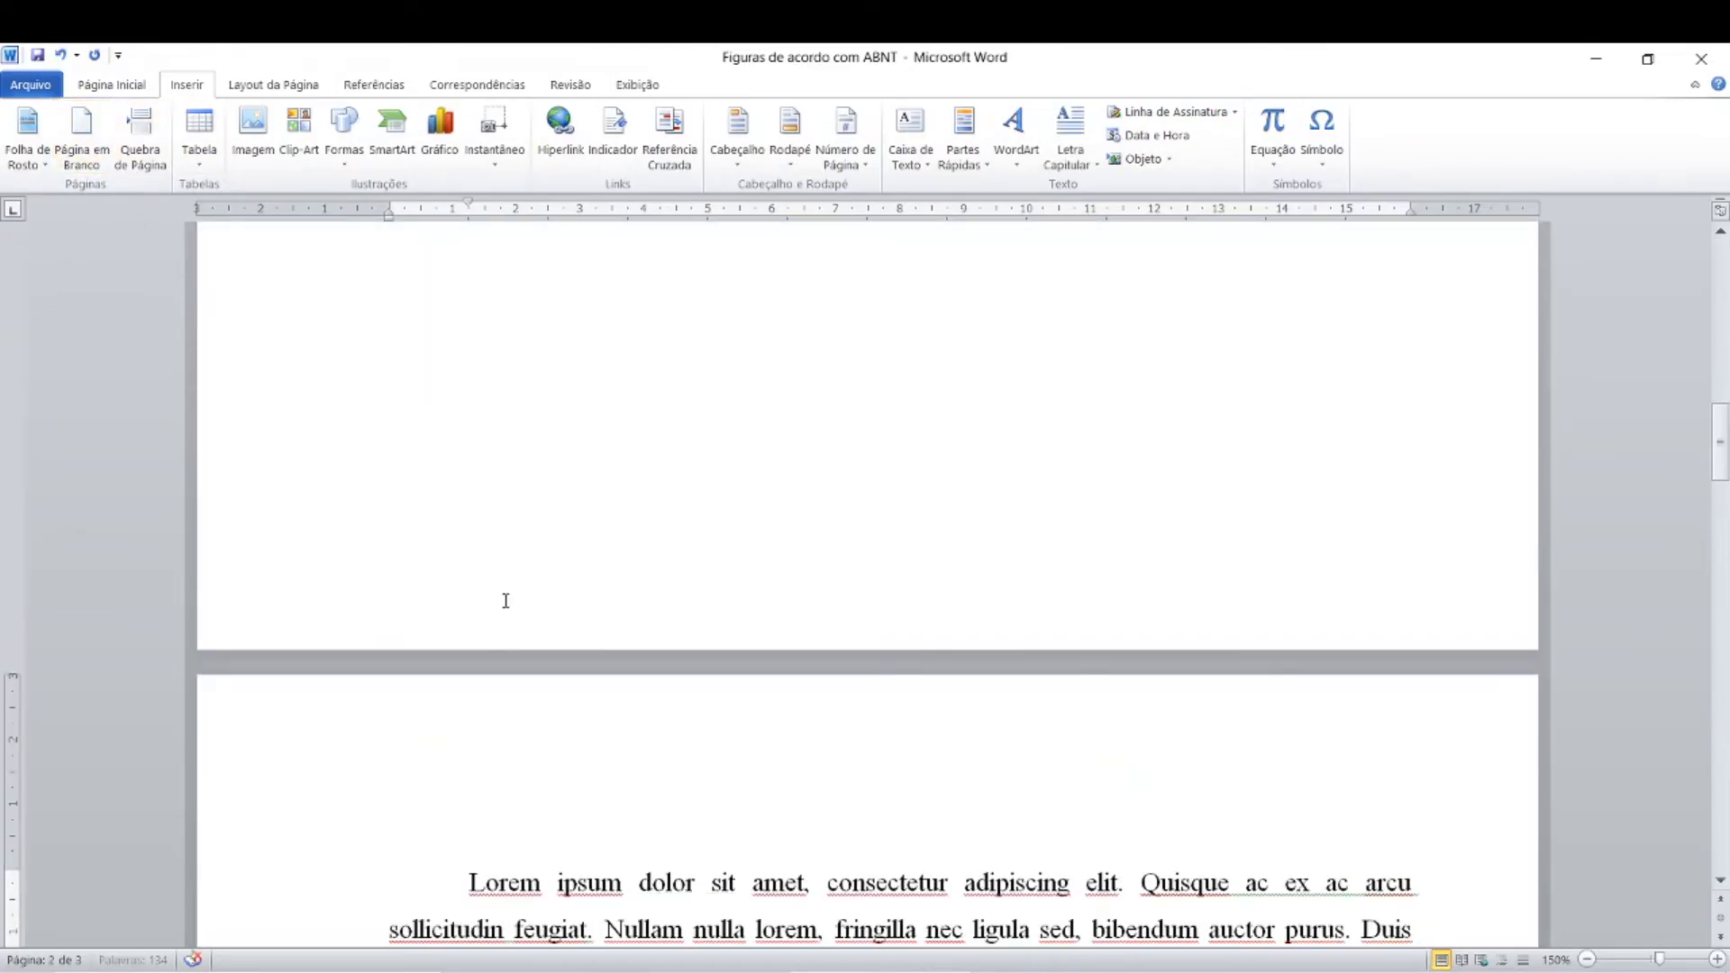
Step: Insert an index of illustrations for the "Figura" captions on the blank first page, using the template format and dotted tab leaders
{"action": "scroll", "coordinate": [712, 845], "scroll_direction": "down", "scroll_amount": 7}
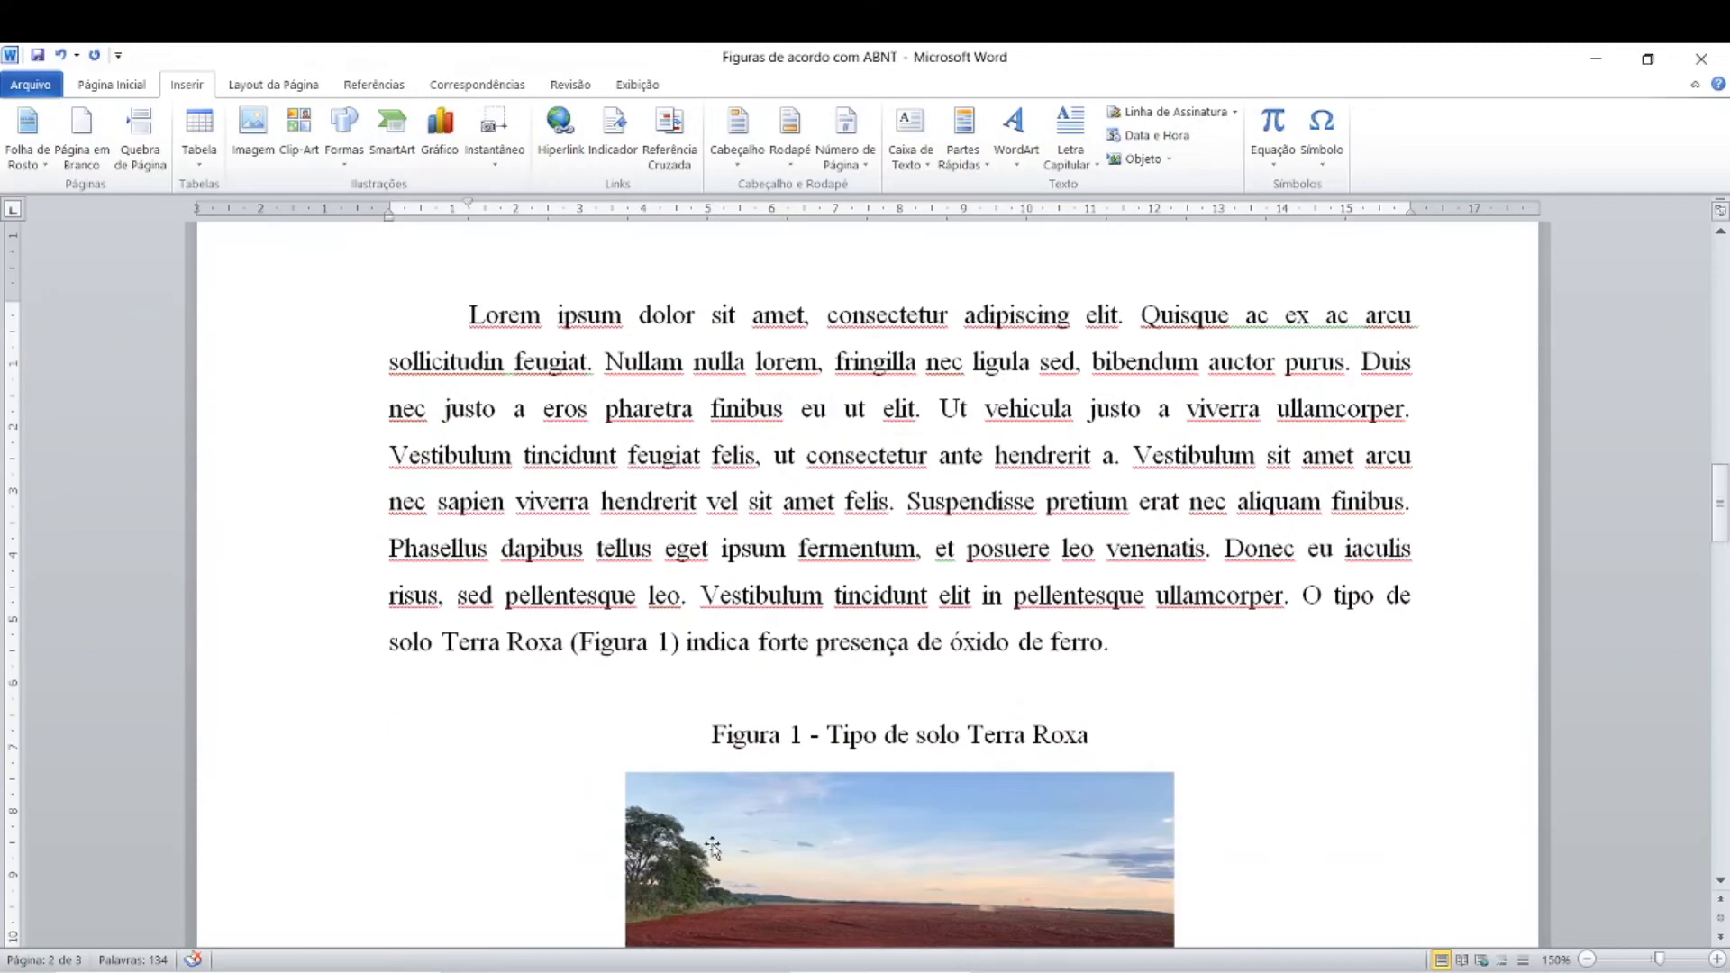
{"action": "scroll", "coordinate": [712, 848], "scroll_direction": "down", "scroll_amount": 2}
{"action": "scroll", "coordinate": [713, 844], "scroll_direction": "down", "scroll_amount": 2}
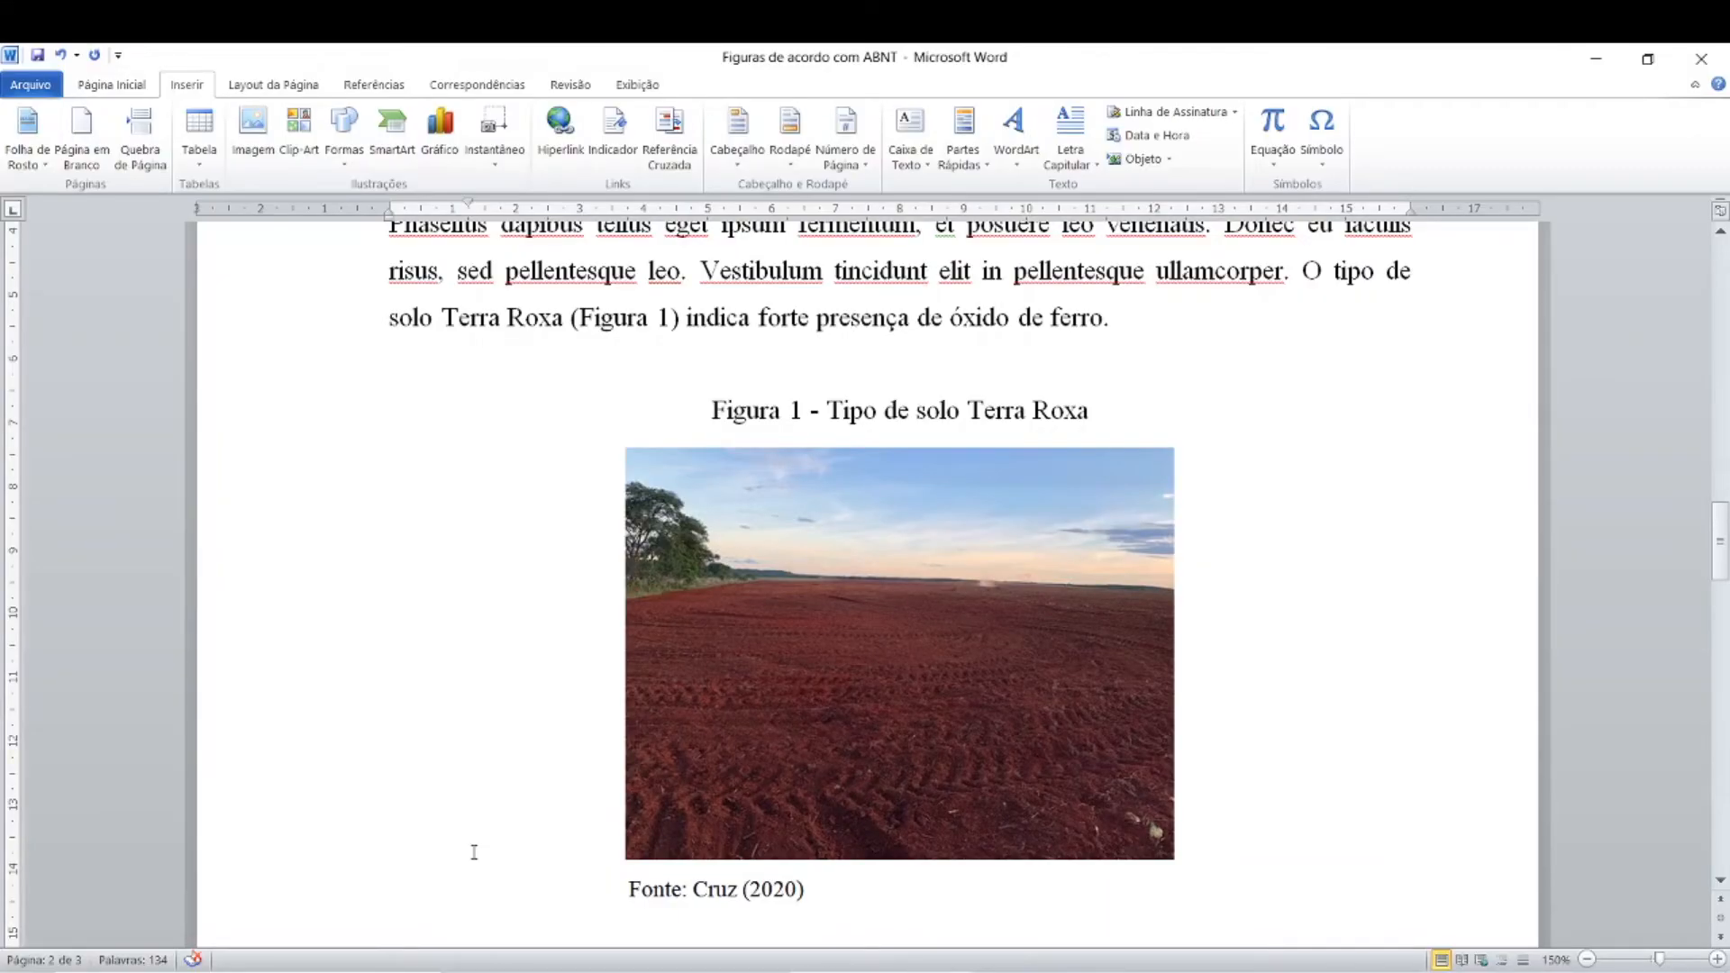
{"action": "scroll", "coordinate": [475, 852], "scroll_direction": "down", "scroll_amount": 1}
{"action": "scroll", "coordinate": [475, 851], "scroll_direction": "up", "scroll_amount": 10}
{"action": "scroll", "coordinate": [474, 852], "scroll_direction": "up", "scroll_amount": 15}
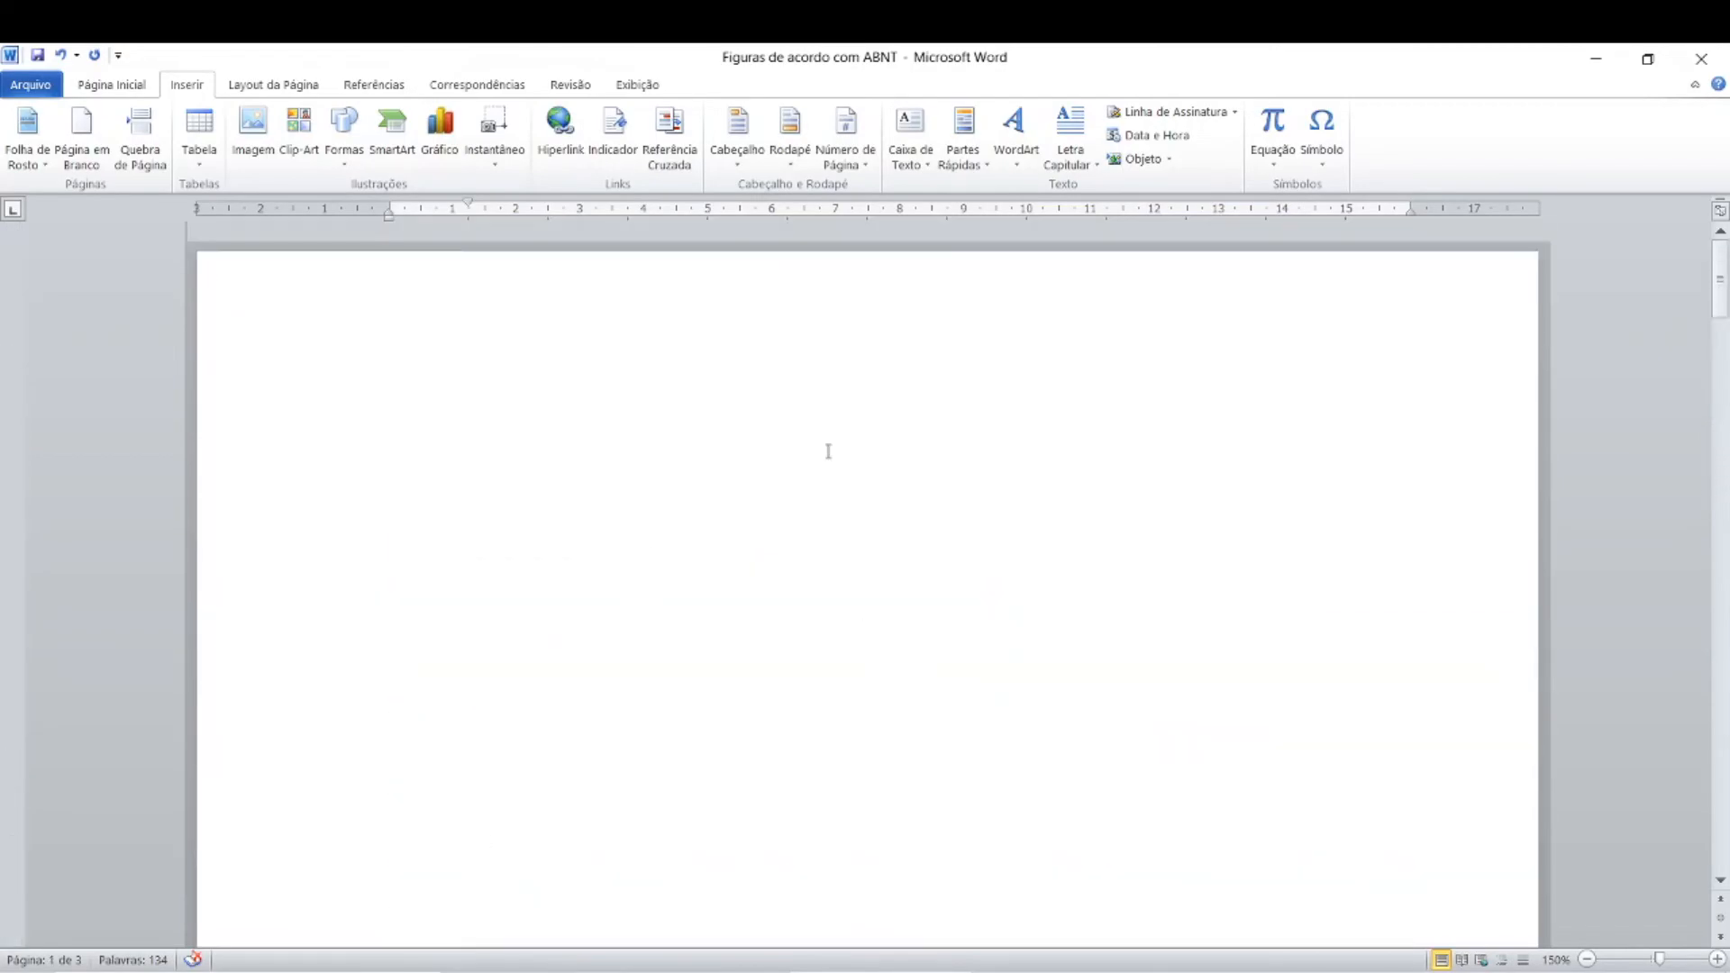
{"action": "left_click", "coordinate": [828, 451]}
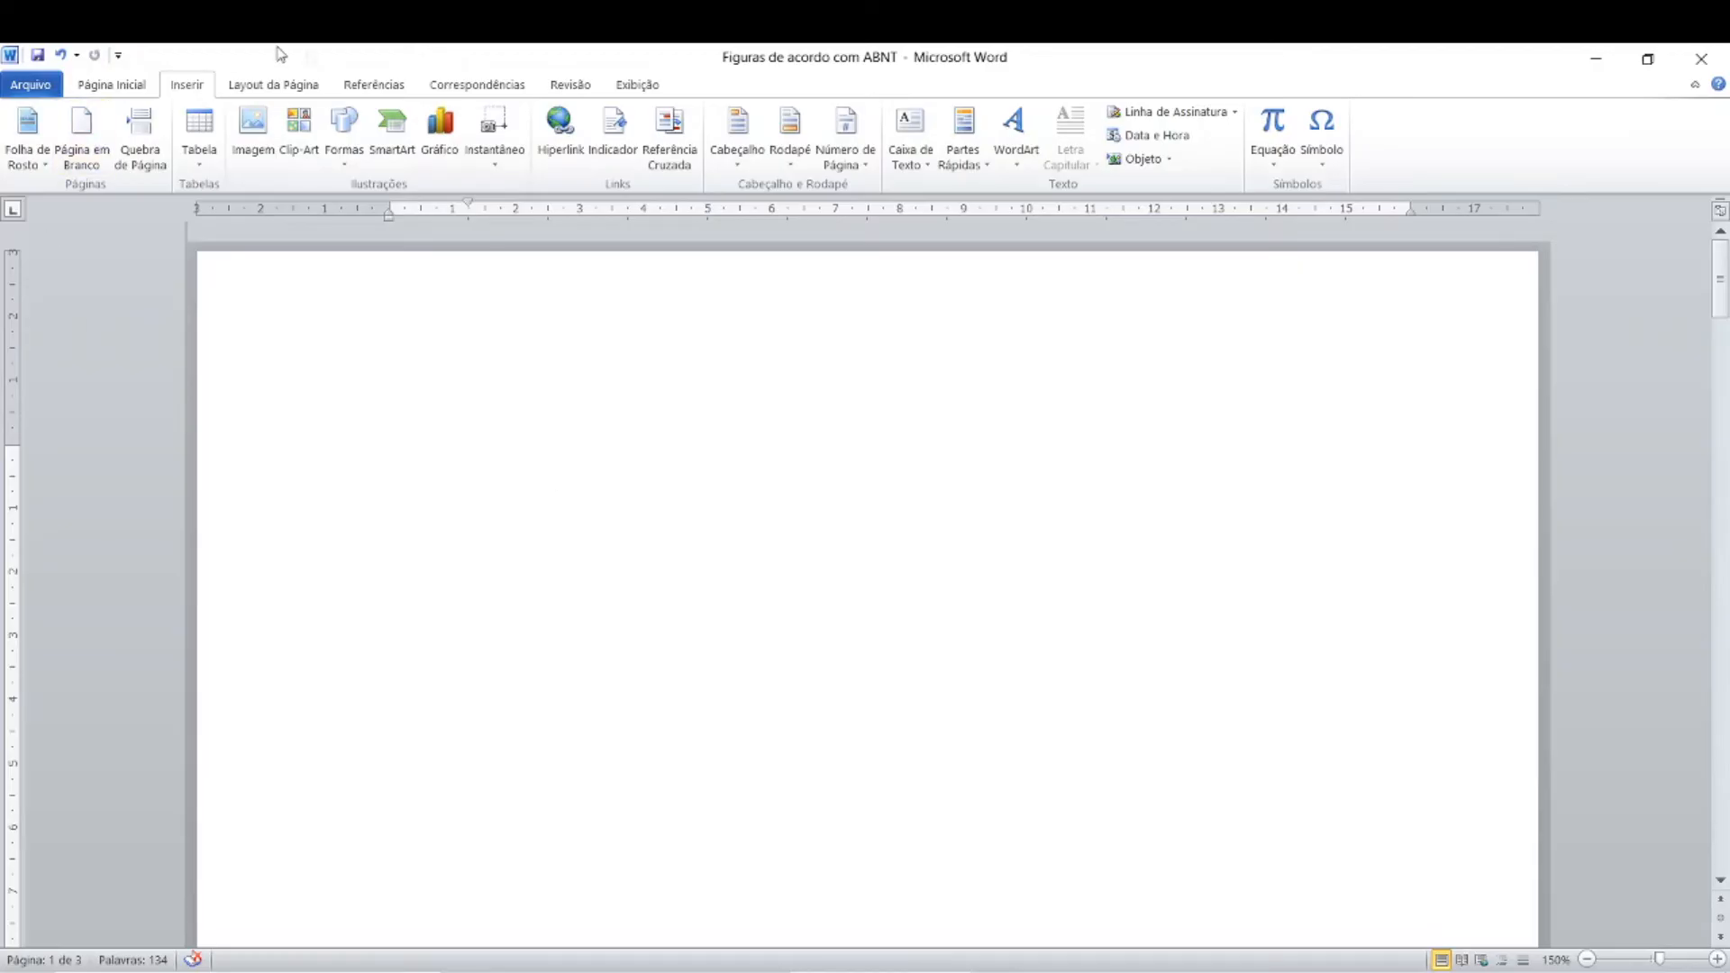
{"action": "left_click", "coordinate": [374, 90]}
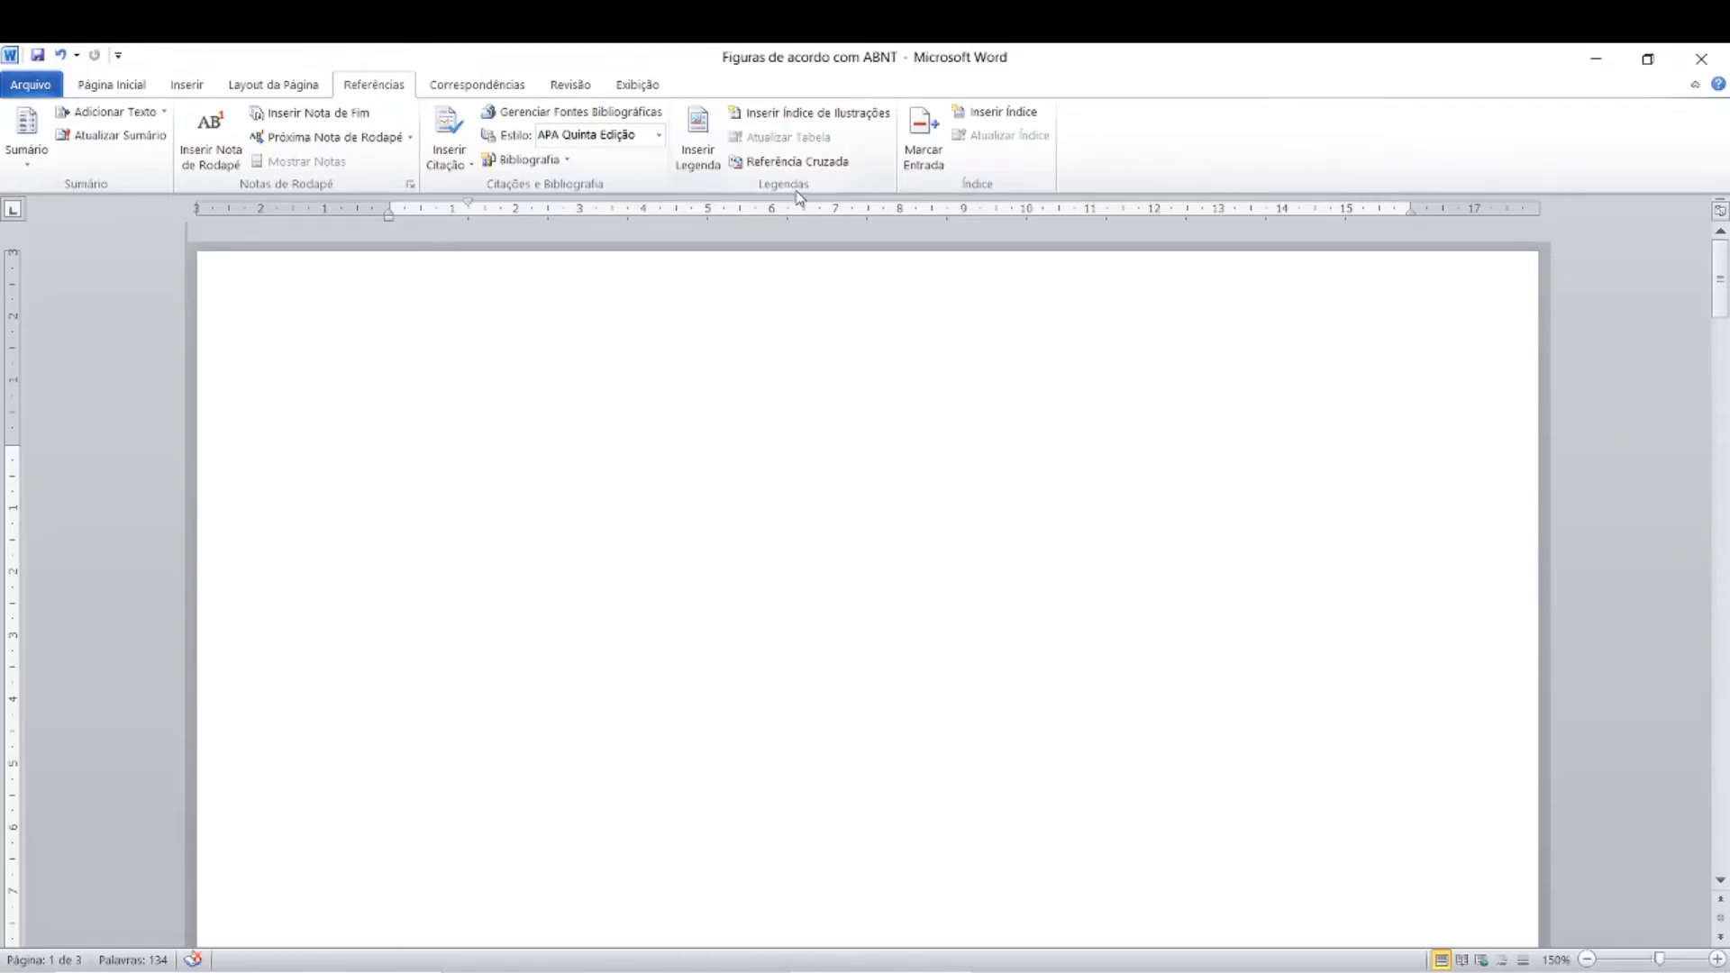
{"action": "left_click", "coordinate": [781, 115]}
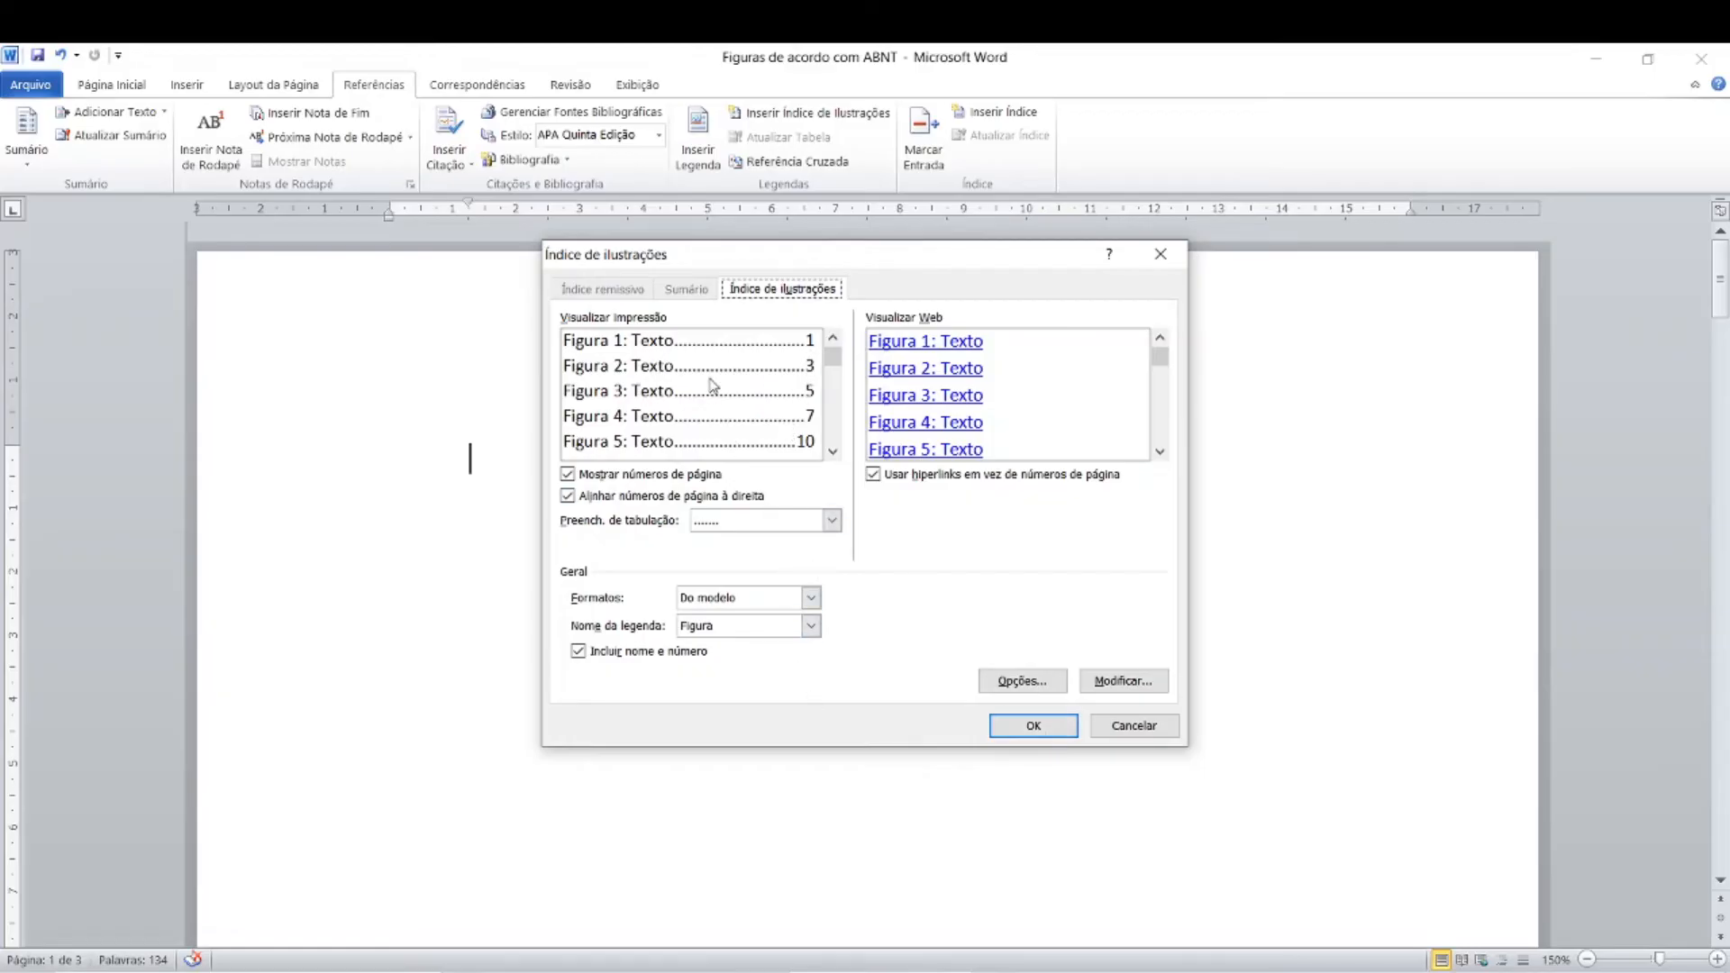
{"action": "left_click", "coordinate": [1033, 732]}
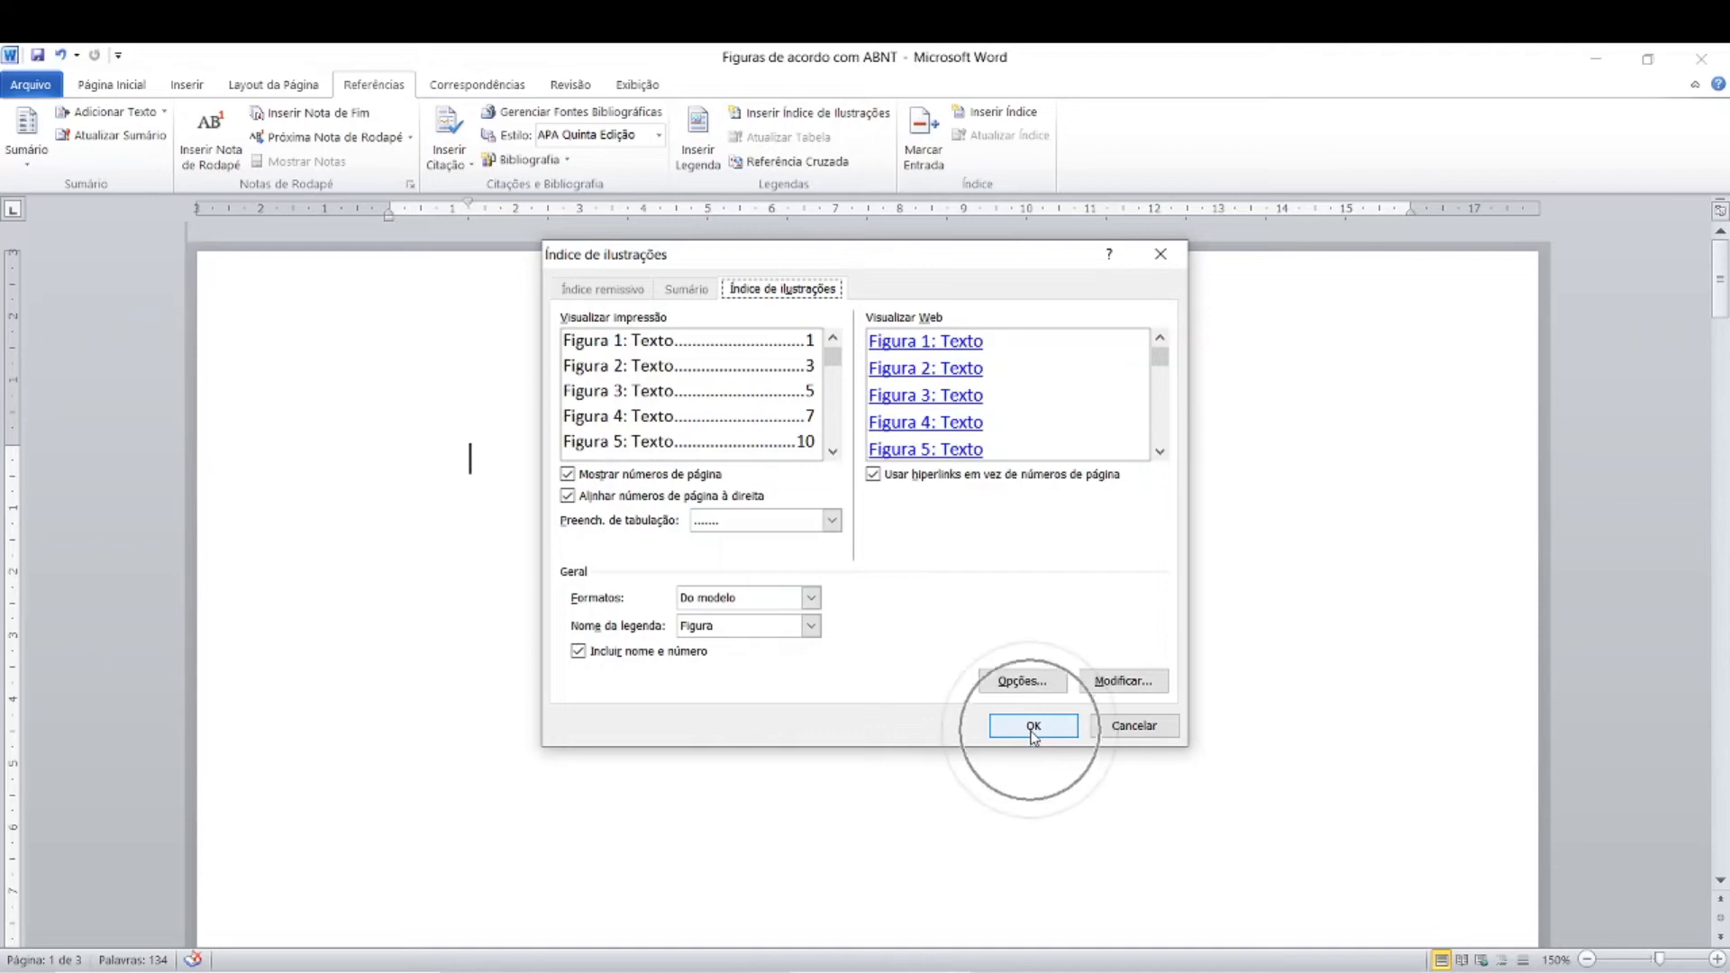
Step: Add the heading "LISTA DE ILUSTRAÇÃO" above the illustration index, leaving a blank line between them
{"action": "left_click", "coordinate": [382, 463]}
{"action": "left_click", "coordinate": [364, 486]}
{"action": "left_click", "coordinate": [400, 485]}
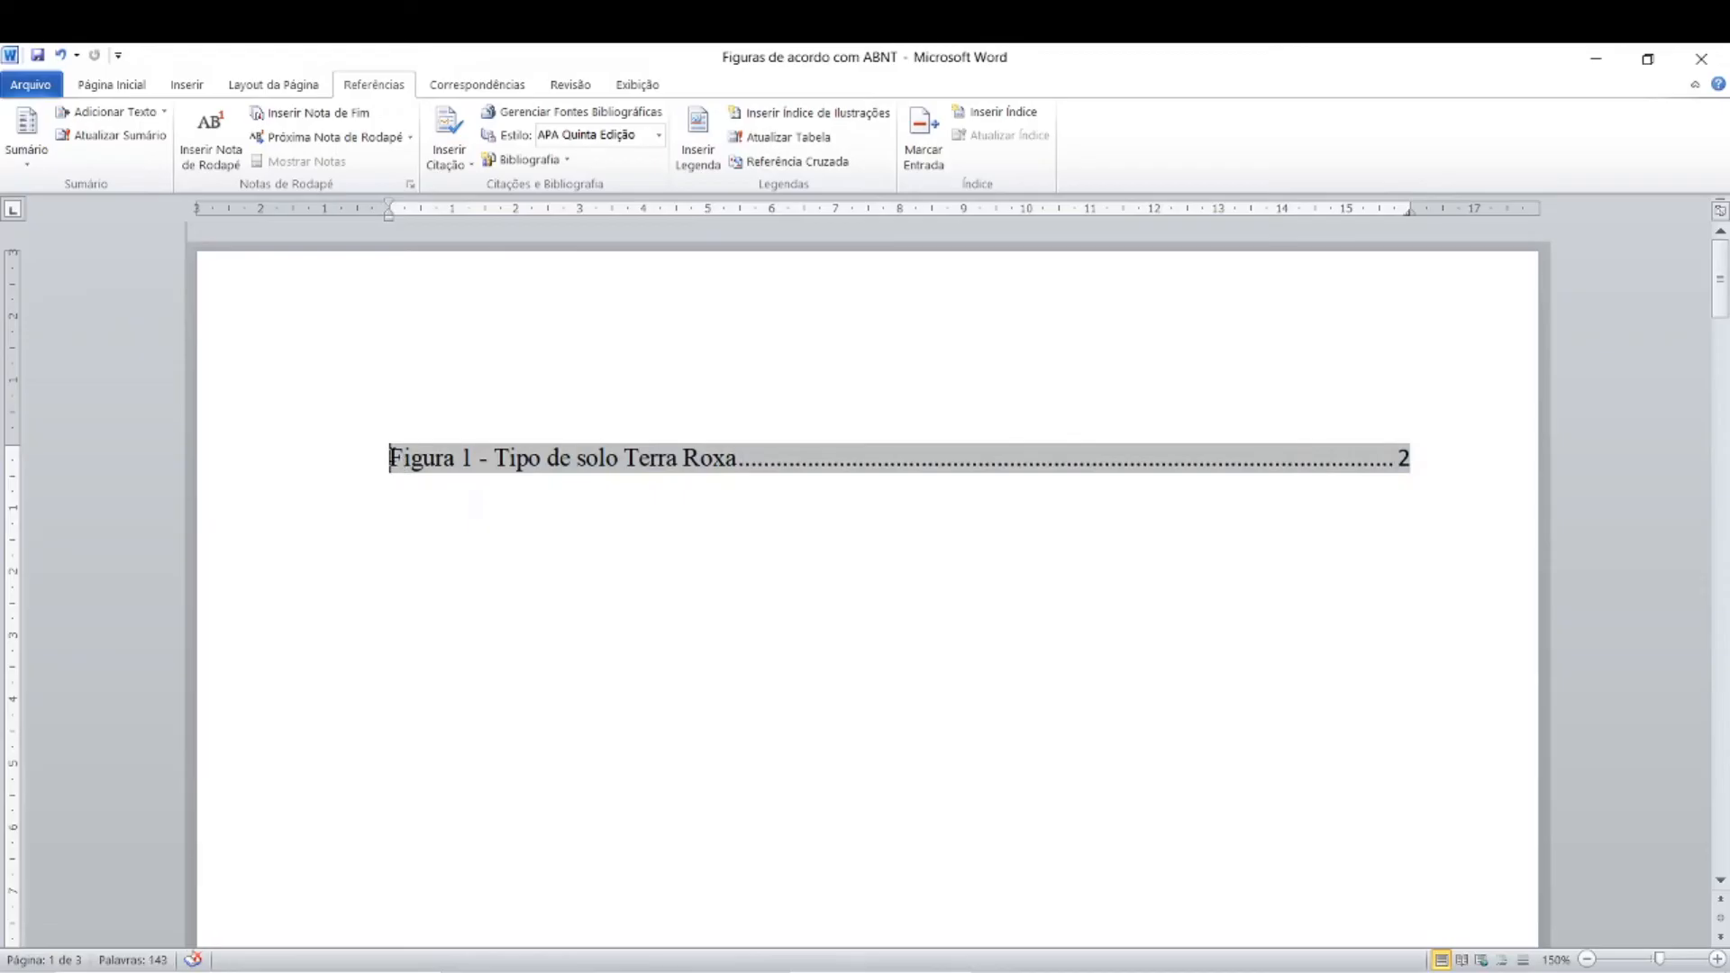
{"action": "key", "text": "Return"}
{"action": "key", "text": "Up"}
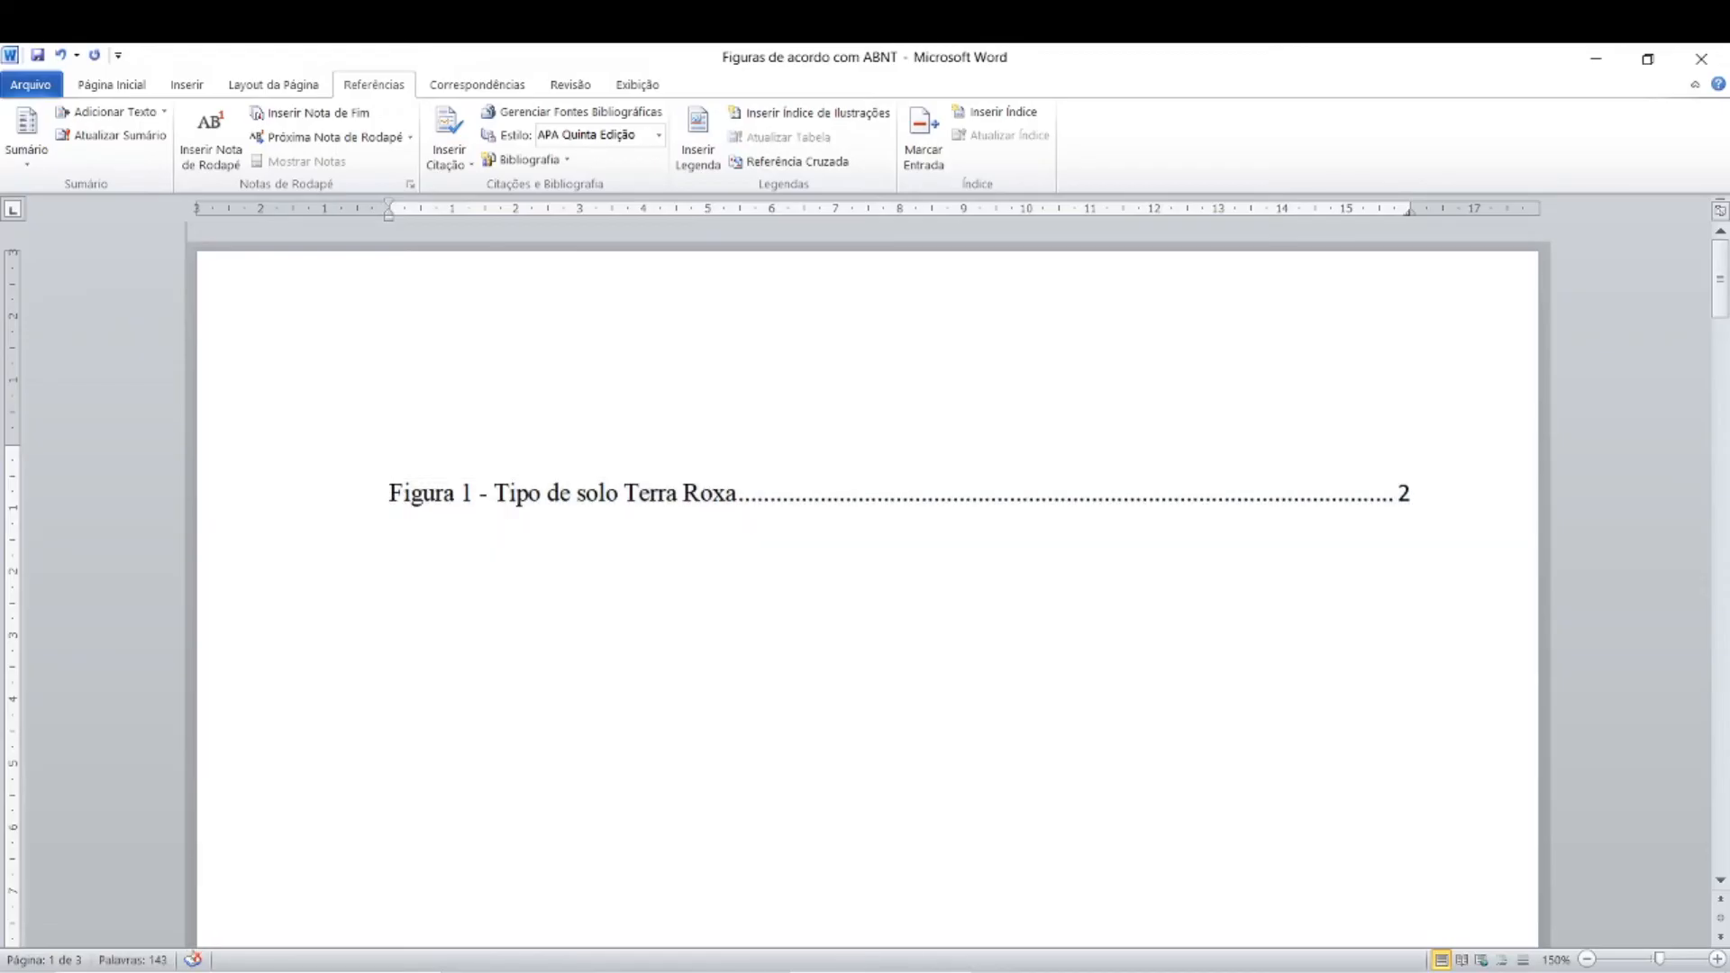
{"action": "key", "text": "Return"}
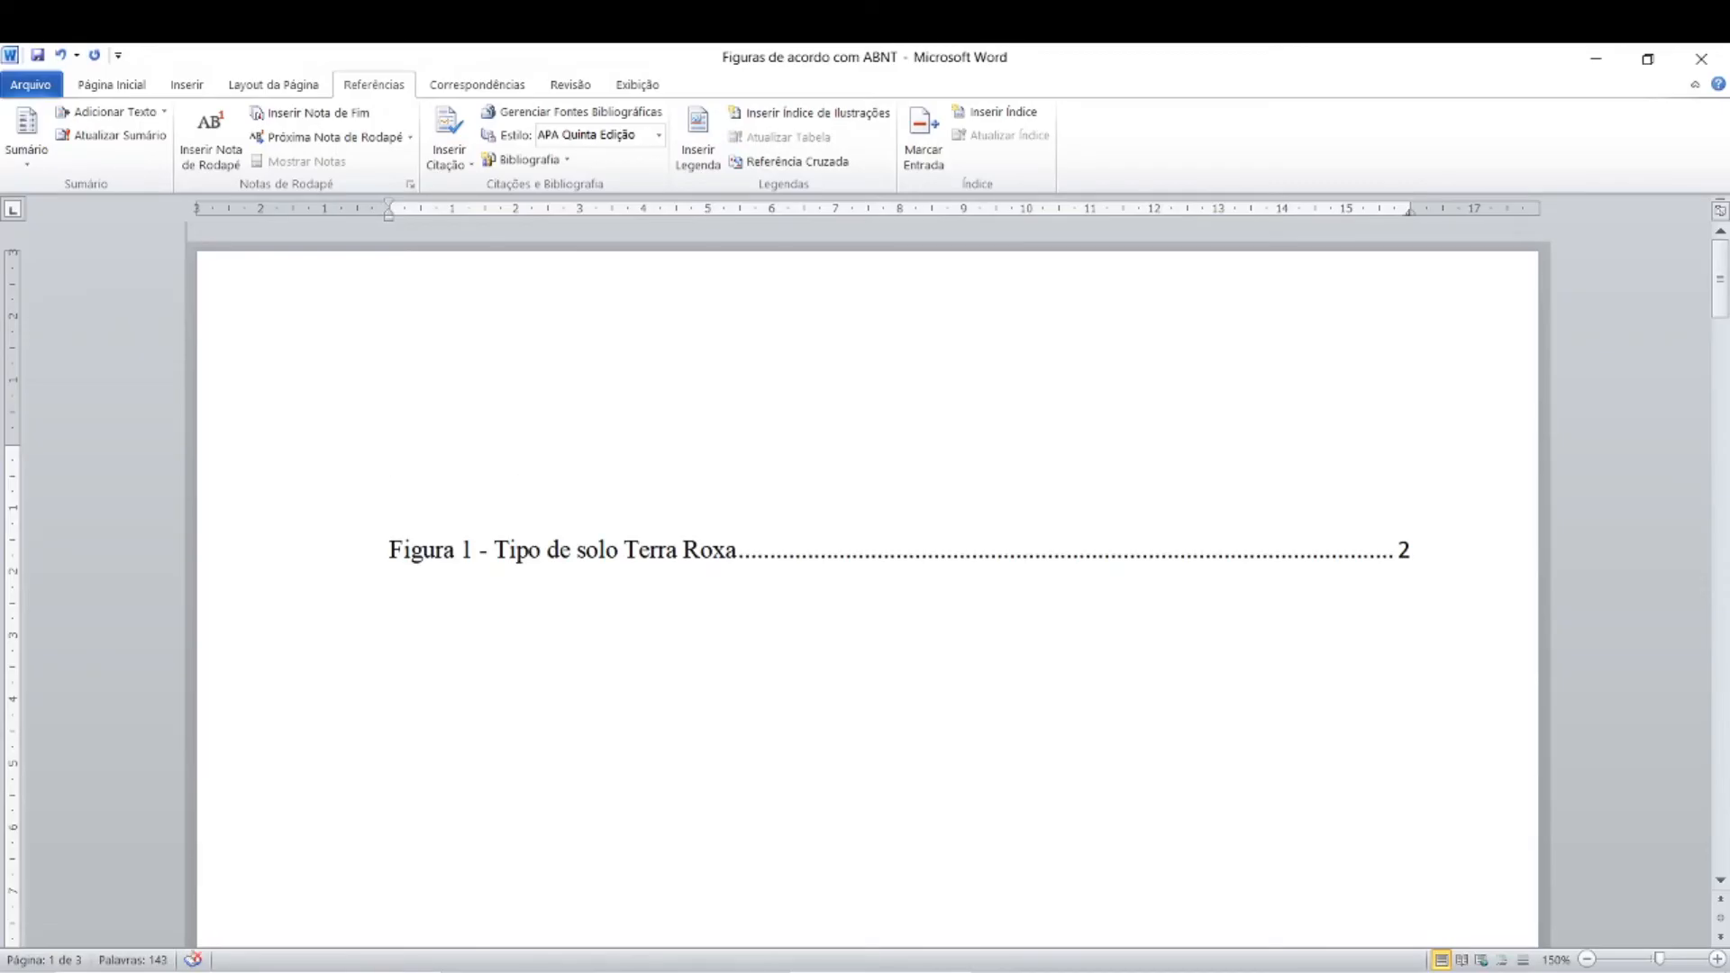
{"action": "type", "text": "LISTA DE ILUSTRAÇÃO"}
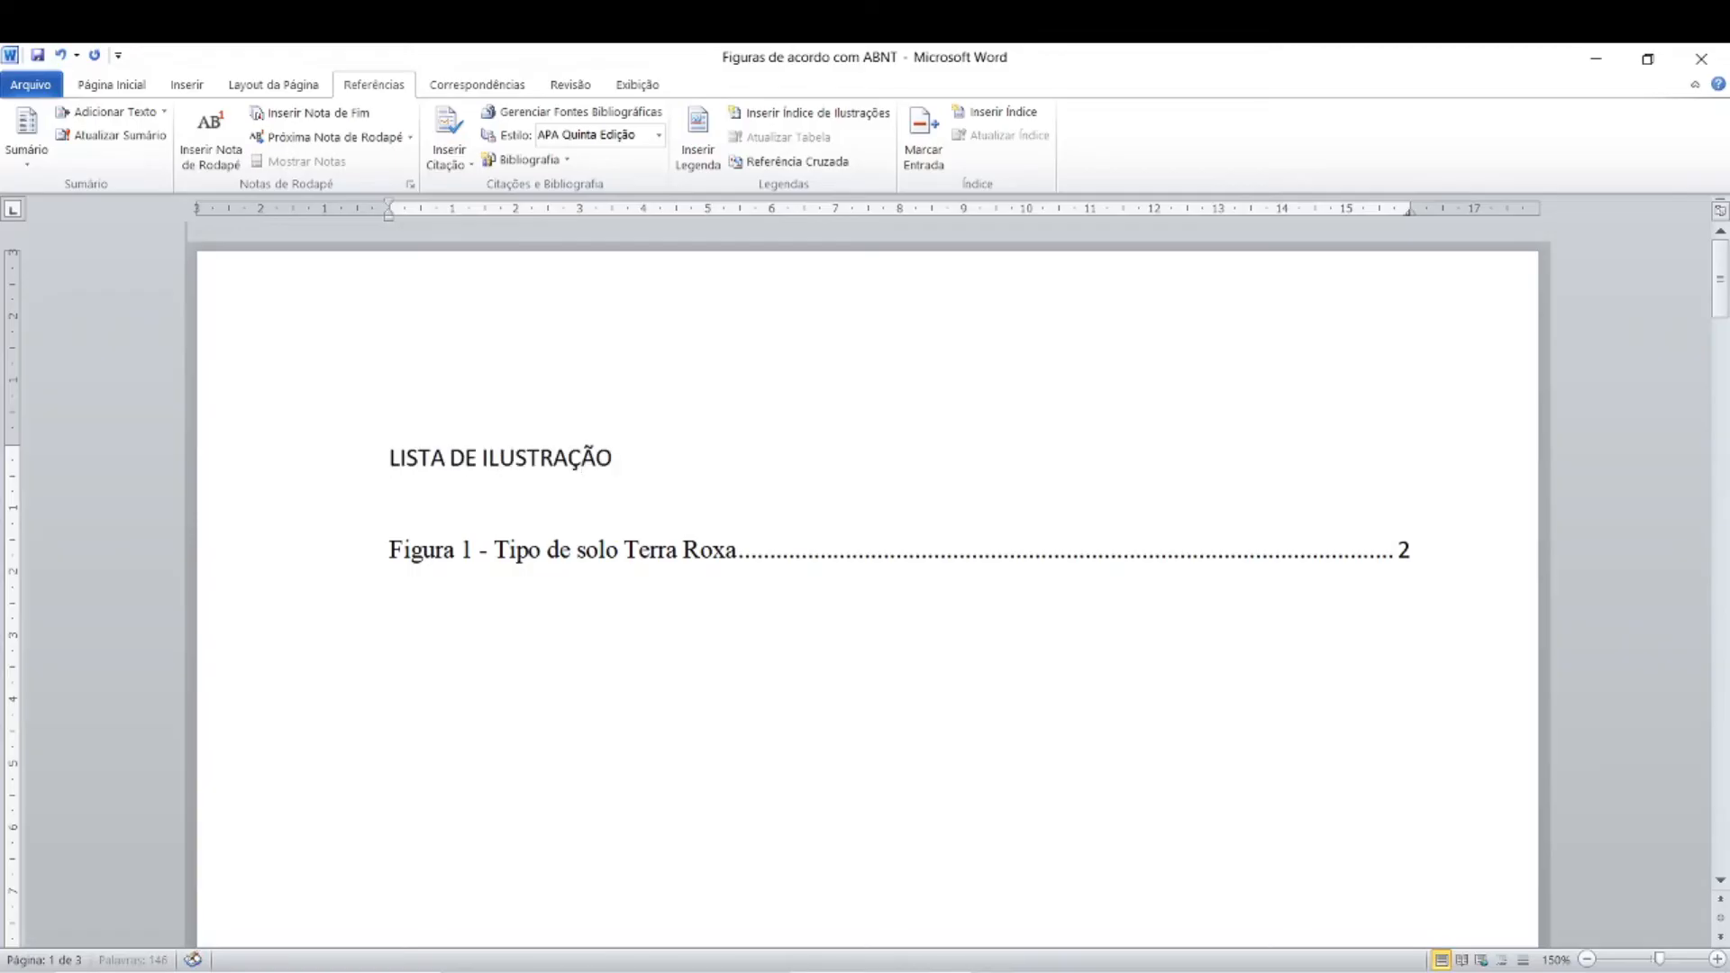
Step: Format the "LISTA DE ILUSTRAÇÃO" heading as Times New Roman, size 12, centered and bold
{"action": "left_click_drag", "start_coordinate": [391, 457], "coordinate": [712, 467]}
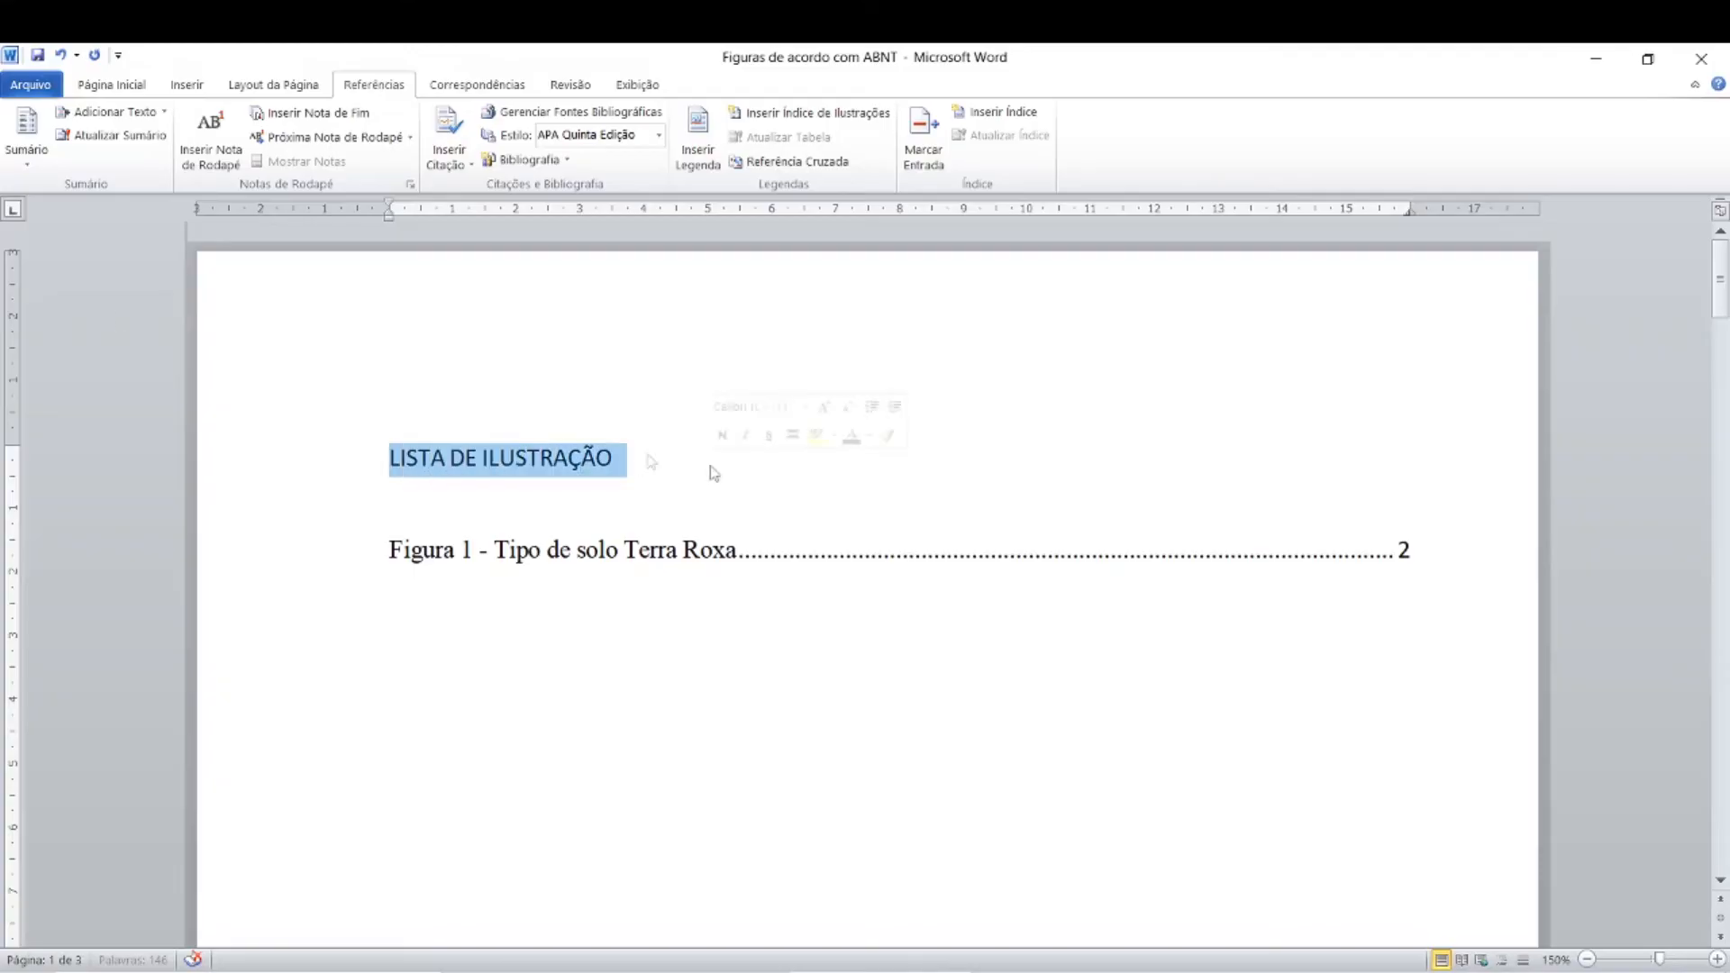
{"action": "left_click", "coordinate": [139, 86]}
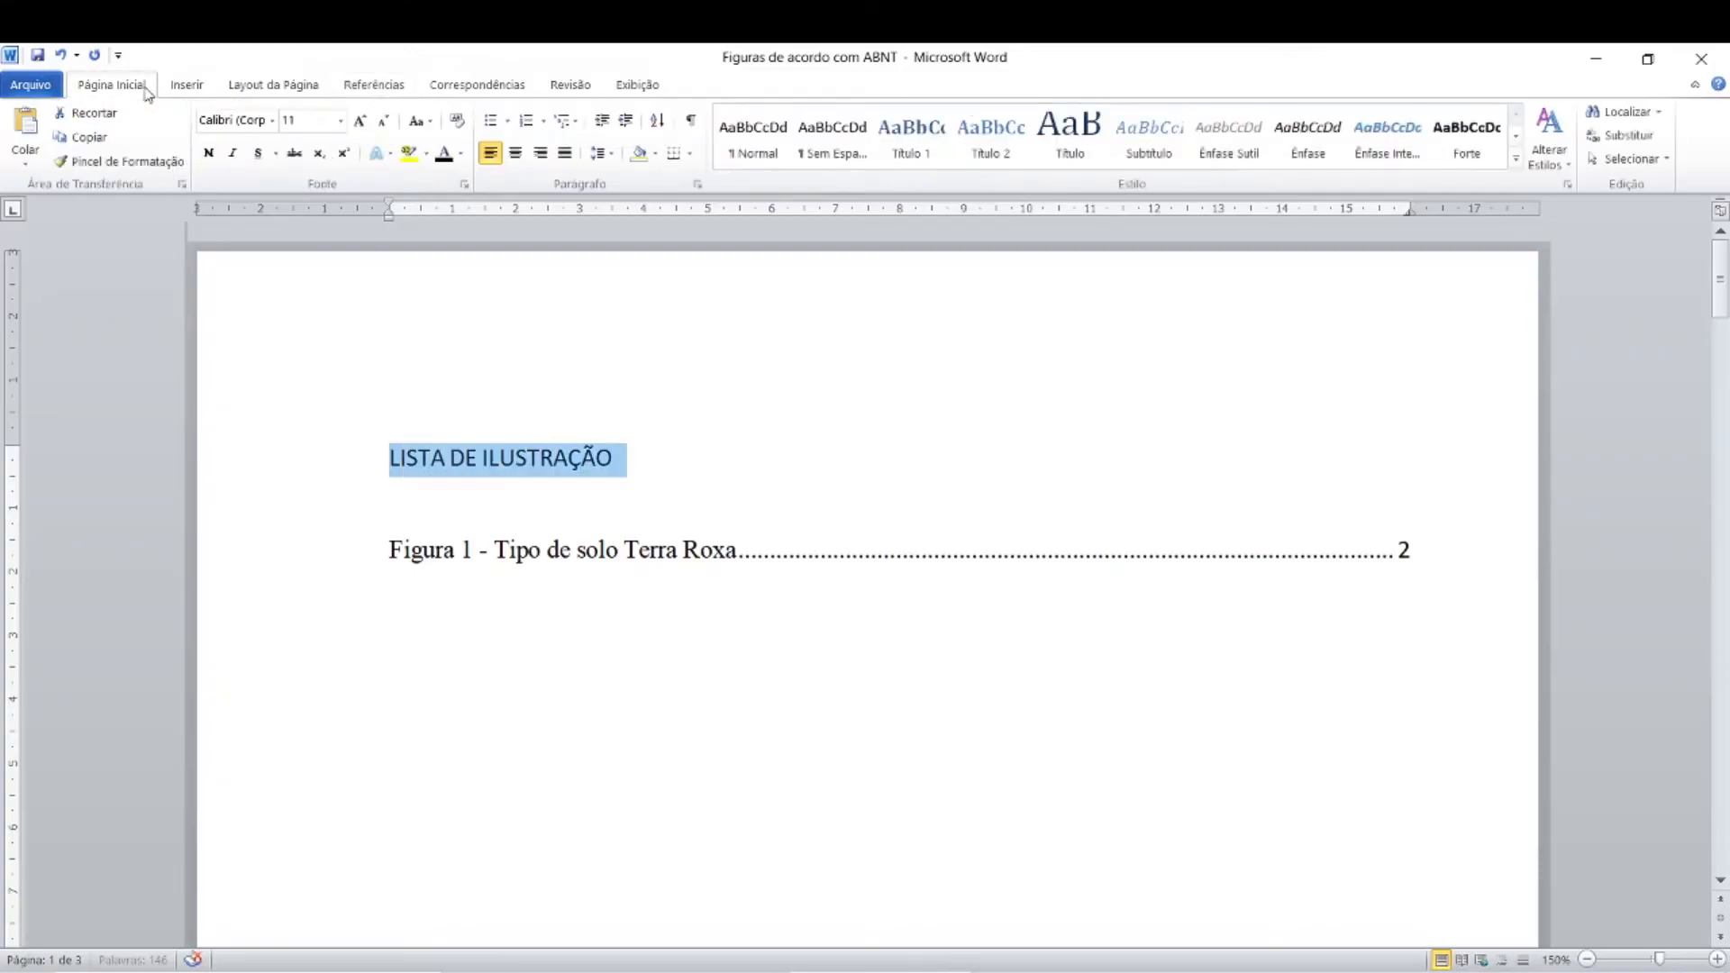
{"action": "left_click", "coordinate": [272, 123]}
{"action": "left_click", "coordinate": [300, 243]}
{"action": "left_click", "coordinate": [341, 120]}
{"action": "left_click", "coordinate": [296, 222]}
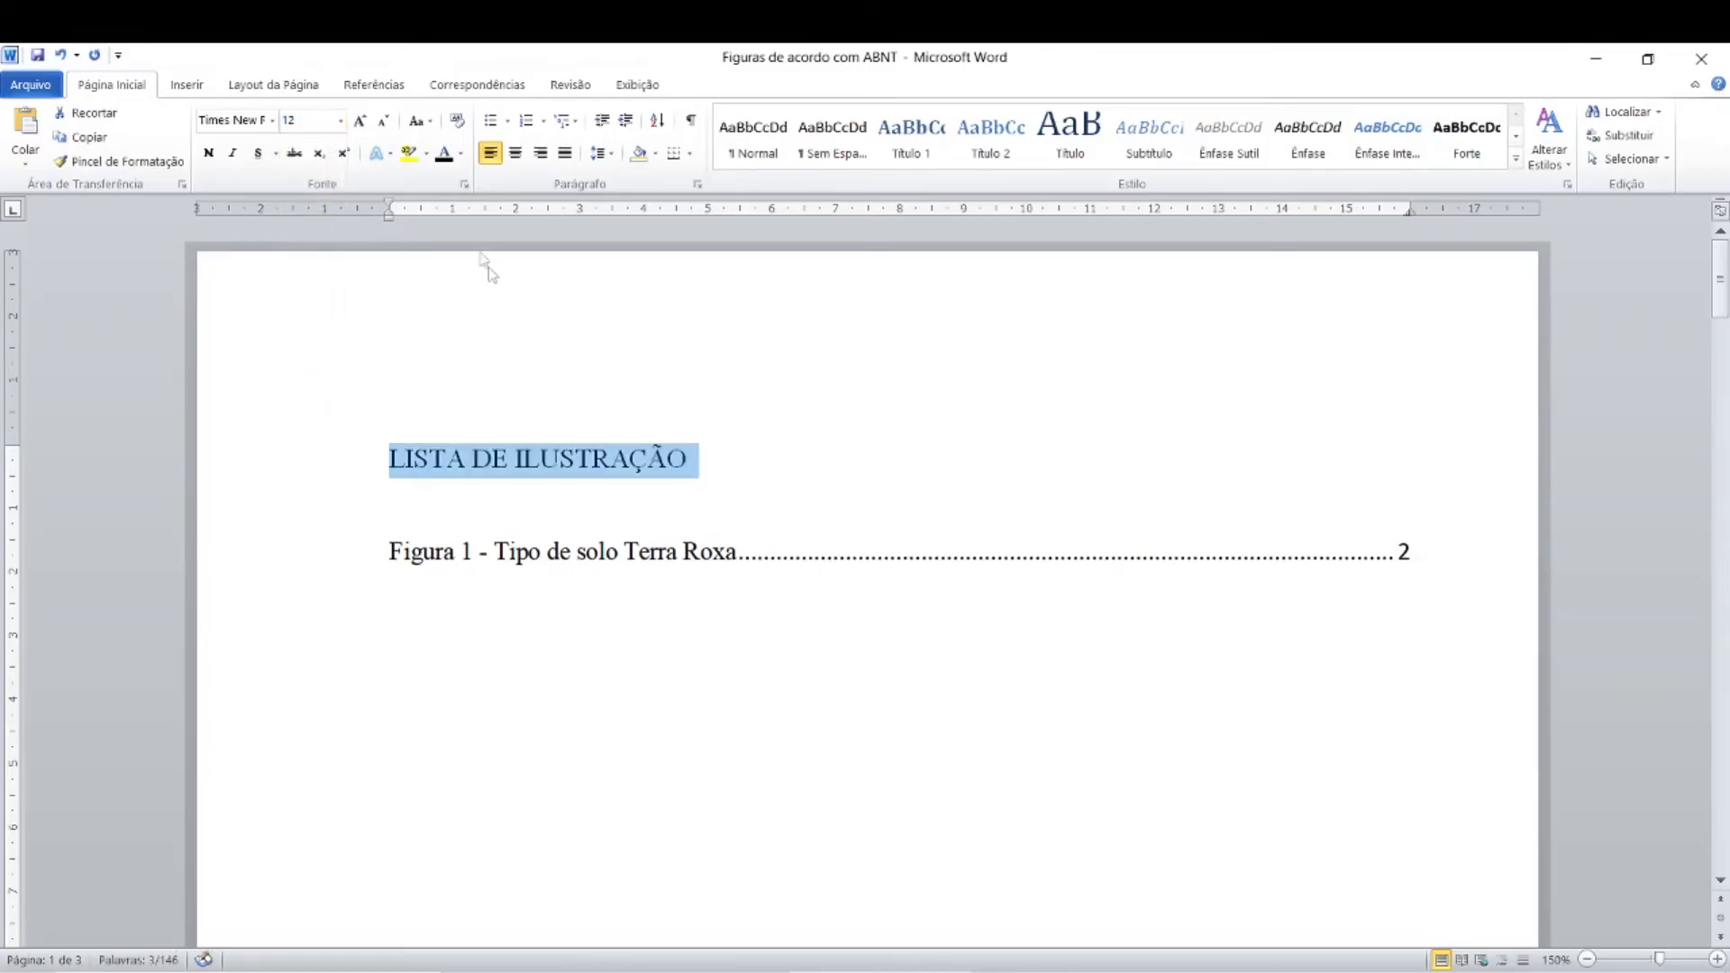
{"action": "left_click", "coordinate": [514, 157]}
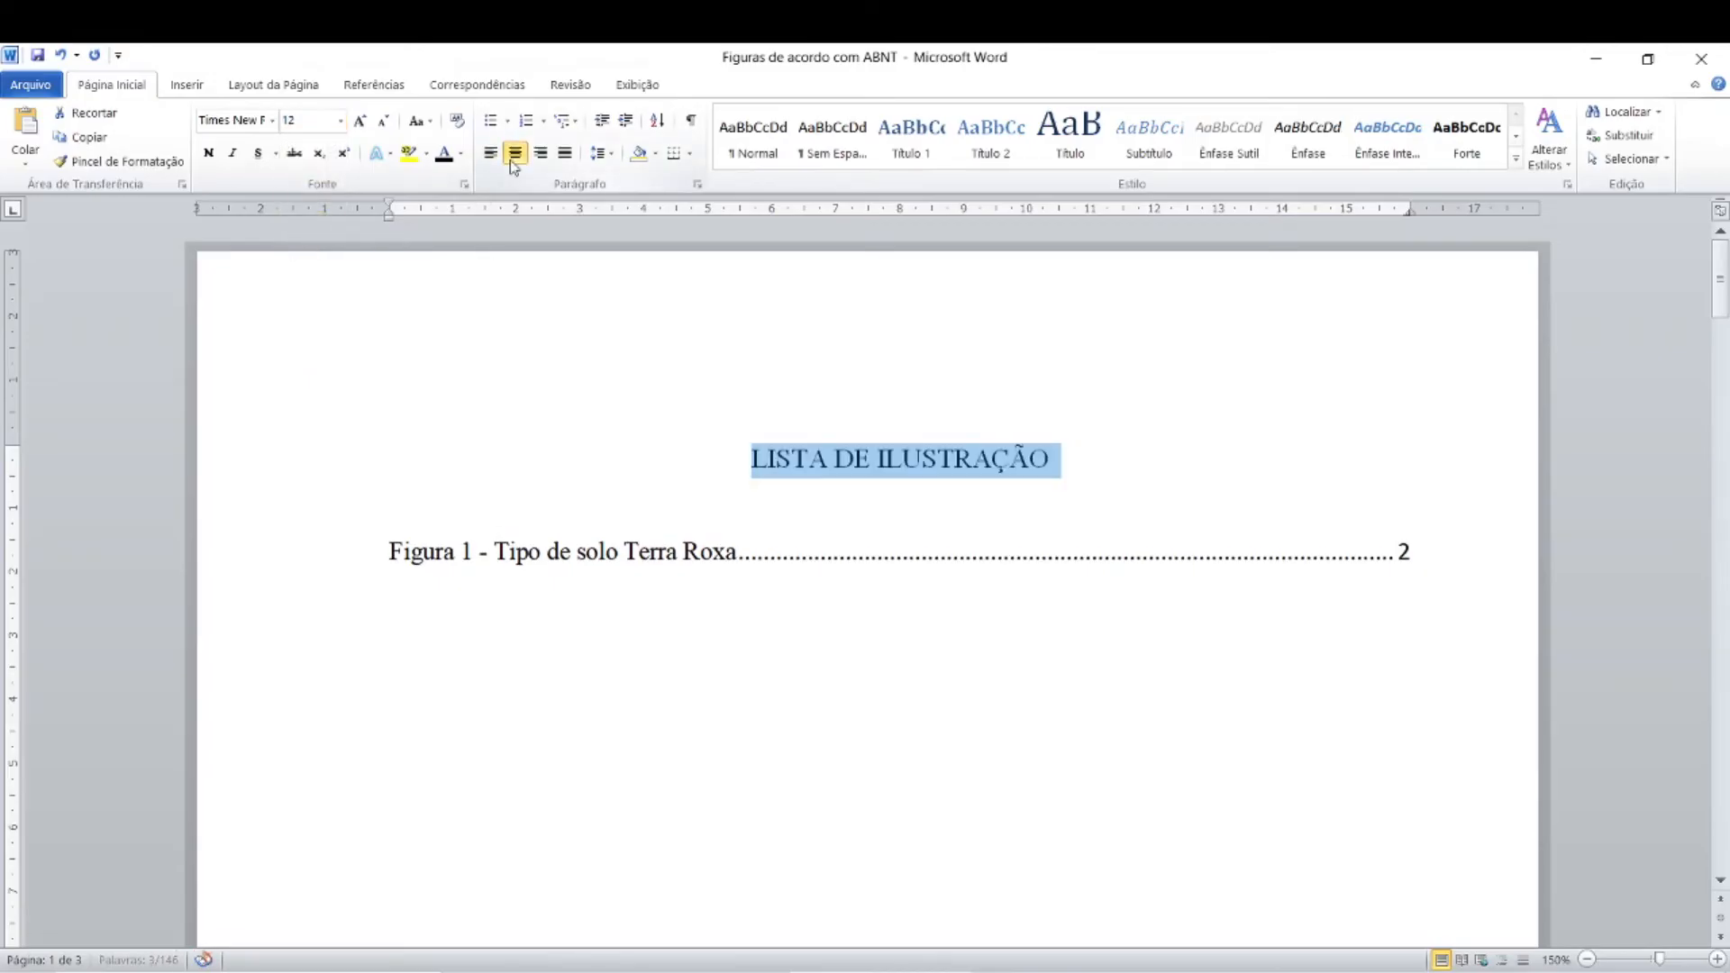
{"action": "left_click", "coordinate": [208, 155]}
Step: Set the heading's line spacing to 1.5 and keep one blank line below it with no space after the paragraph
{"action": "left_click", "coordinate": [538, 492]}
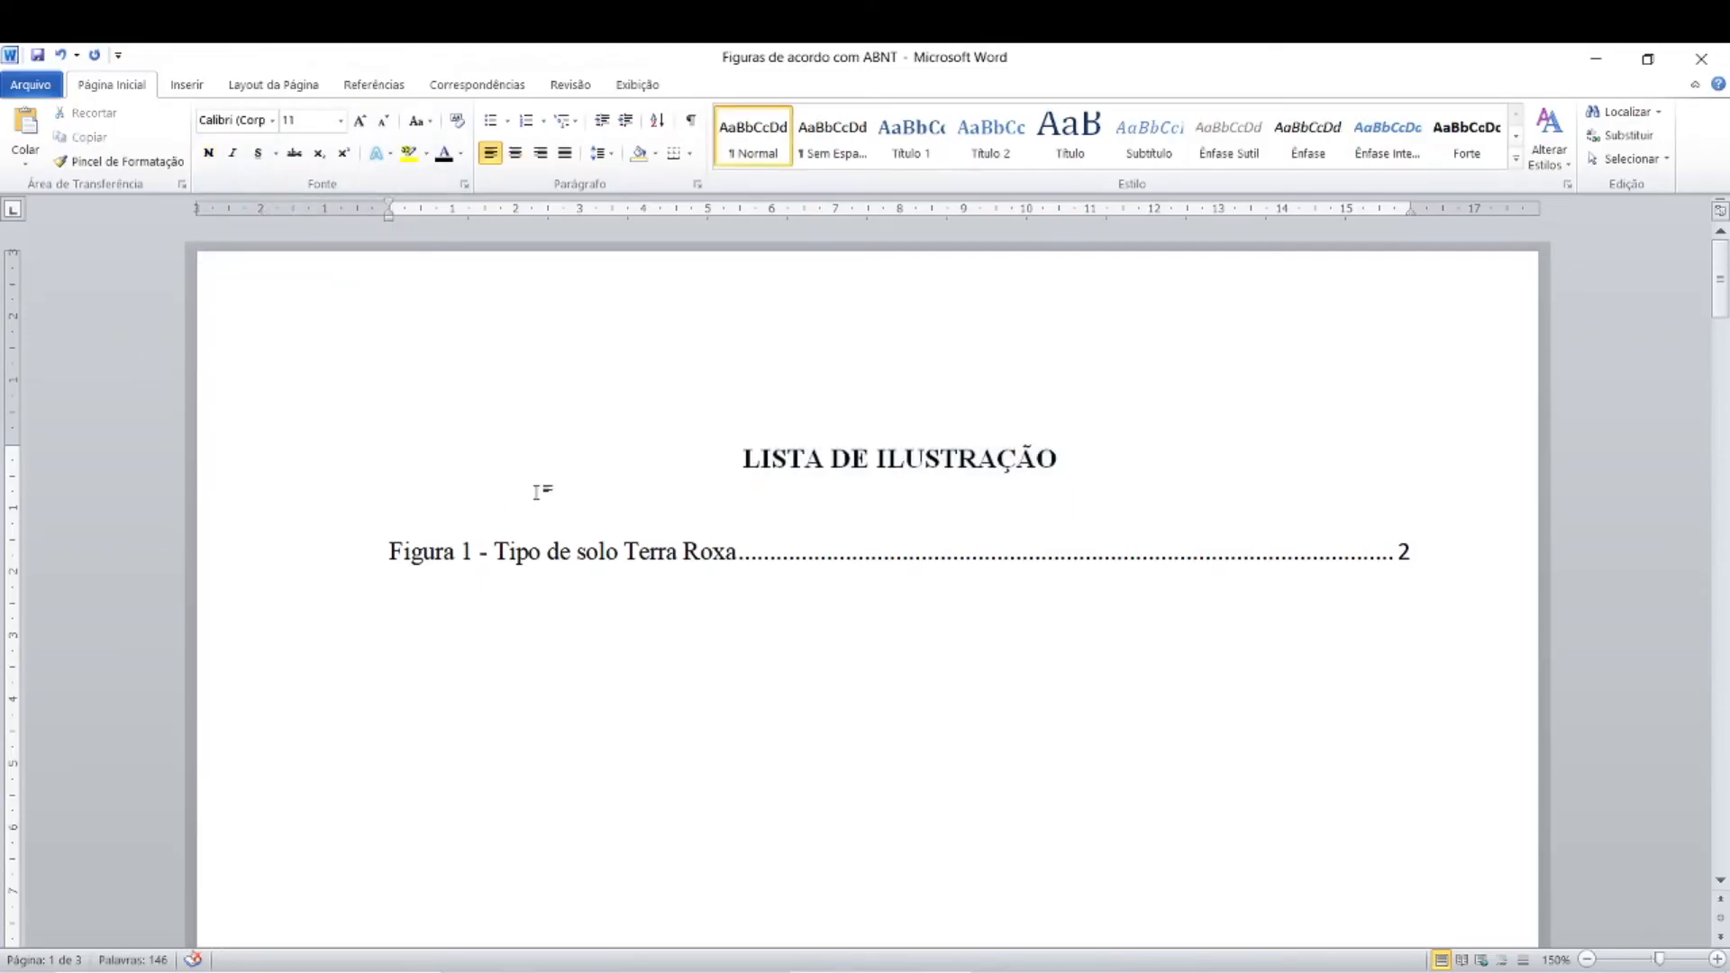
{"action": "key", "text": "Delete"}
{"action": "left_click", "coordinate": [1068, 457]}
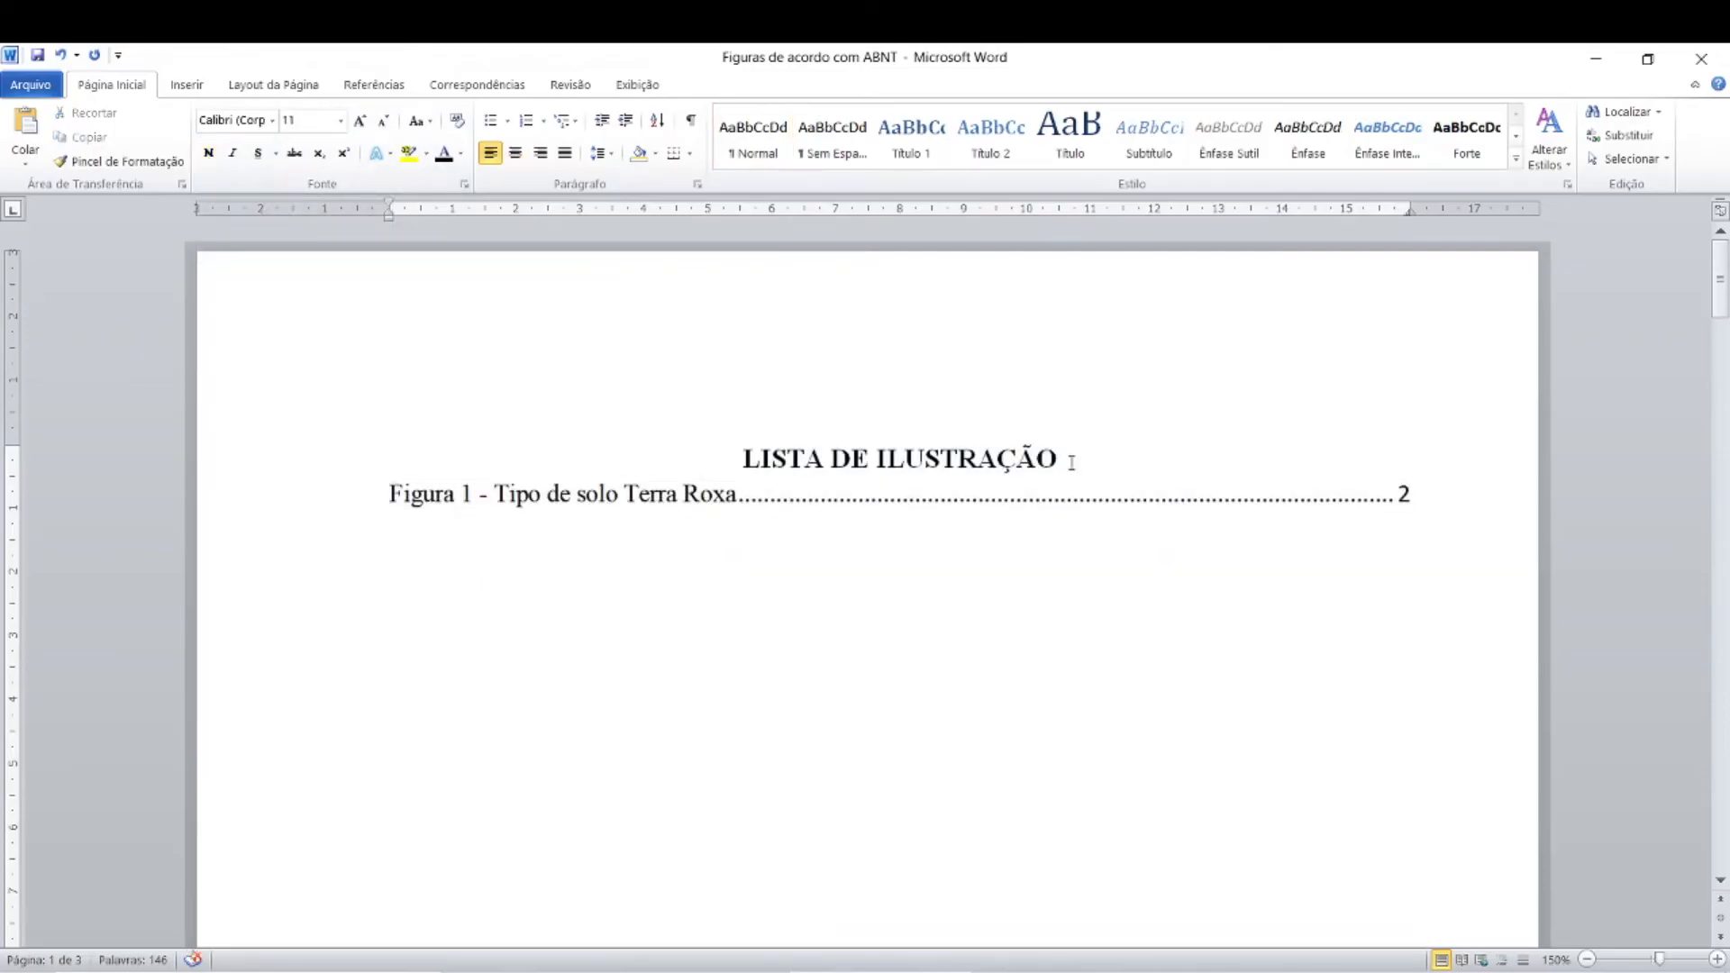
{"action": "left_click", "coordinate": [608, 155]}
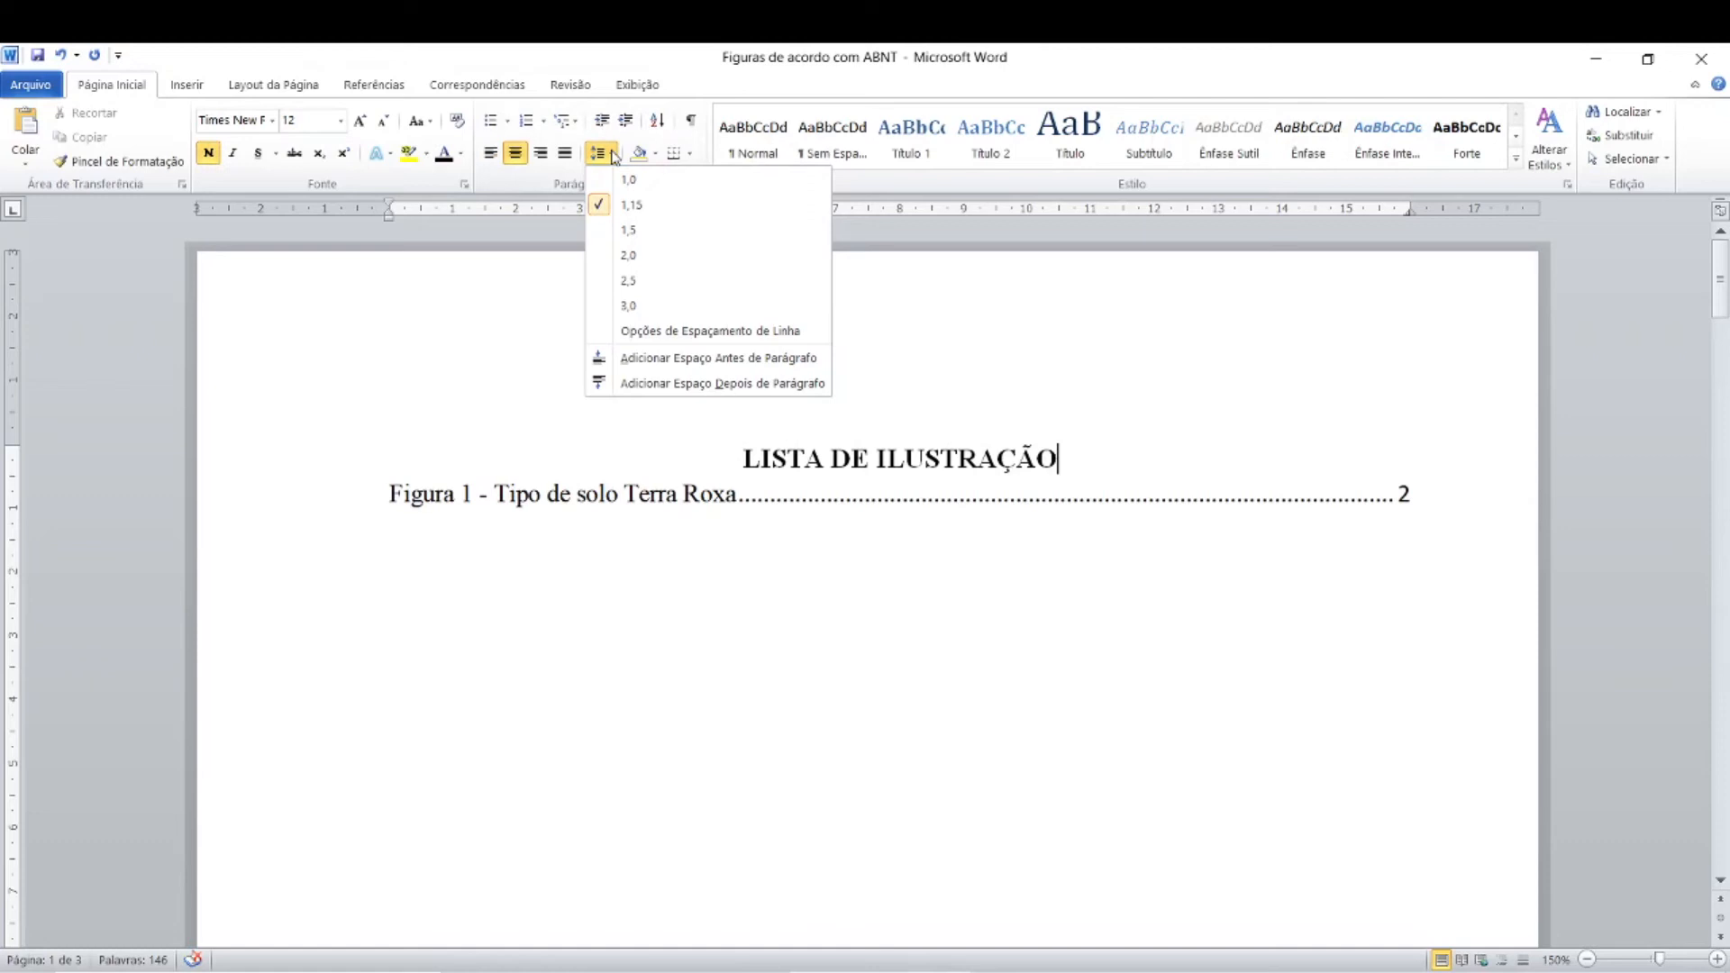
{"action": "left_click", "coordinate": [621, 229]}
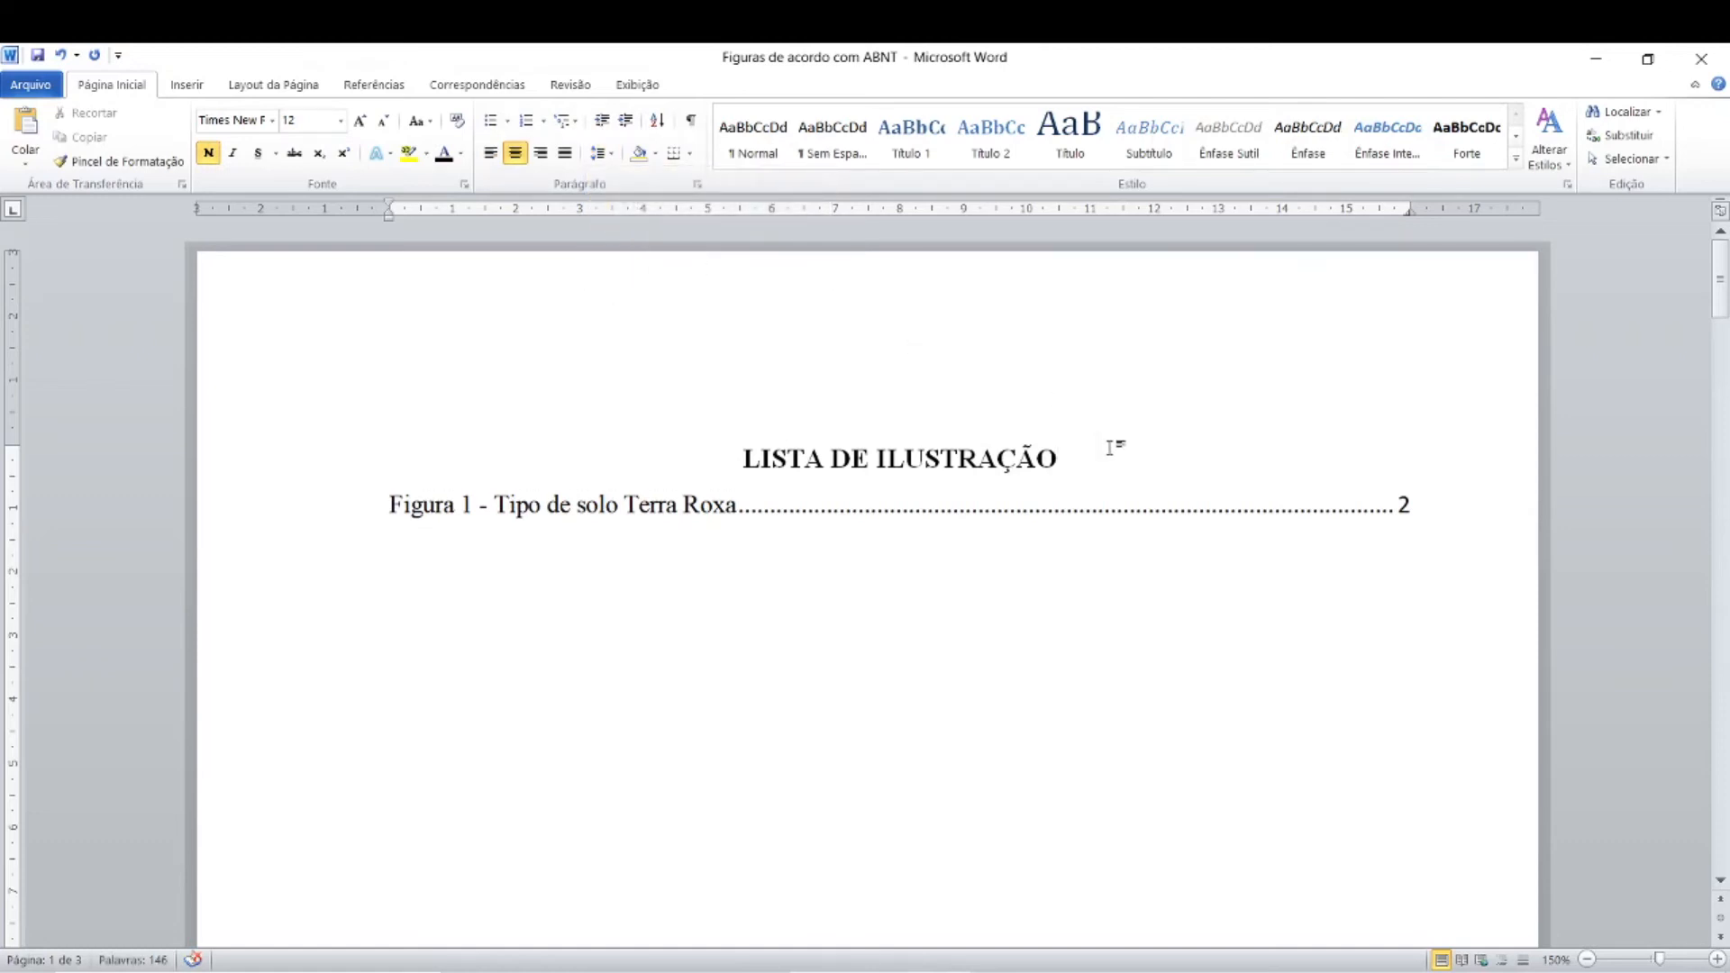
{"action": "key", "text": "Return"}
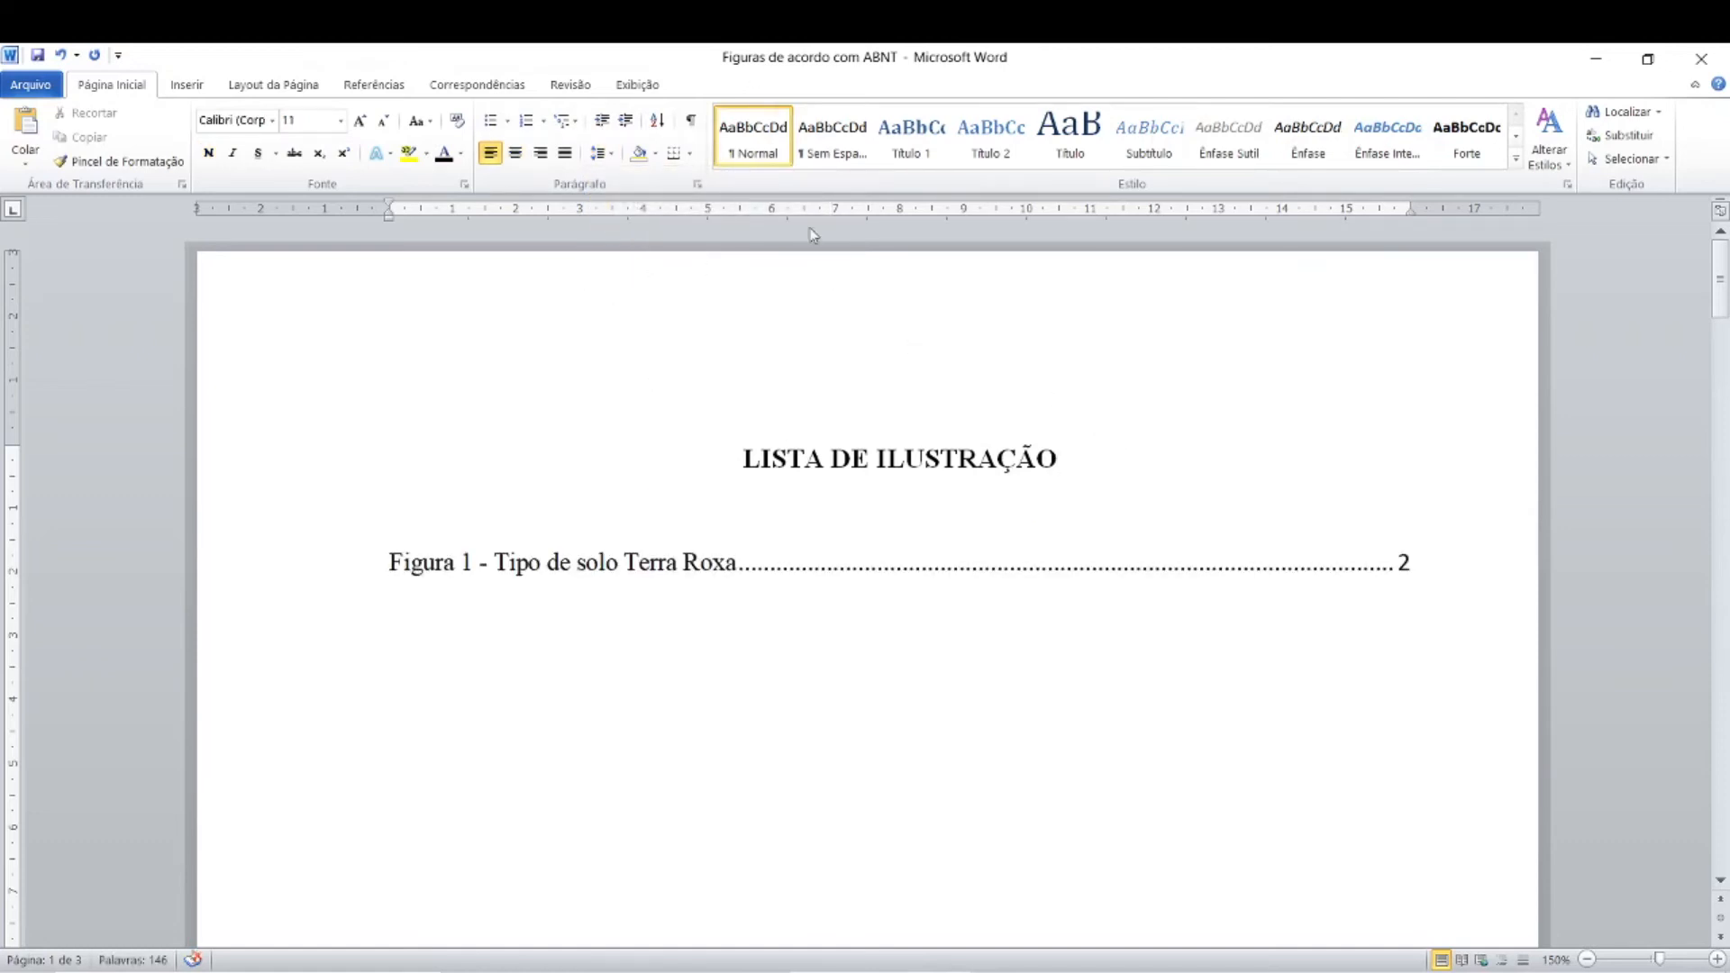
{"action": "left_click", "coordinate": [600, 154]}
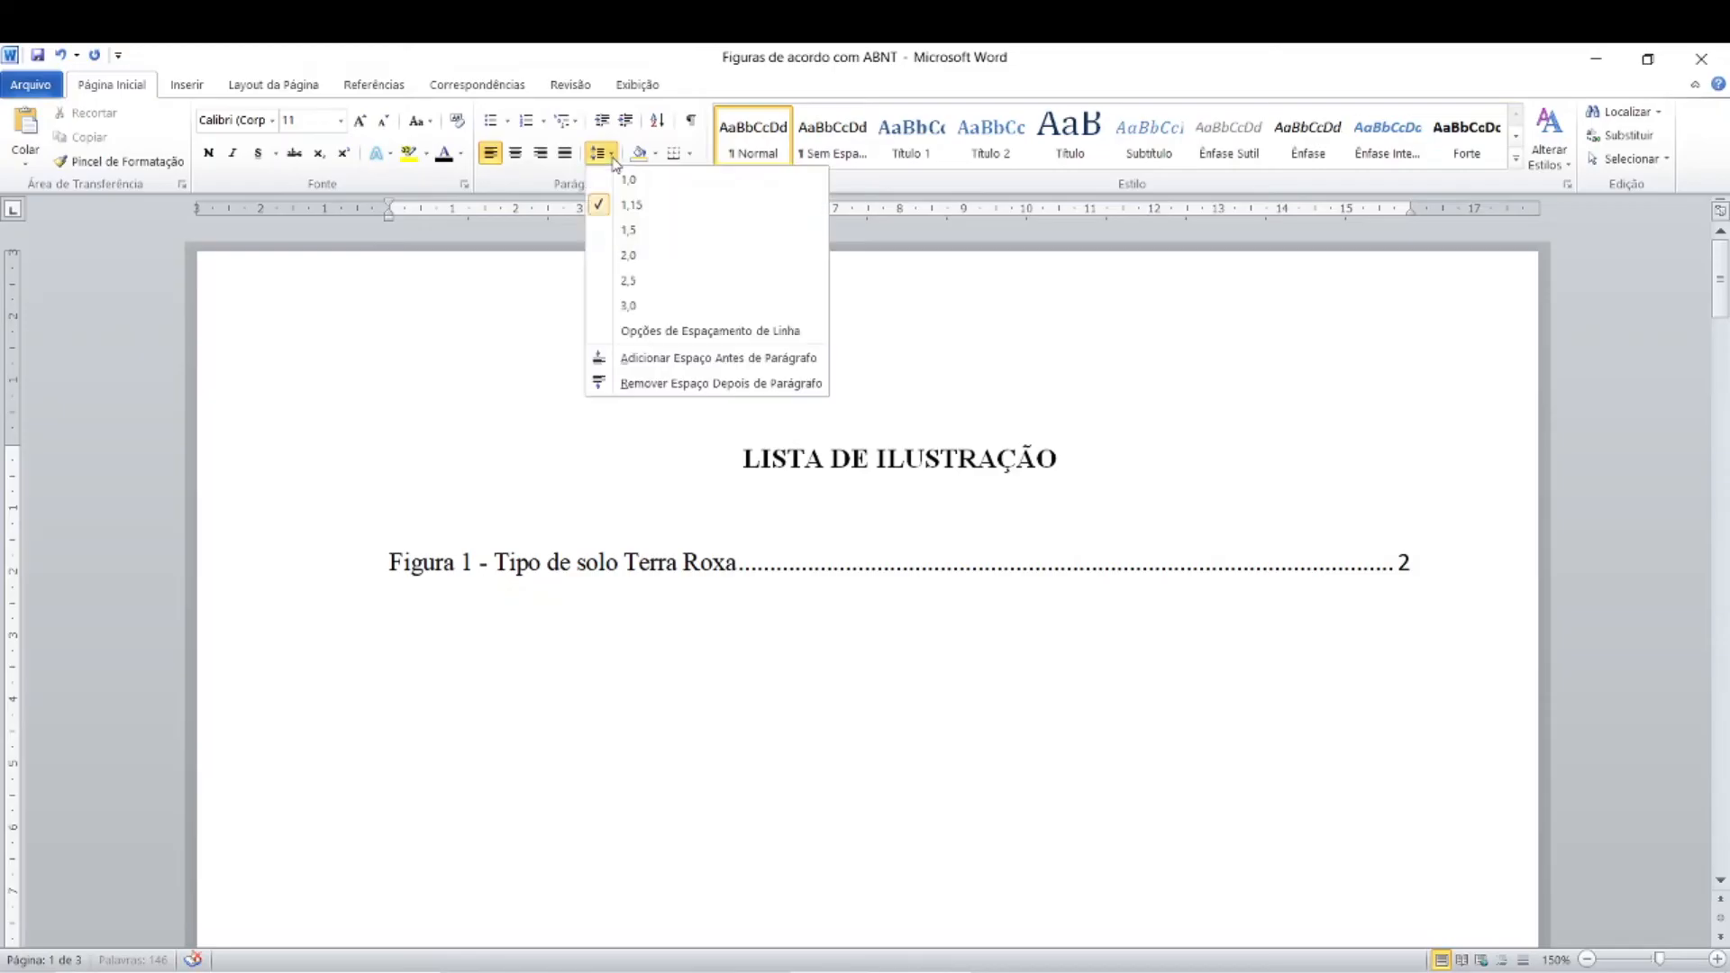
{"action": "left_click", "coordinate": [639, 385]}
{"action": "left_click", "coordinate": [628, 490]}
{"action": "left_click", "coordinate": [735, 508]}
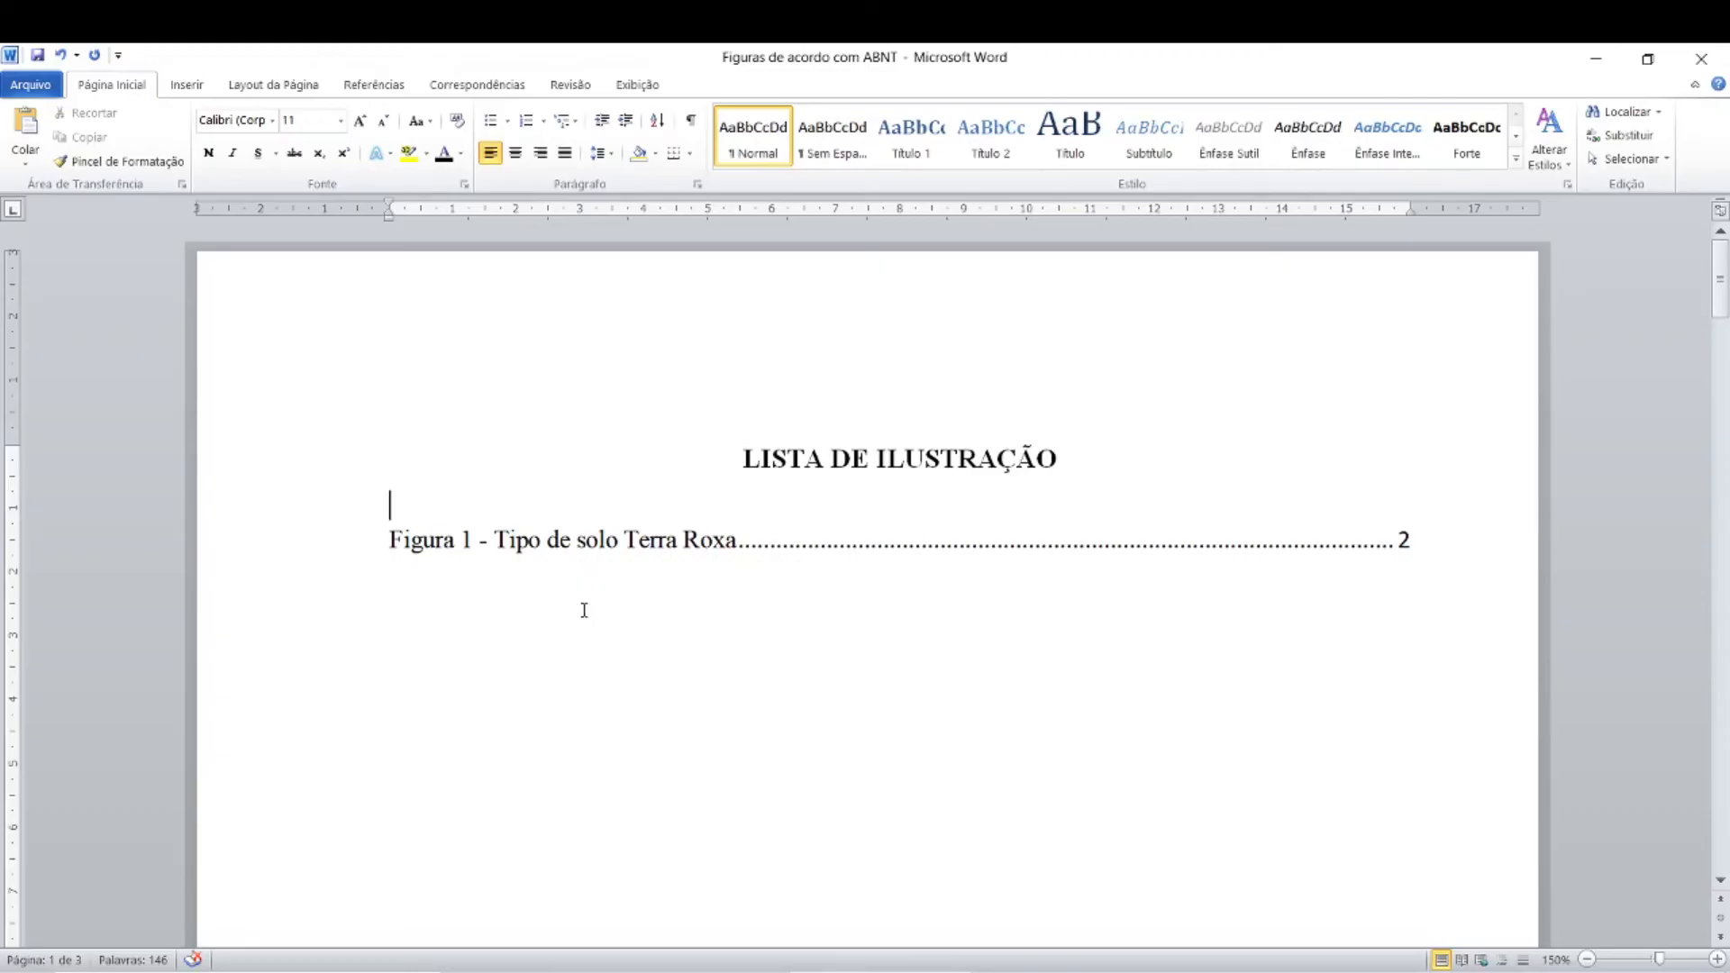
{"action": "key", "text": "ctrl"}
{"action": "key", "text": "ctrl"}
{"action": "key", "text": "ctrl"}
{"action": "key", "text": "ctrl"}
{"action": "key", "text": "ctrl"}
{"action": "left_click", "coordinate": [960, 461]}
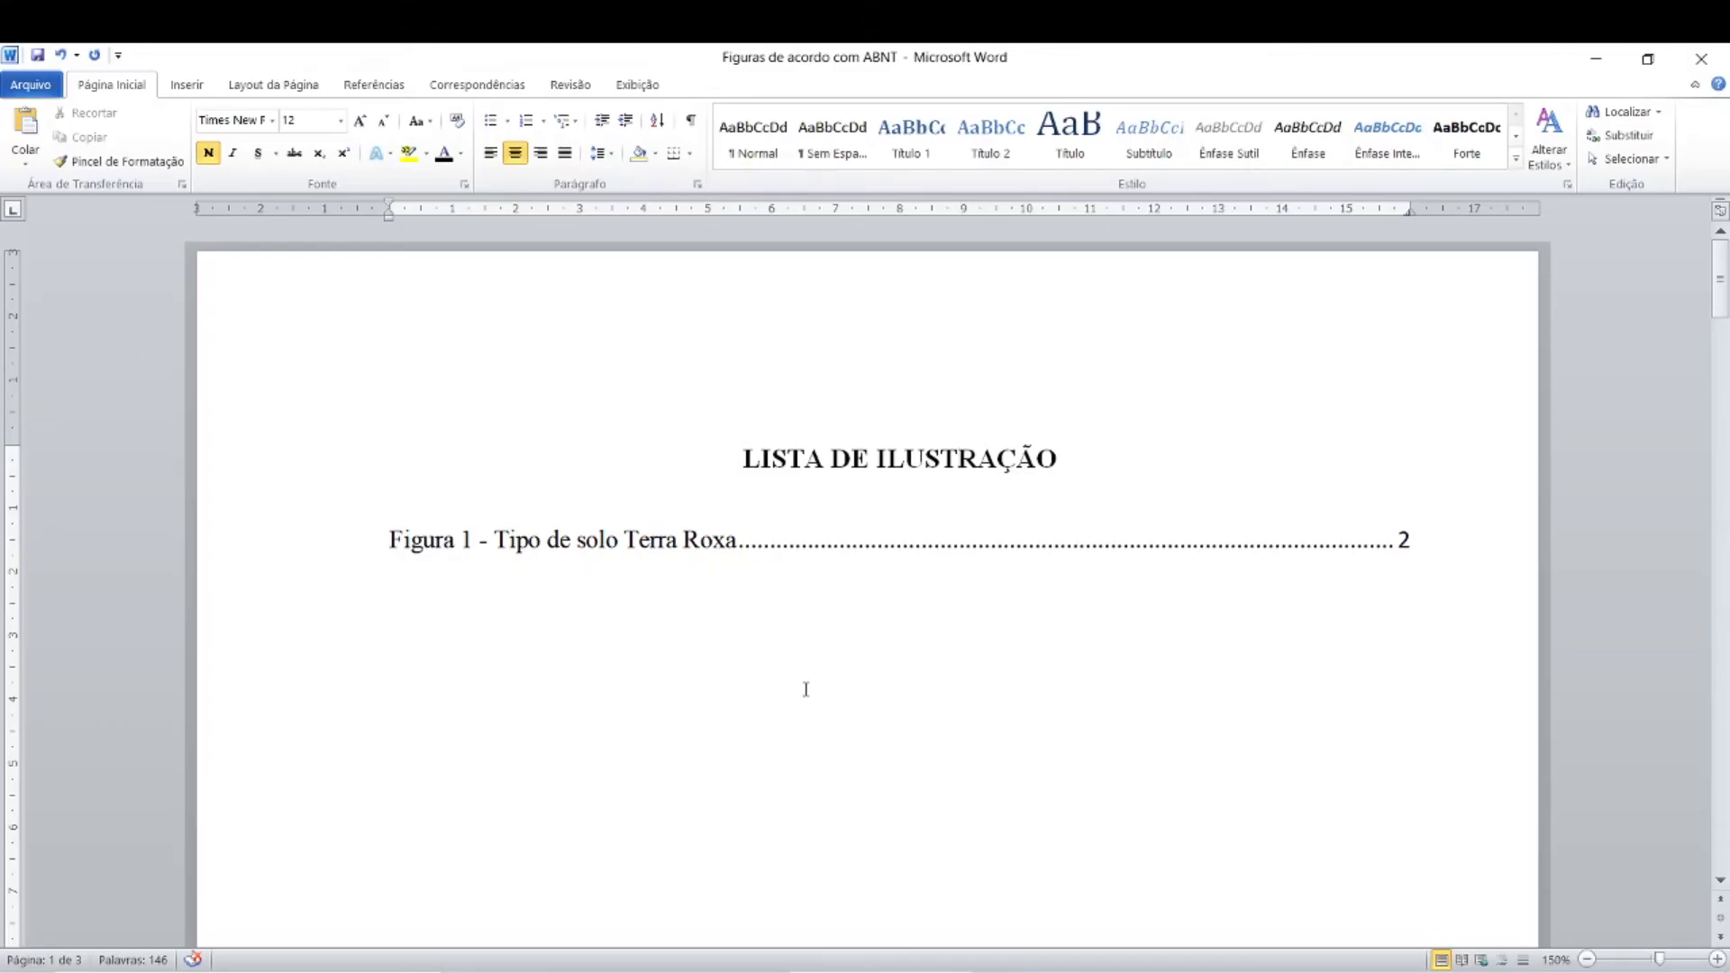
Step: Review the figure's source line and compare it with the matching entry on the REFERÊNCIAS page
{"action": "scroll", "coordinate": [805, 690], "scroll_direction": "down", "scroll_amount": 5}
{"action": "scroll", "coordinate": [776, 650], "scroll_direction": "down", "scroll_amount": 9}
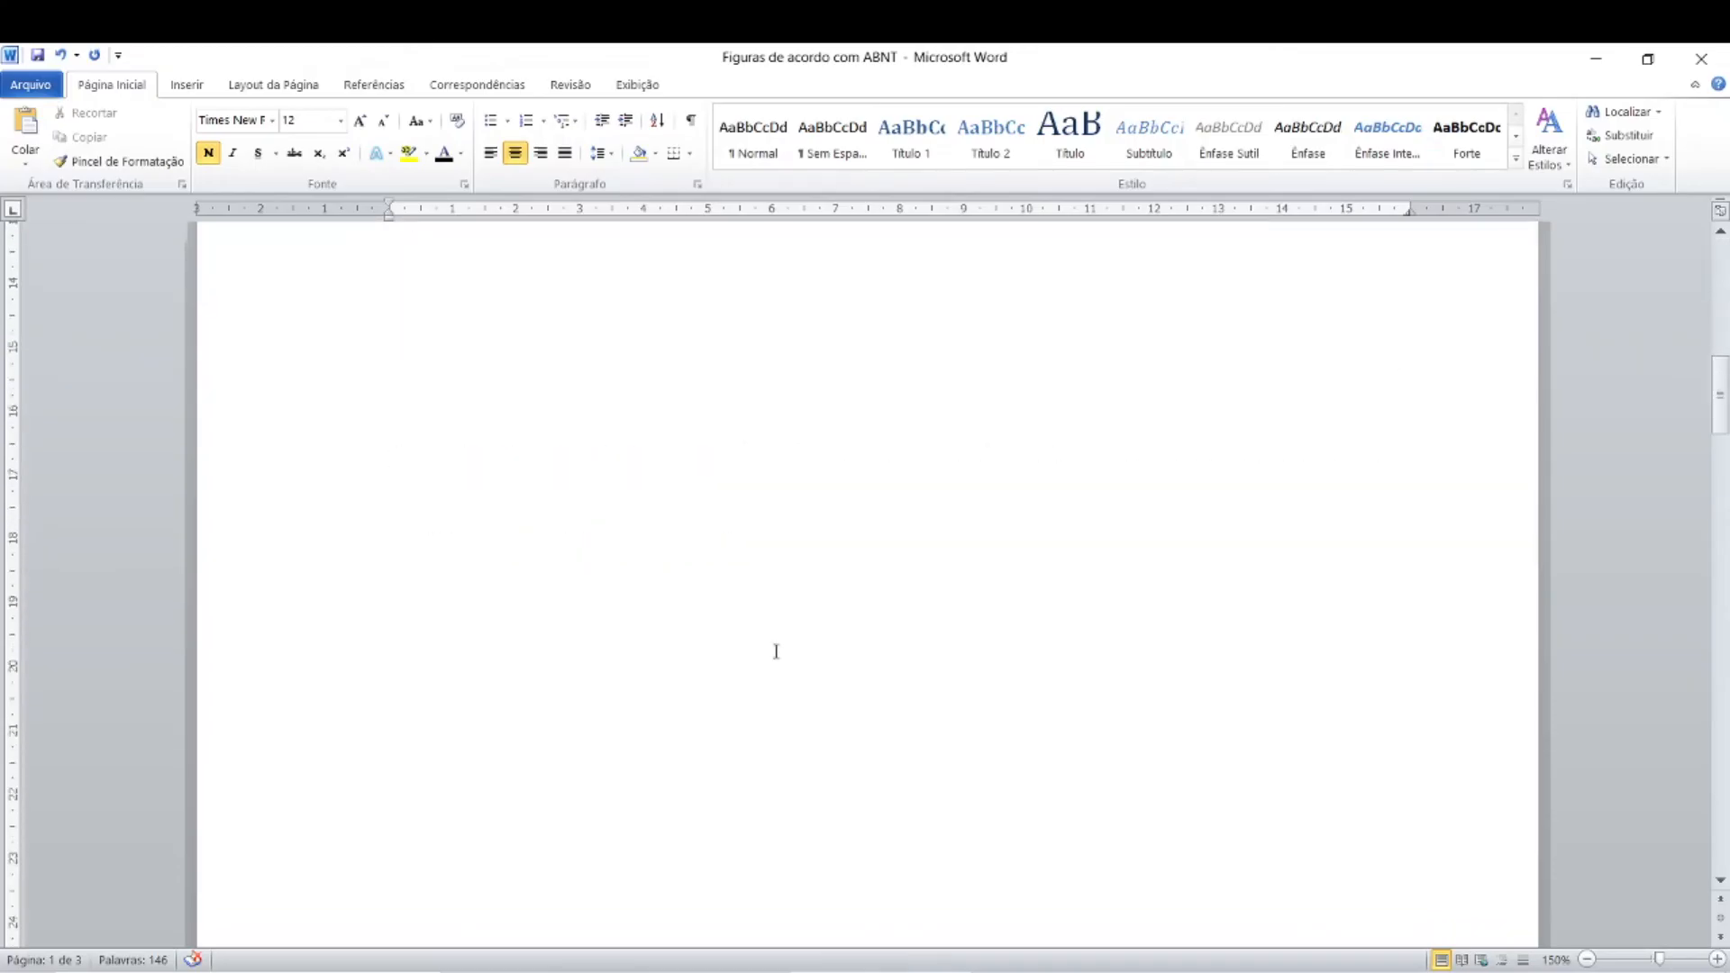
{"action": "scroll", "coordinate": [776, 651], "scroll_direction": "down", "scroll_amount": 15}
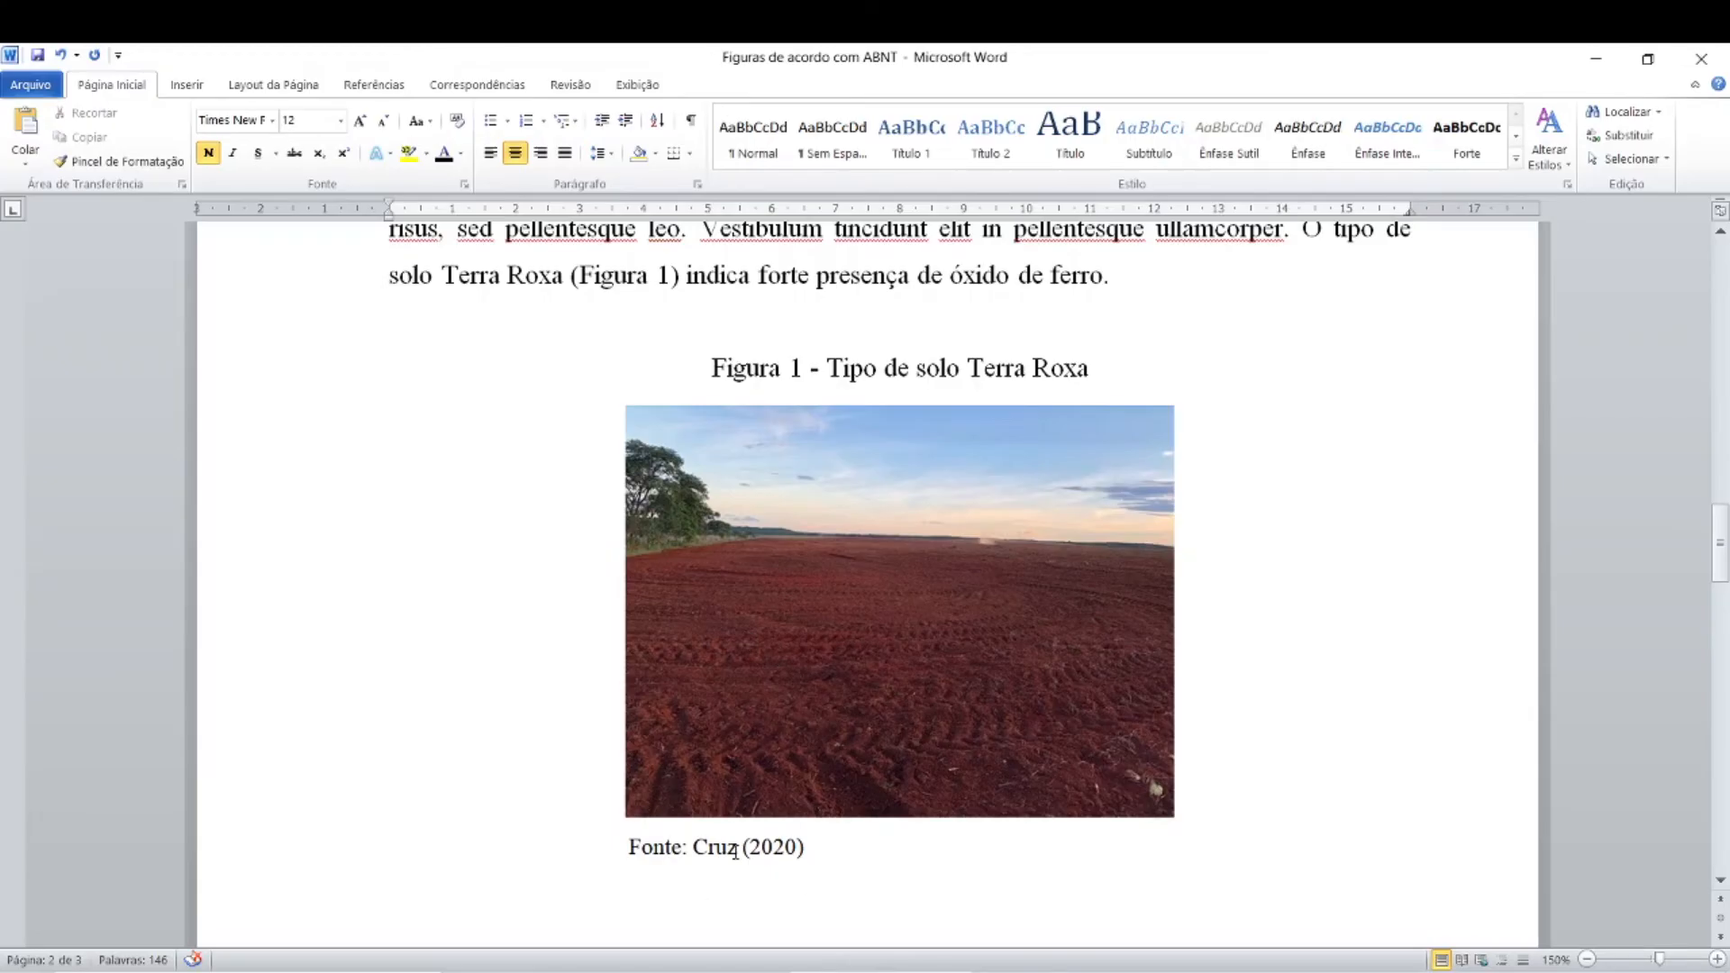
{"action": "scroll", "coordinate": [735, 852], "scroll_direction": "down", "scroll_amount": 10}
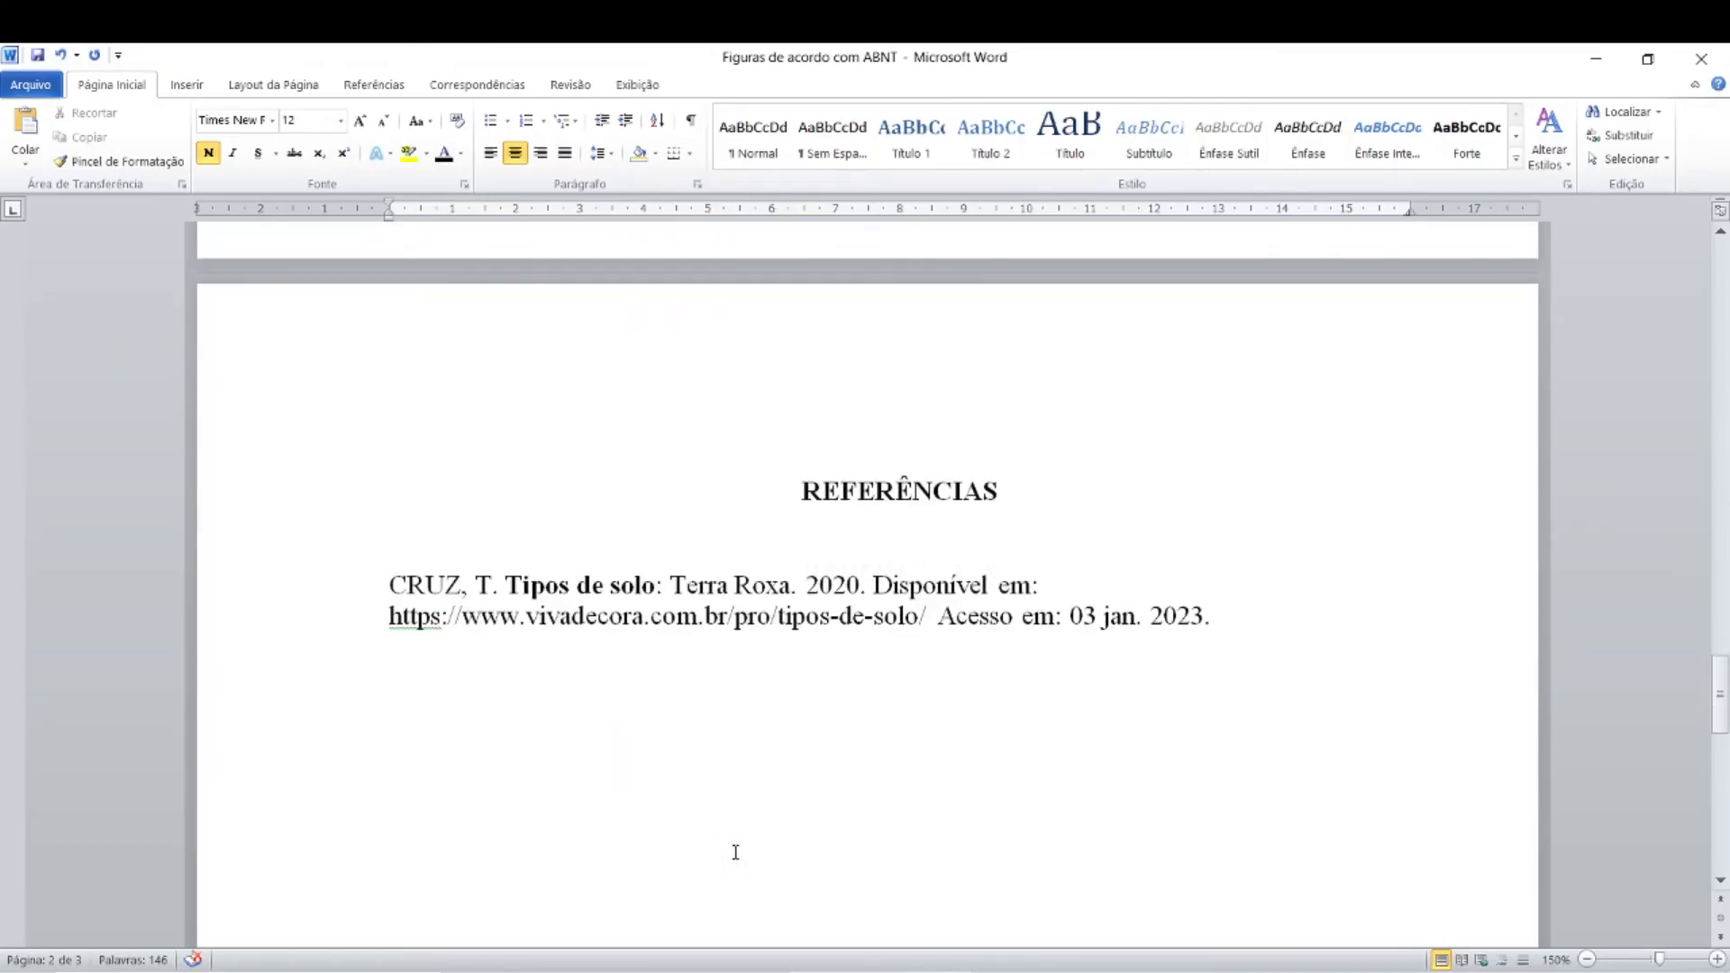
{"action": "left_click", "coordinate": [434, 590]}
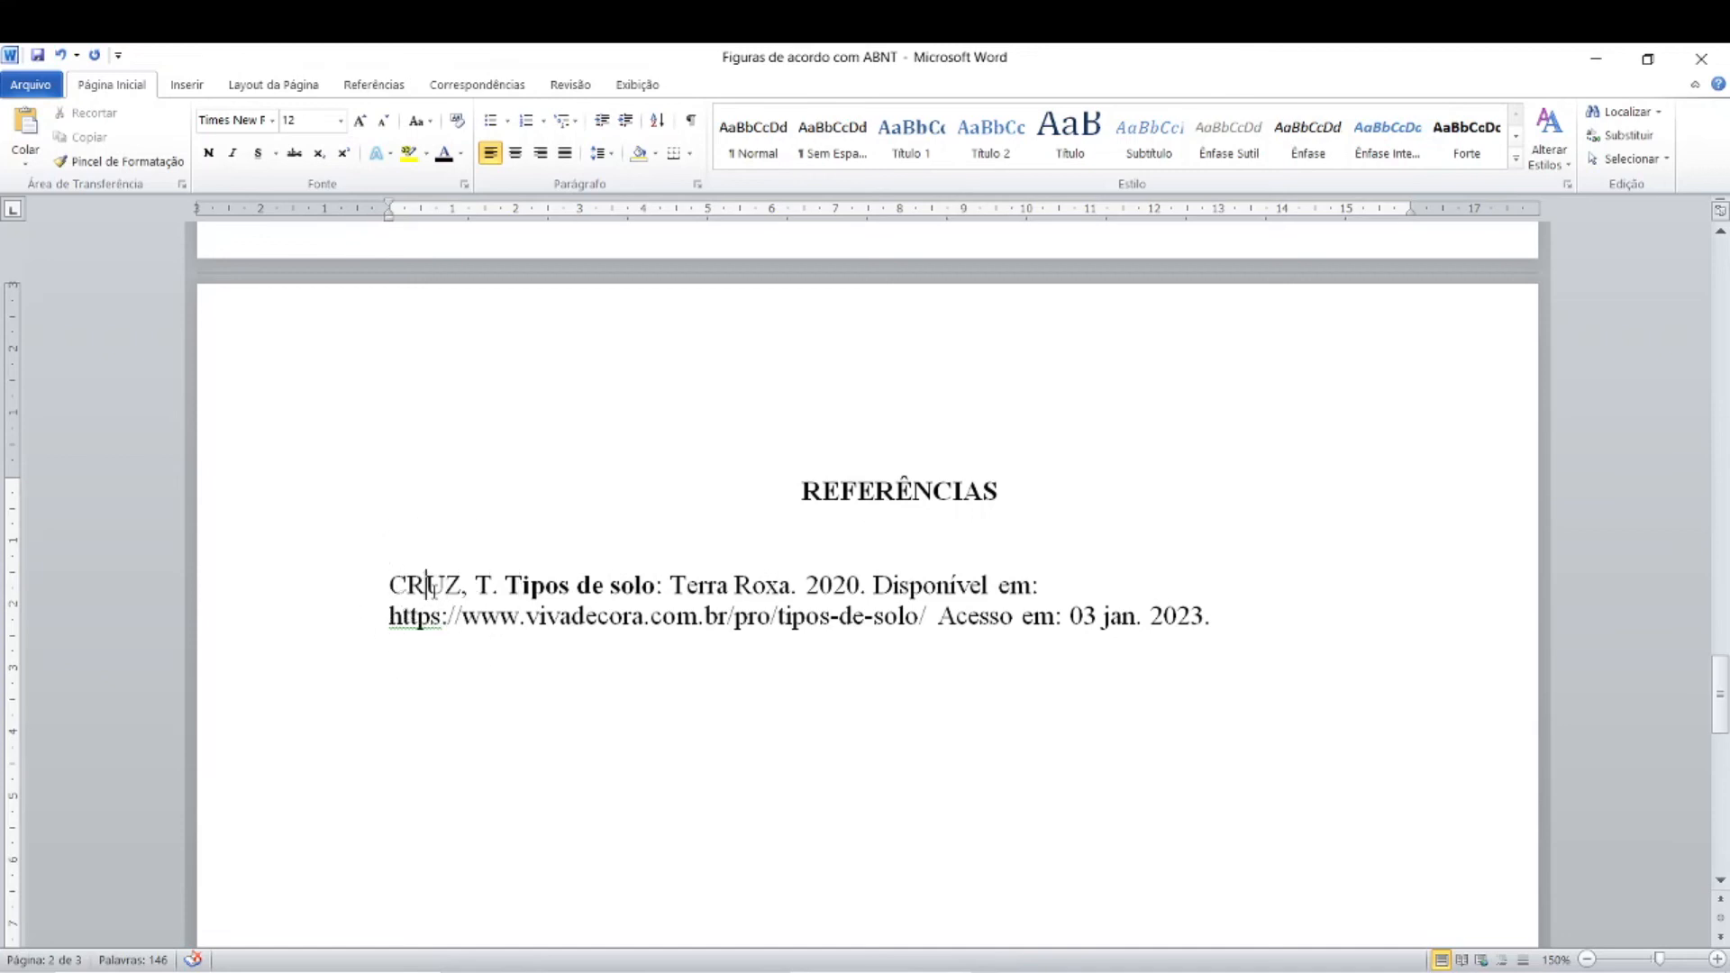
{"action": "left_click", "coordinate": [476, 595]}
{"action": "left_click", "coordinate": [571, 592]}
{"action": "key", "text": "ctrl"}
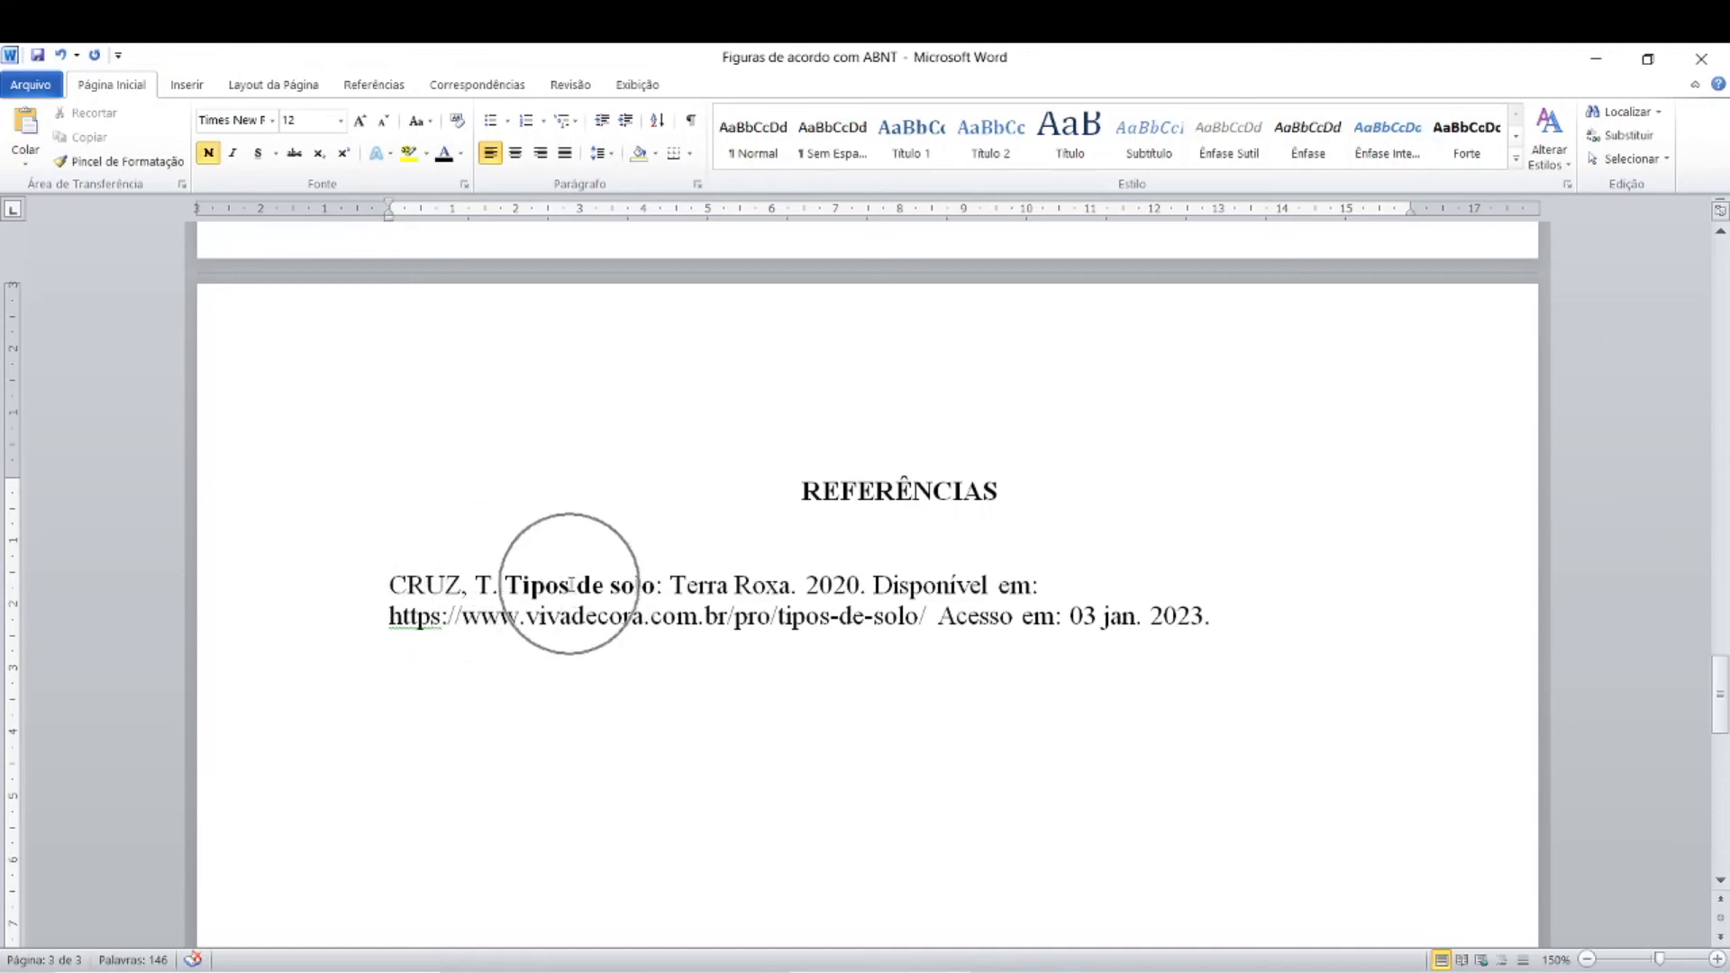
Step: Switch to the browser and check the caption of the Terra Roxa photo in the soil types article
{"action": "left_click", "coordinate": [613, 972]}
{"action": "scroll", "coordinate": [570, 636], "scroll_direction": "down", "scroll_amount": 20}
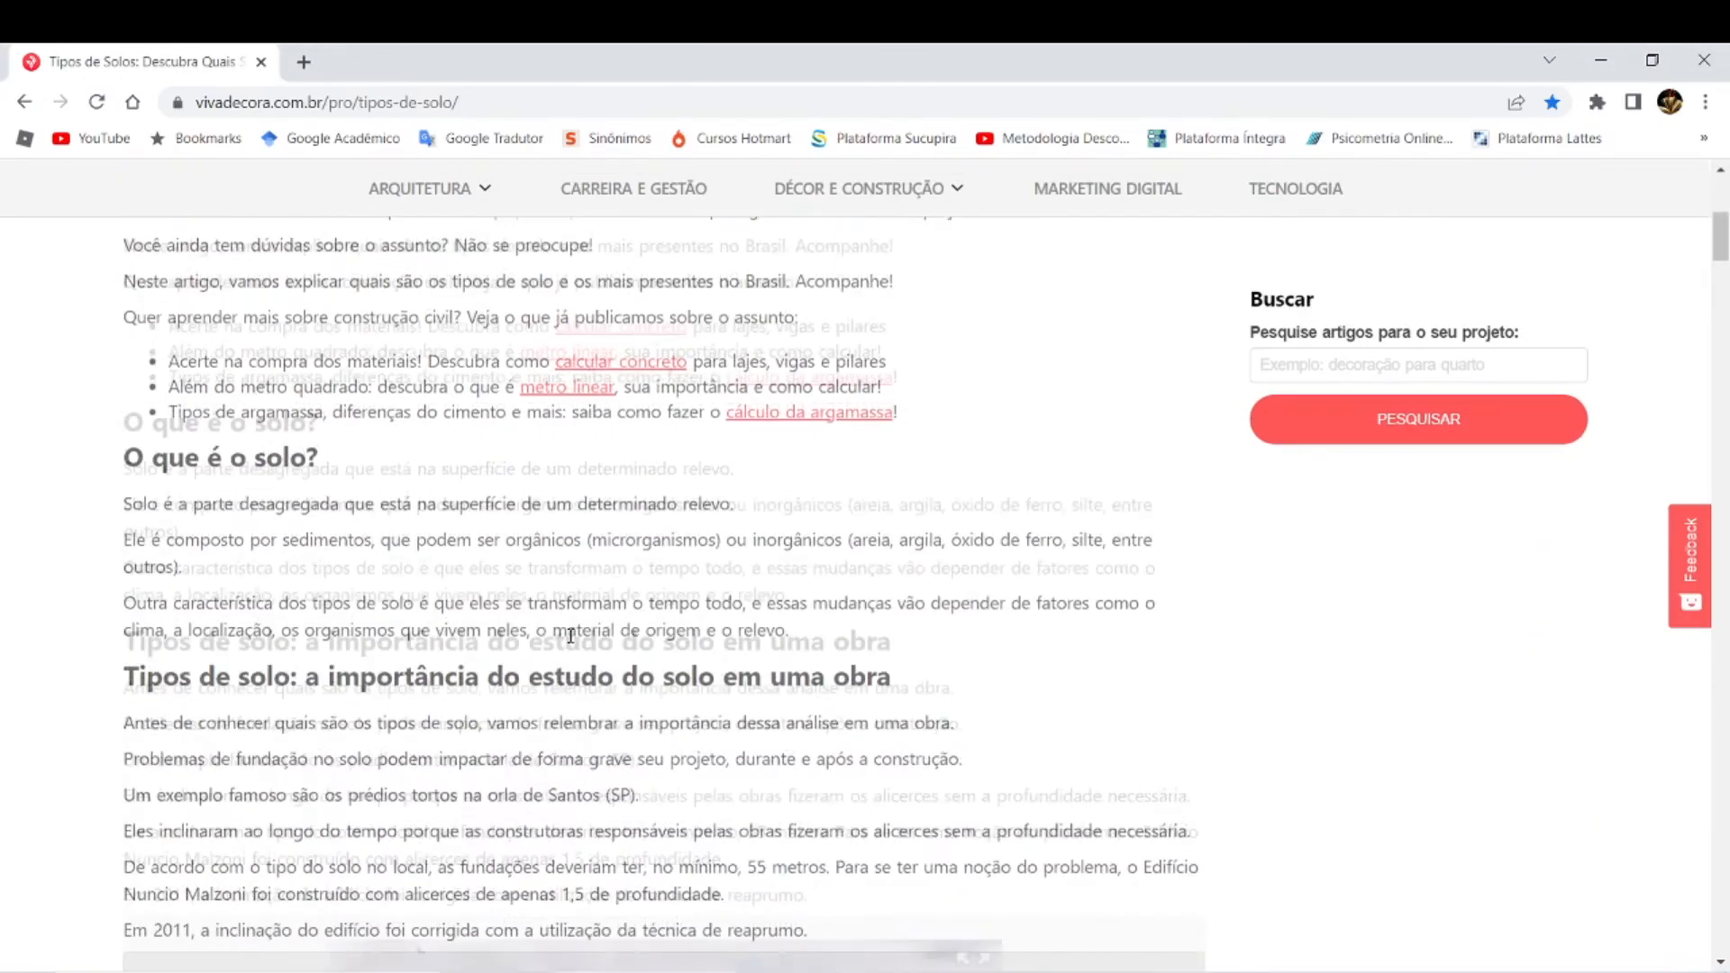
{"action": "scroll", "coordinate": [570, 635], "scroll_direction": "down", "scroll_amount": 5}
{"action": "scroll", "coordinate": [572, 637], "scroll_direction": "up", "scroll_amount": 4}
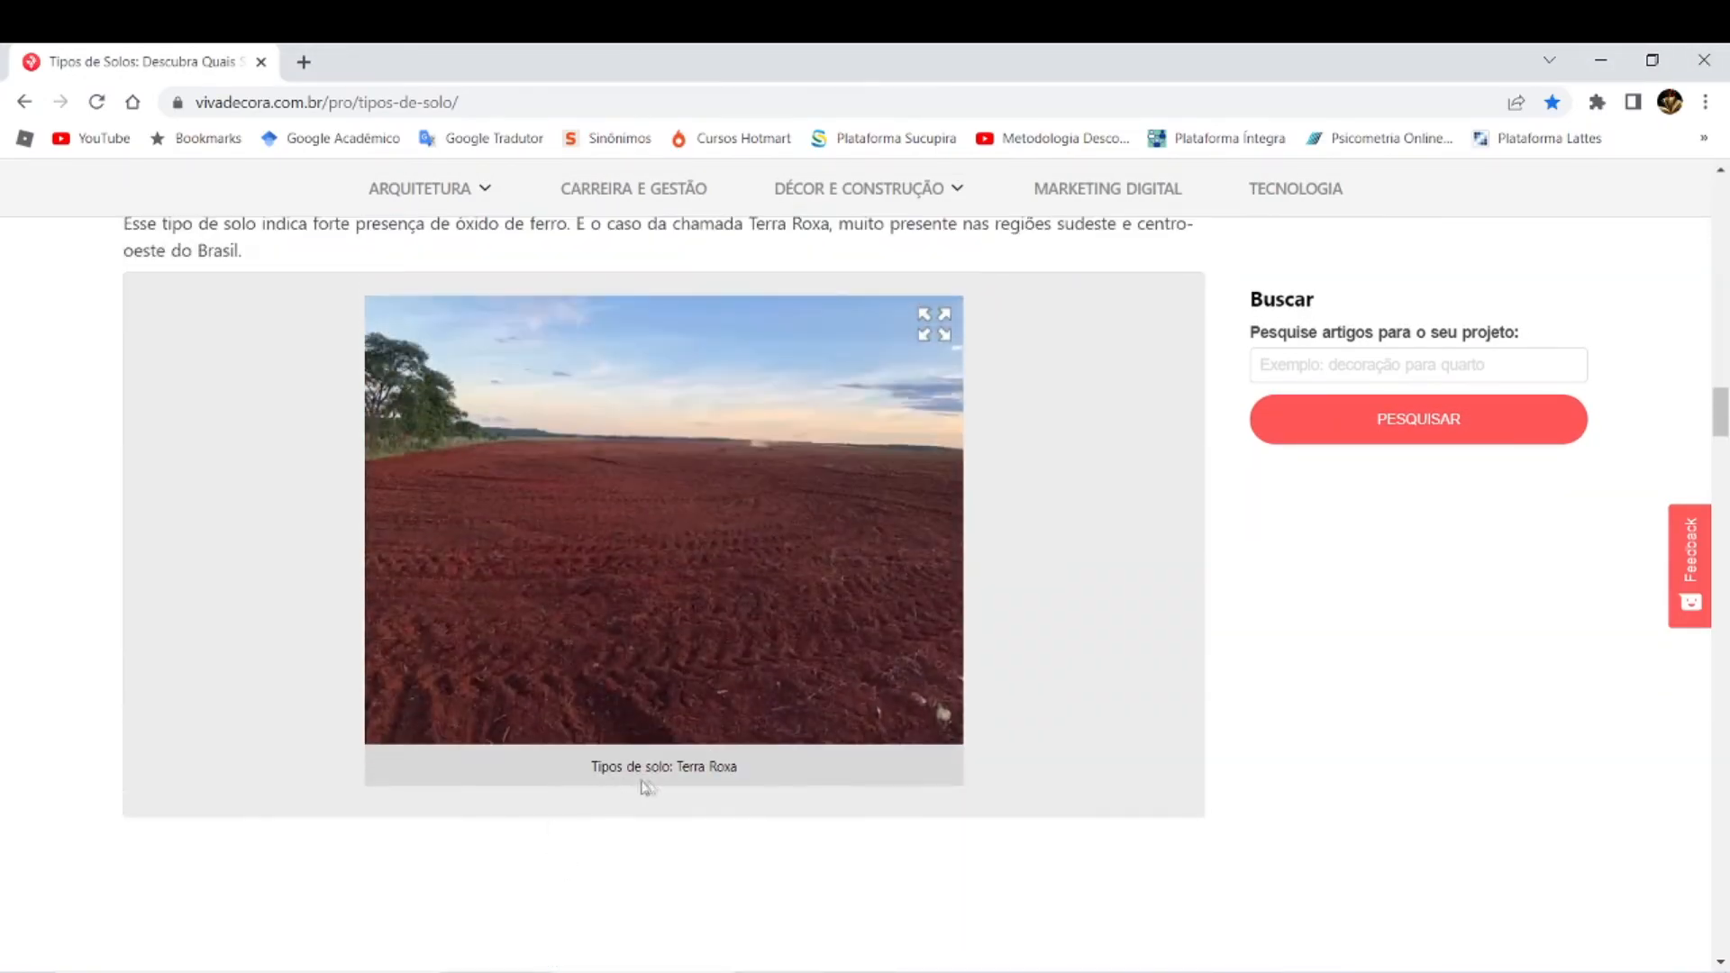
Step: Switch to Word and review the bold title, the subtitle and the year in the entry under REFERÊNCIAS
{"action": "key", "text": "alt+Tab"}
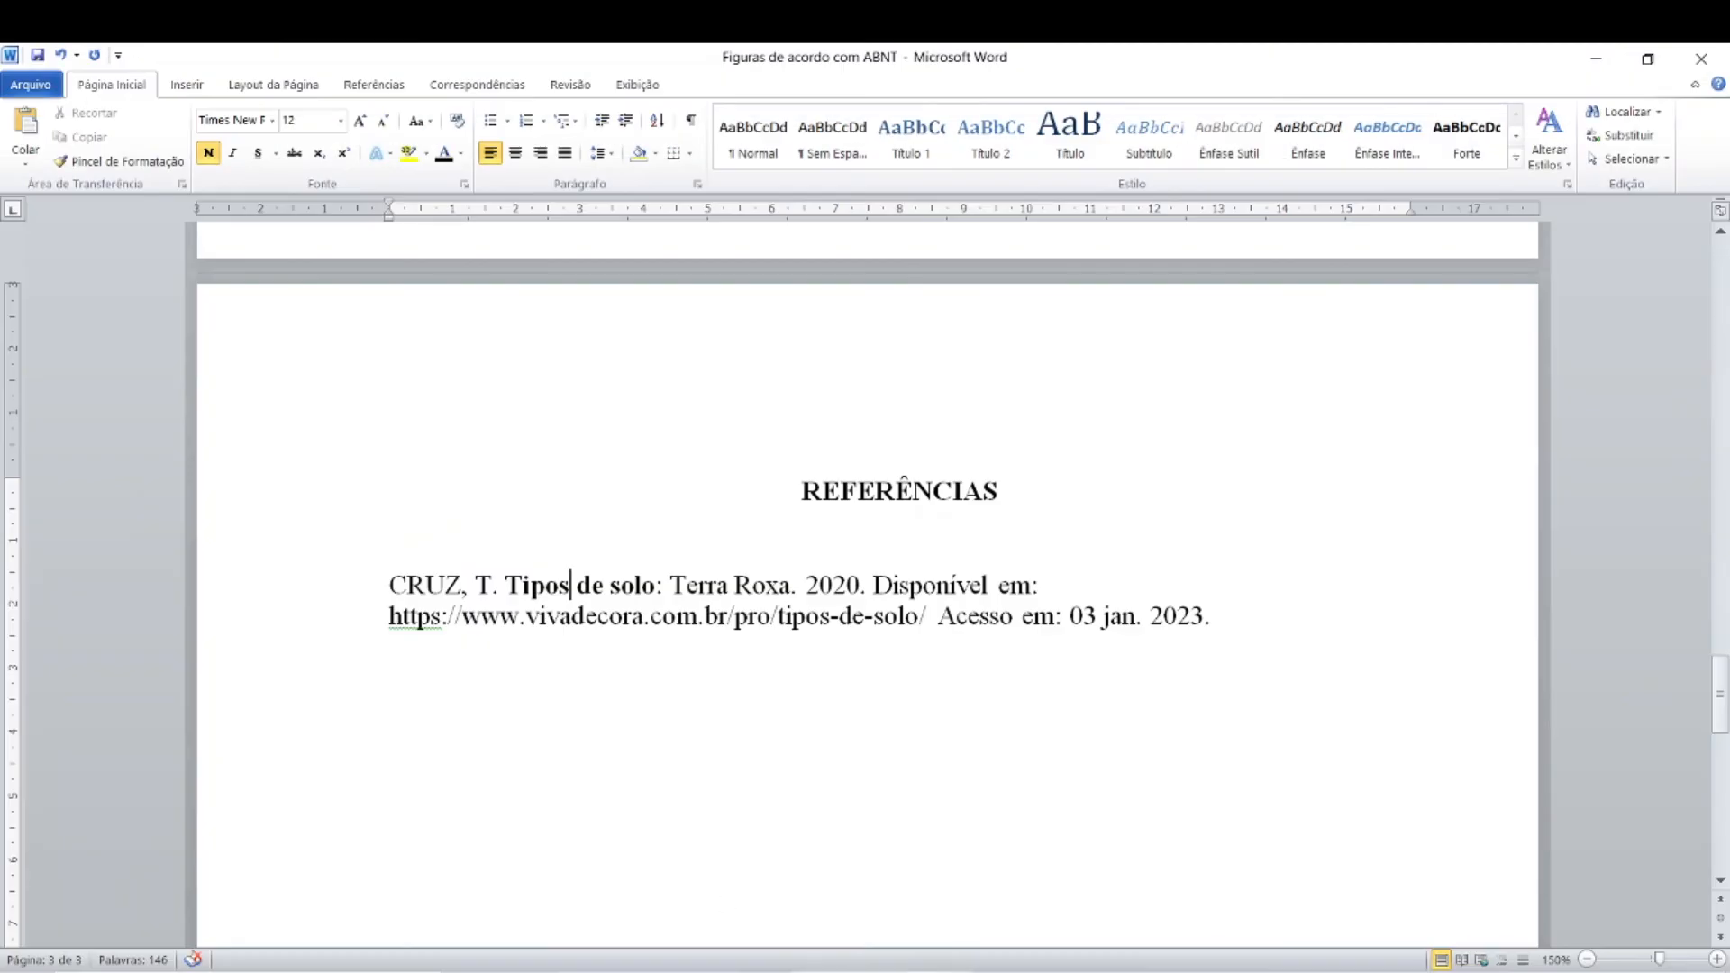
{"action": "left_click", "coordinate": [622, 587]}
{"action": "left_click", "coordinate": [728, 583]}
{"action": "left_click", "coordinate": [595, 580]}
{"action": "left_click", "coordinate": [847, 586]}
{"action": "left_click", "coordinate": [847, 586]}
Step: Switch to the browser and check the author and publication date at the beginning of the soil types article
{"action": "left_click", "coordinate": [606, 972]}
{"action": "scroll", "coordinate": [406, 708], "scroll_direction": "up", "scroll_amount": 15}
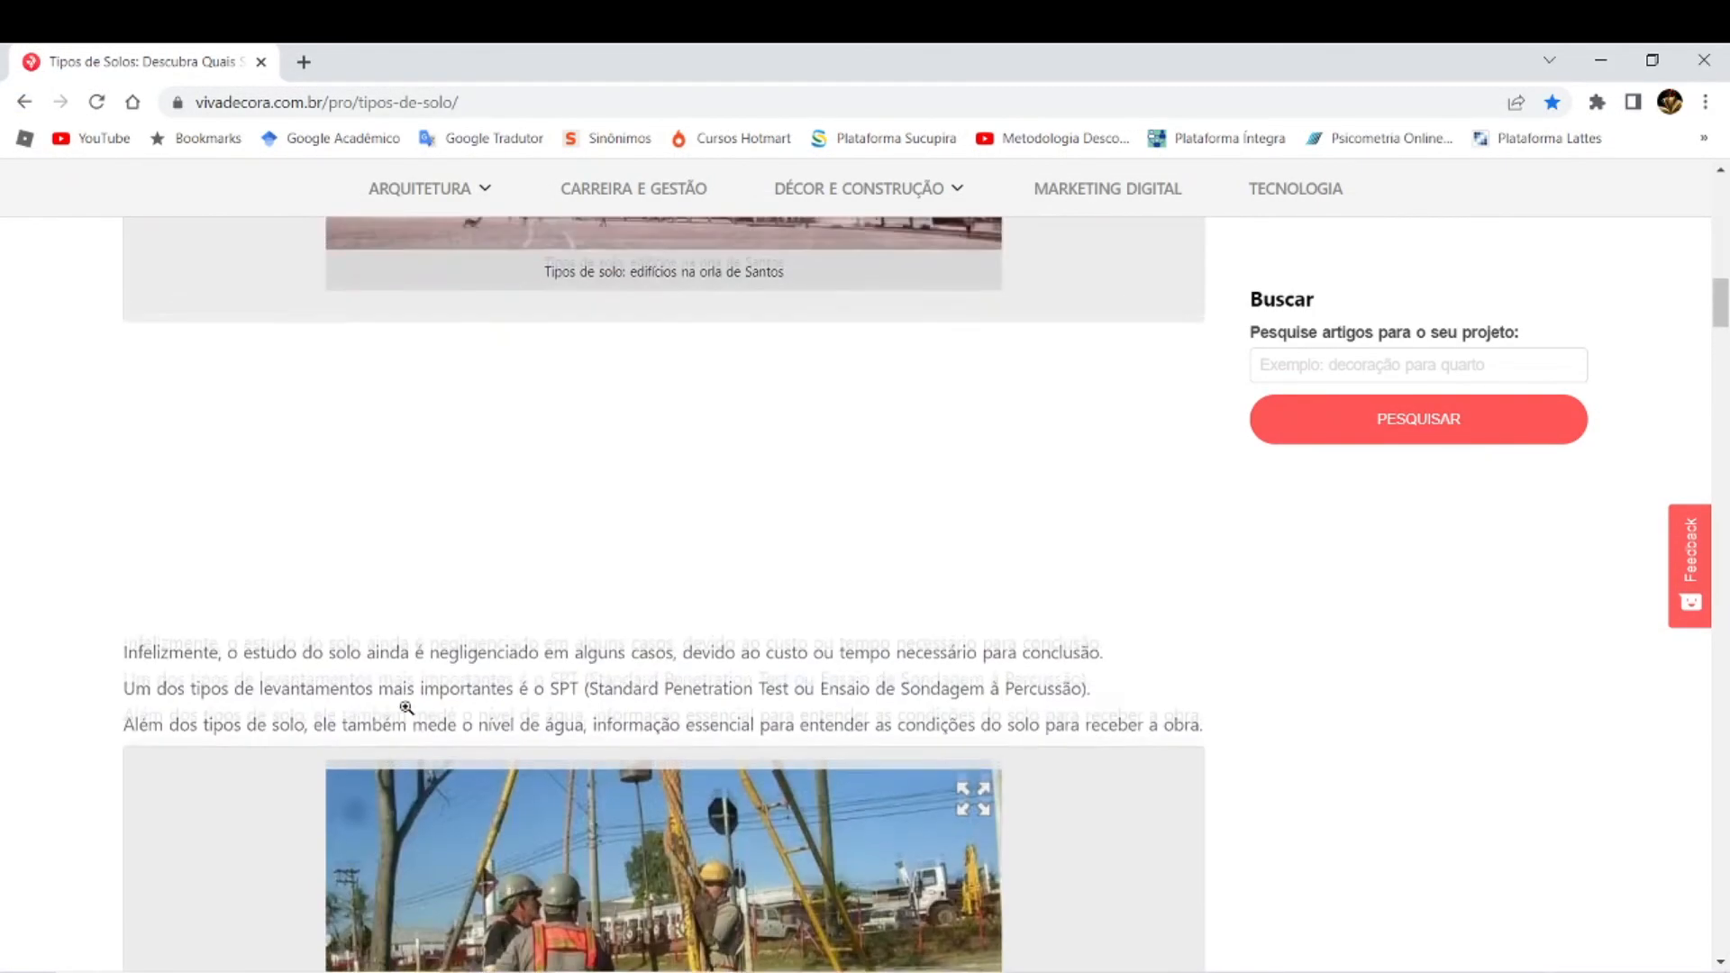
{"action": "scroll", "coordinate": [405, 709], "scroll_direction": "up", "scroll_amount": 10}
{"action": "left_click", "coordinate": [393, 552]}
{"action": "left_click", "coordinate": [394, 552]}
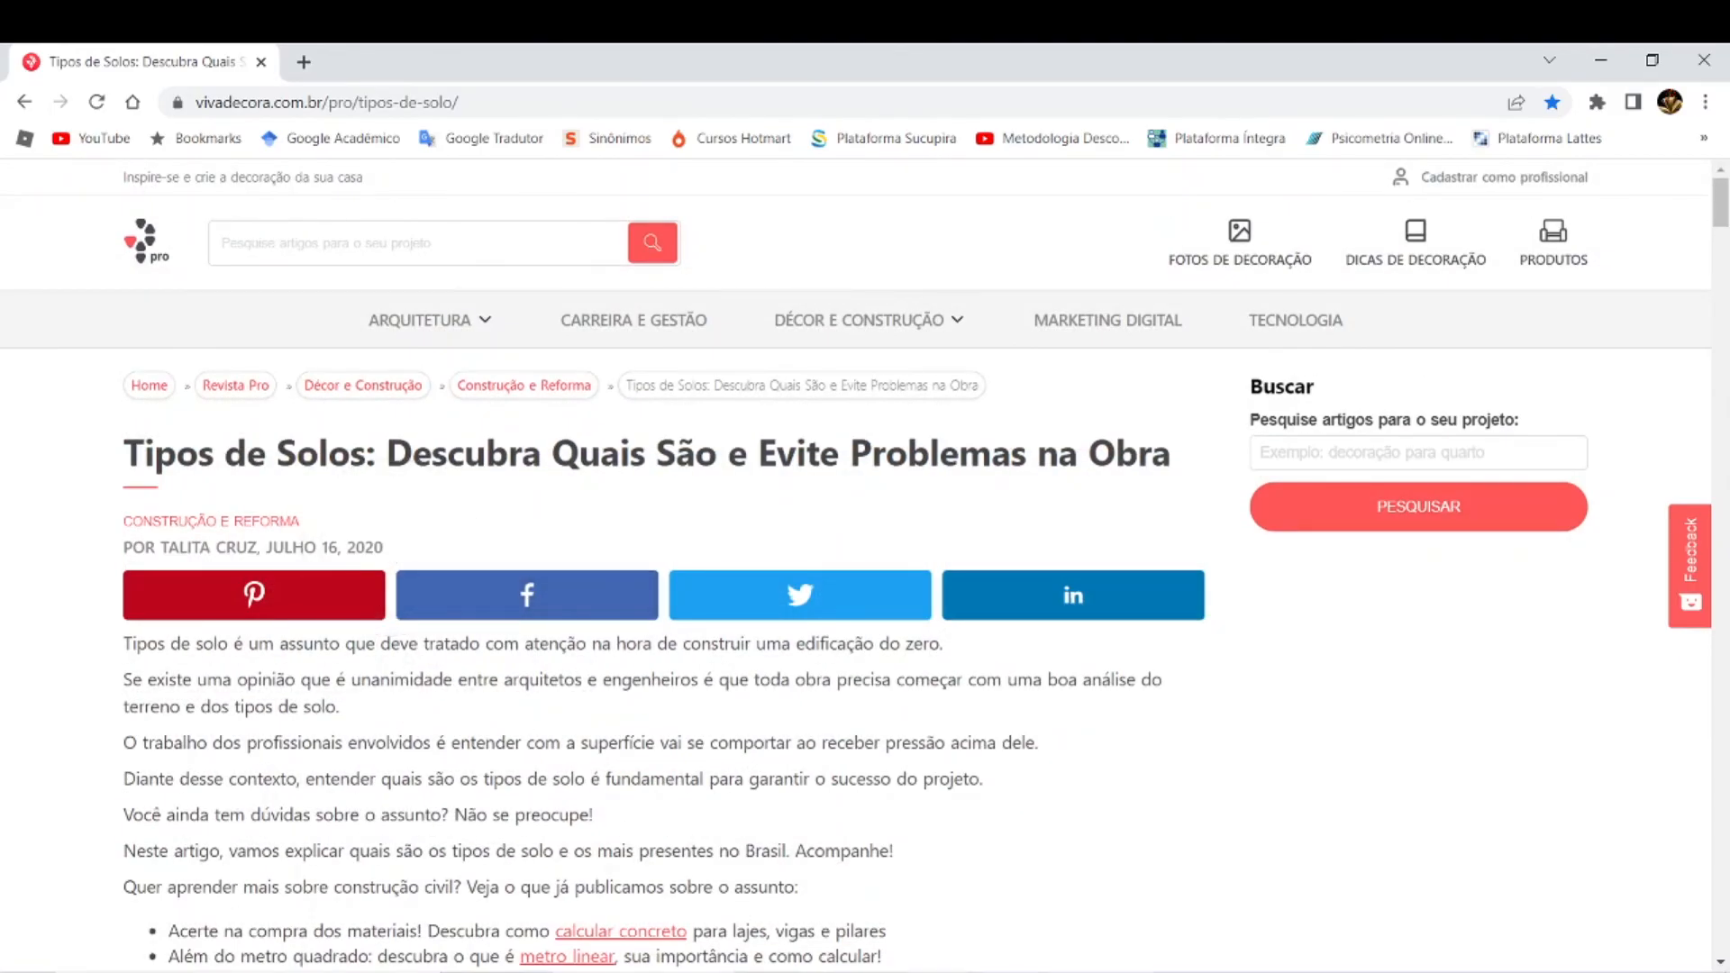
Step: Compare the link and author in the Word reference entry with the soil types article in the browser
{"action": "left_click", "coordinate": [649, 972]}
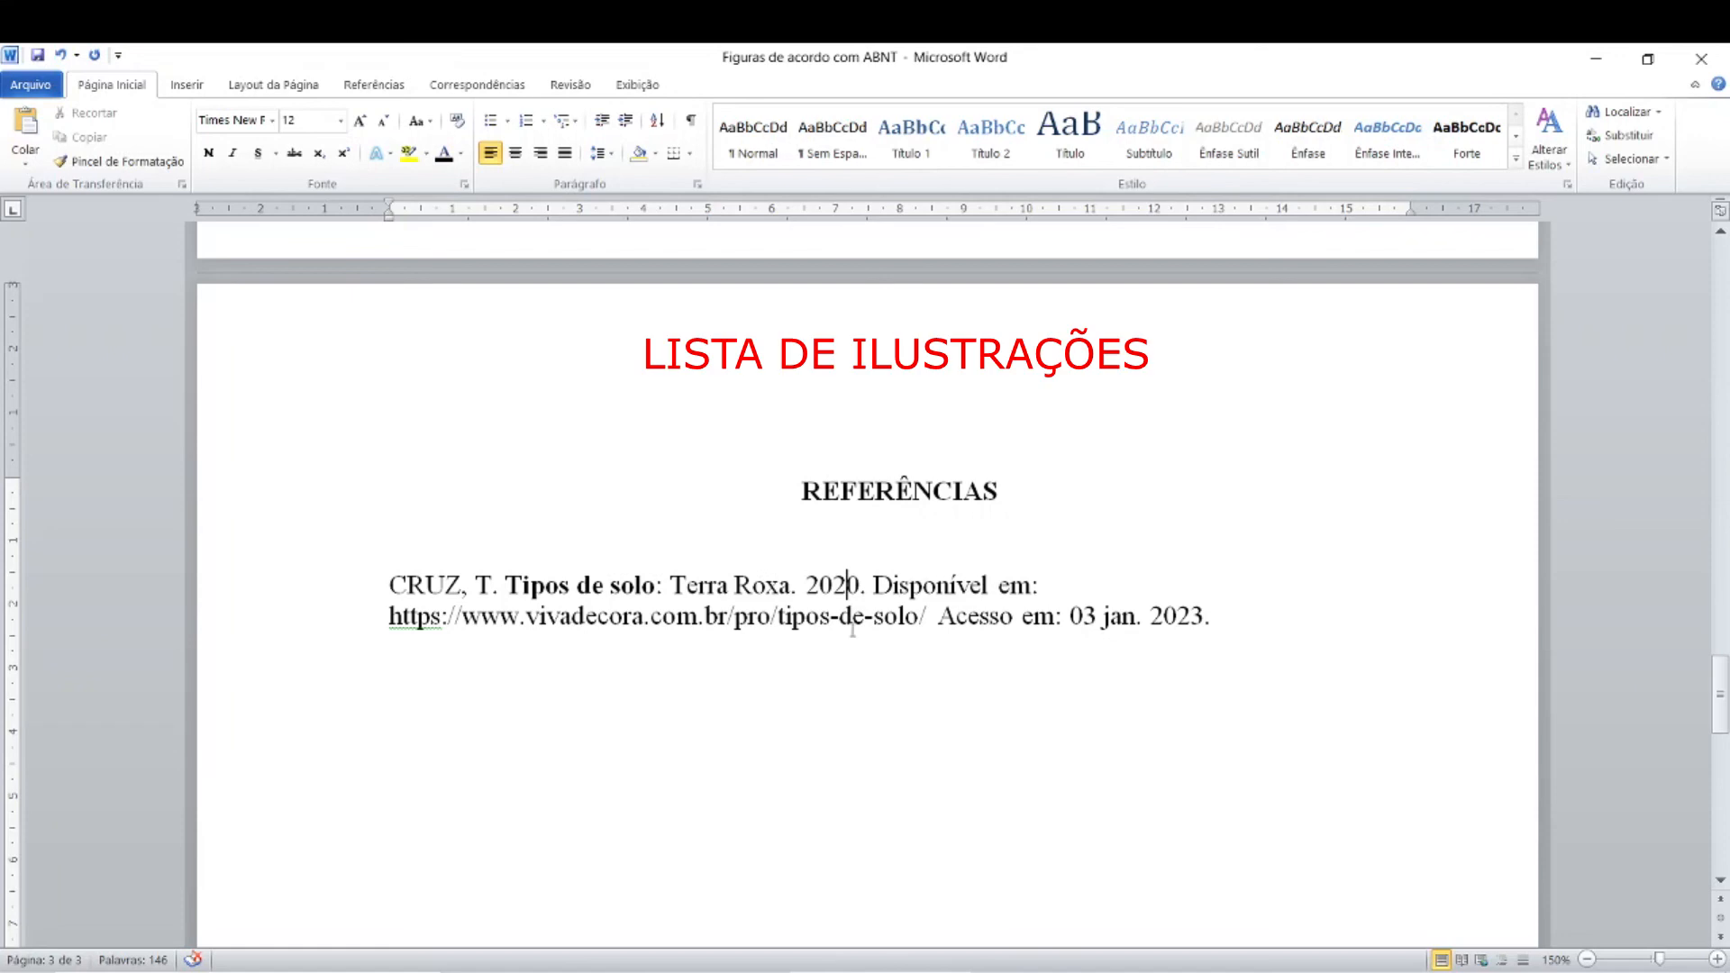
{"action": "left_click", "coordinate": [682, 630]}
{"action": "left_click", "coordinate": [682, 630], "text": "ctrl"}
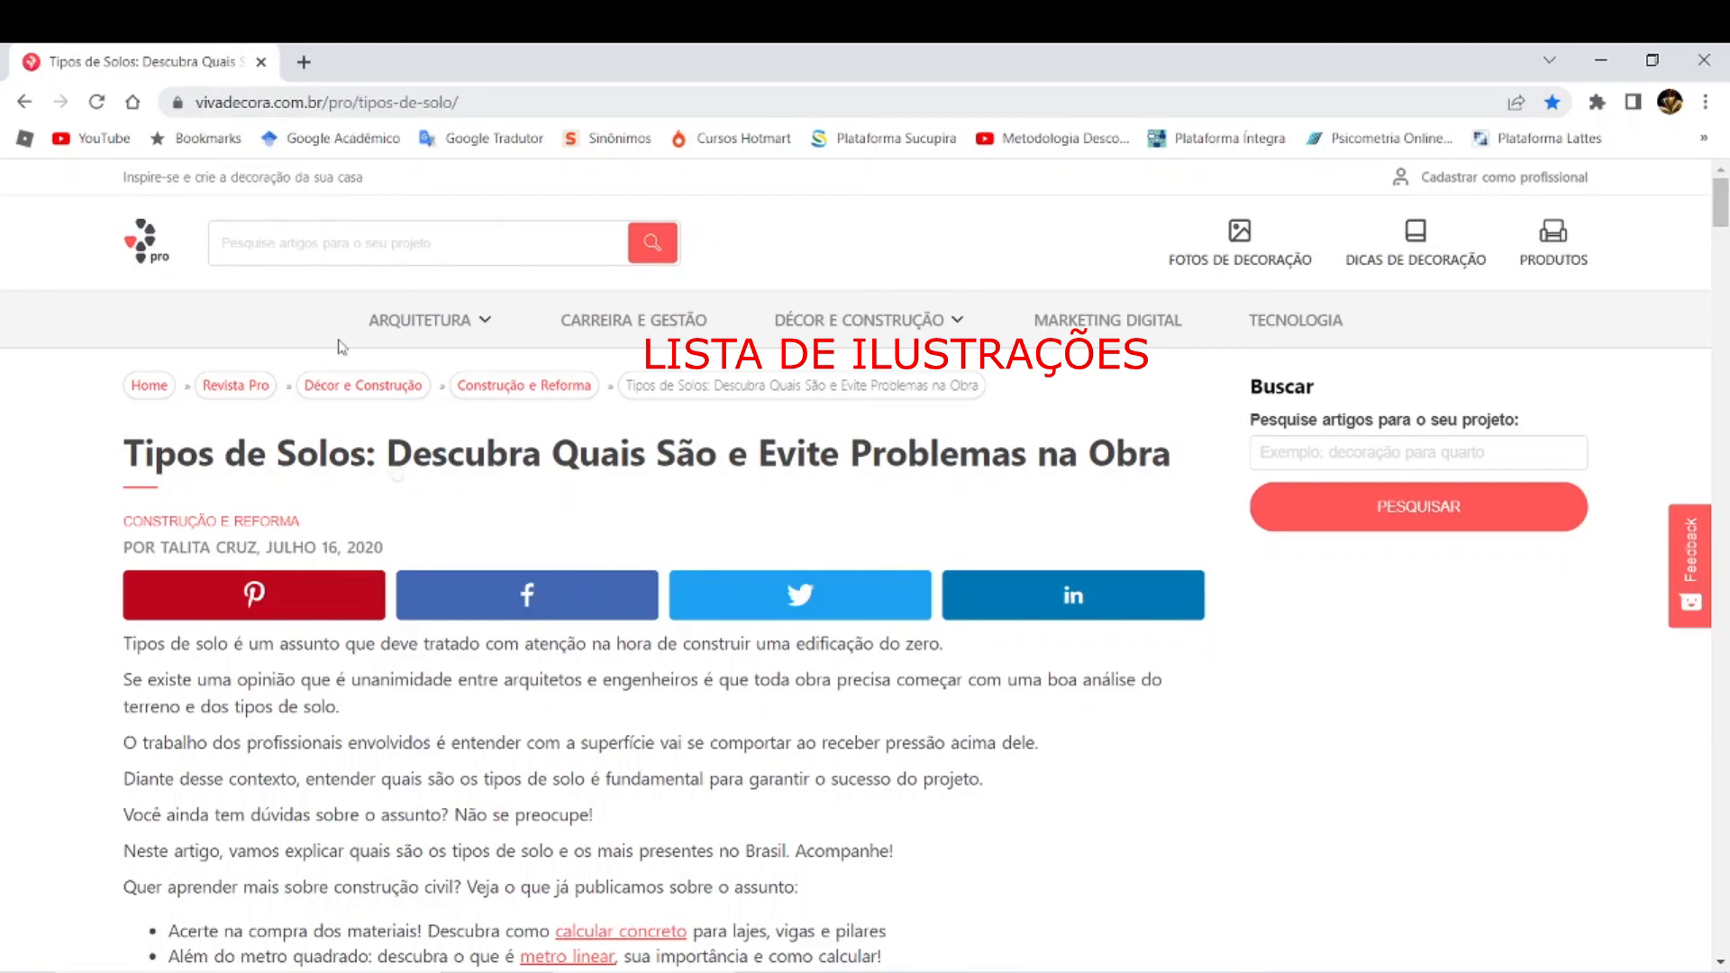
{"action": "key", "text": "alt+Tab"}
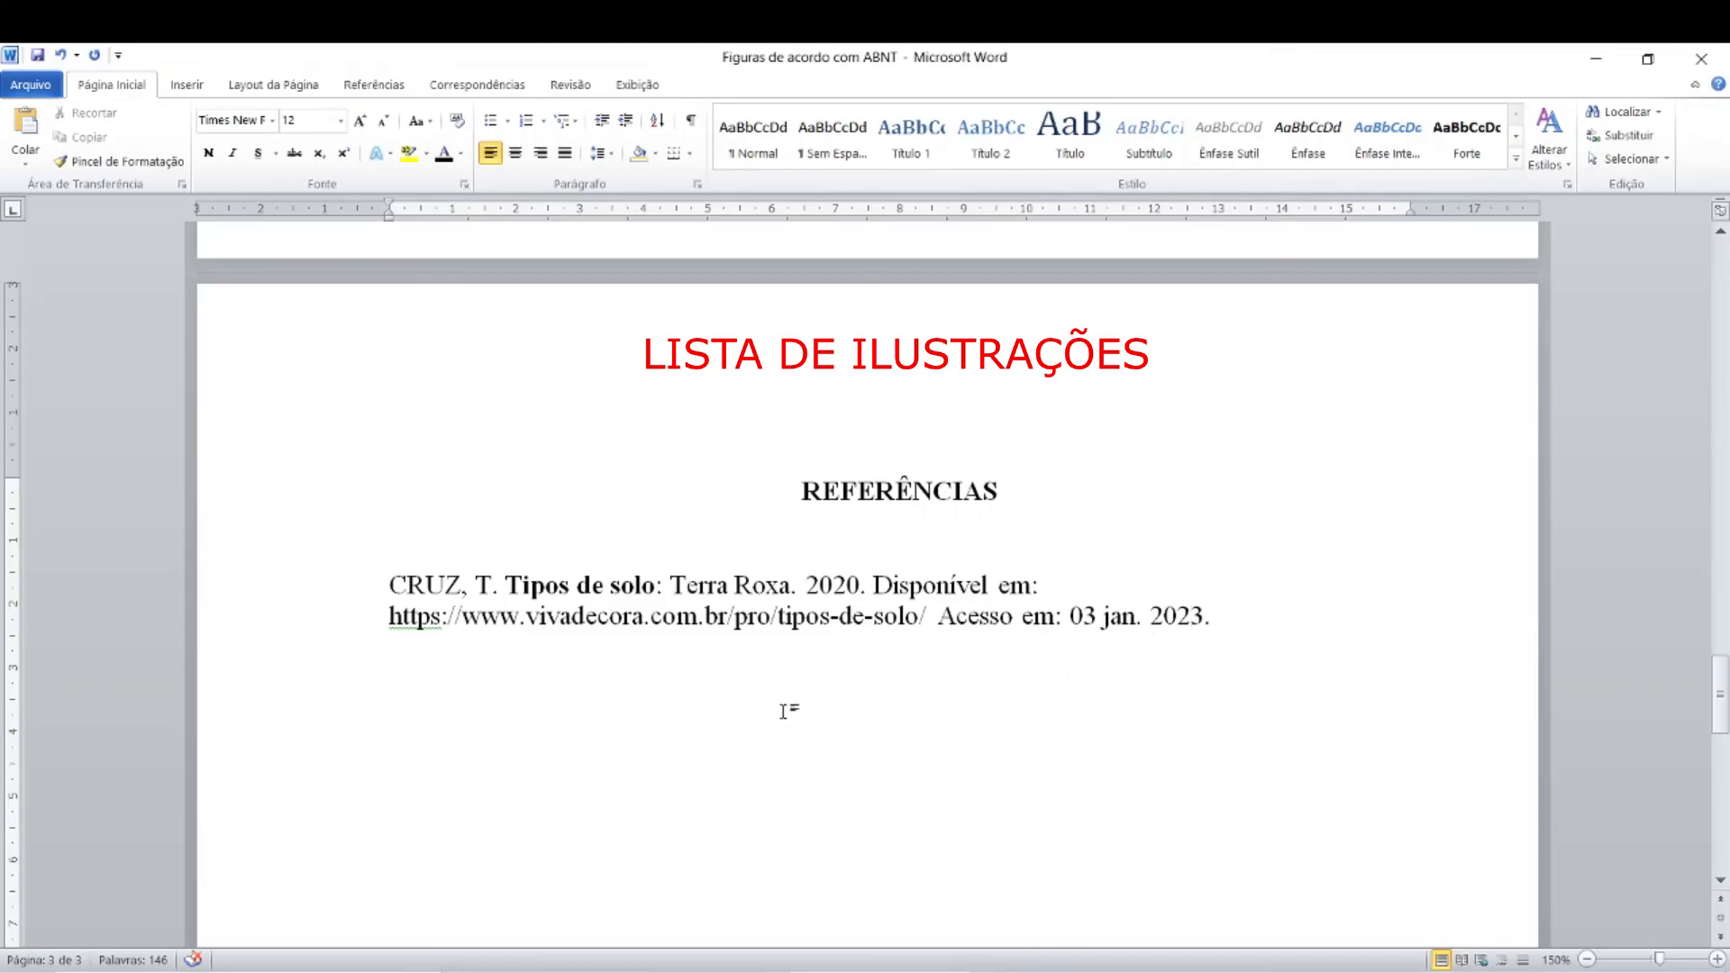
{"action": "left_click", "coordinate": [447, 571]}
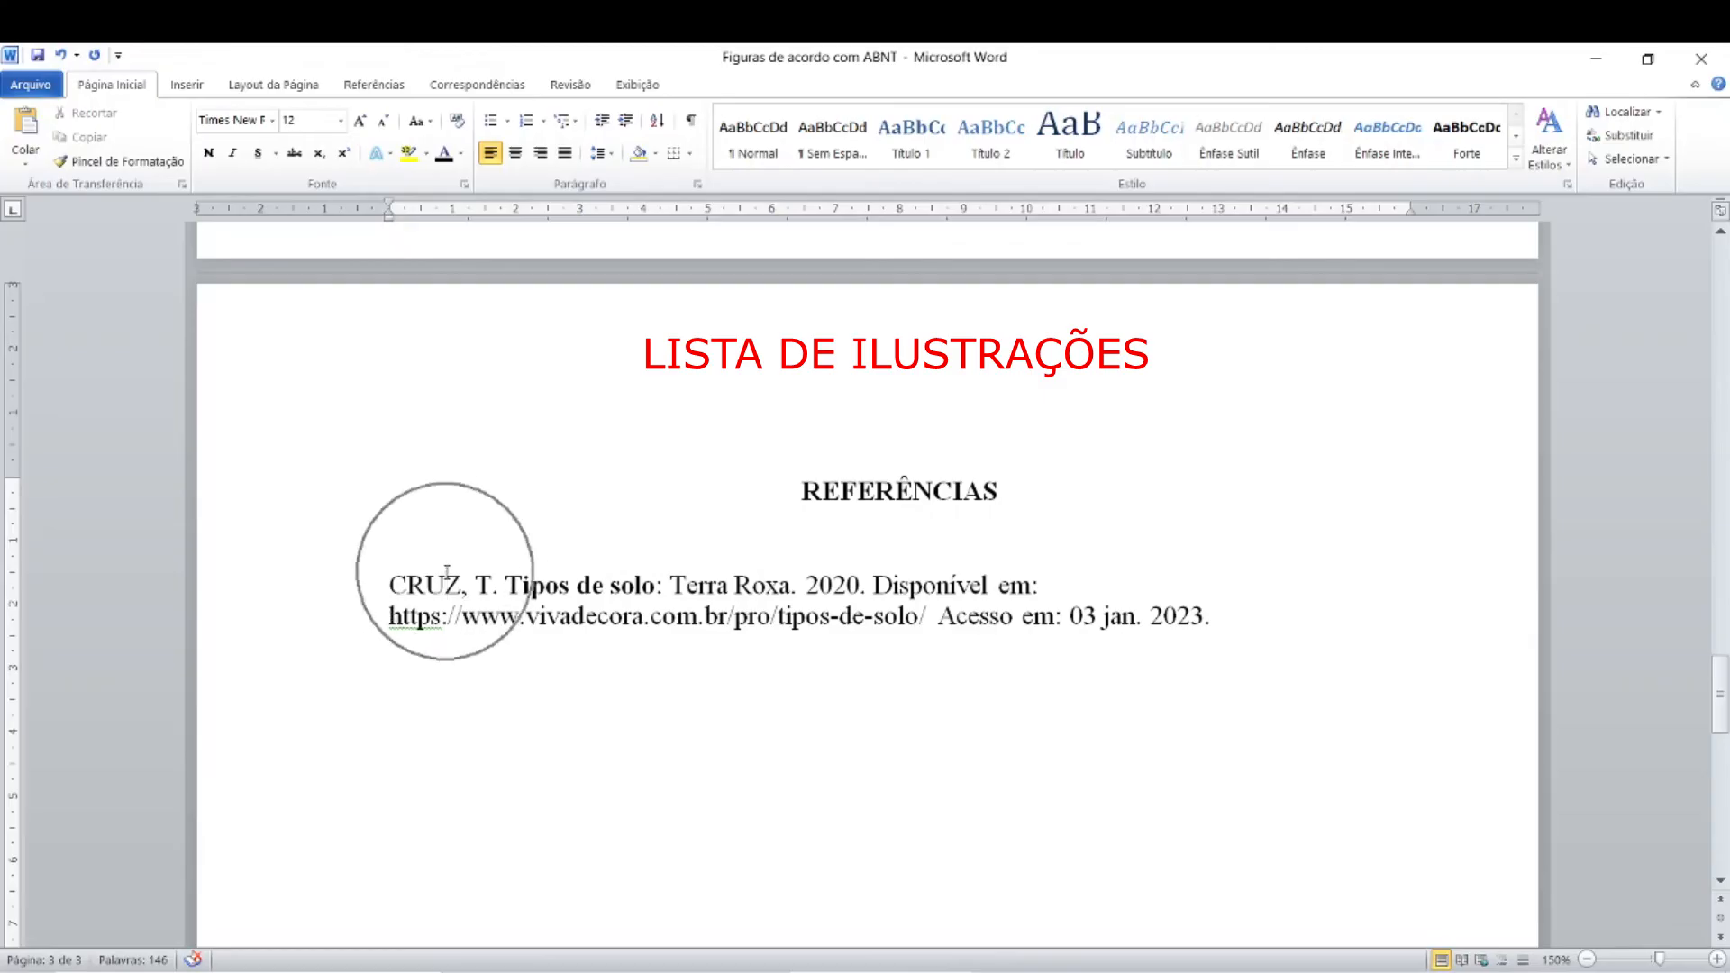
Step: Switch to the browser and examine the web address of the soil types article cited in the reference
{"action": "left_click", "coordinate": [622, 970]}
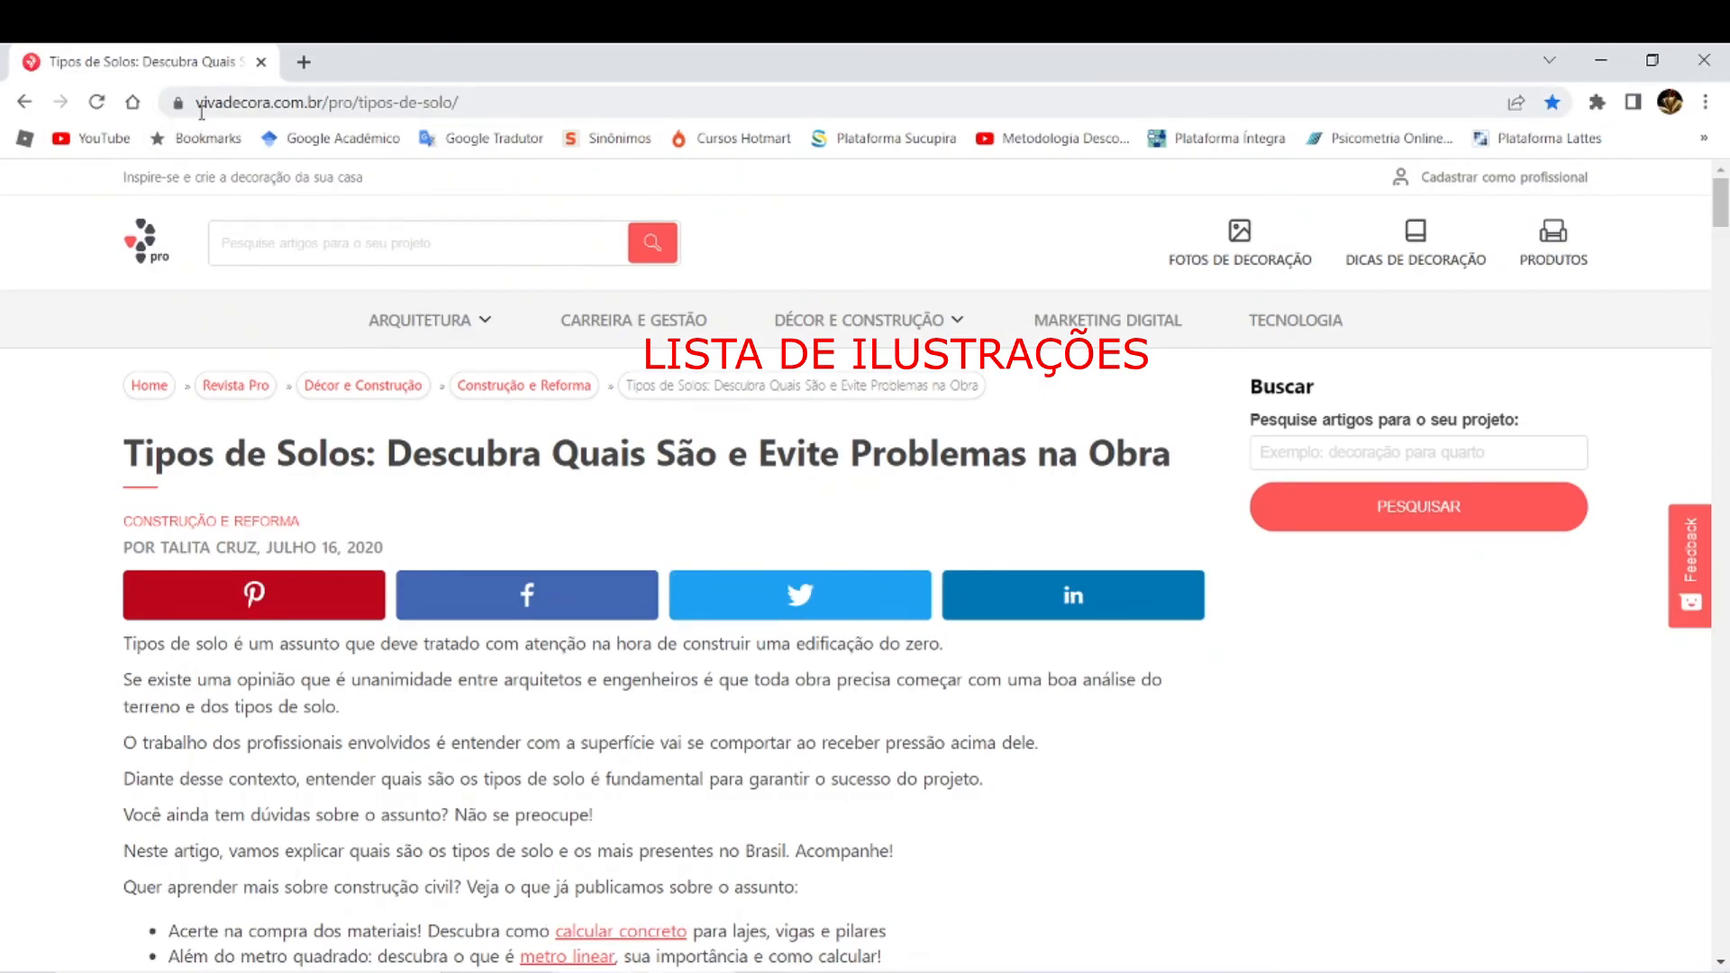
{"action": "key", "text": "ctrl"}
{"action": "key", "text": "ctrl"}
{"action": "key", "text": "ctrl"}
{"action": "key", "text": "ctrl"}
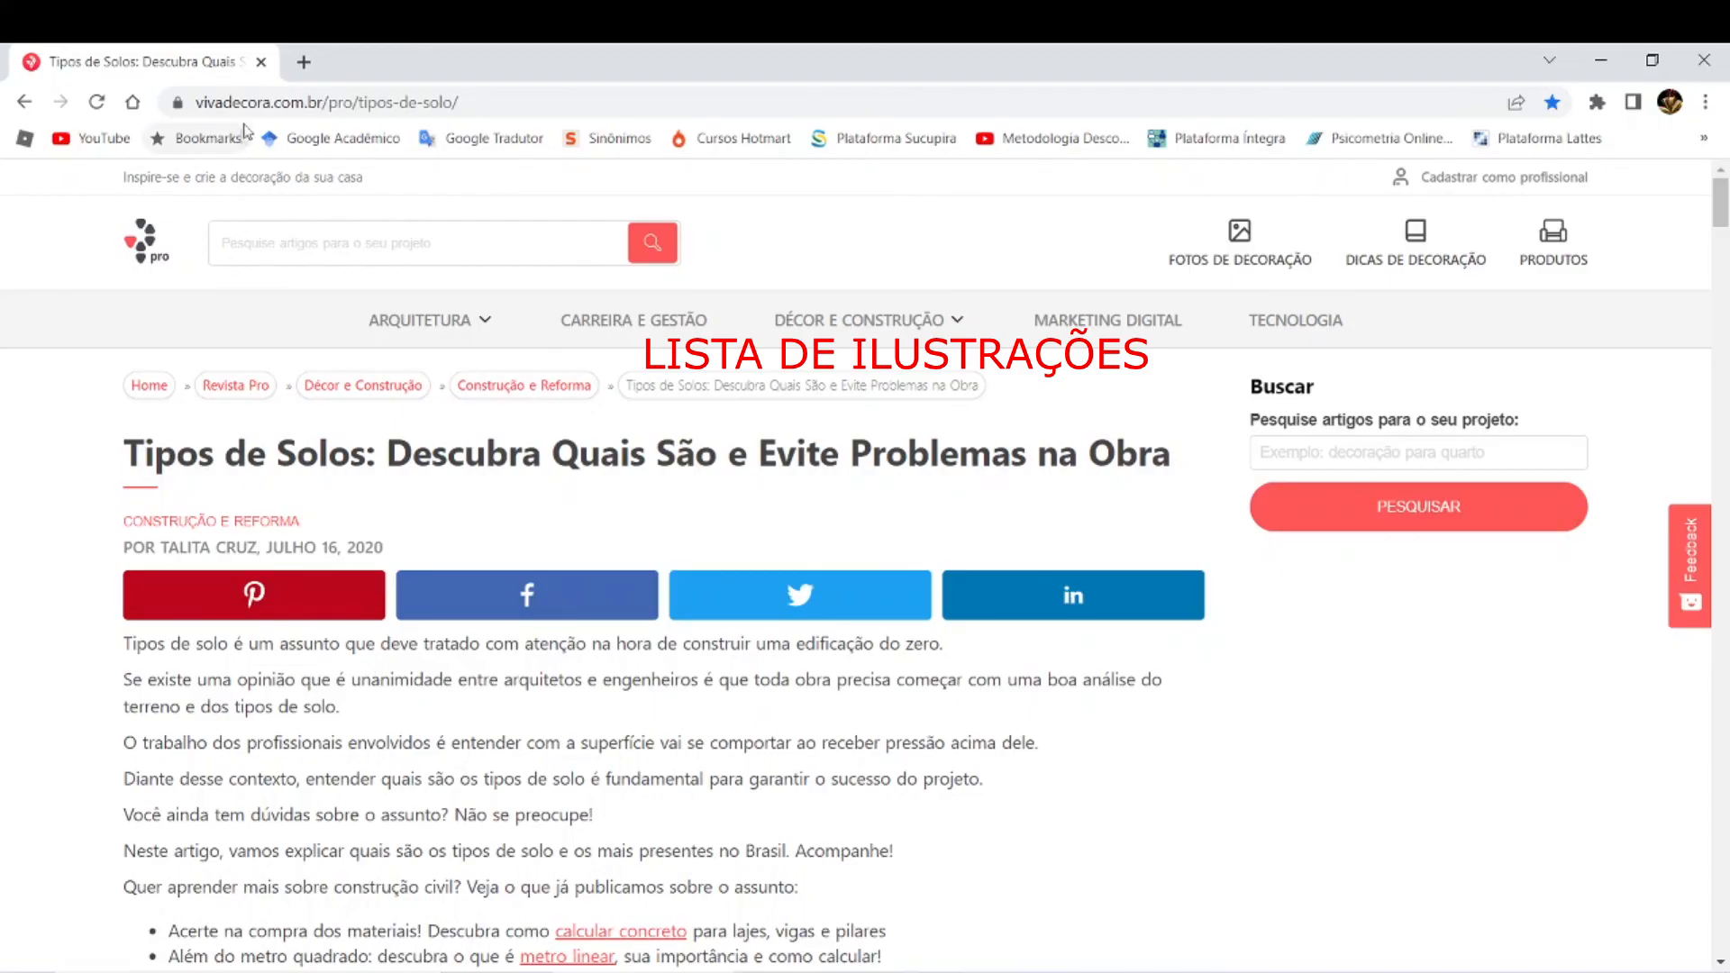
{"action": "key", "text": "ctrl"}
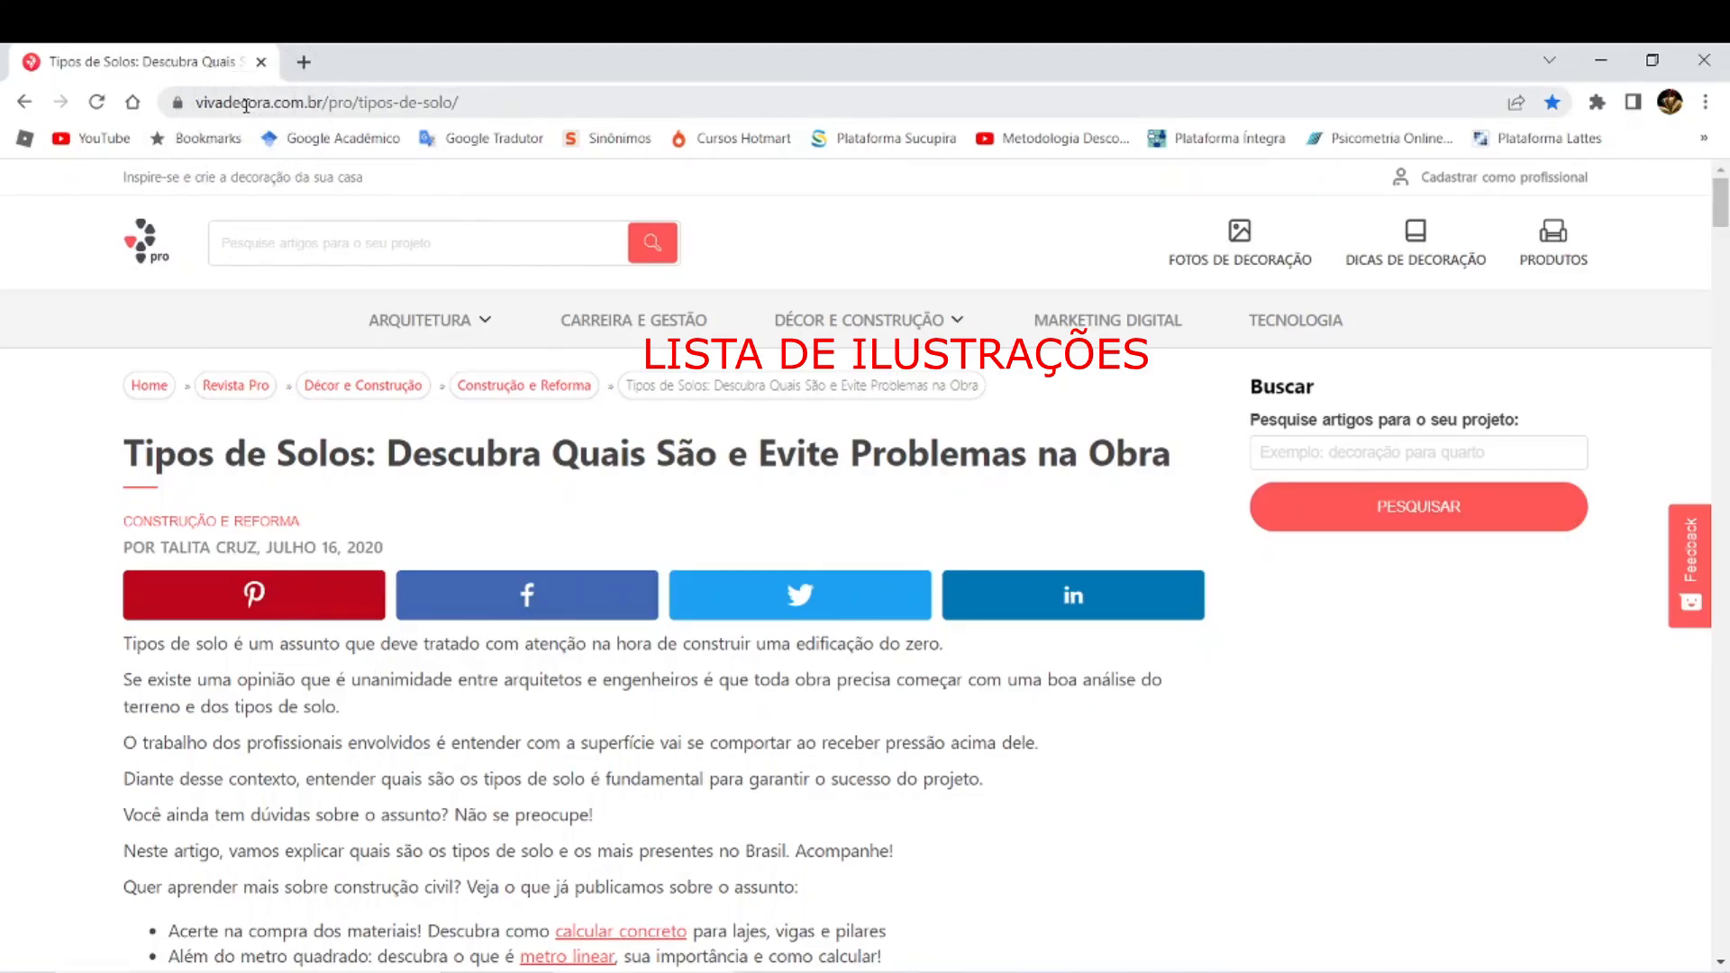
Step: Return to Word and review the document from the REFERÊNCIAS page back through the figure to the list of illustrations
{"action": "key", "text": "alt+Tab"}
{"action": "key", "text": "ctrl"}
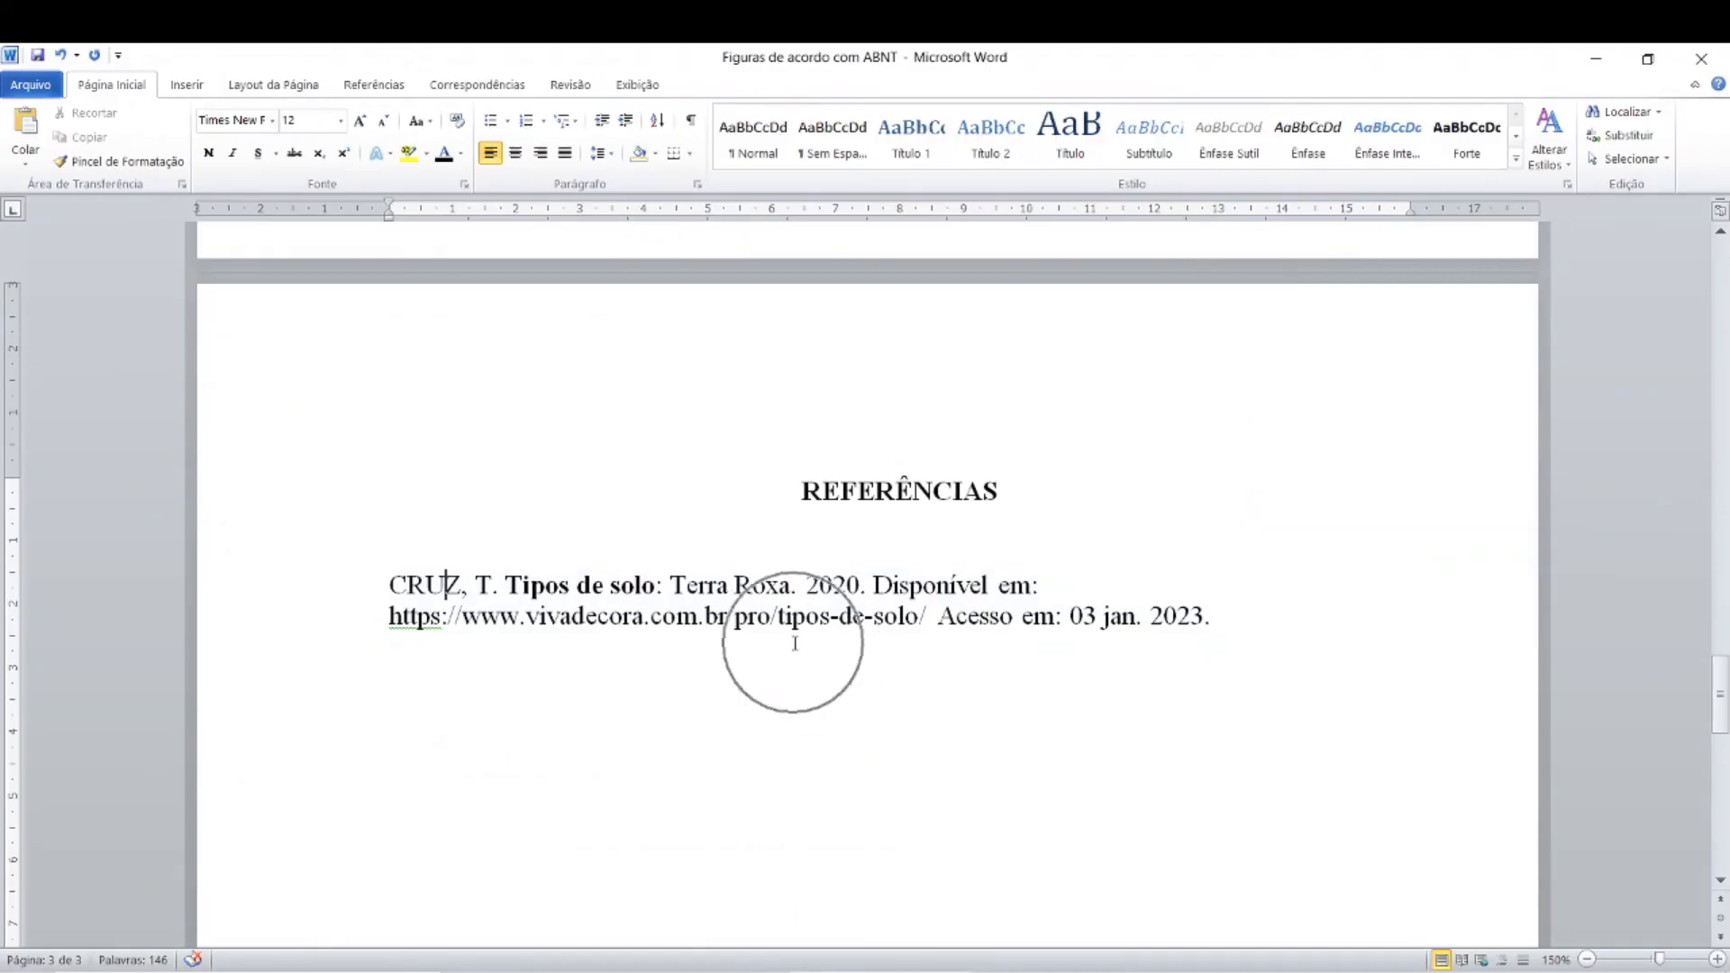
{"action": "scroll", "coordinate": [720, 749], "scroll_direction": "down", "scroll_amount": 1}
{"action": "scroll", "coordinate": [720, 749], "scroll_direction": "up", "scroll_amount": 15}
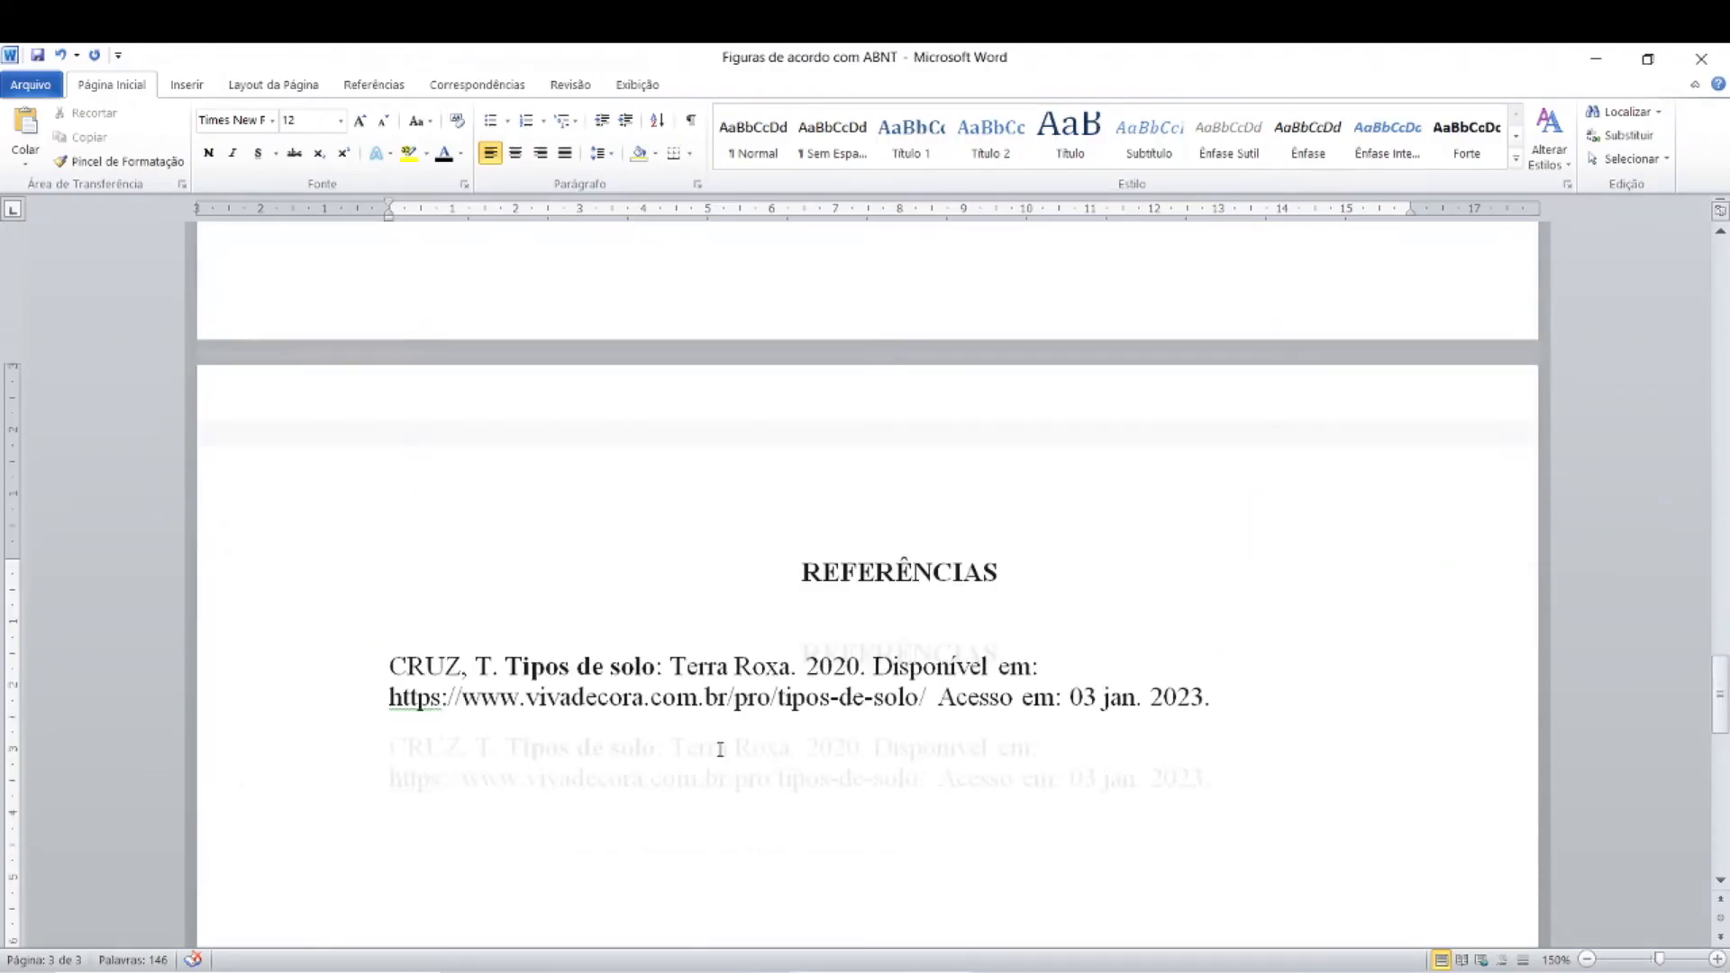
{"action": "scroll", "coordinate": [720, 749], "scroll_direction": "up", "scroll_amount": 3}
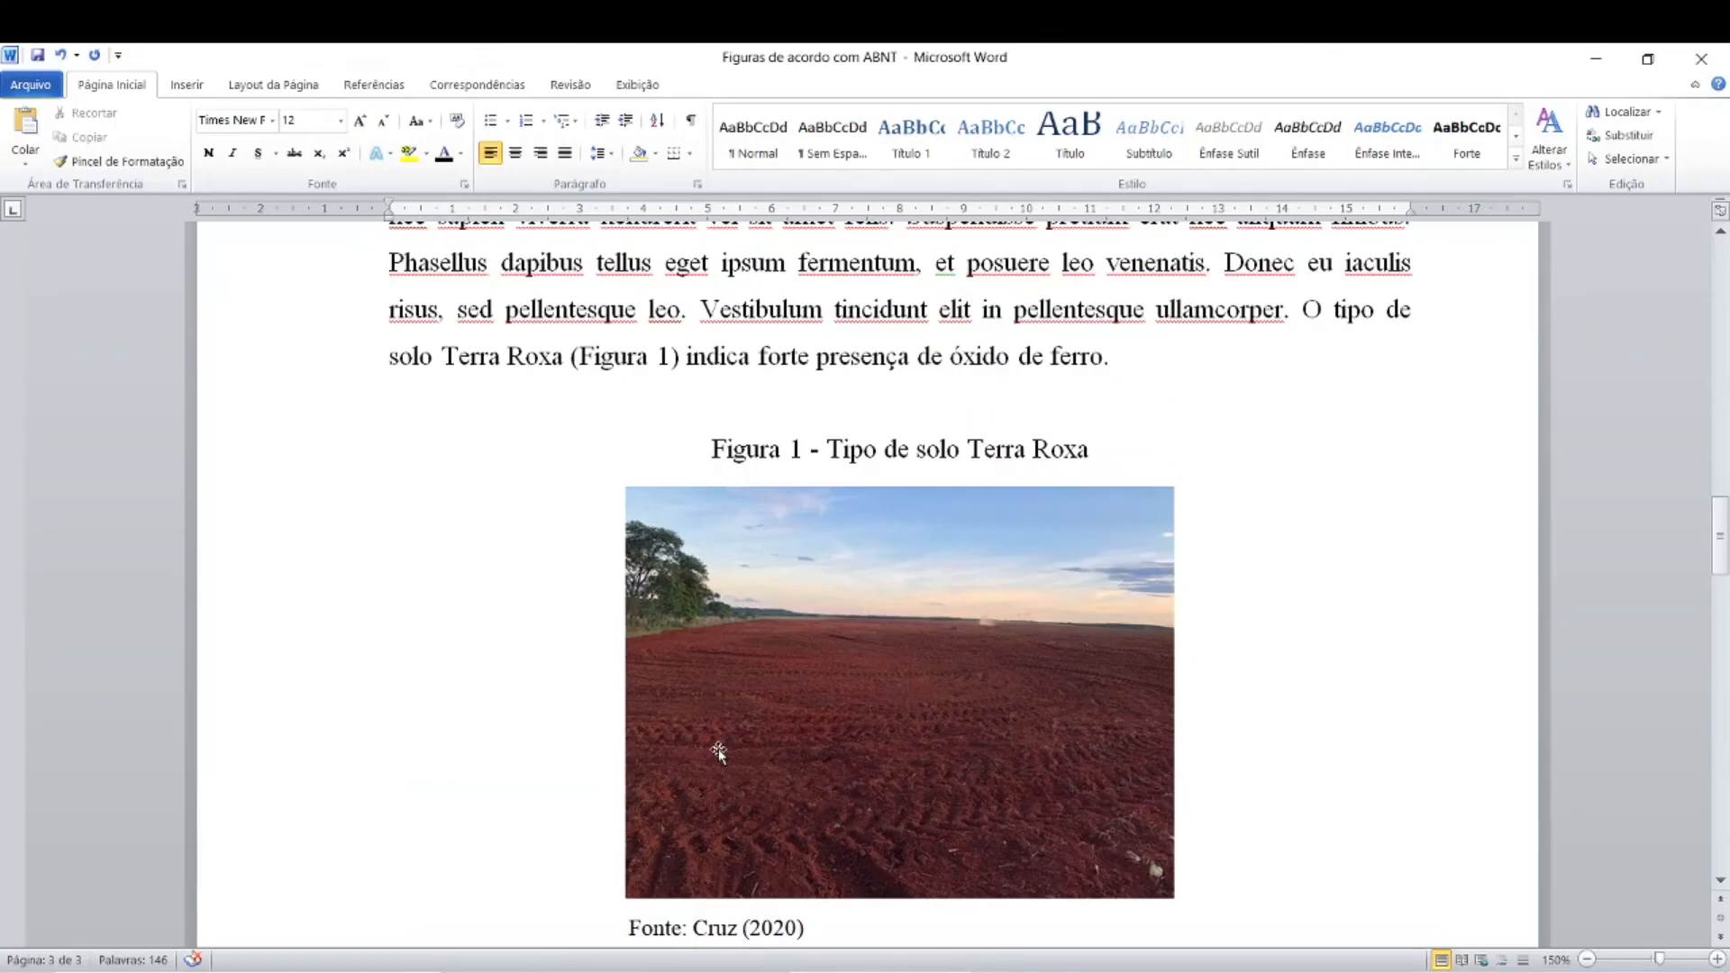
{"action": "scroll", "coordinate": [720, 750], "scroll_direction": "up", "scroll_amount": 16}
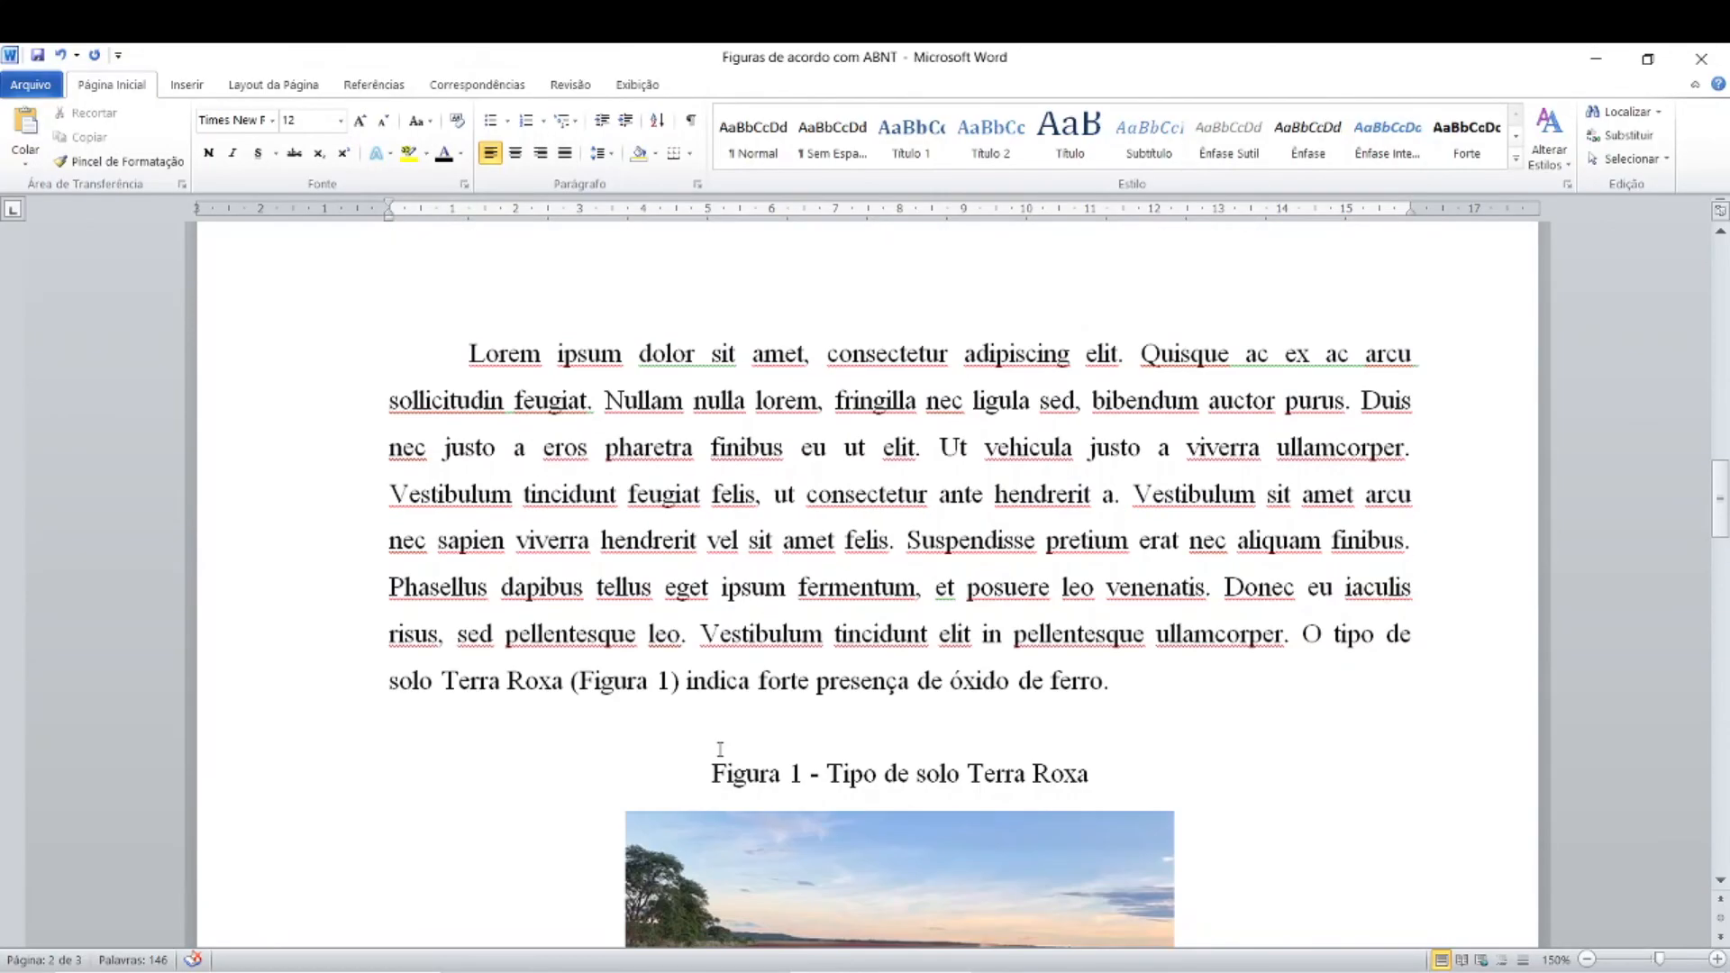
{"action": "scroll", "coordinate": [718, 750], "scroll_direction": "up", "scroll_amount": 5}
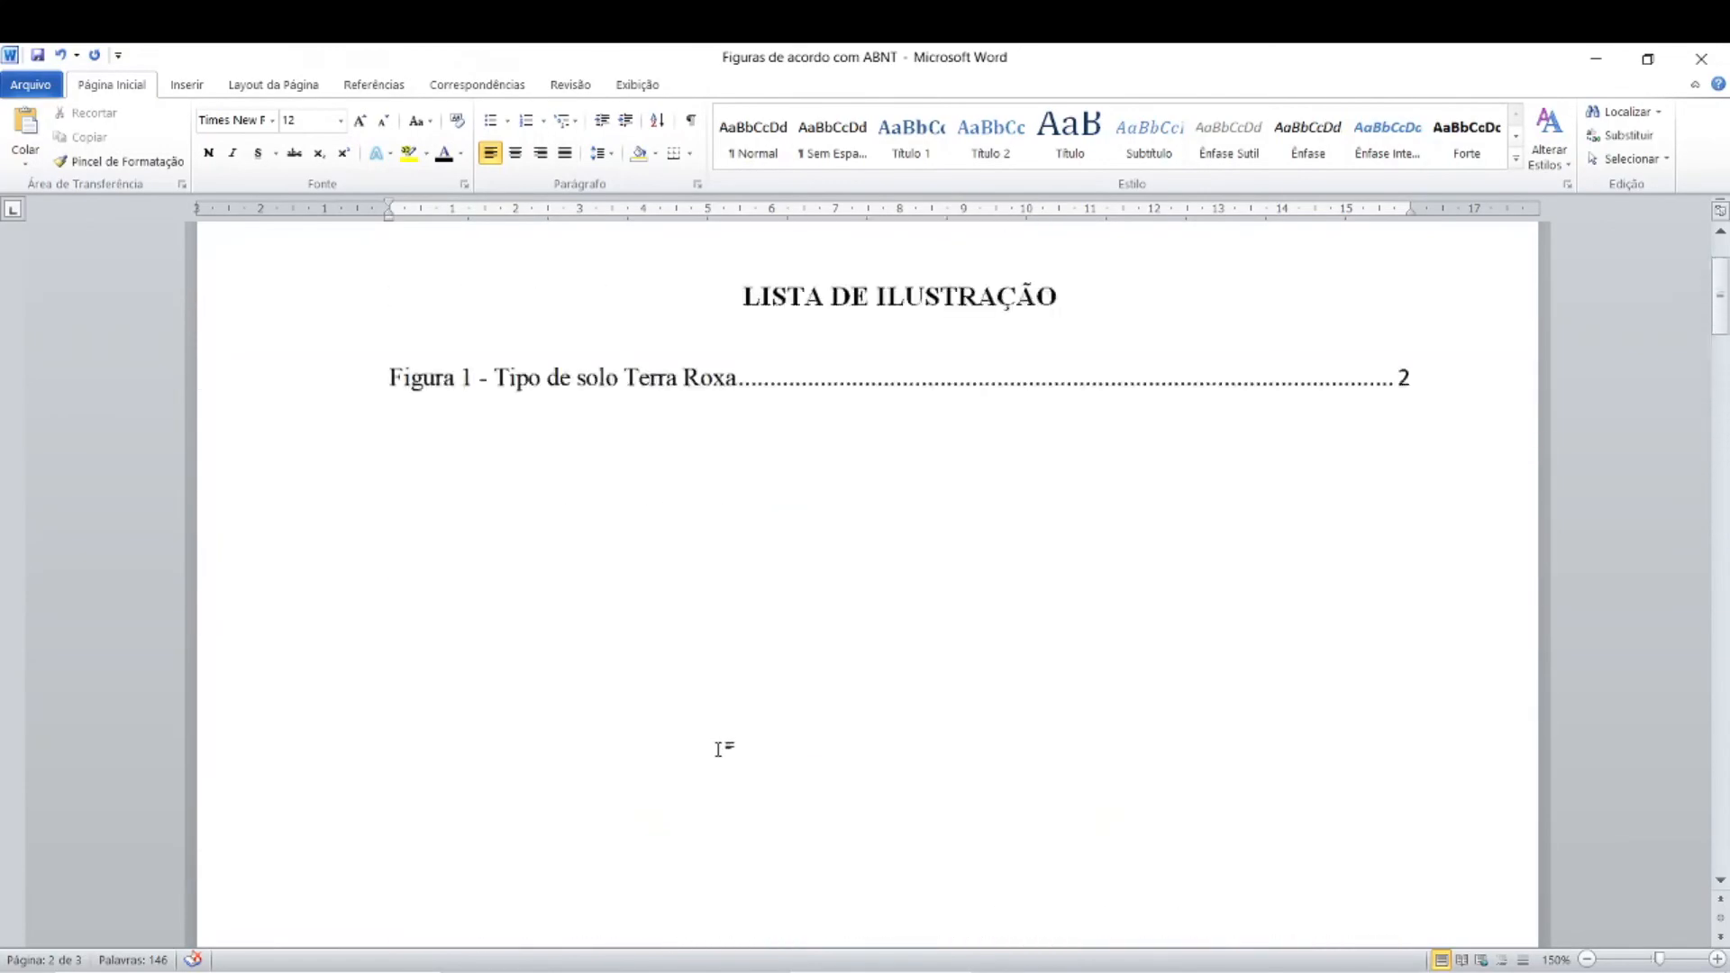